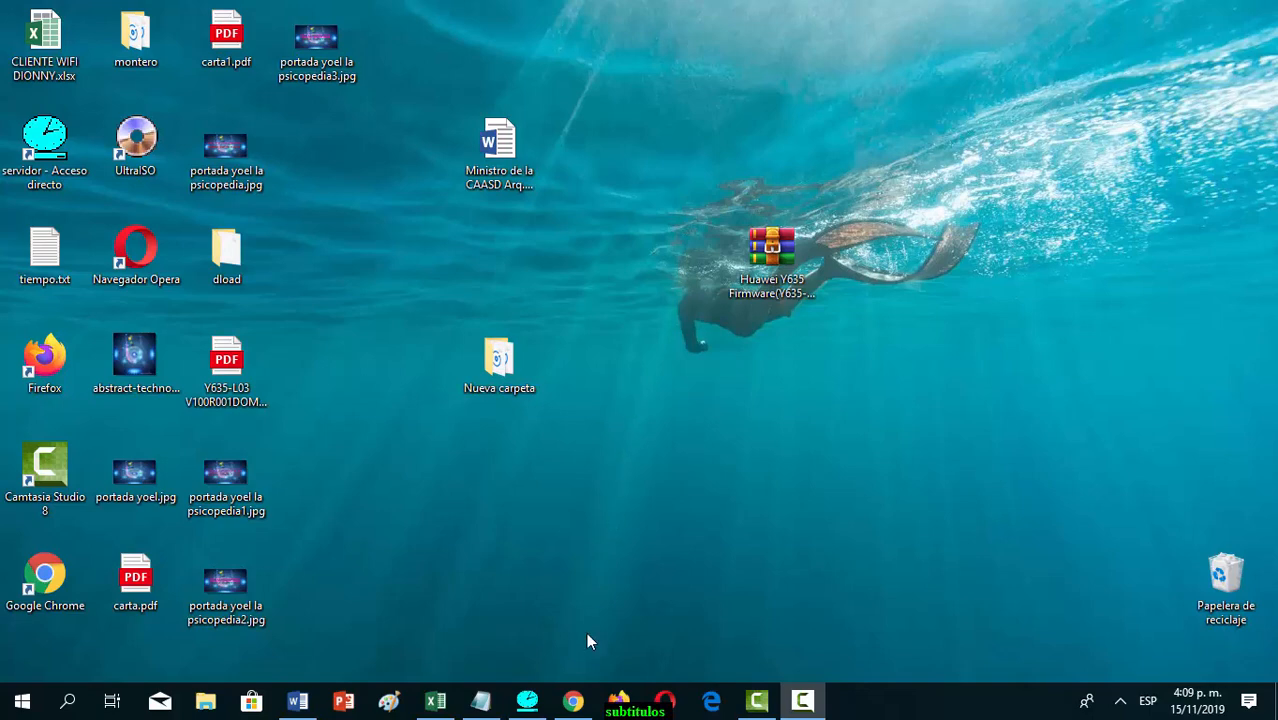
Switch to the Chrome window showing the YouTube channel and open its YouTube Studio (Beta) dashboard
mouse_move(575, 700)
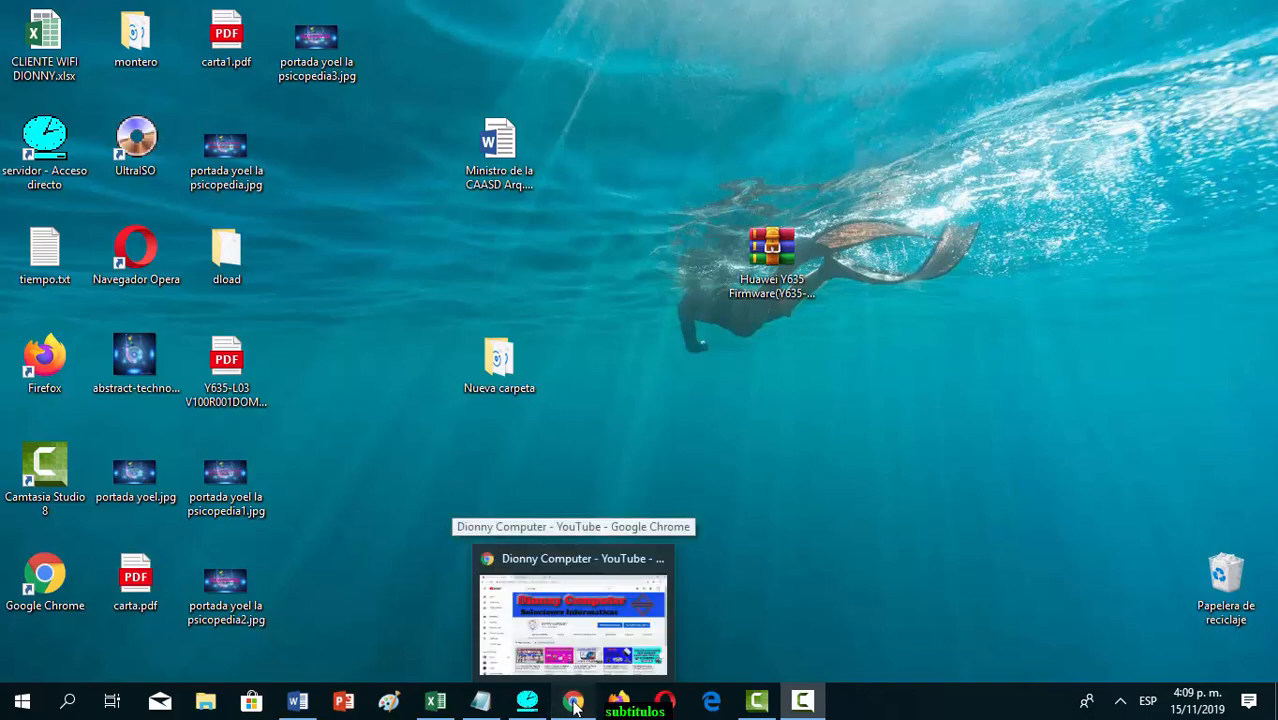
click(566, 670)
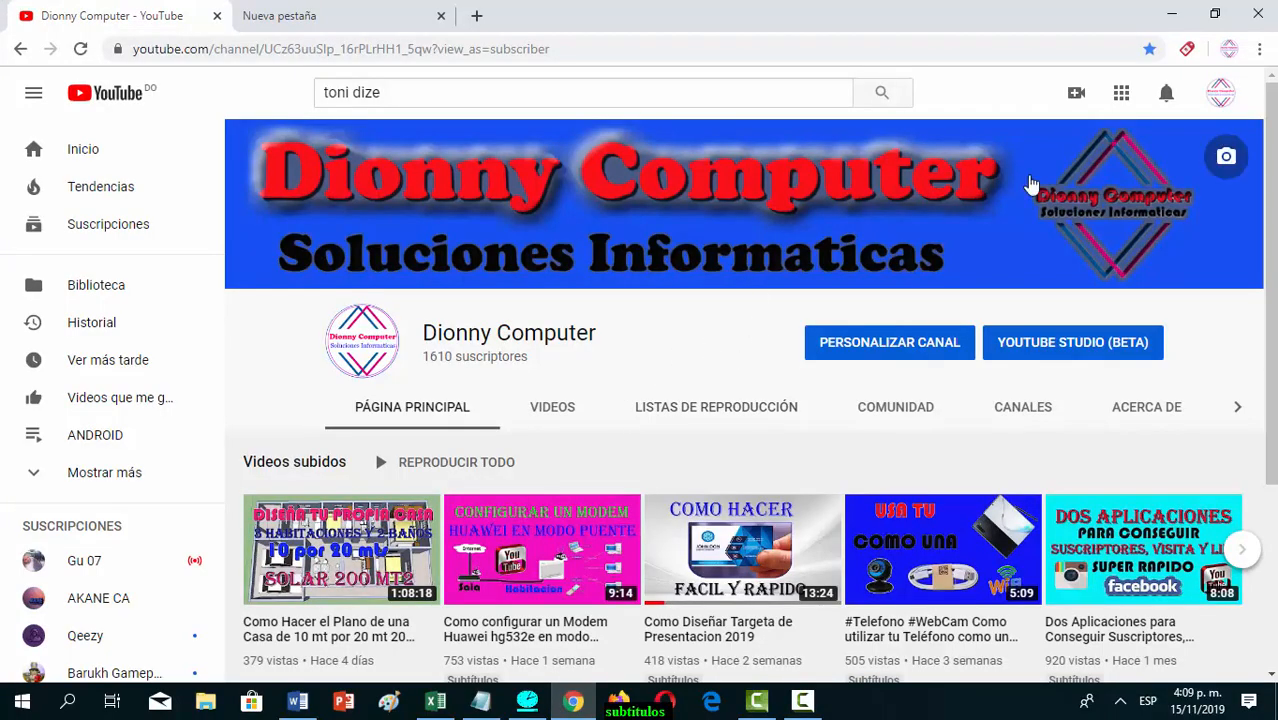
click(1221, 98)
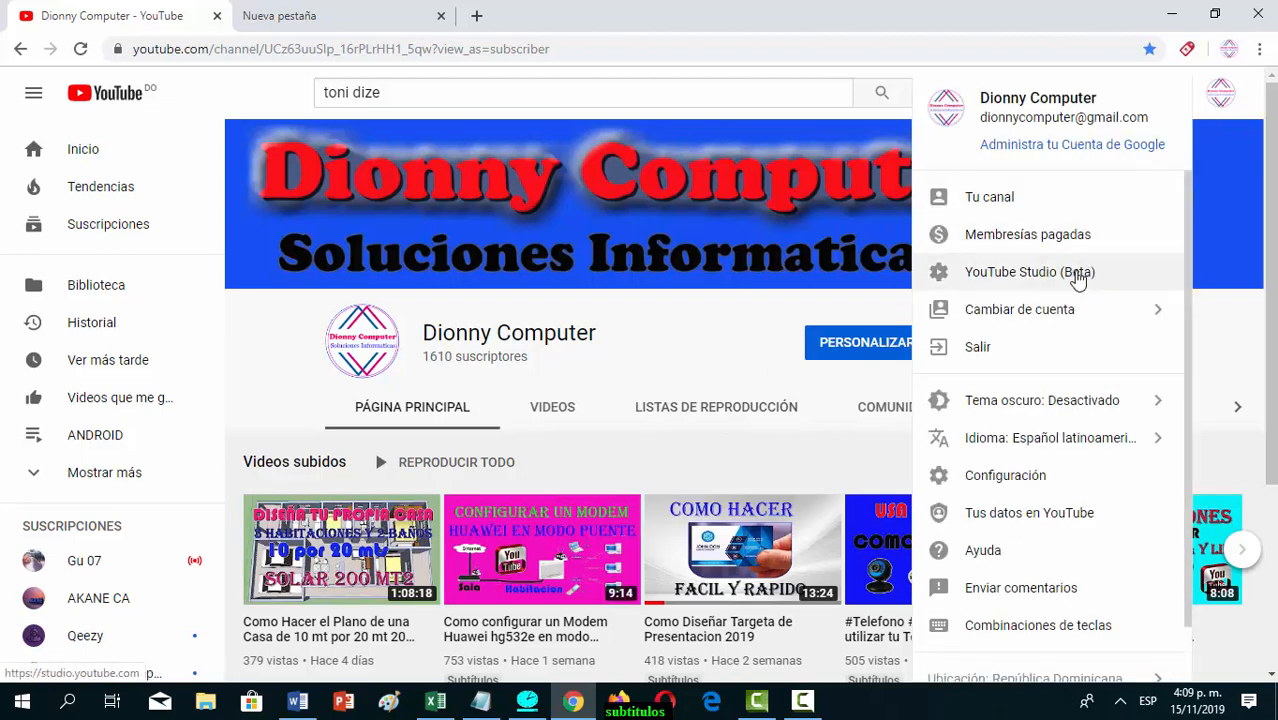
click(1076, 276)
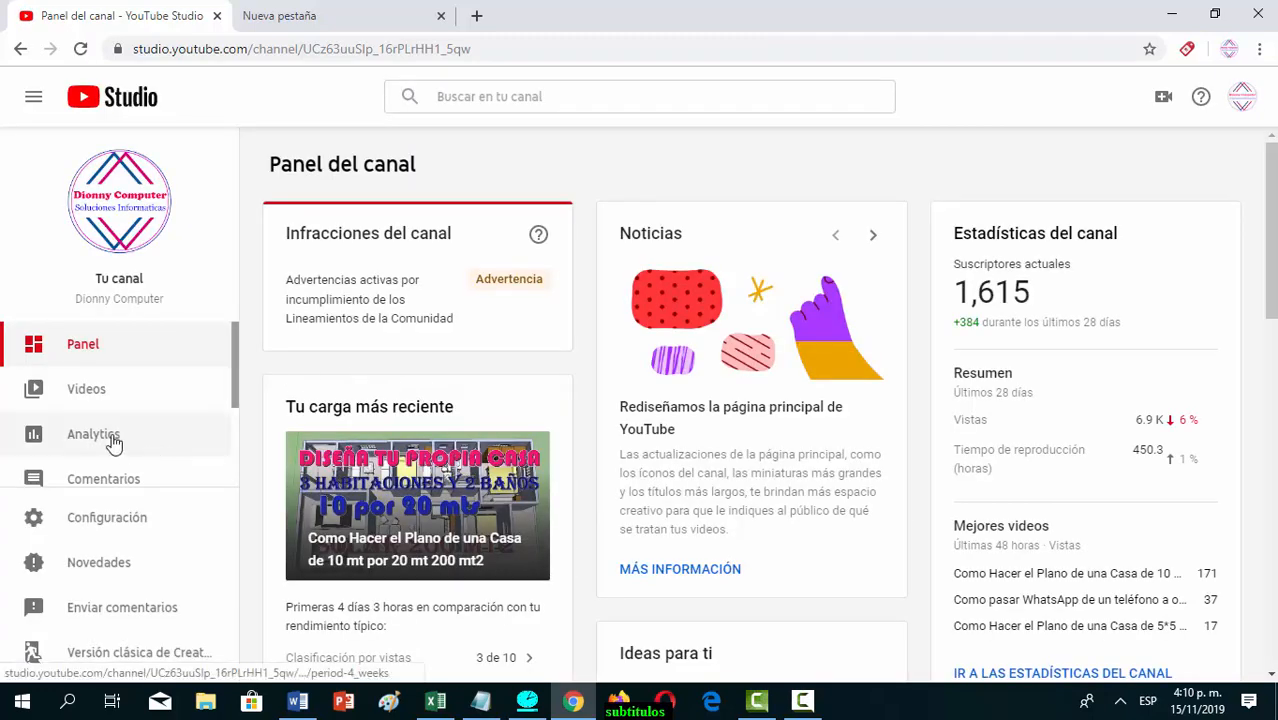
Open the channel's video list and switch to the classic version of Creator Studio, skipping the feedback survey
click(88, 392)
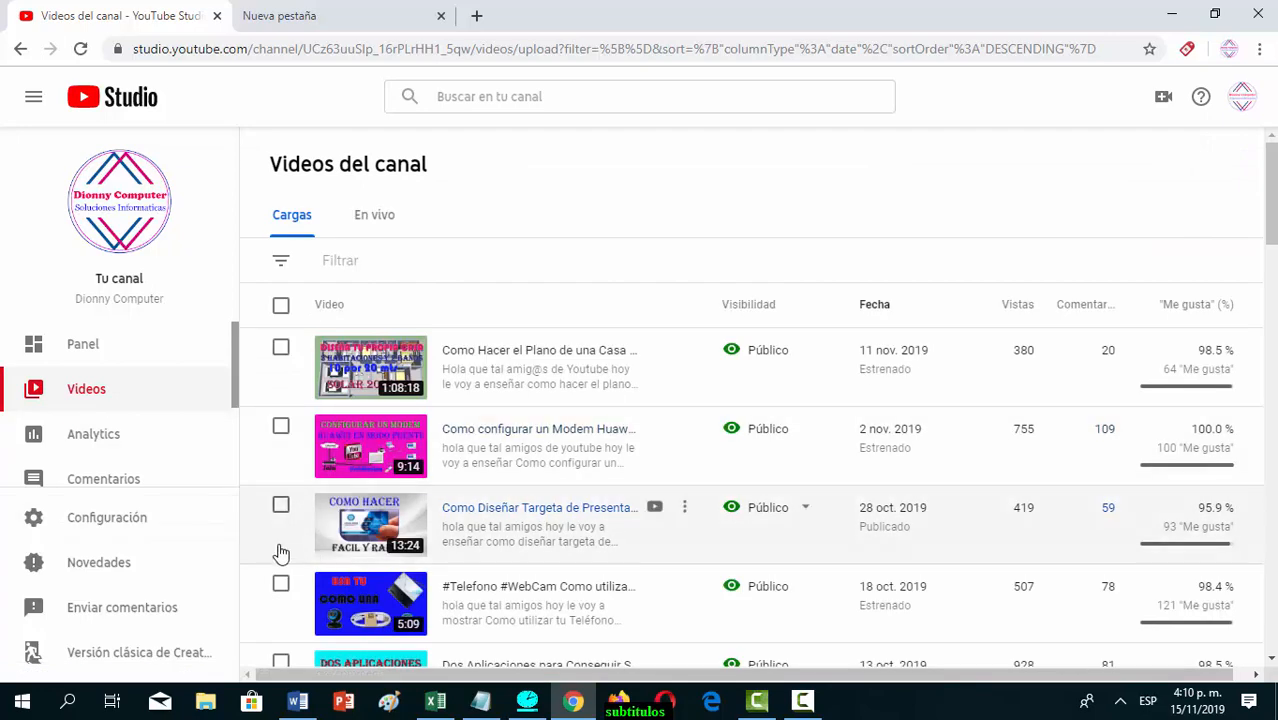
click(107, 660)
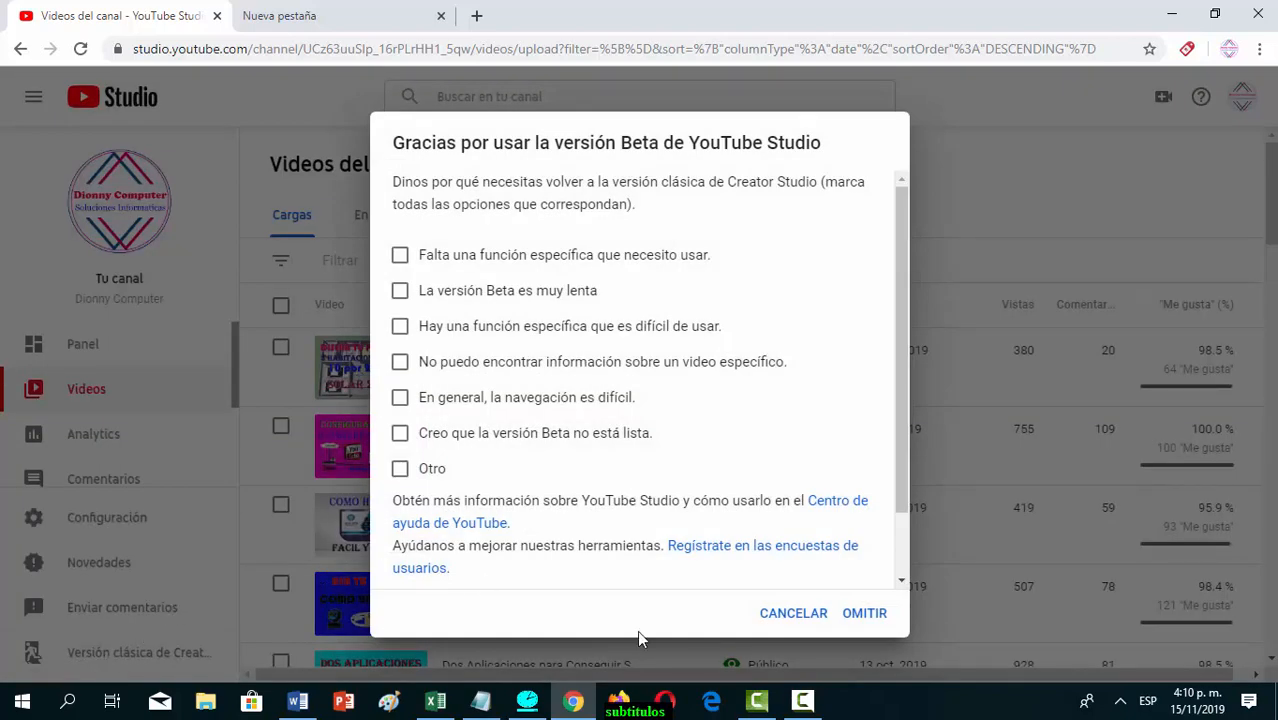
click(866, 614)
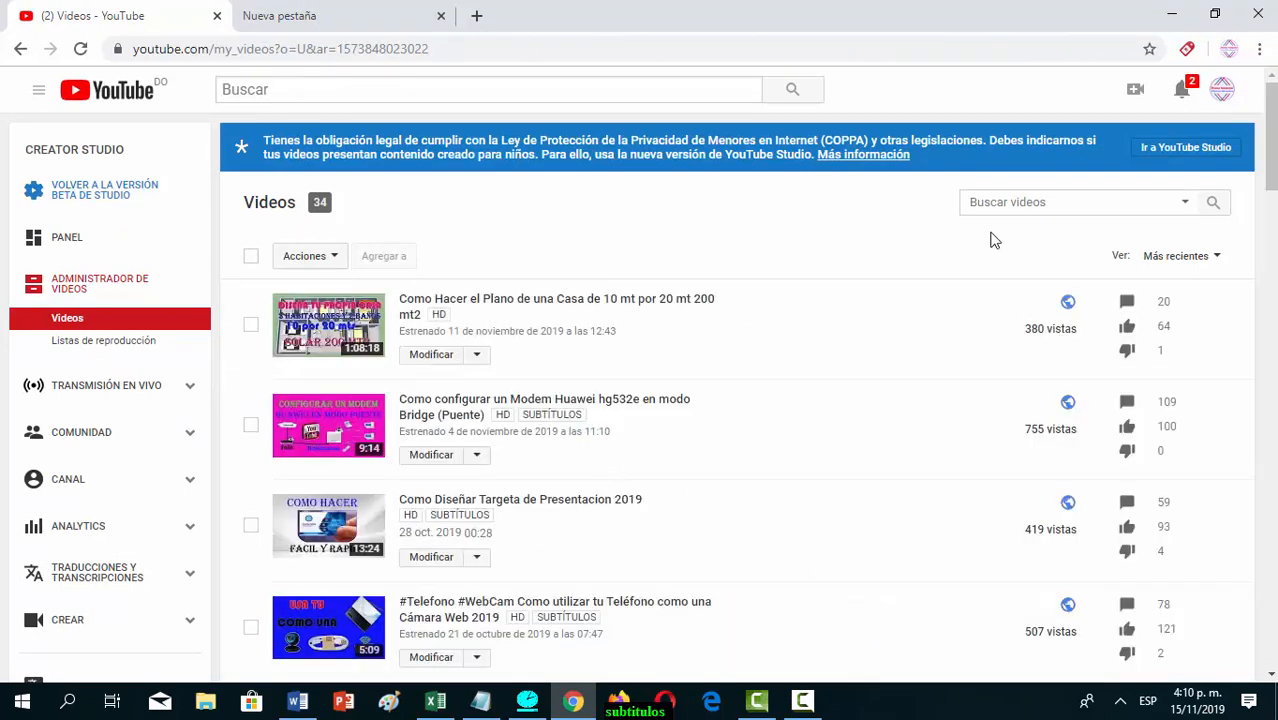
Open subtitle management for the video "Como pasar WhatsApp de un teléfono a otro sin perder datos 2019"
scroll(1273, 165, down, 10)
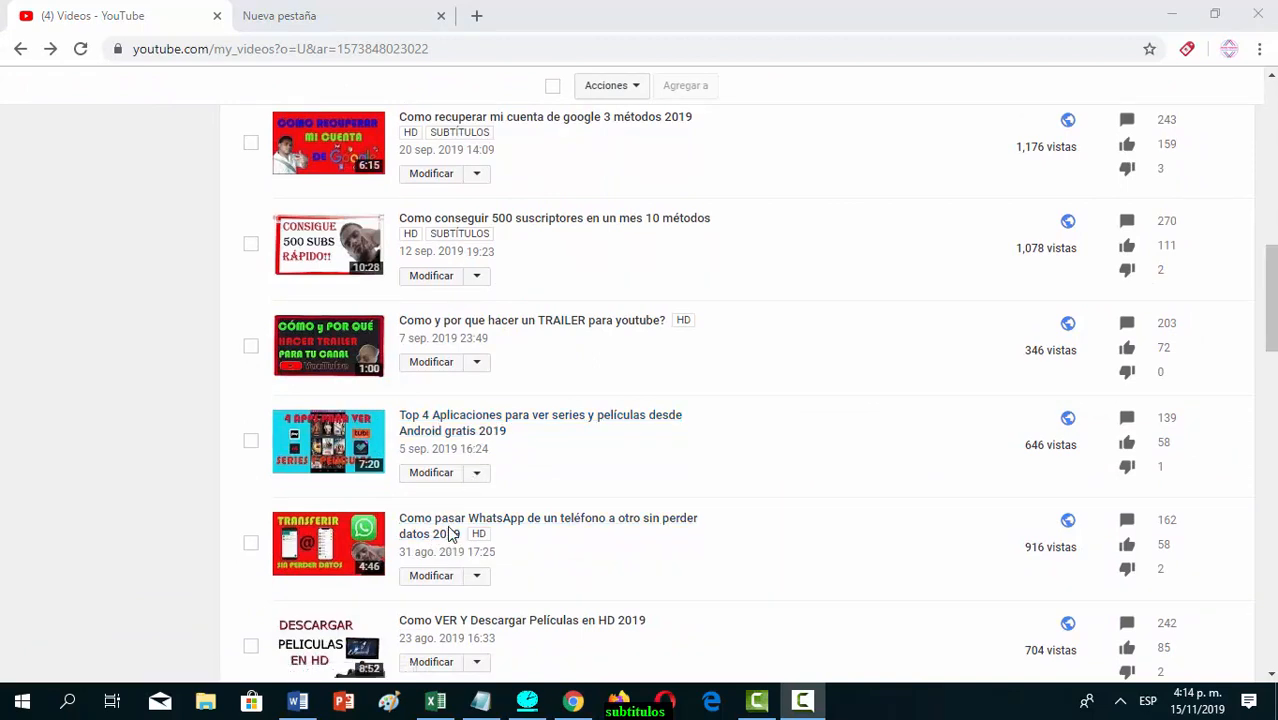
click(477, 583)
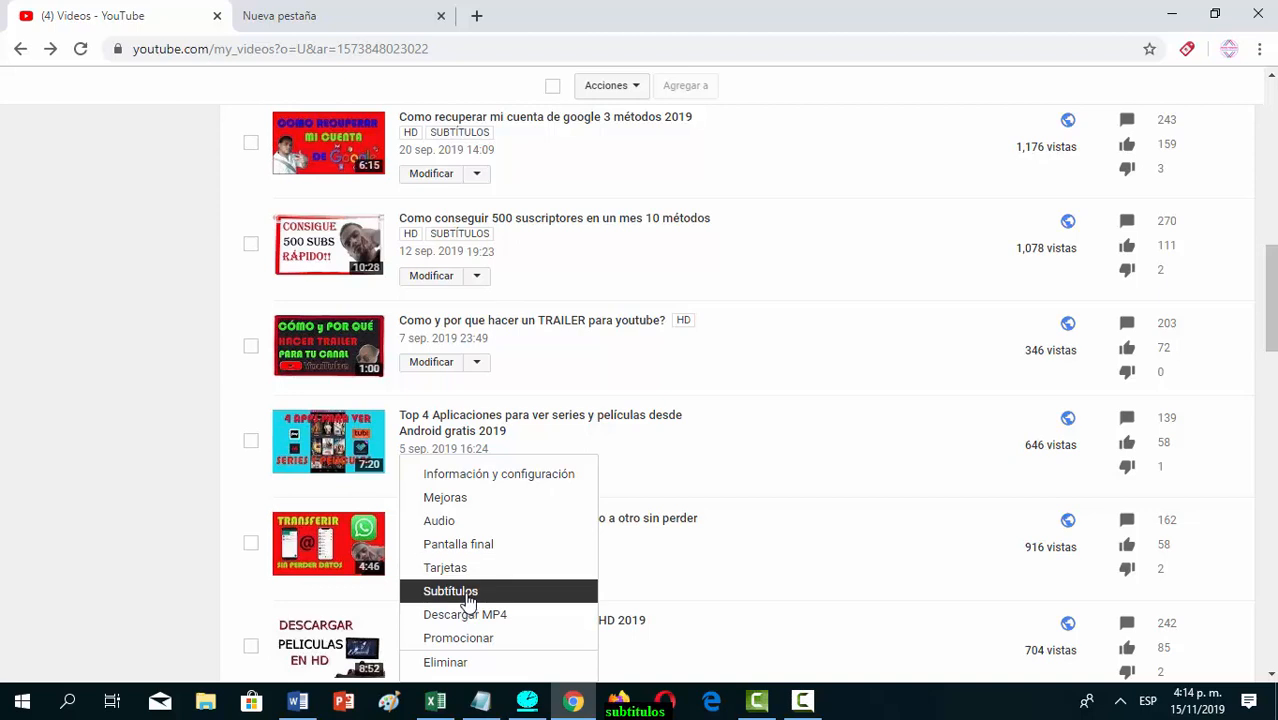
click(466, 593)
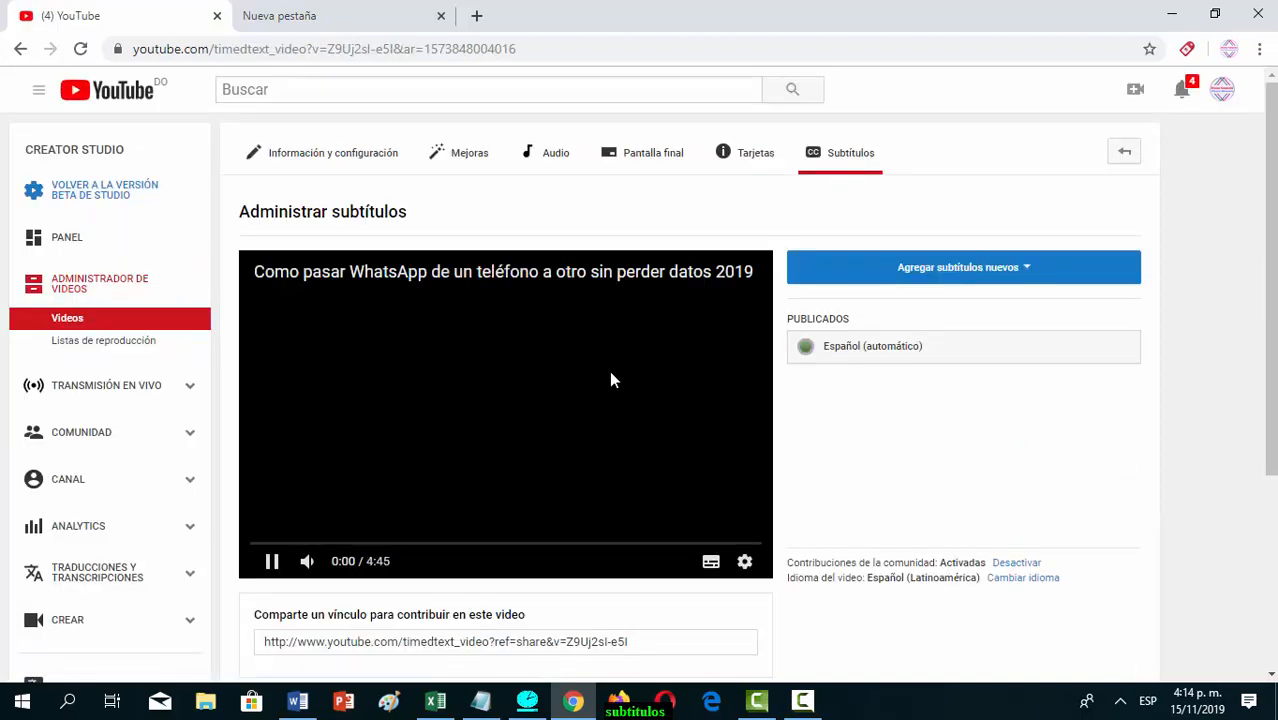
Pause the video preview and open the published Español (automático) subtitles for editing
click(672, 377)
click(926, 355)
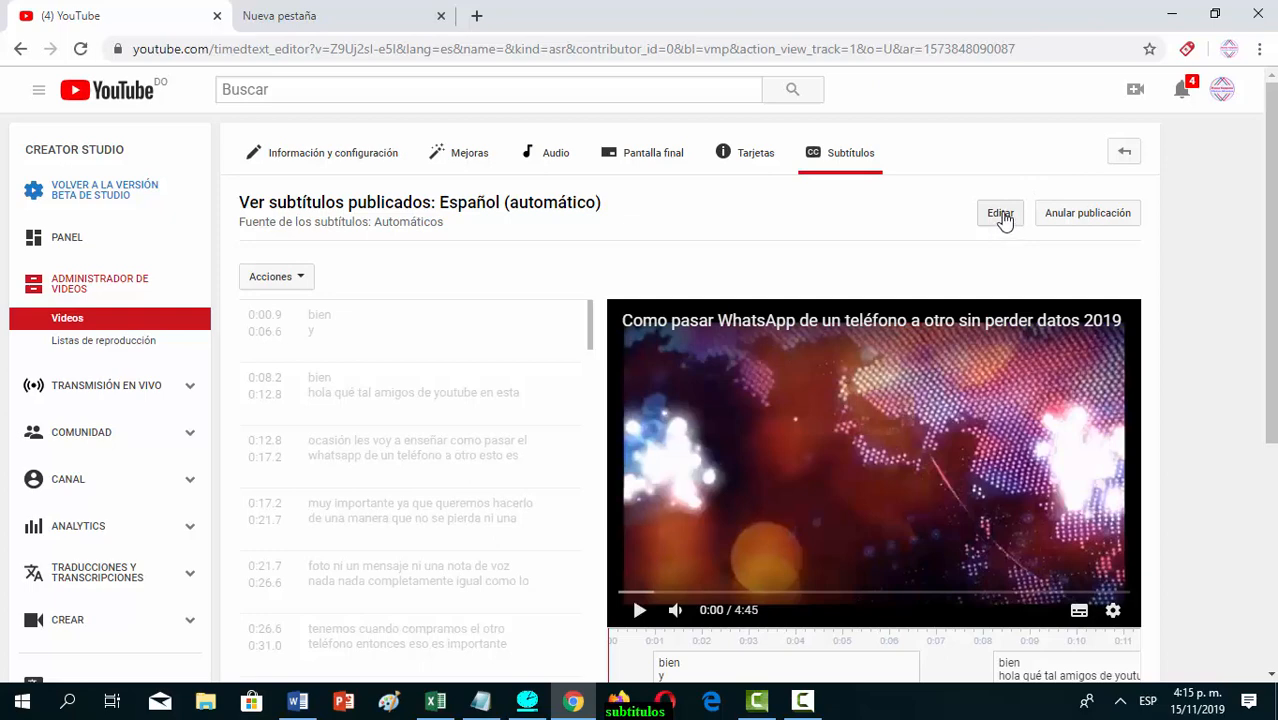
click(1002, 216)
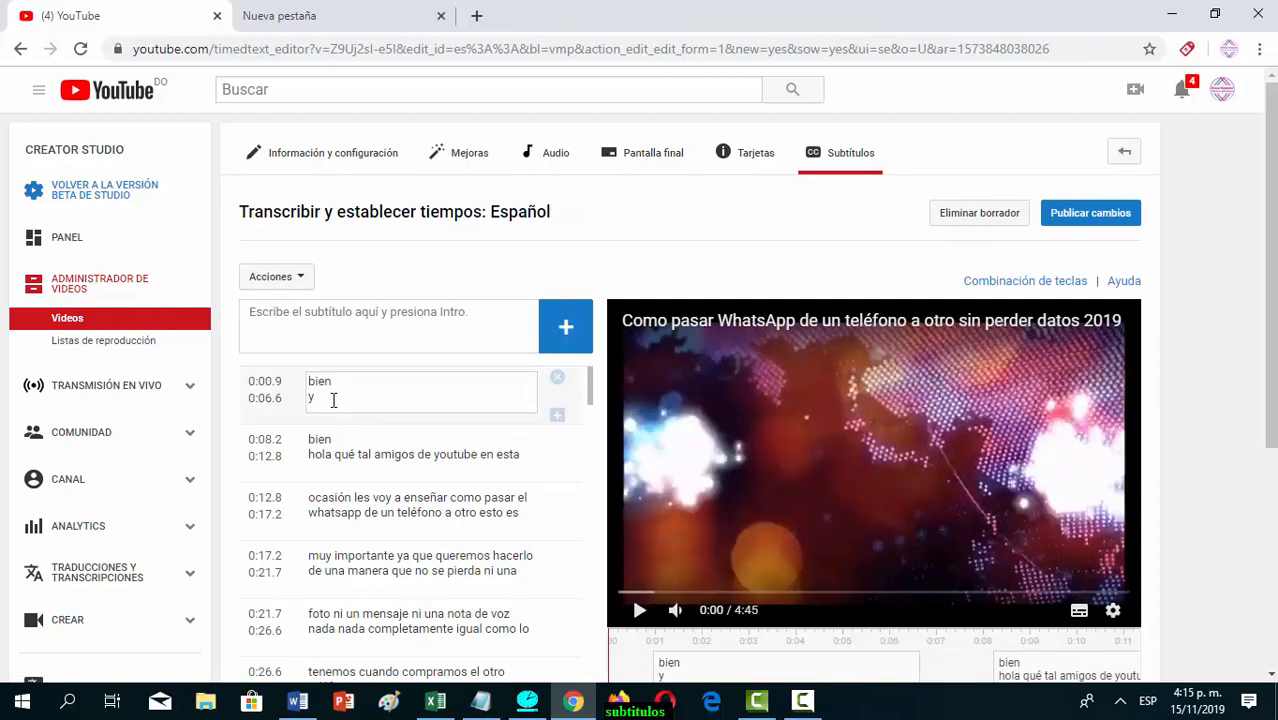
Replace the text of the first subtitle, at 0:00.9, with "Música", correcting the missing accent
key(BackSpace)
key(BackSpace)
key(BackSpace)
key(BackSpace)
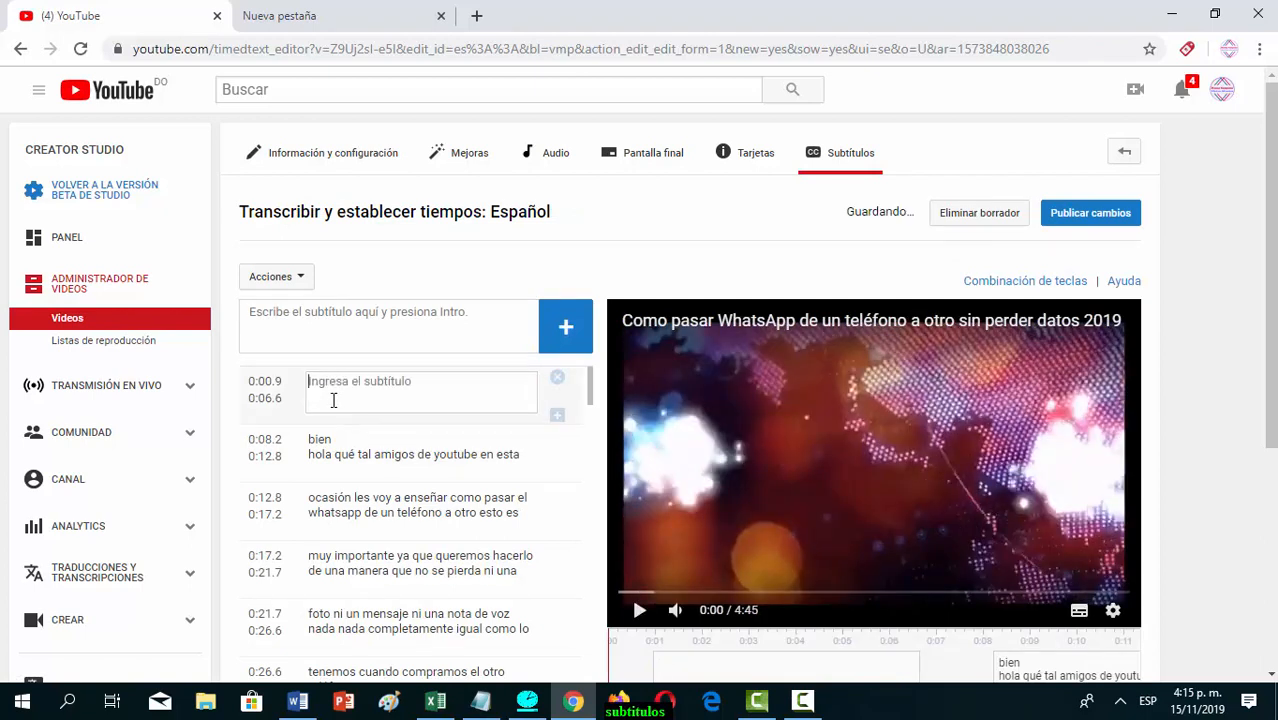
text(Musica)
click(338, 439)
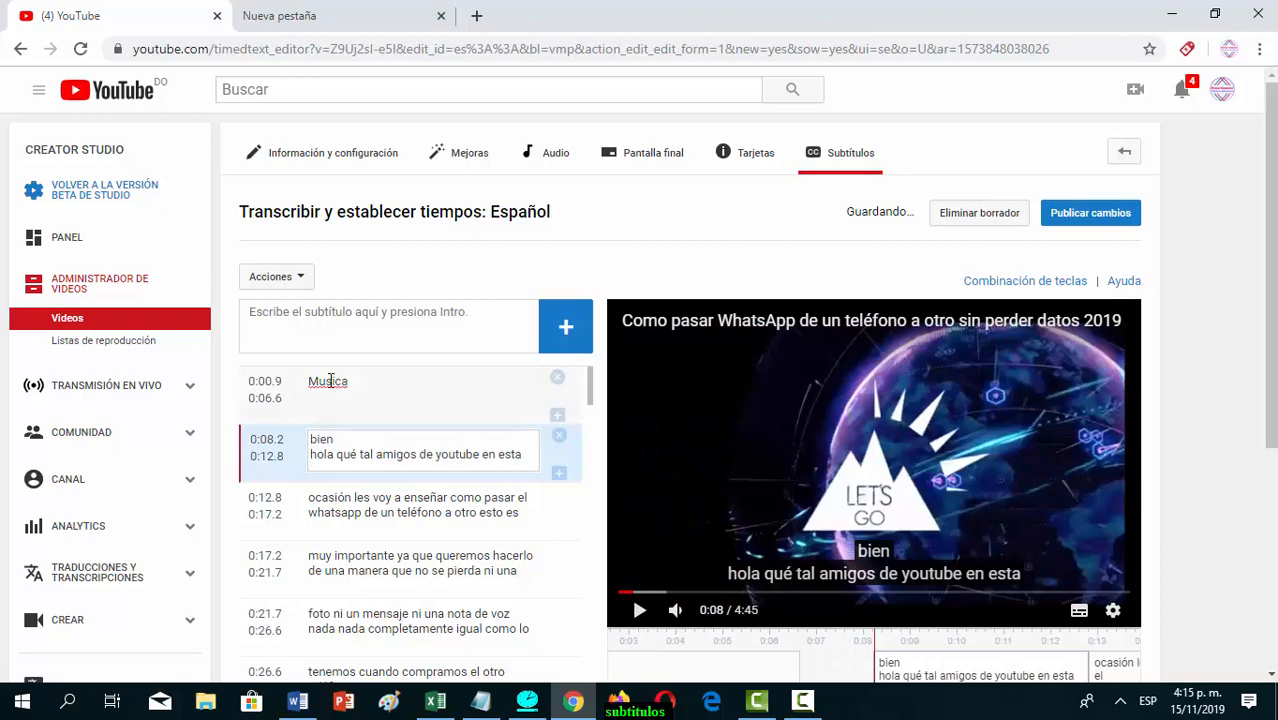
click(330, 380)
double_click(330, 380)
right_click(330, 380)
click(370, 391)
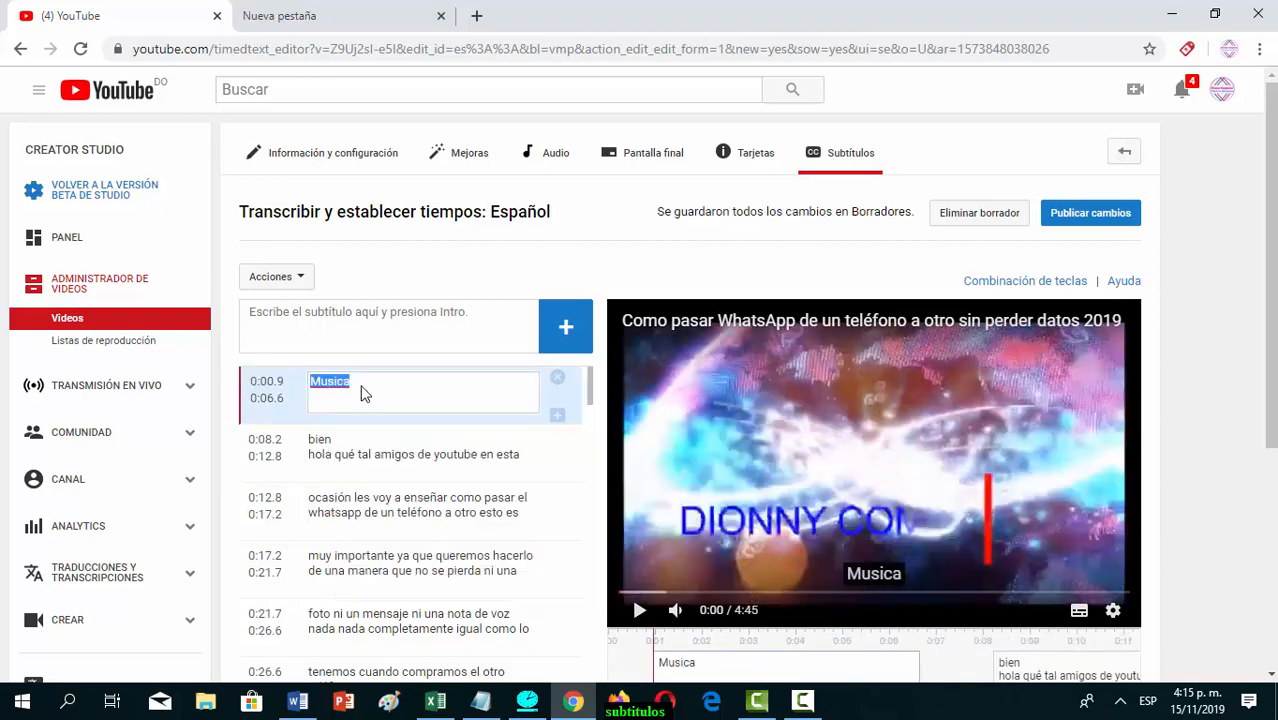
Delete the word "bien" from the start of the subtitle at 0:08.2
click(338, 439)
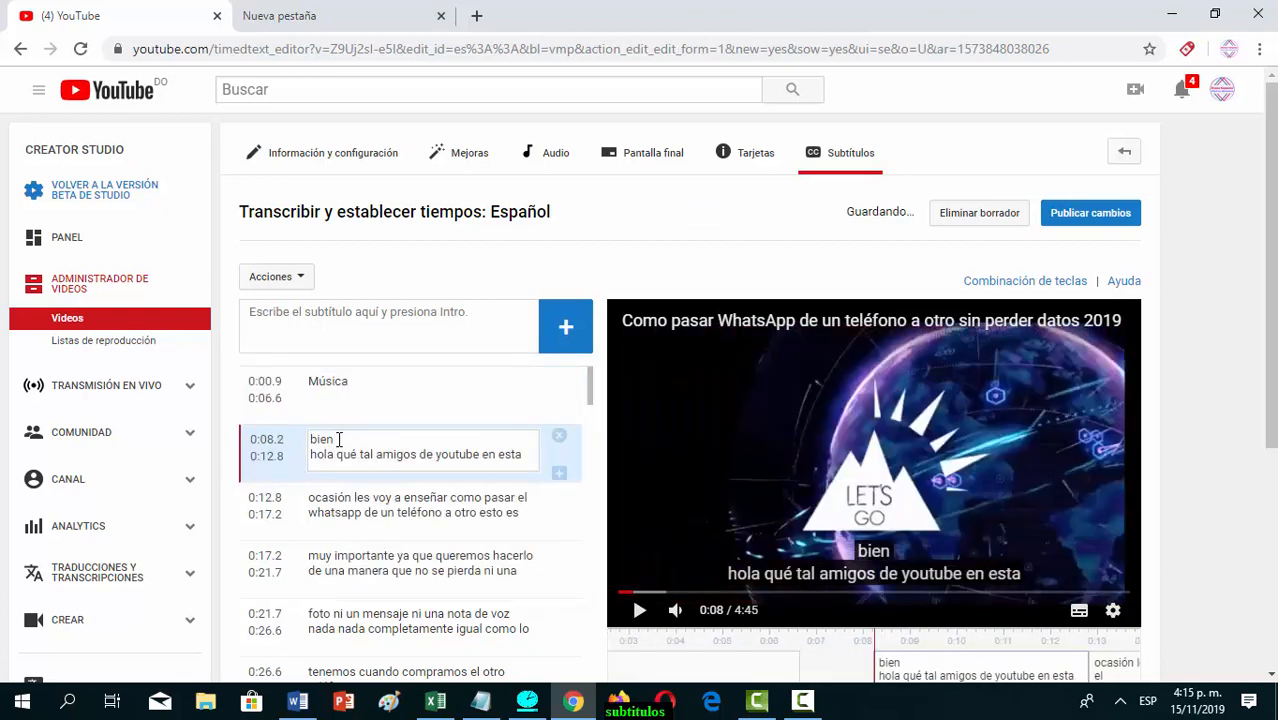
key(BackSpace)
key(BackSpace)
key(BackSpace)
key(BackSpace)
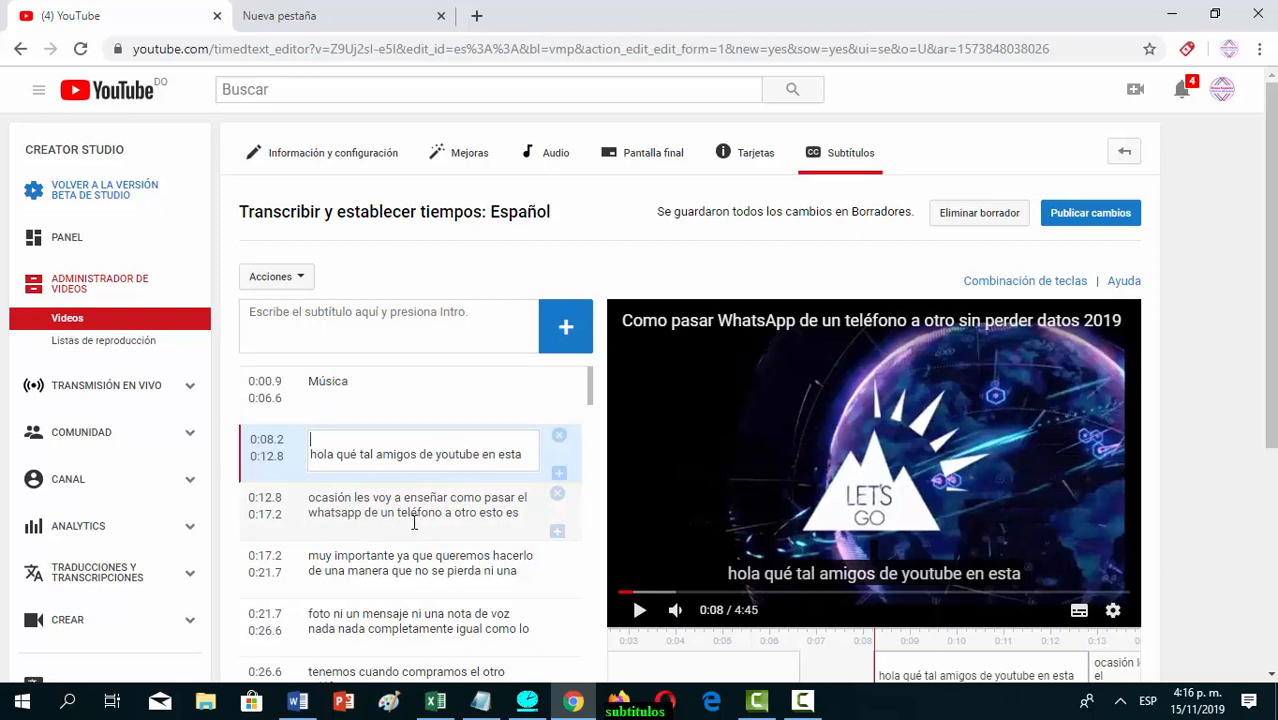
Add a comma after "otro" in the 0:12.8 subtitle and move its ending "esto es" to the start of the 0:17.2 subtitle
click(476, 513)
text(,)
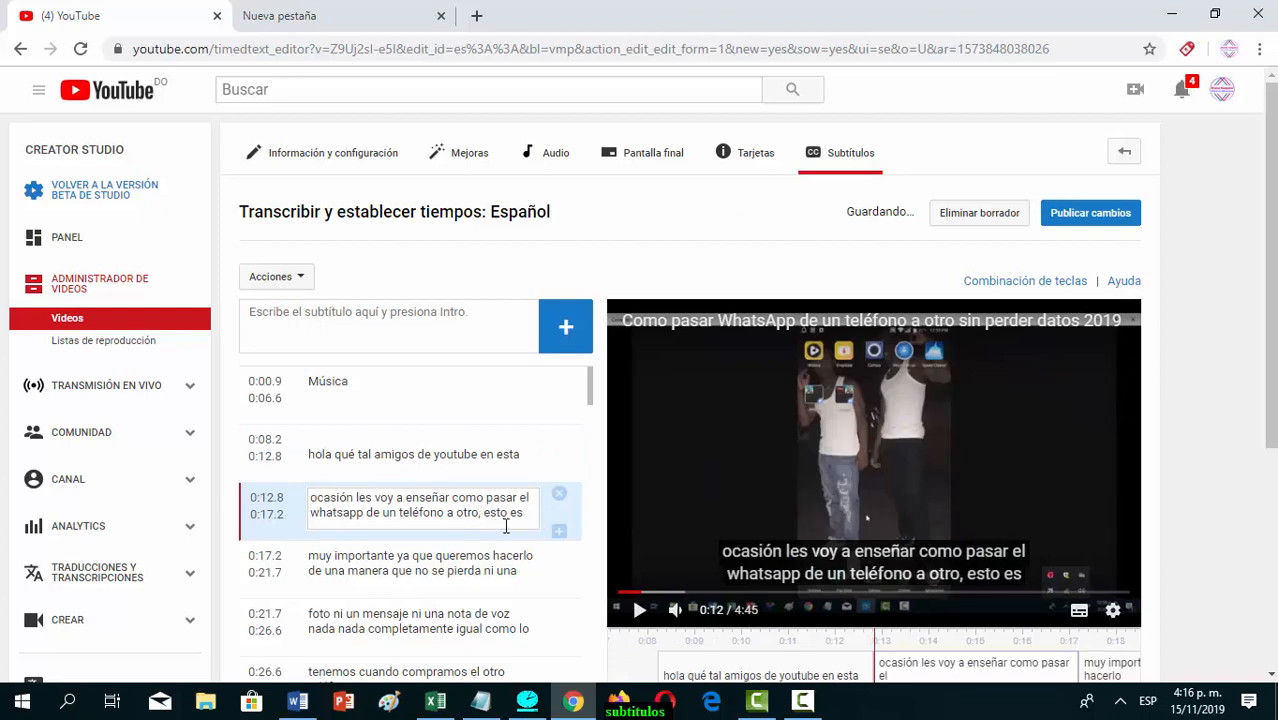
scroll(480, 512, down, 1)
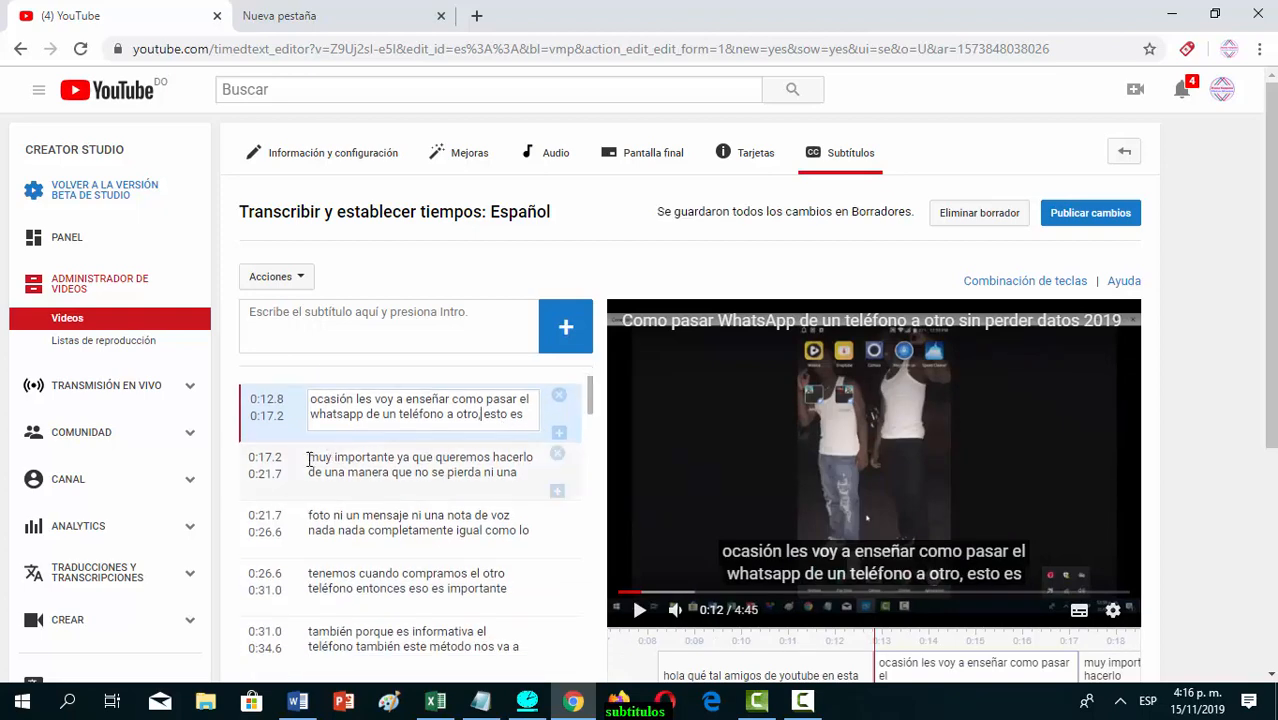
click(320, 462)
text(esto es)
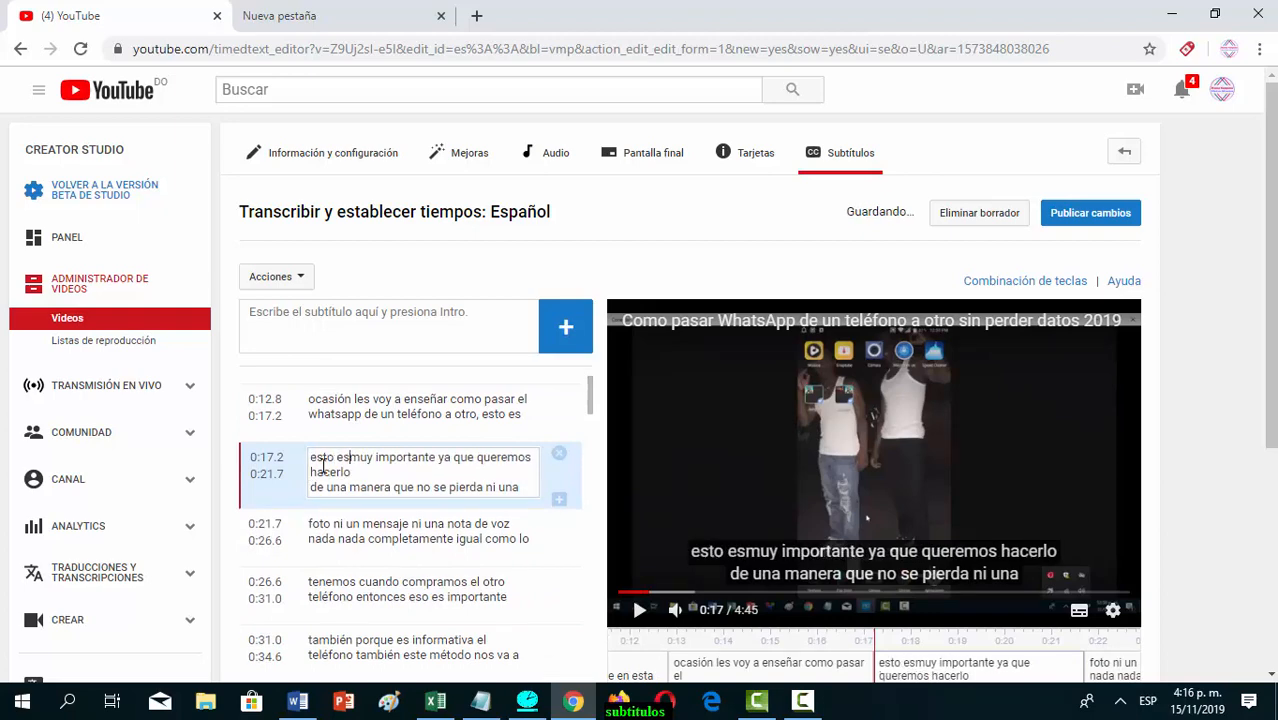
click(522, 414)
key(BackSpace)
key(BackSpace)
key(BackSpace)
key(BackSpace)
key(BackSpace)
key(BackSpace)
key(BackSpace)
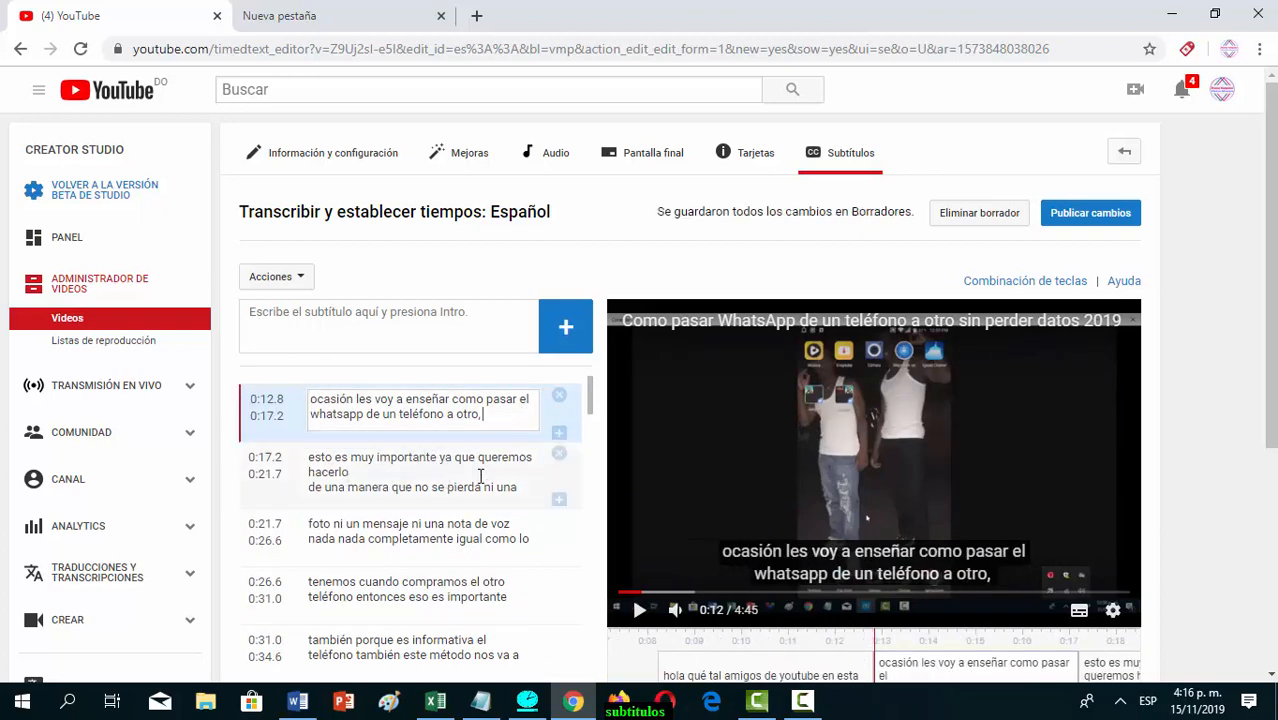
Replace the repeated "nada" in the 0:21.7 subtitle with a comma, so the line reads "nada, completamente igual como lo"
scroll(513, 472, down, 2)
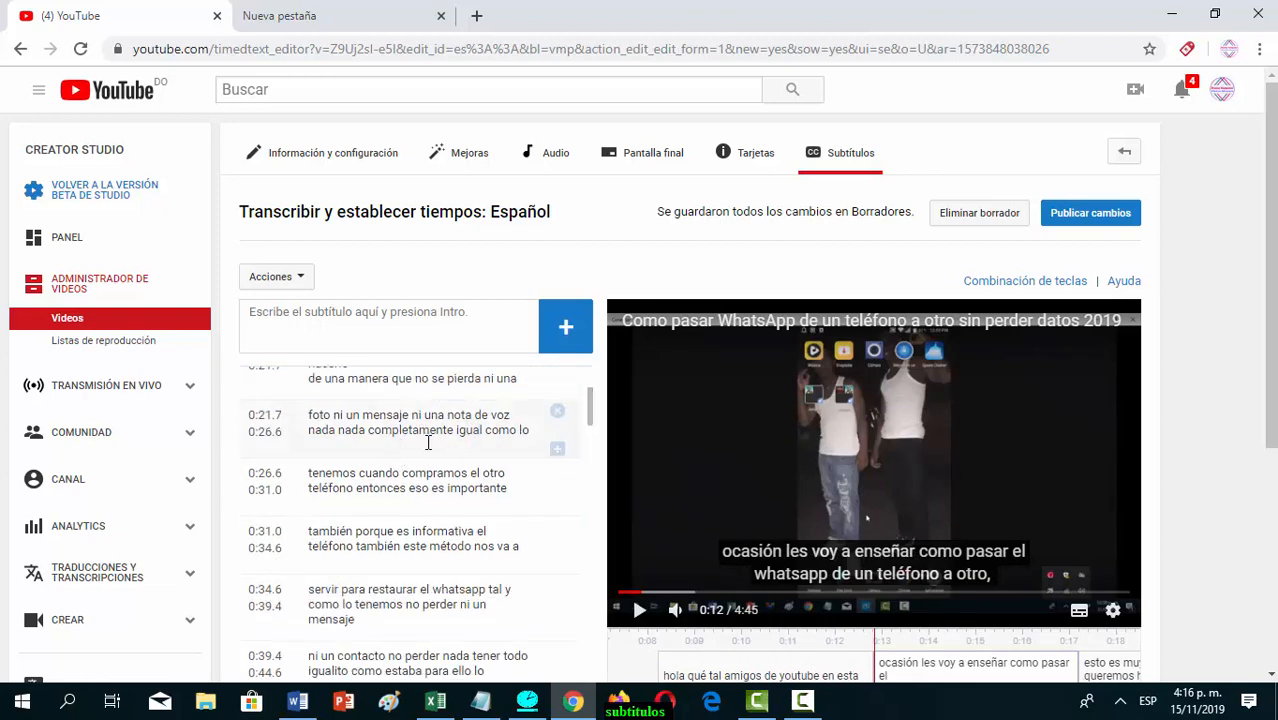
click(369, 433)
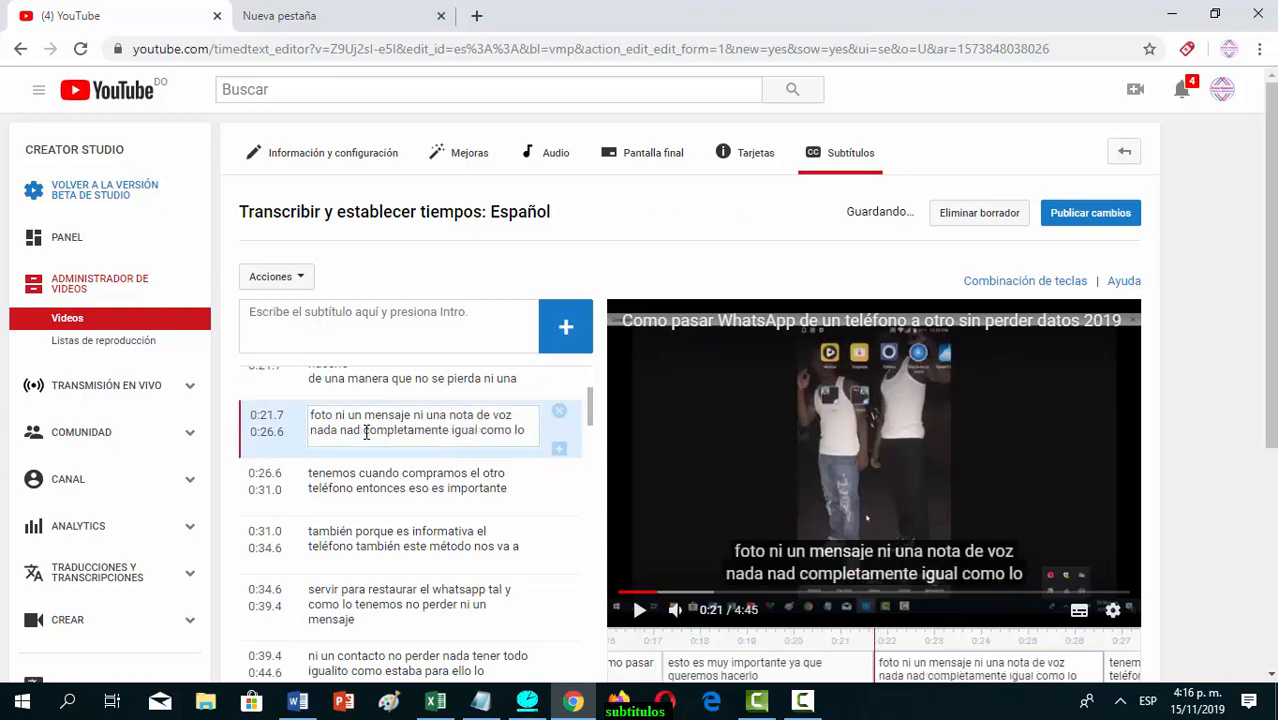
key(BackSpace)
key(BackSpace)
key(BackSpace)
key(BackSpace)
key(BackSpace)
text(,)
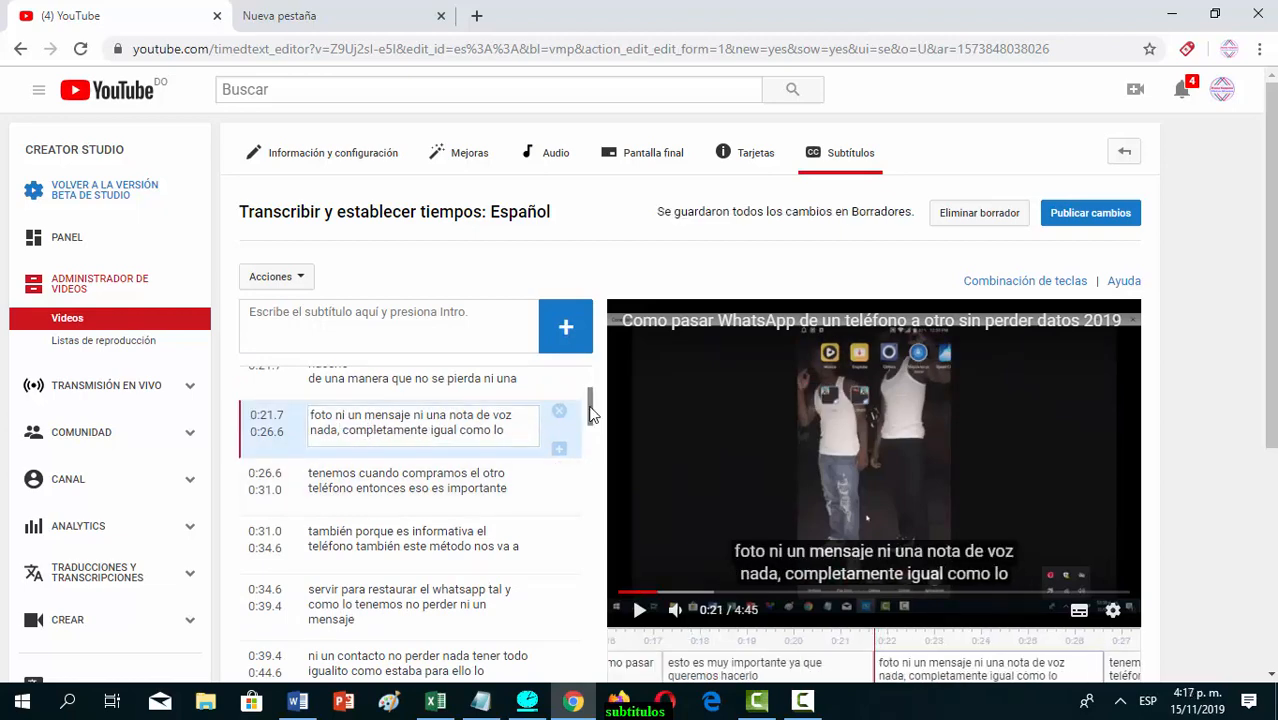
Add a comma after "teléfono" in the subtitle at 0:26.6
drag(593, 414, 592, 424)
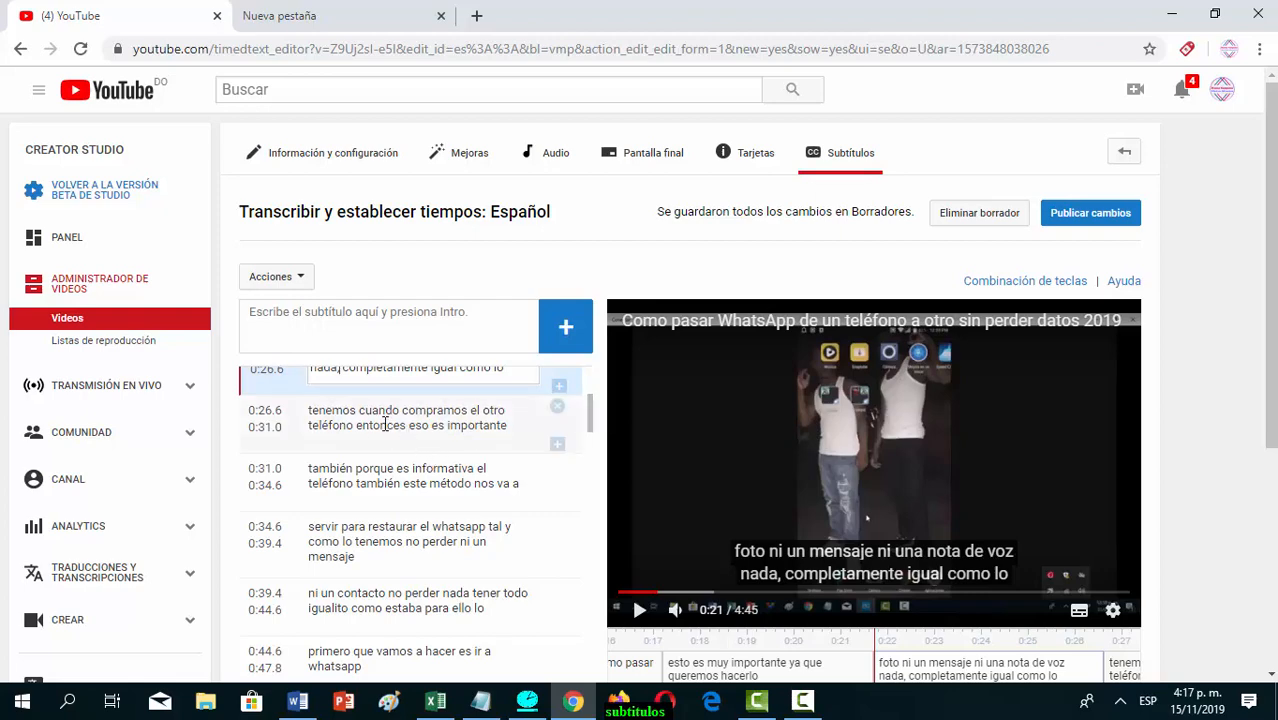
click(355, 425)
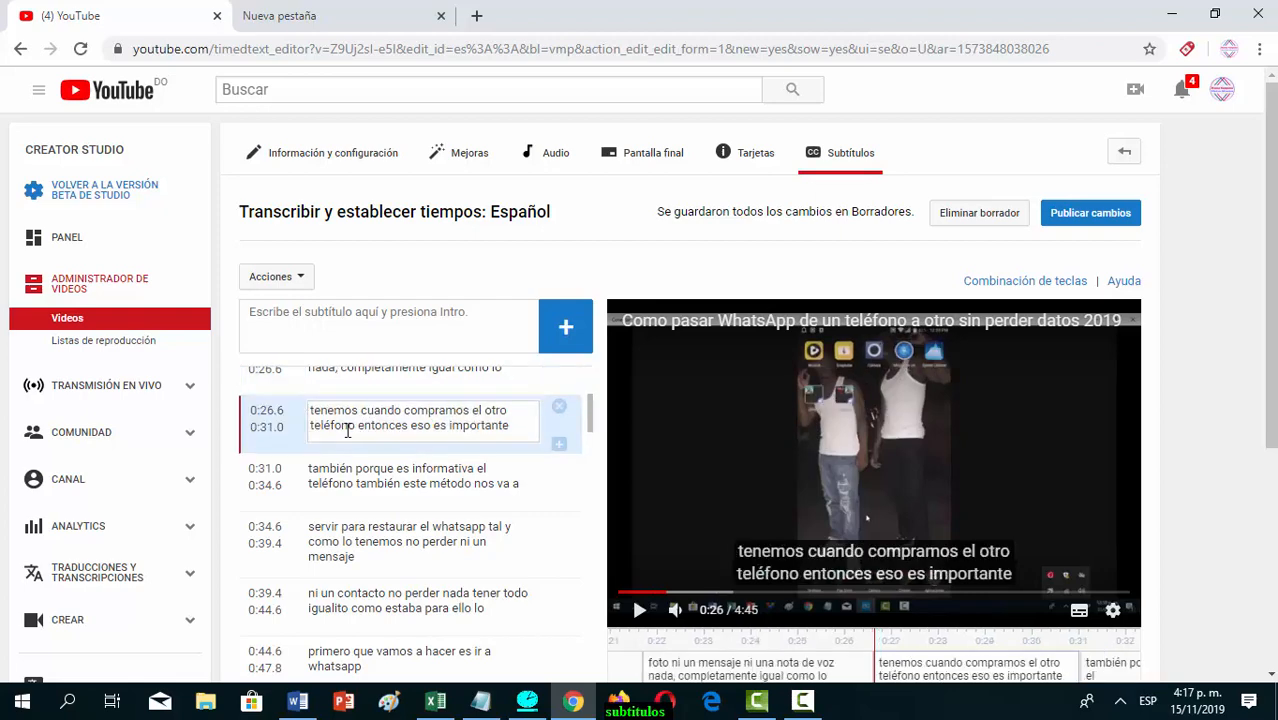
text(,)
Replace "es informativa" with "si formatea" in the subtitle at 0:31.0
scroll(590, 427, down, 1)
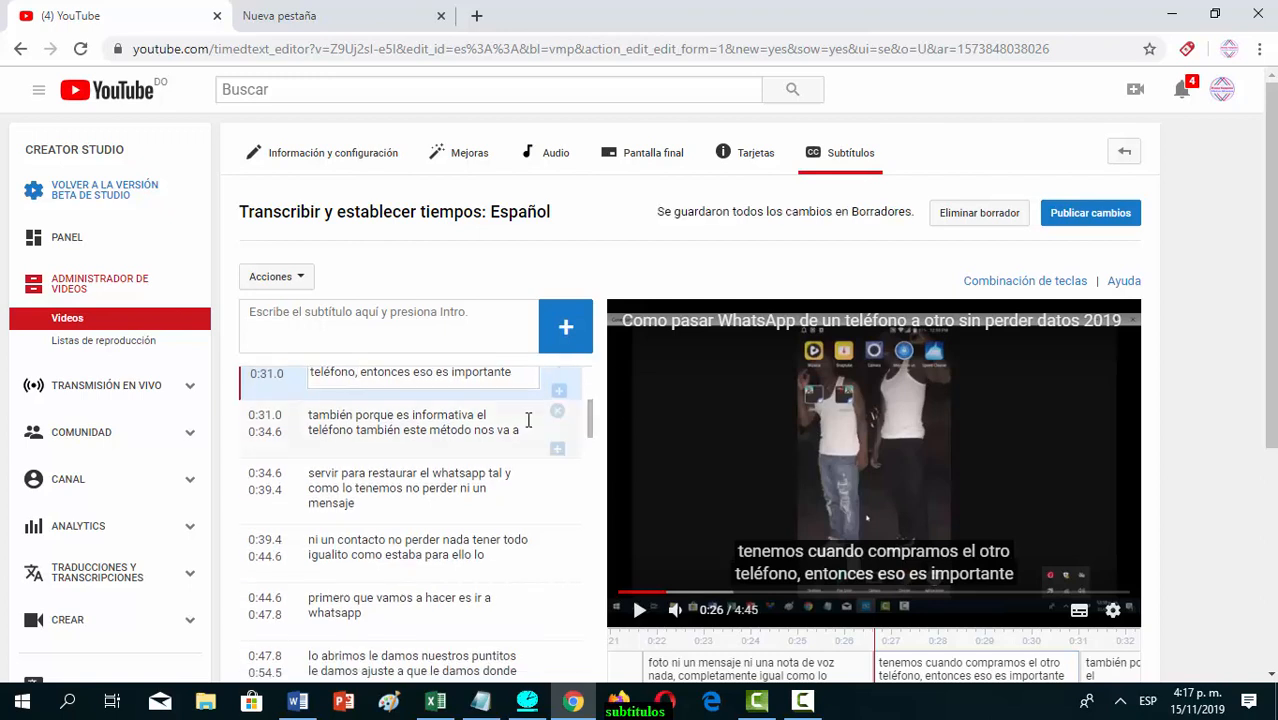
double_click(472, 416)
key(BackSpace)
key(BackSpace)
key(BackSpace)
key(BackSpace)
text(si )
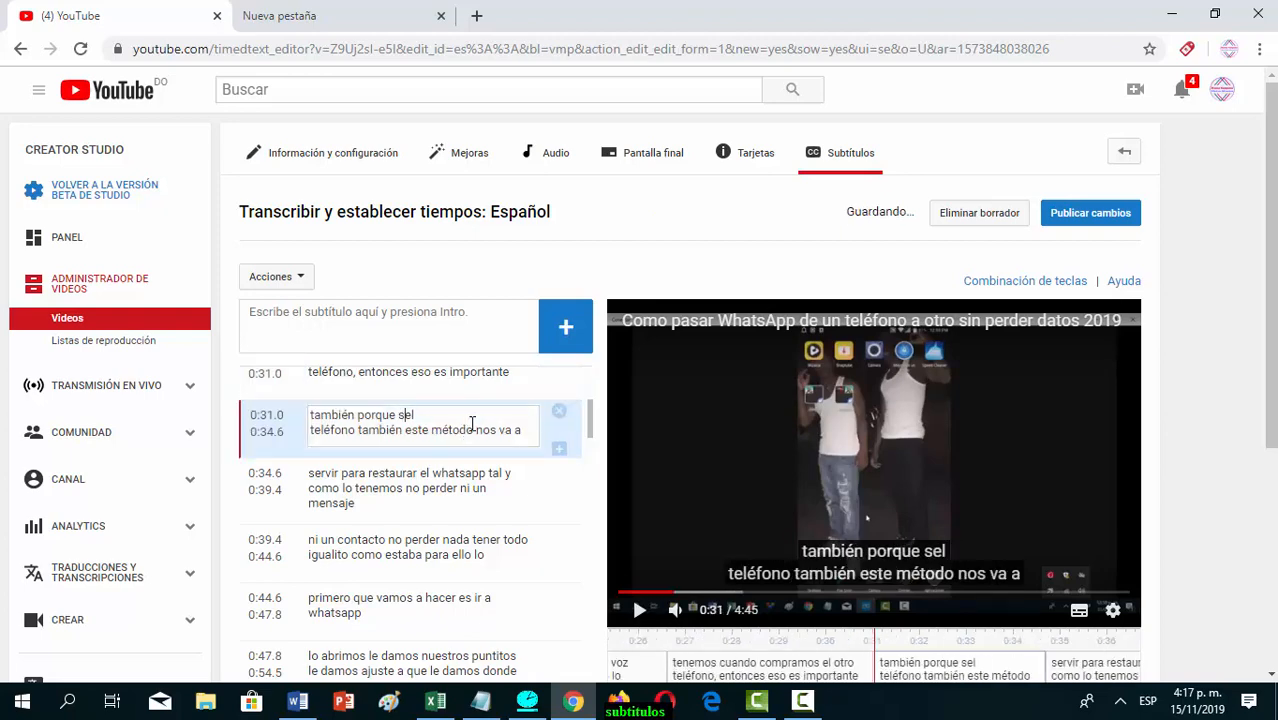
text(formatea)
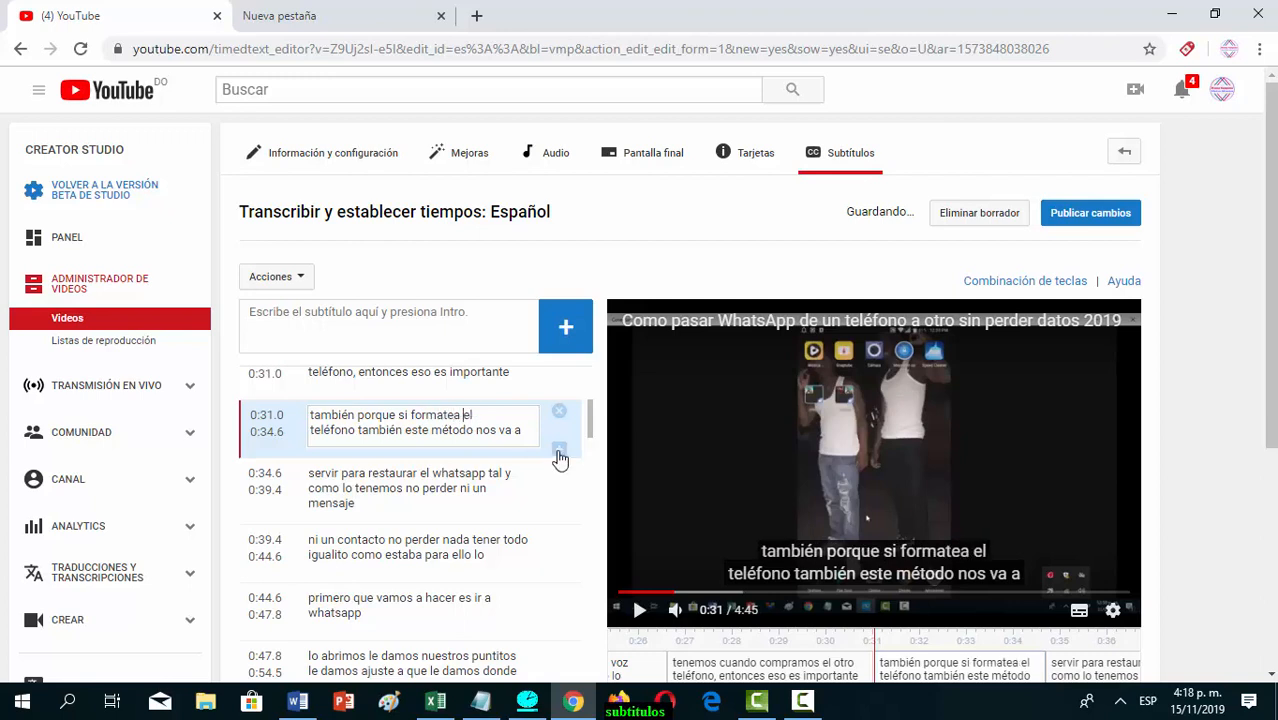
Replace "no" with "sin" before "perder" in the subtitle at 0:34.6
drag(588, 430, 590, 440)
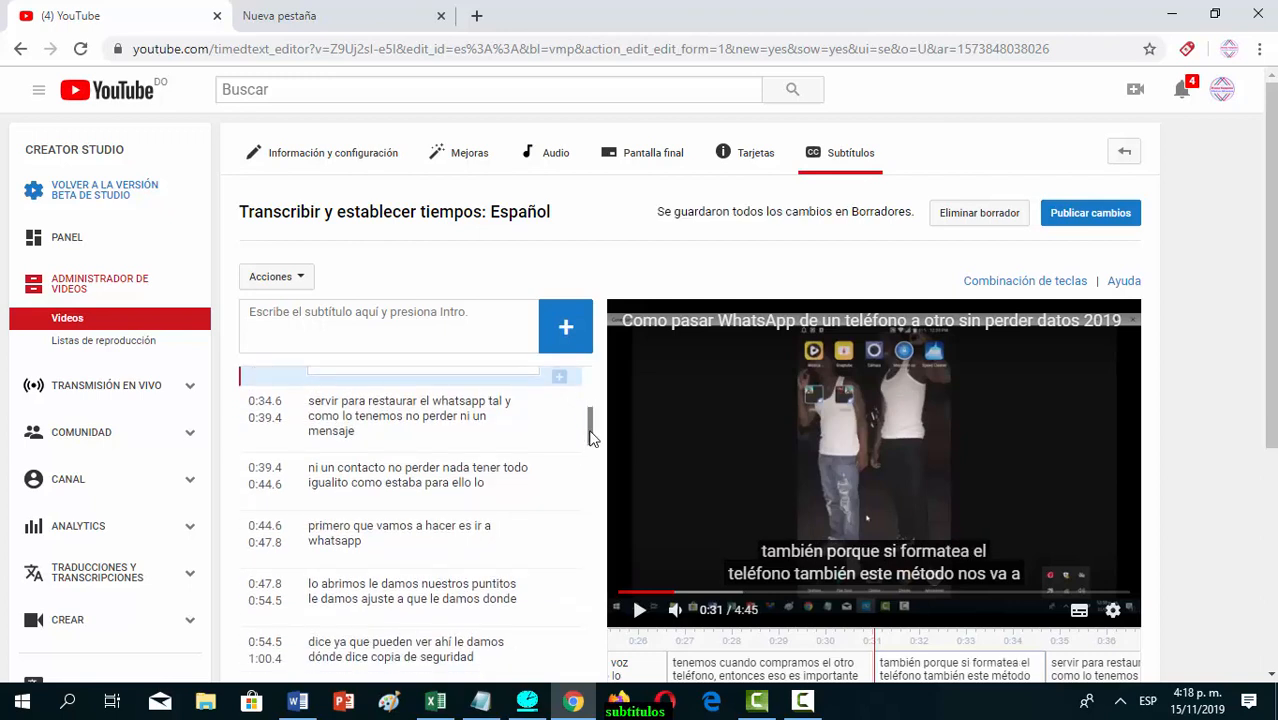
click(419, 418)
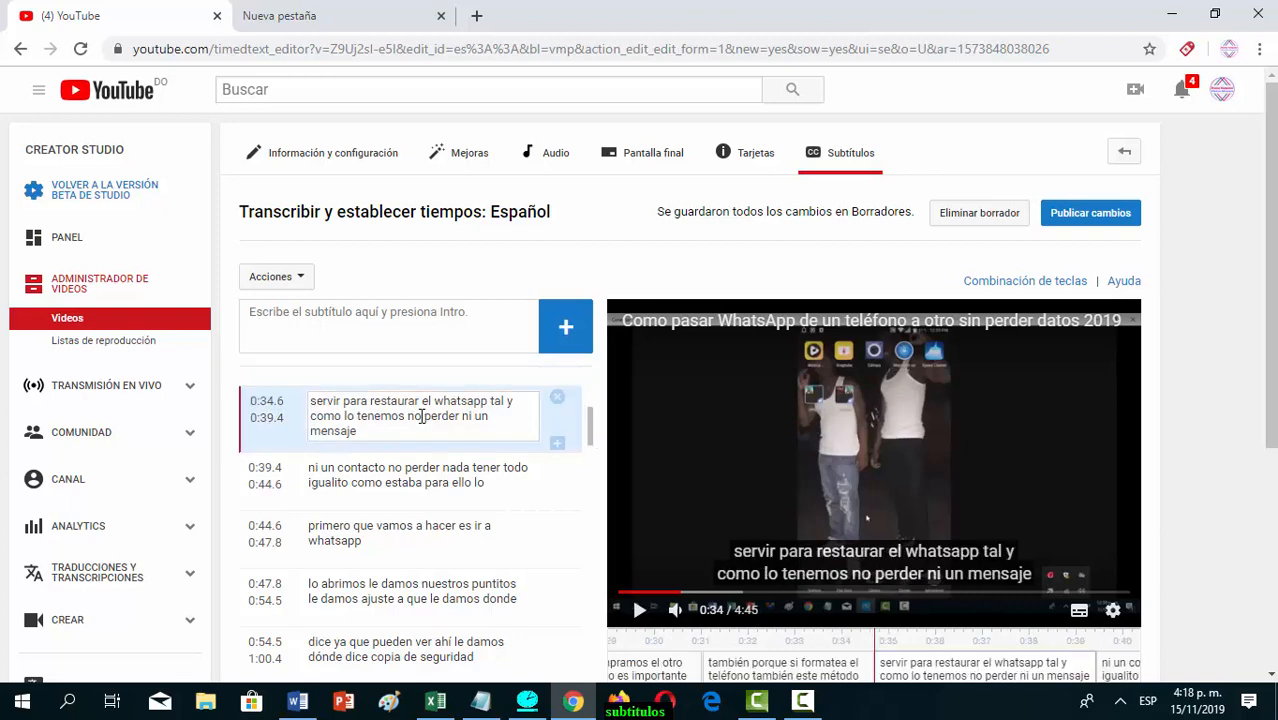
key(BackSpace)
key(BackSpace)
text(sin)
Add a comma after "estaba" in the subtitle at 0:39.4
drag(588, 428, 589, 440)
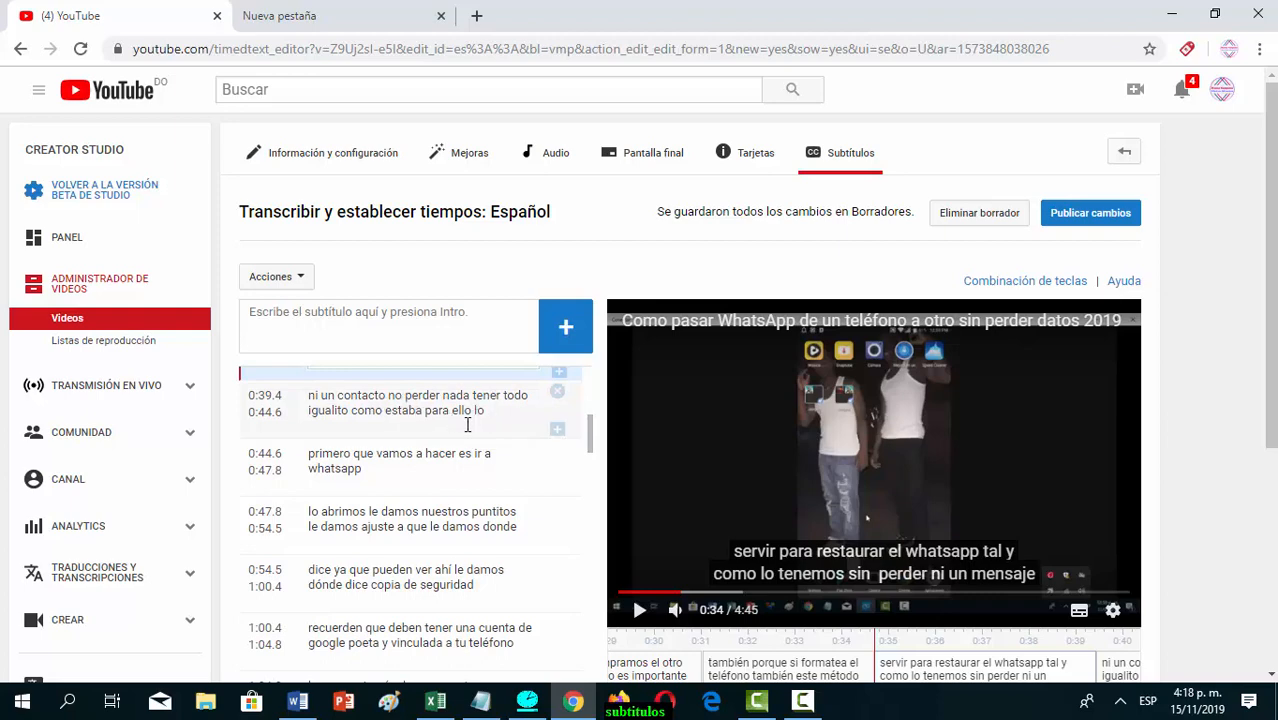
click(422, 410)
text(,)
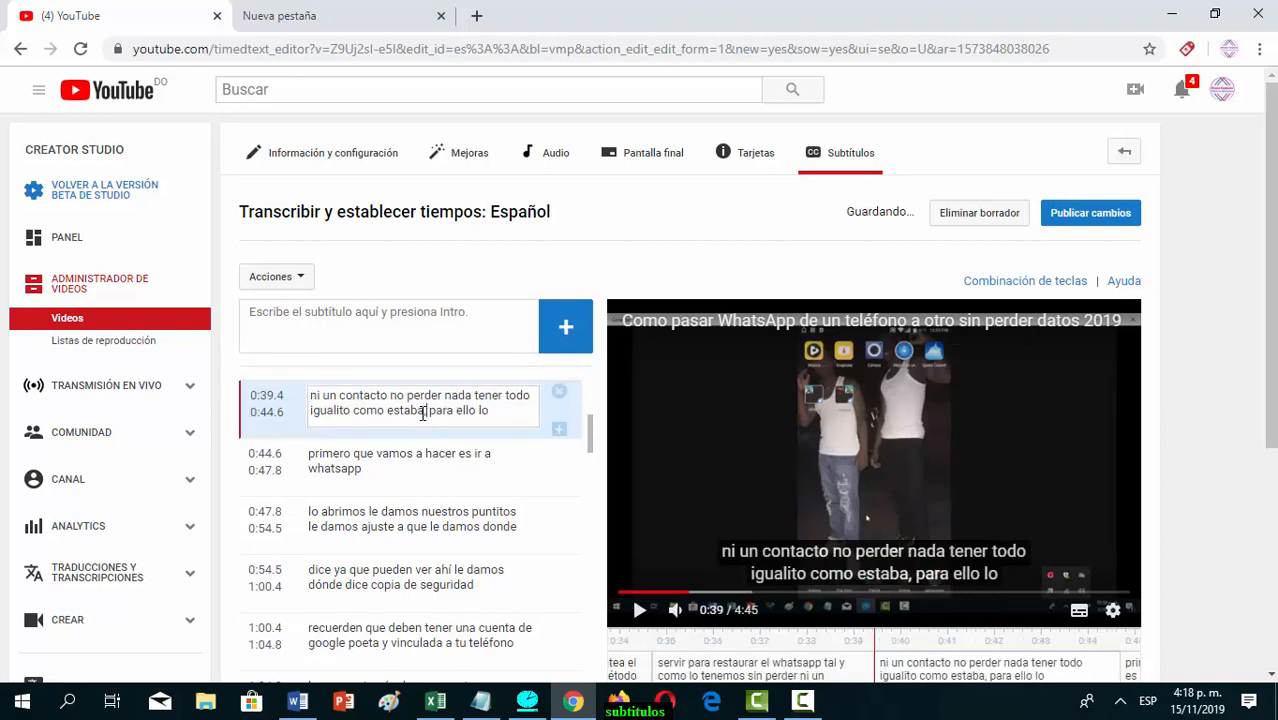
drag(590, 430, 590, 443)
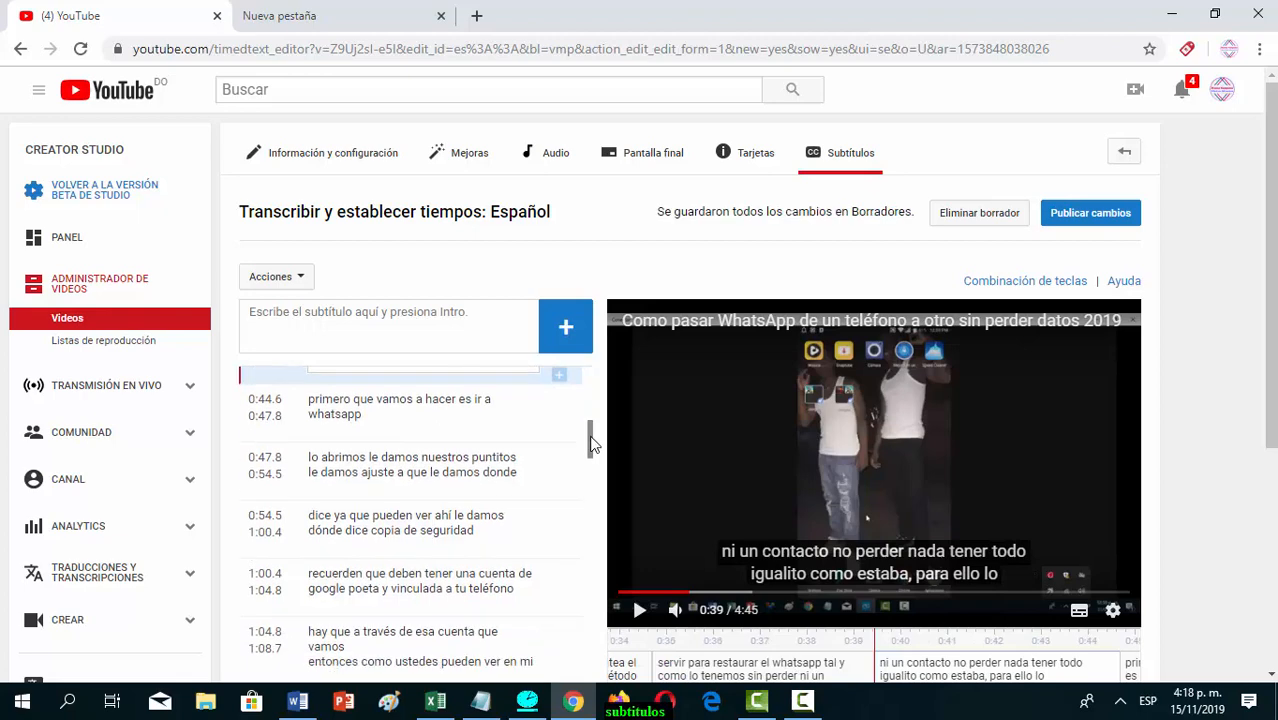
scroll(590, 440, down, 1)
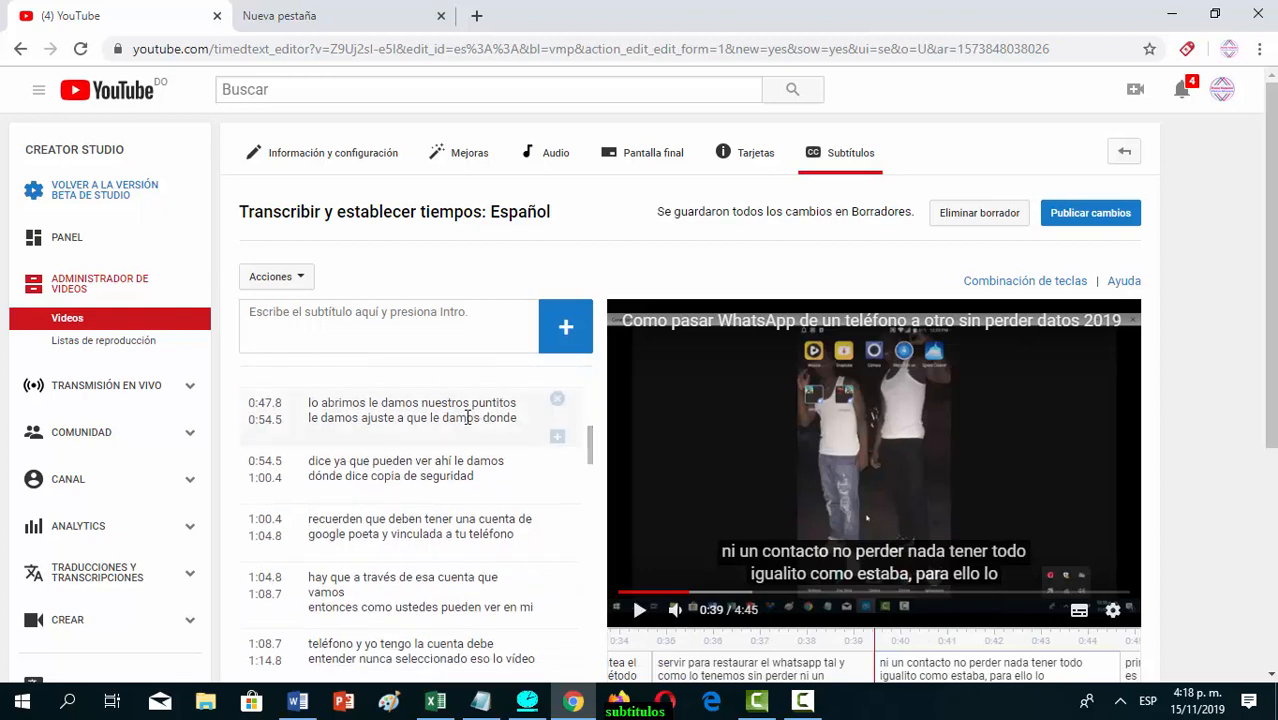
Replace "nuestros" with "a esto tres" before "puntitos" in the subtitle at 0:47.8
click(470, 403)
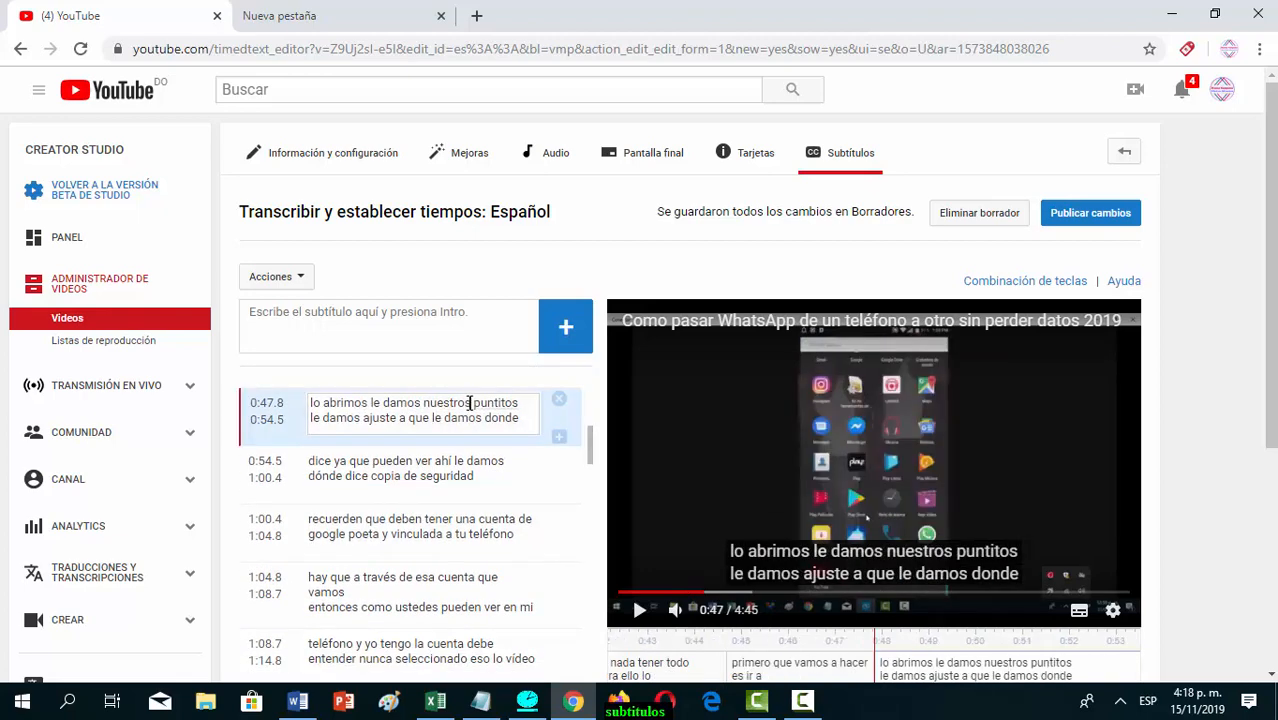
key(ctrl+BackSpace)
text(a esto )
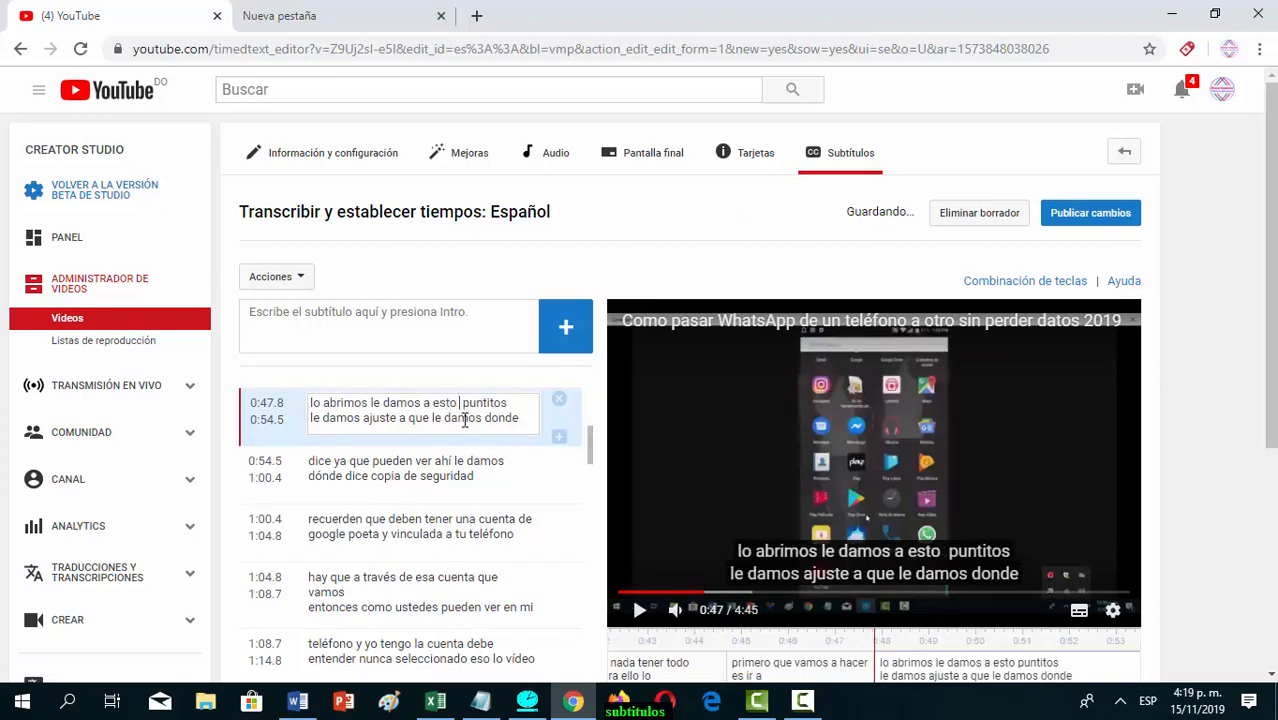
text(tres)
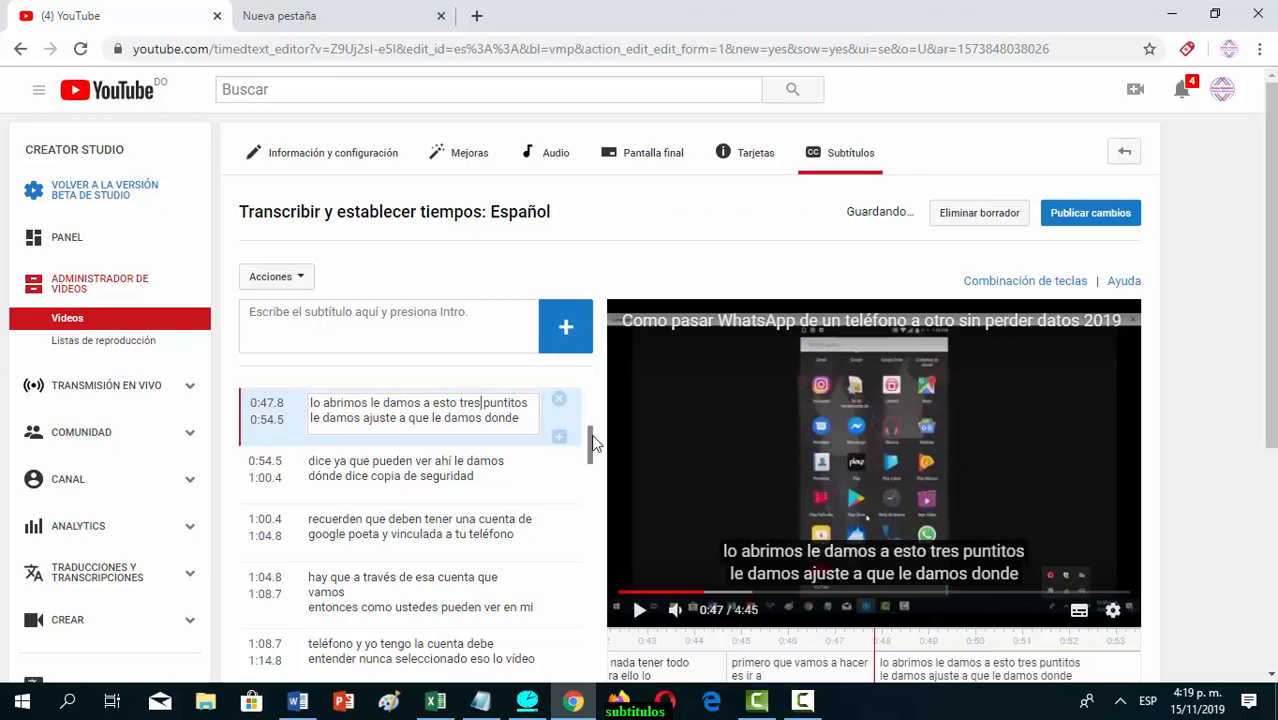
Listen to the next passage and replace "ya" with "chat" in the subtitle at 0:54.5
drag(592, 443, 592, 450)
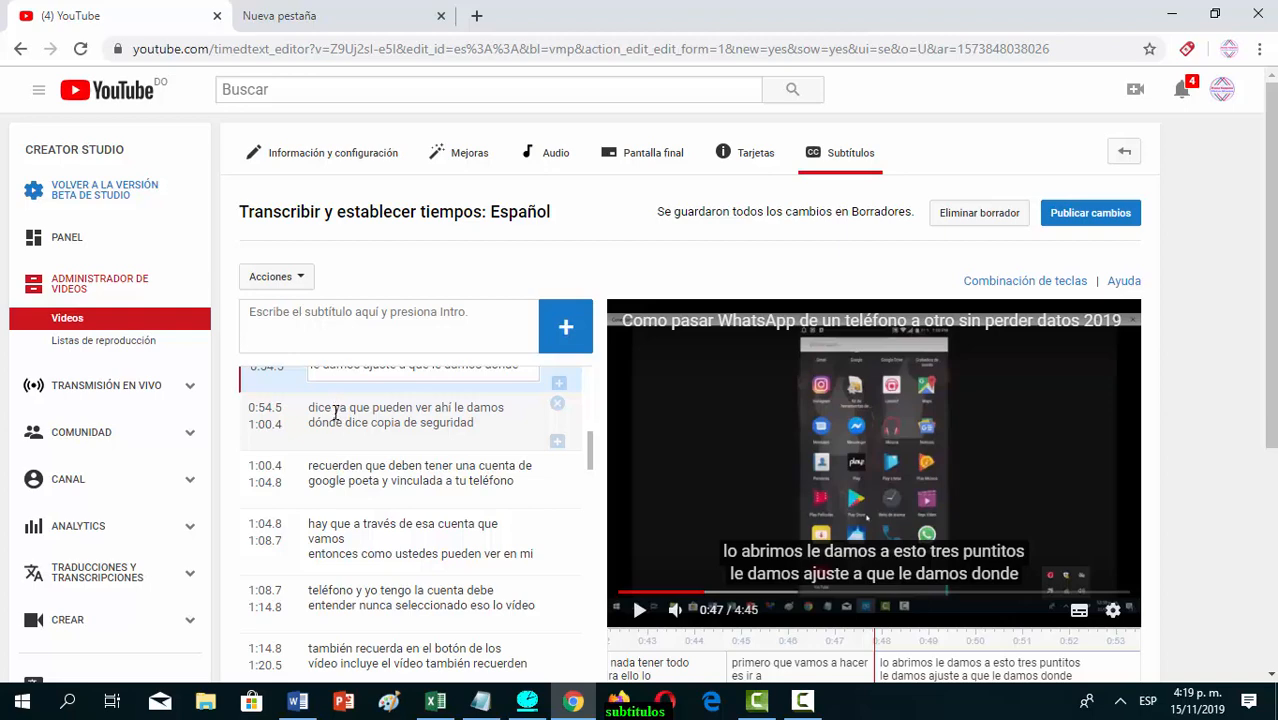
click(639, 610)
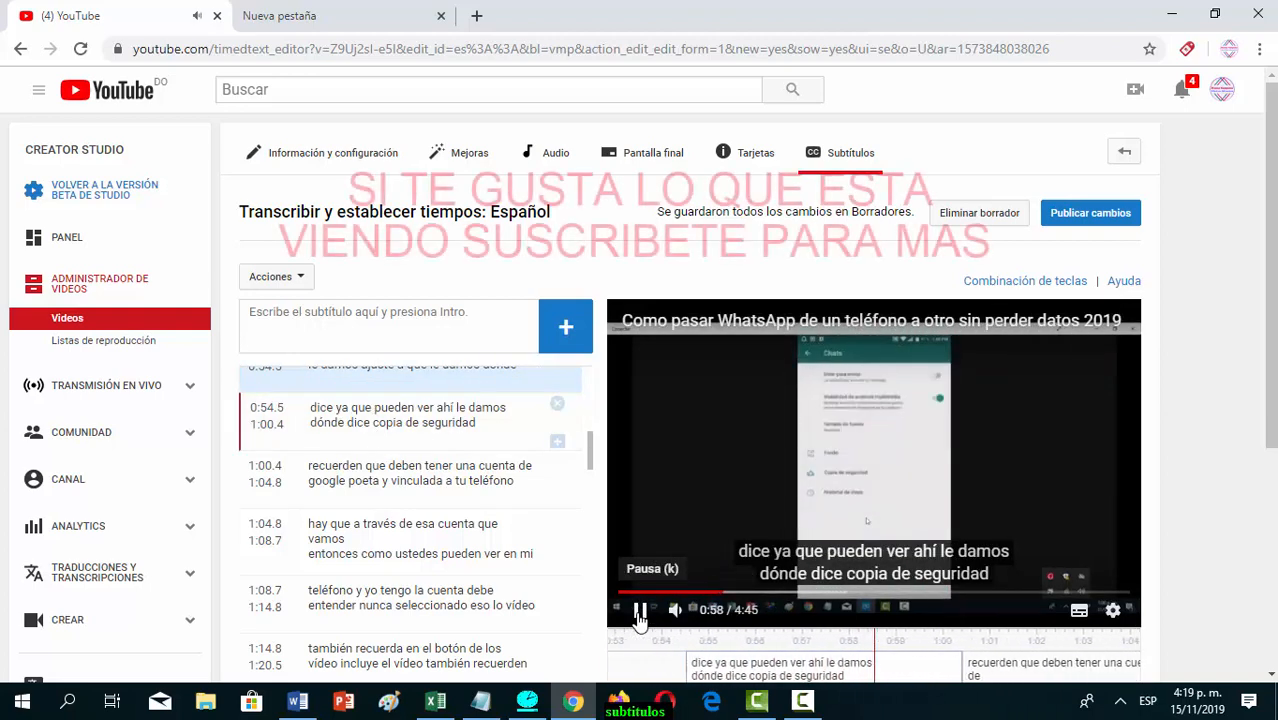
click(638, 617)
click(348, 408)
key(BackSpace)
key(BackSpace)
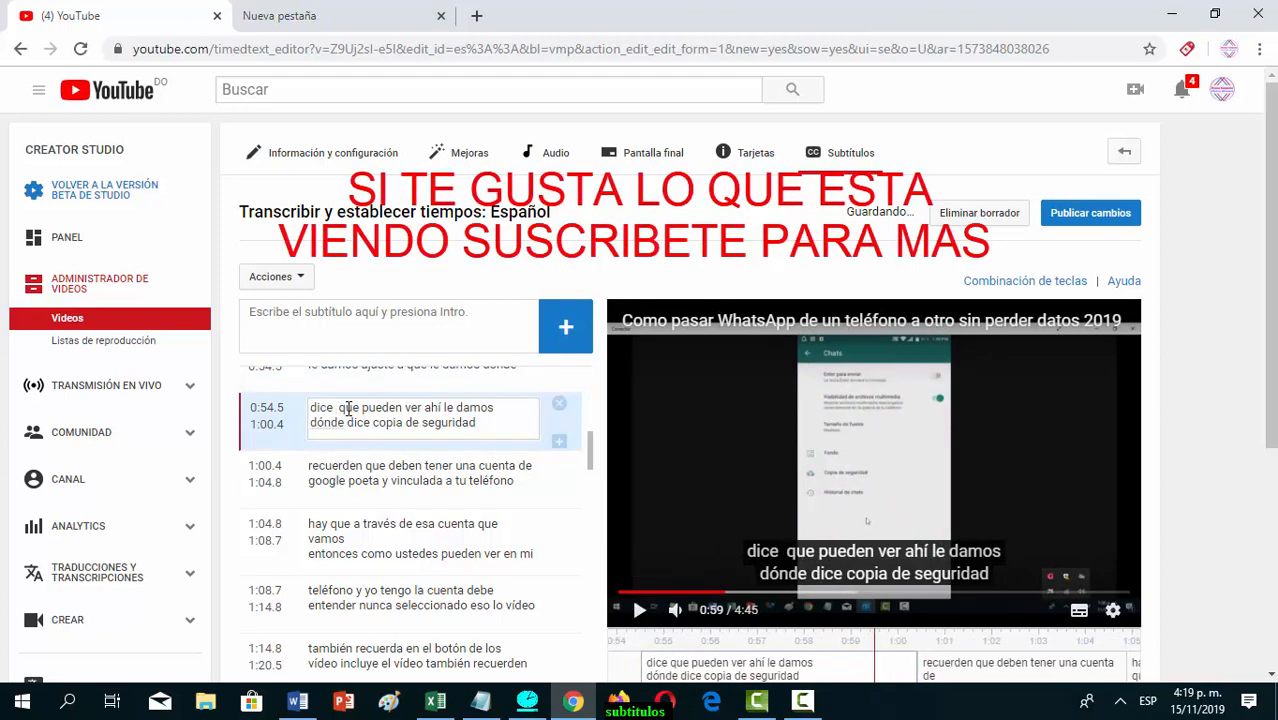
text(chat)
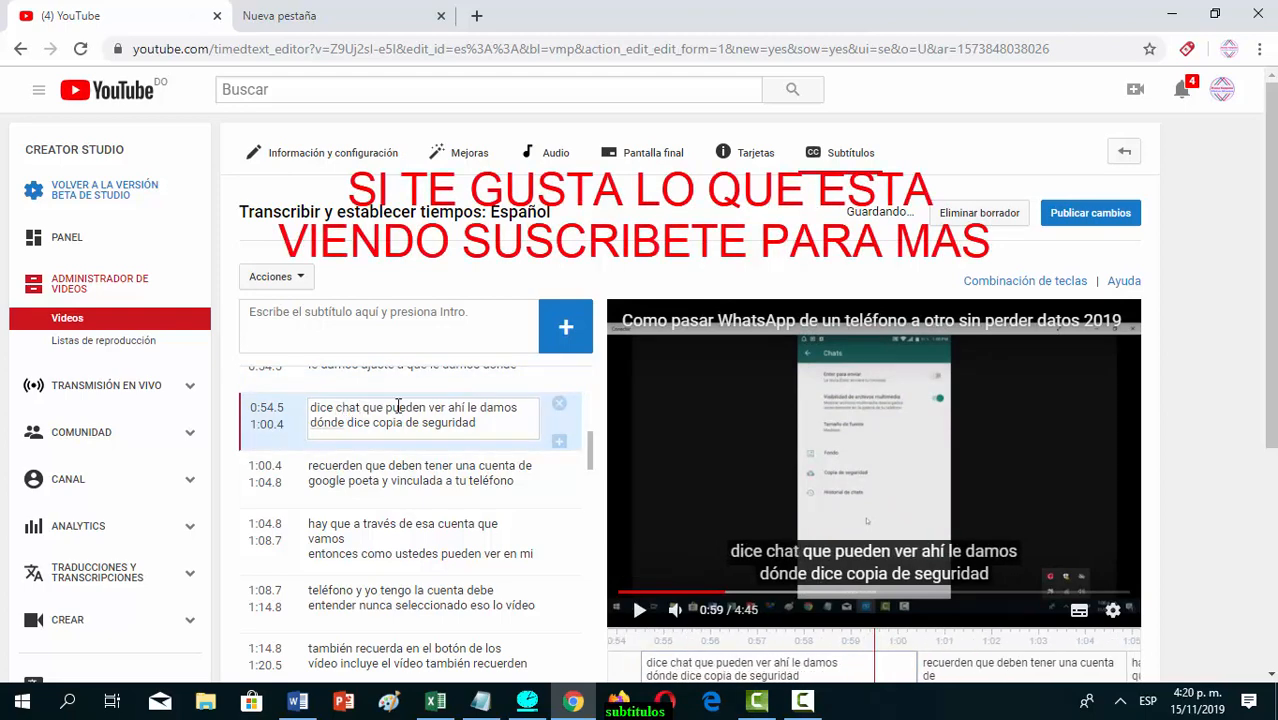
Replace "que" with "como" before "pueden ver" in the subtitle at 0:54.5
text( como)
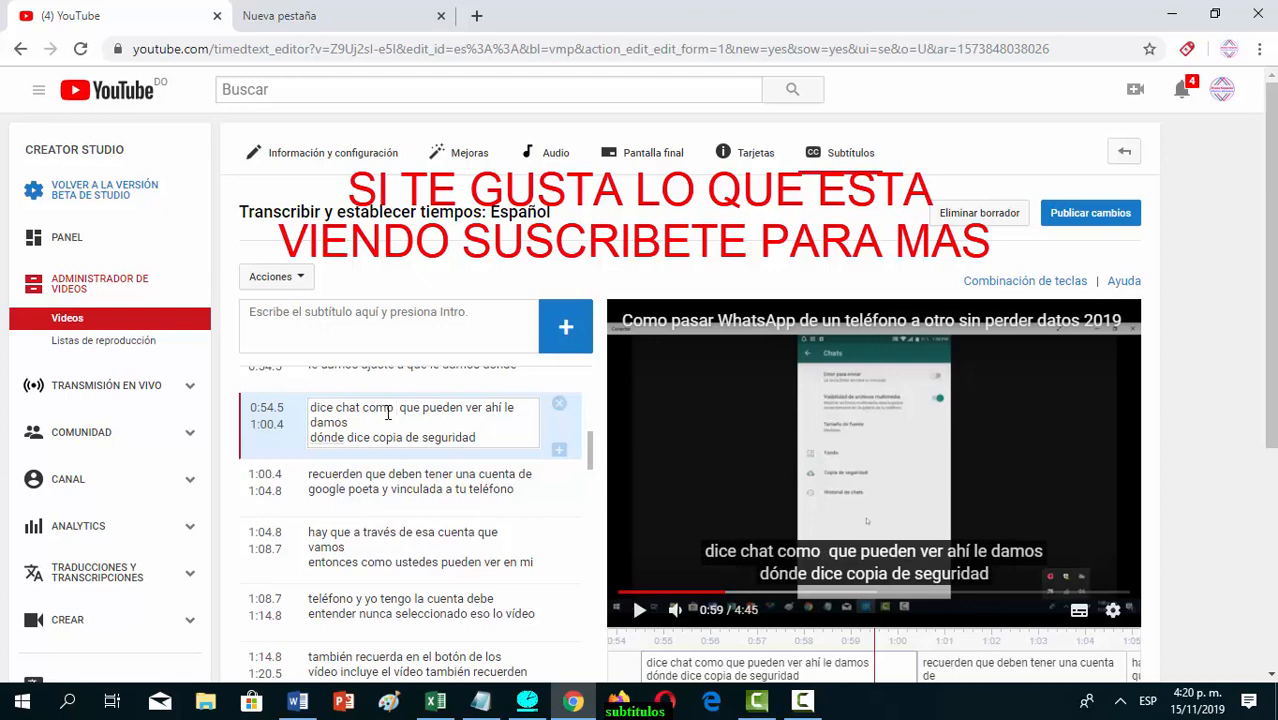
key(BackSpace)
key(BackSpace)
key(BackSpace)
key(BackSpace)
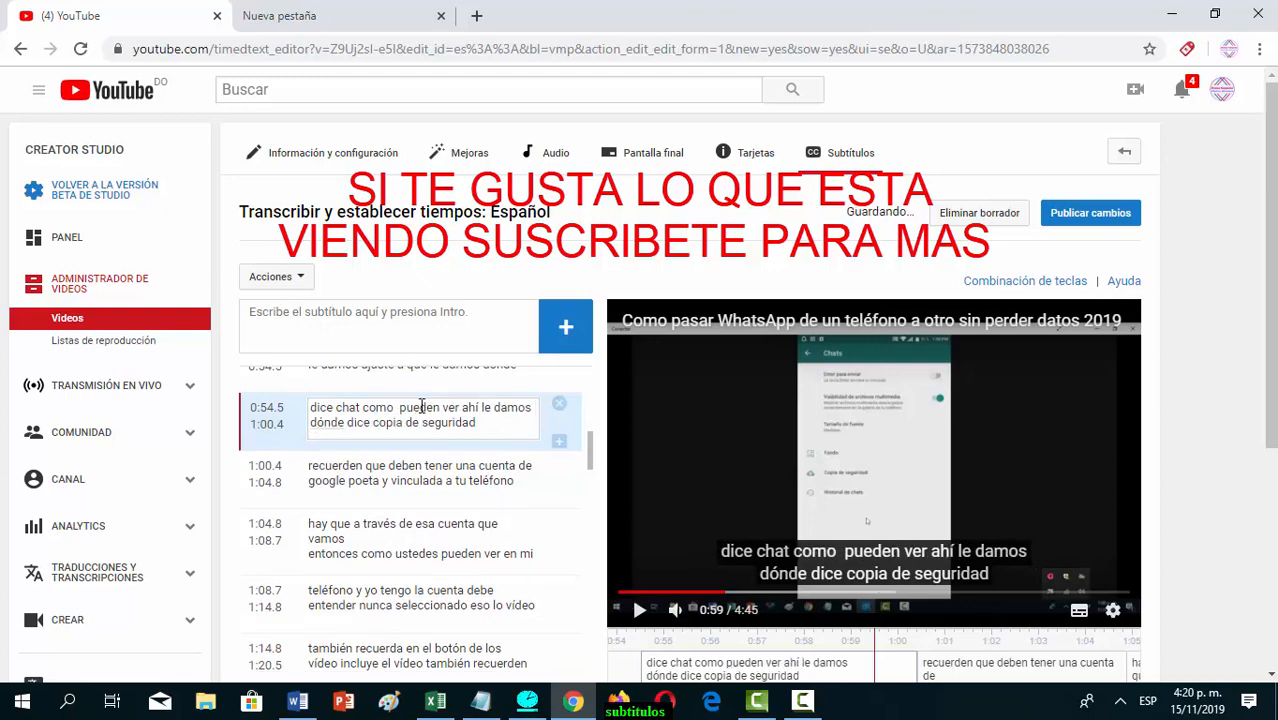
Play the following passage and replace "poeta" with "puesta" in the subtitle at 1:00.4
drag(591, 443, 591, 450)
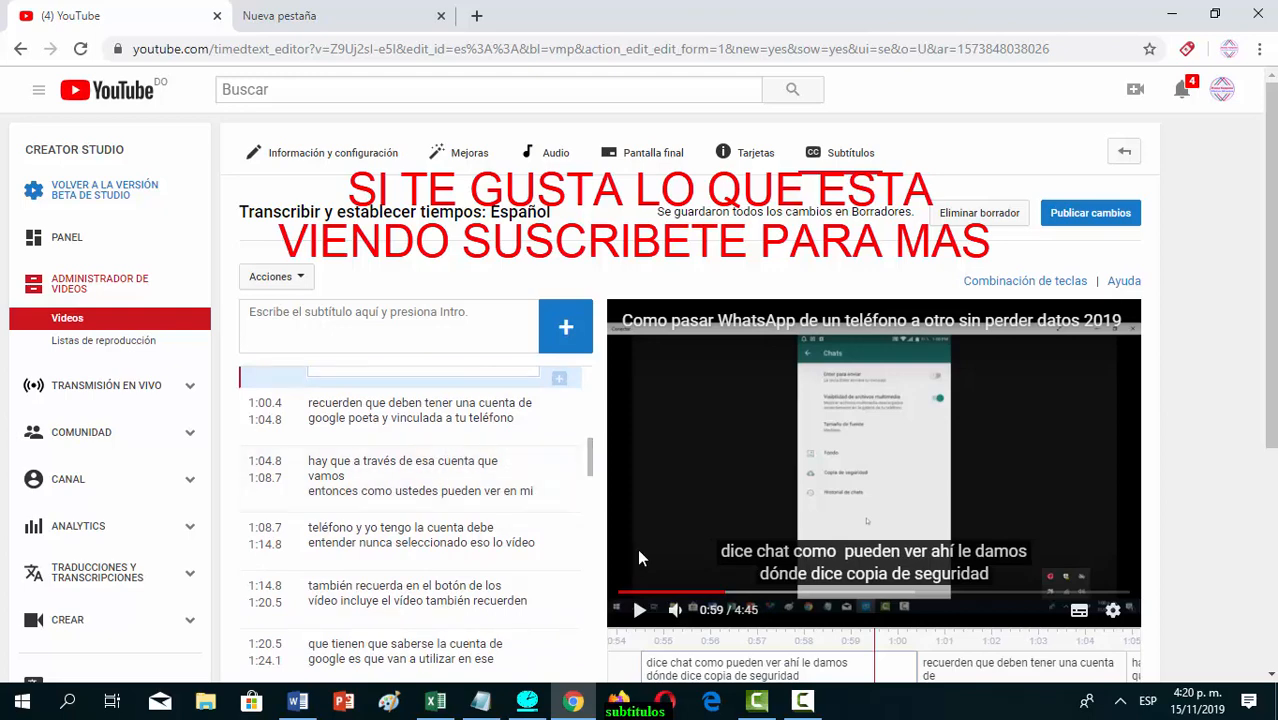
click(639, 610)
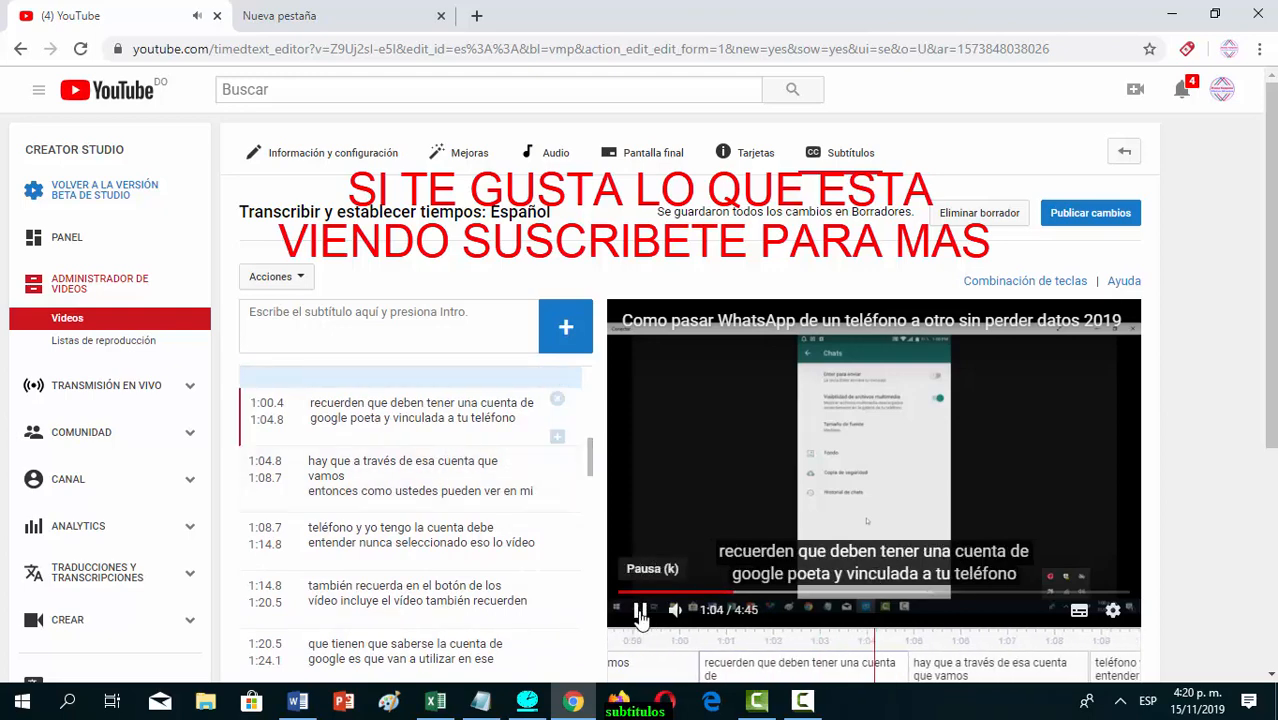
click(639, 611)
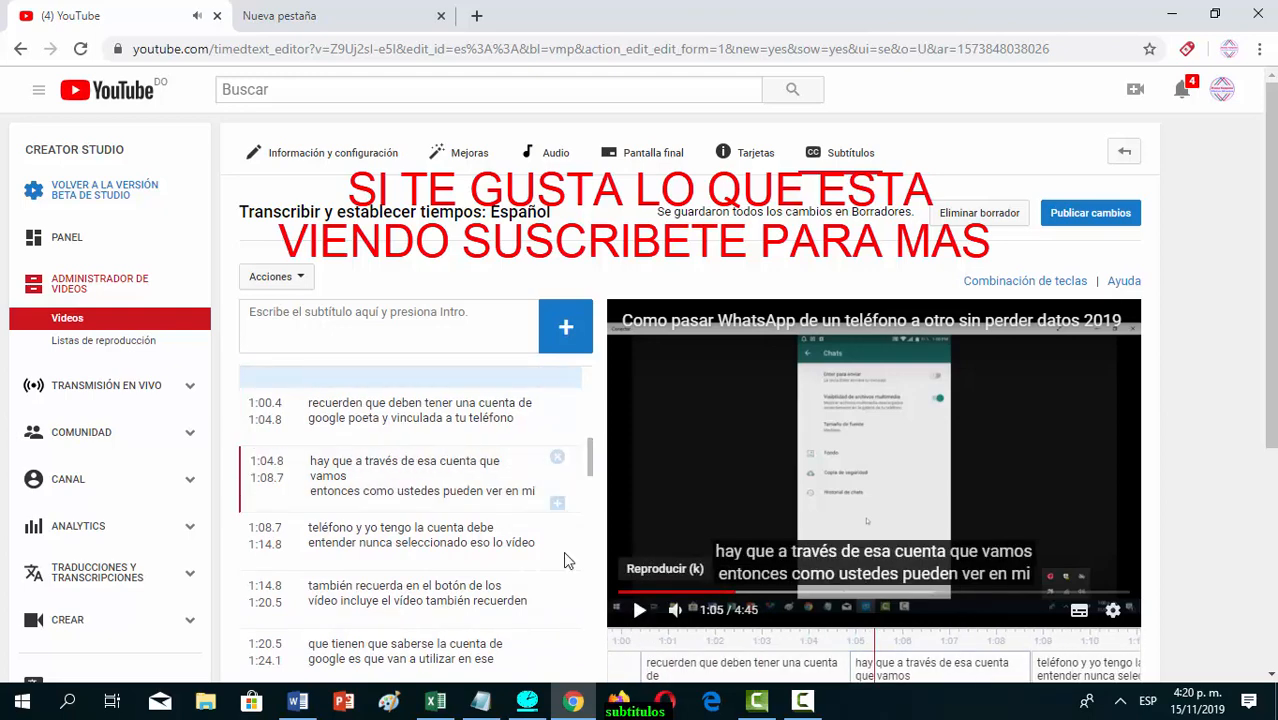
click(361, 418)
key(BackSpace)
key(BackSpace)
key(BackSpace)
key(BackSpace)
text(uesta)
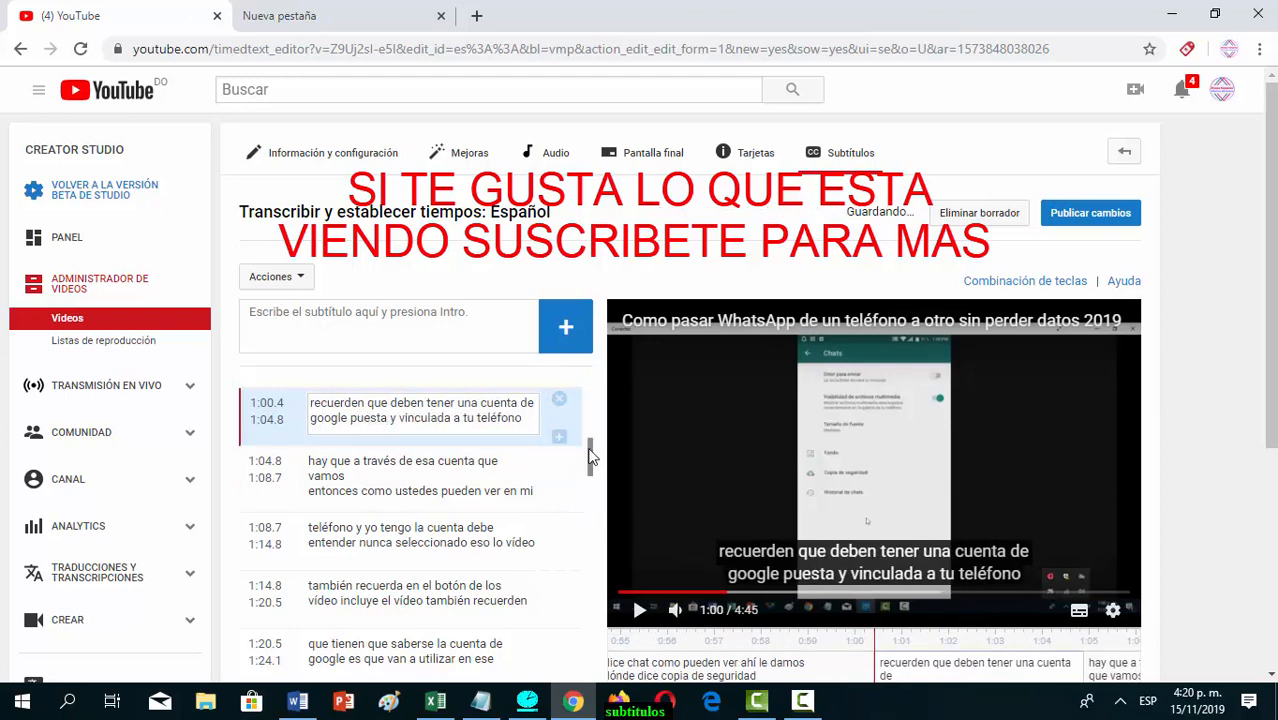
Play the next passage and change "que vamos" to "es que vamos a hacer" in the subtitle at 1:04.8
click(639, 609)
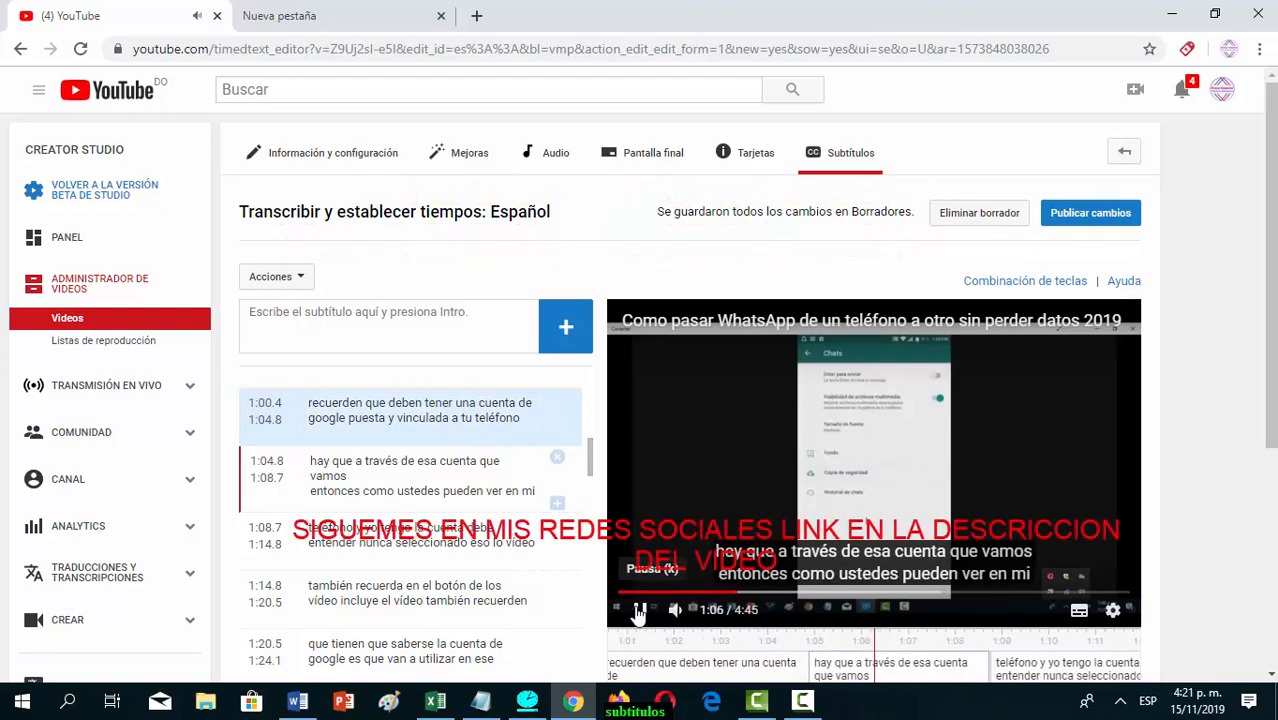
click(641, 610)
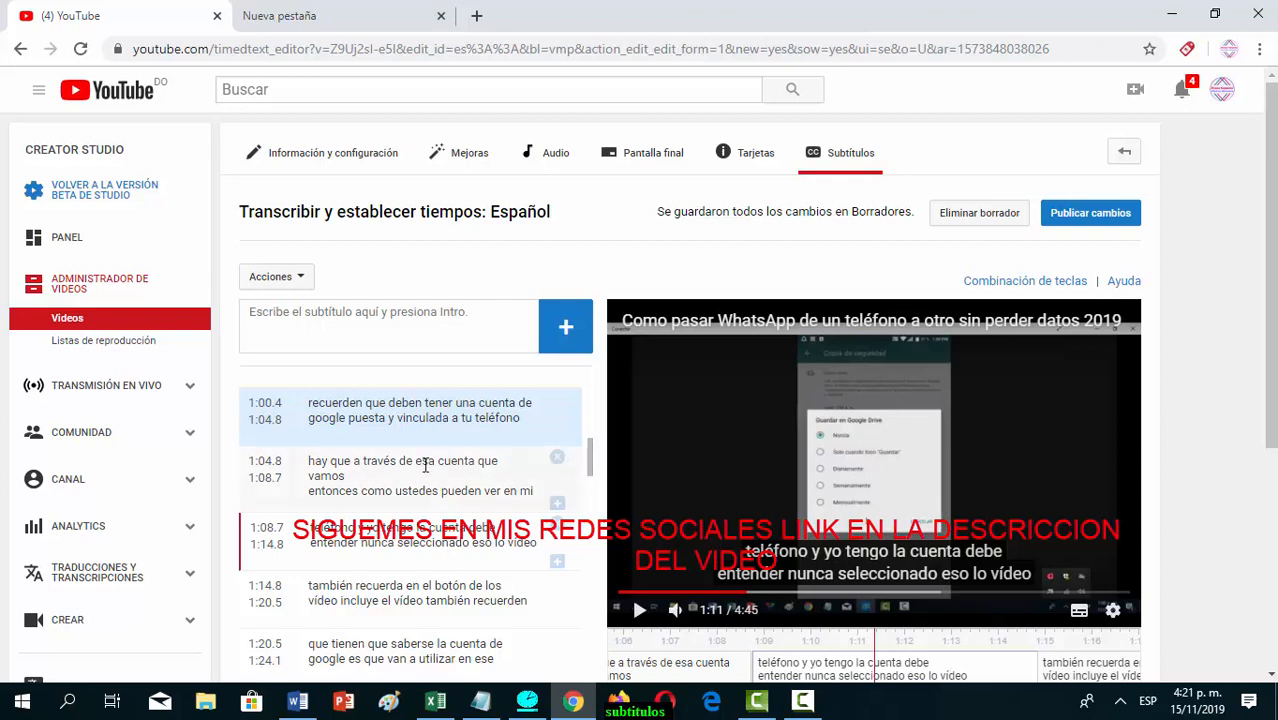
click(347, 477)
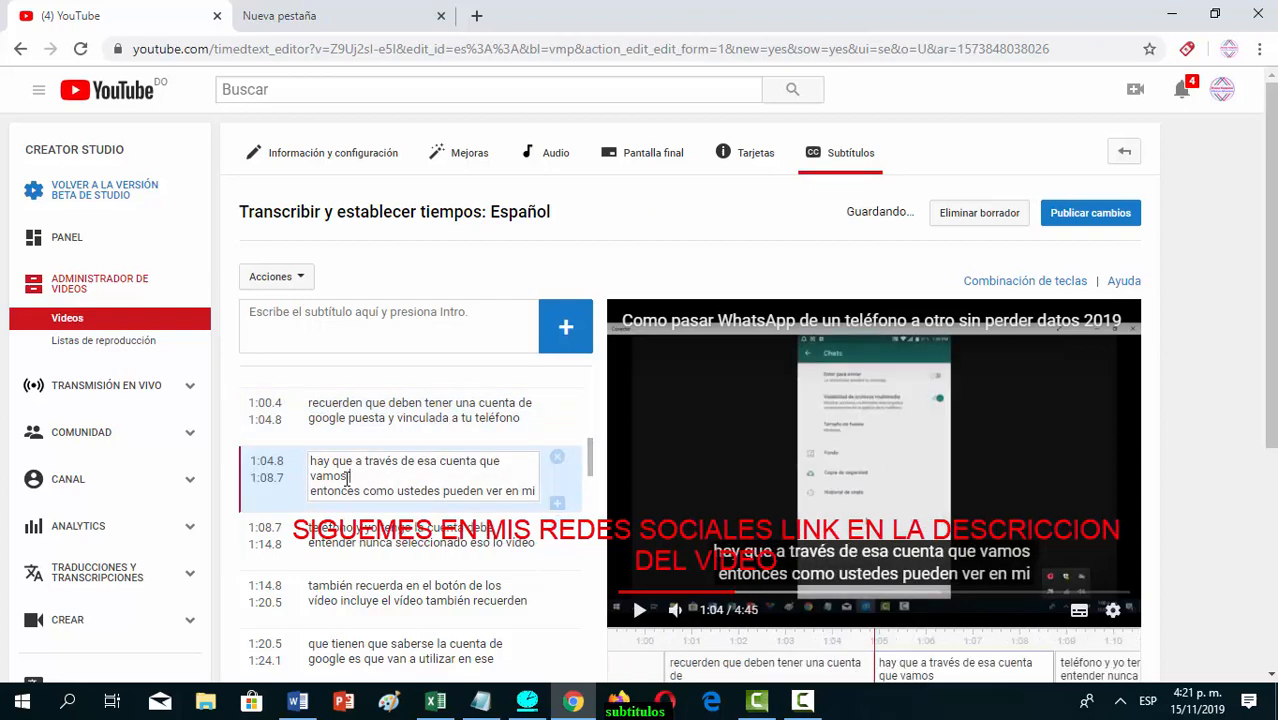
click(503, 463)
key(BackSpace)
key(BackSpace)
key(BackSpace)
key(BackSpace)
text(es q)
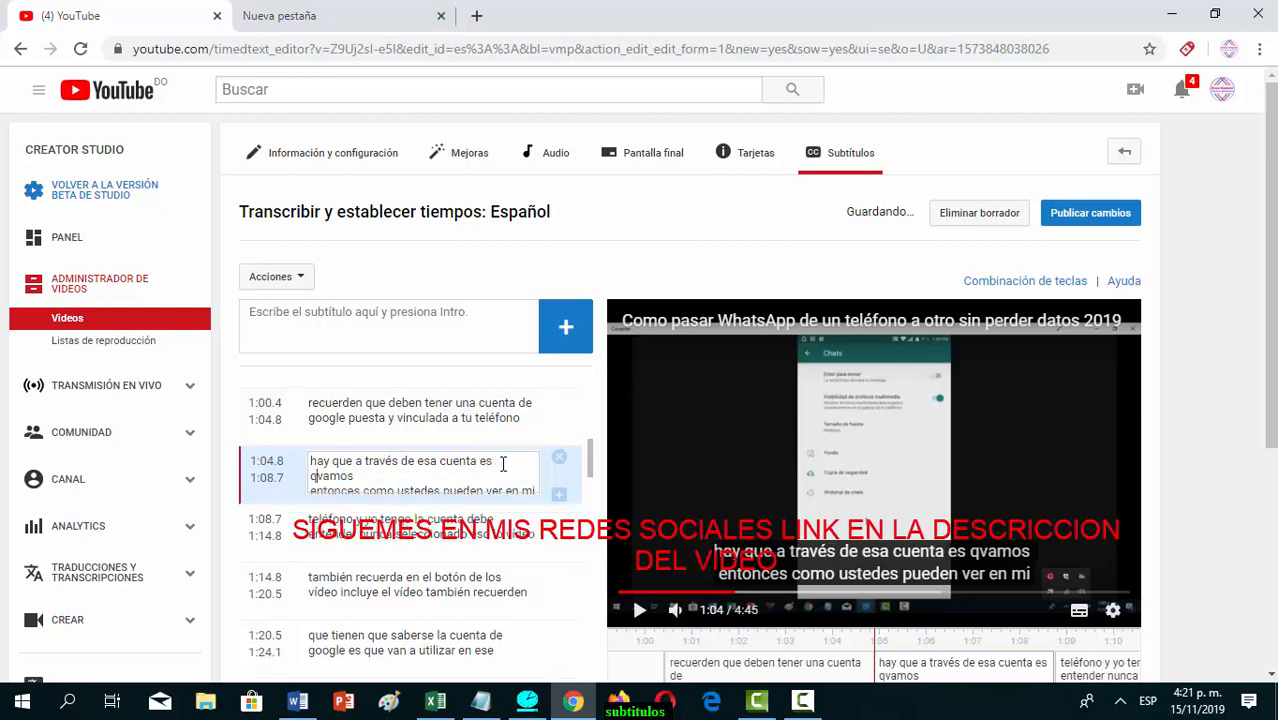
text(ue vamos a hacer)
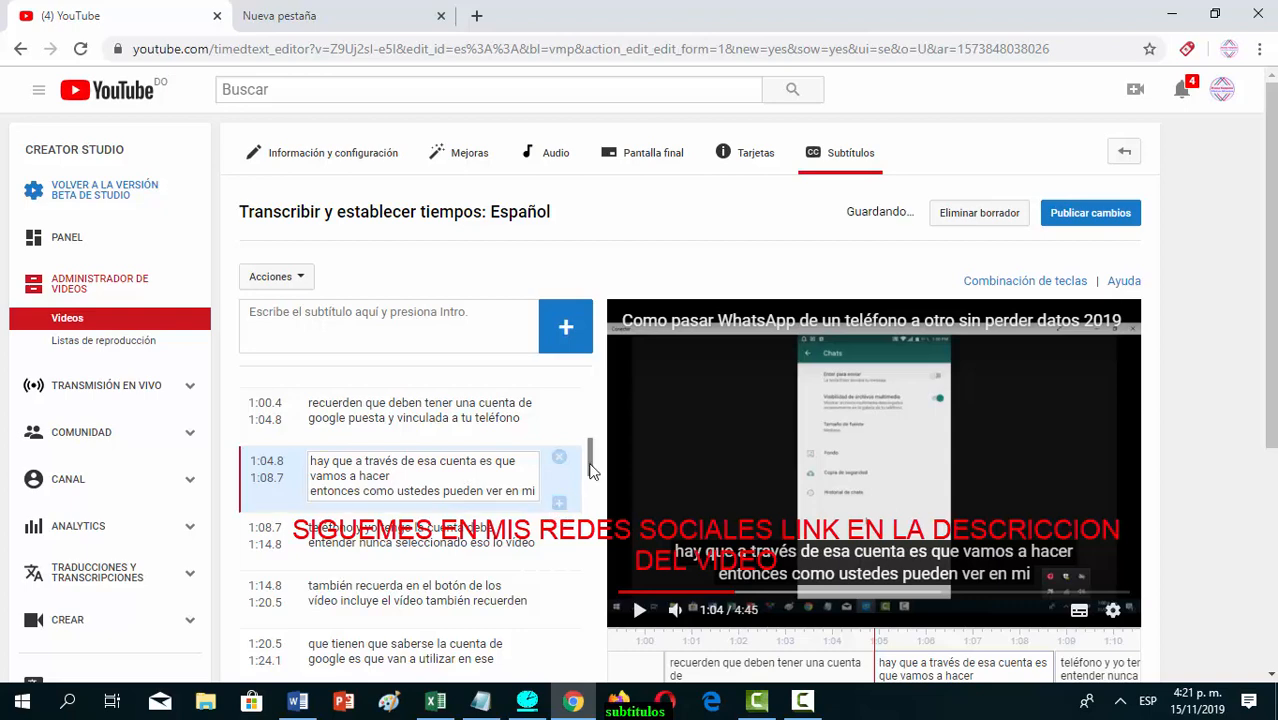
Listen to the passage starting at 1:08.7 and replace "entender" with "tener" in its subtitle
scroll(590, 456, down, 2)
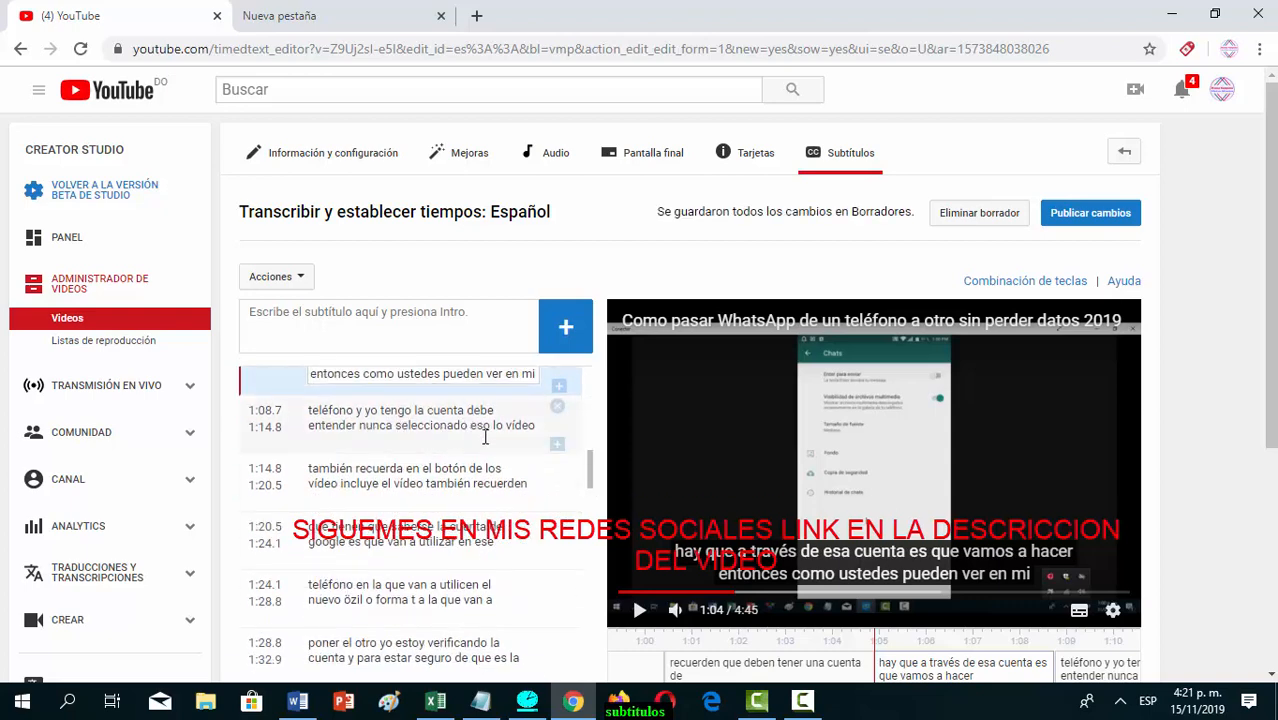
click(636, 612)
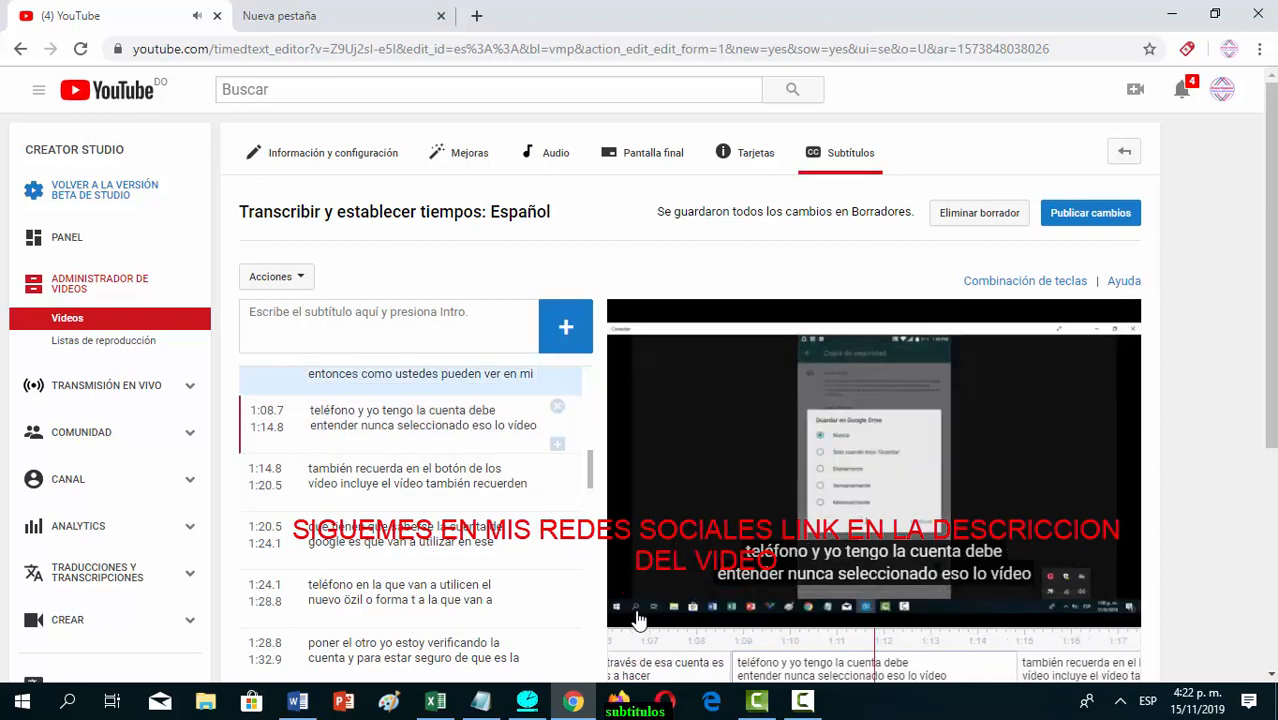
click(638, 612)
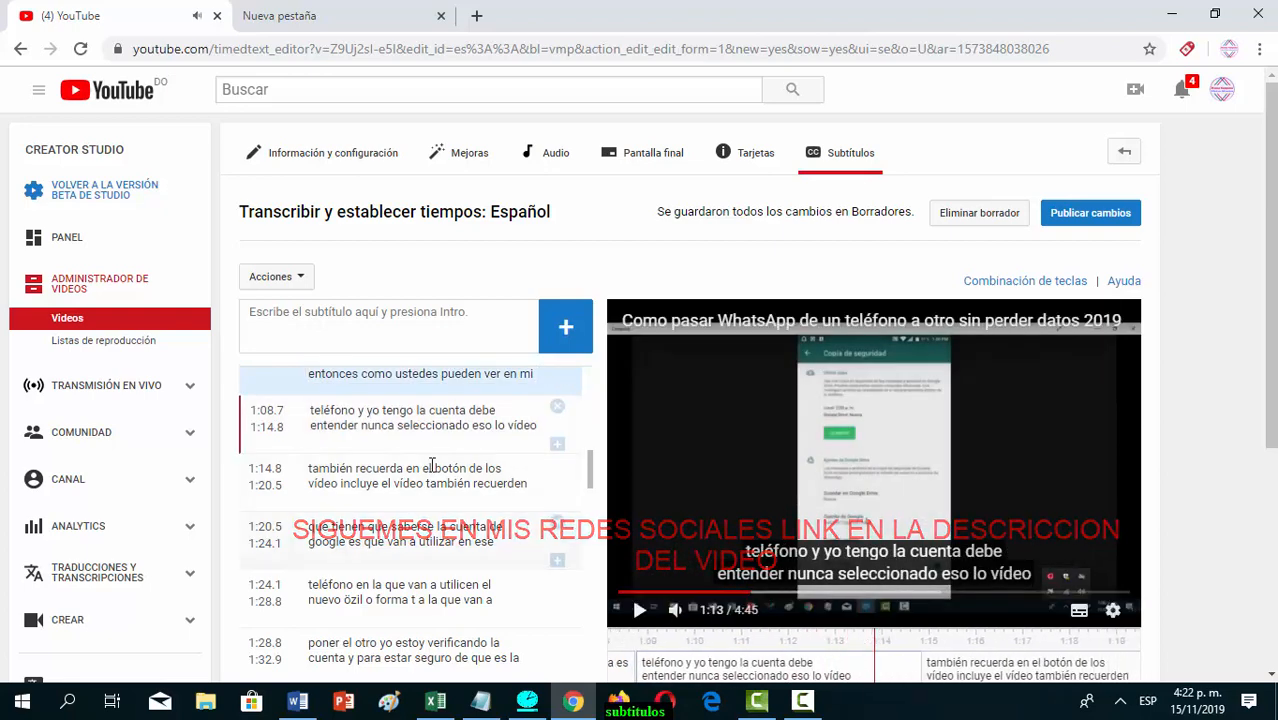
click(358, 426)
key(BackSpace)
key(BackSpace)
key(BackSpace)
key(BackSpace)
key(BackSpace)
key(BackSpace)
key(BackSpace)
key(BackSpace)
text(tener)
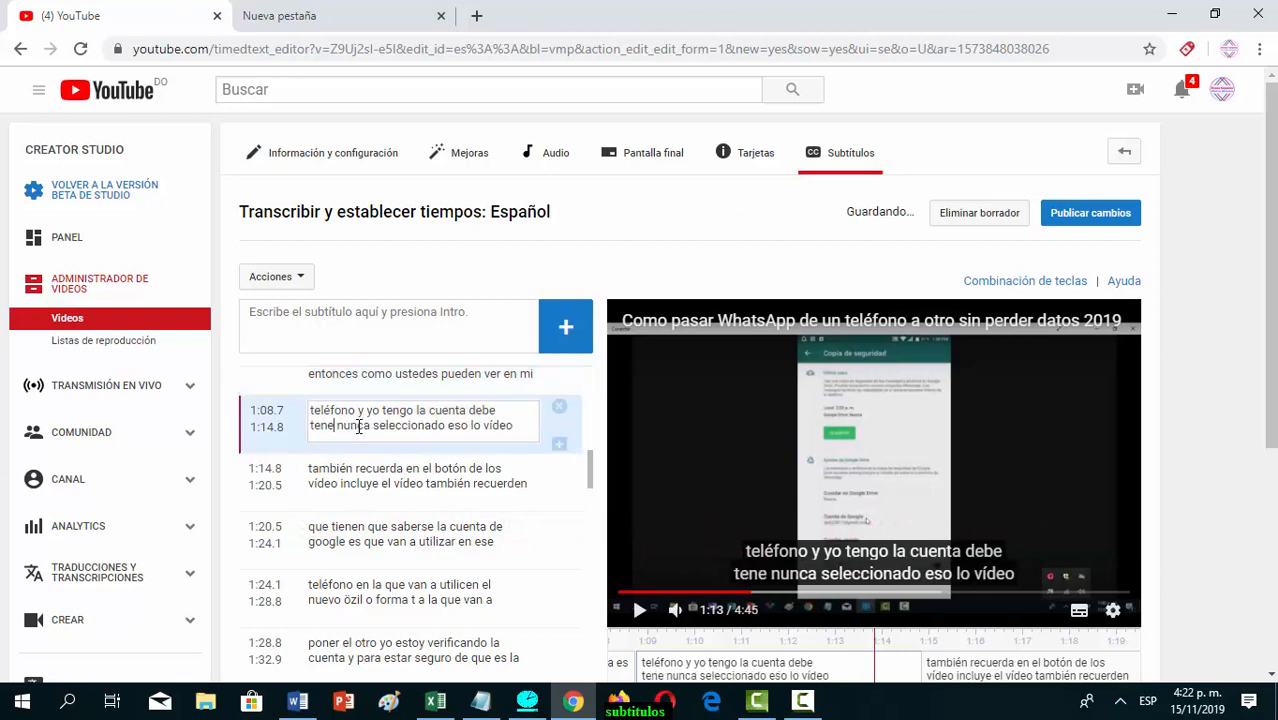
Play the video further and delete "eso lo vídeo" from the end of the subtitle at 1:08.7
click(638, 610)
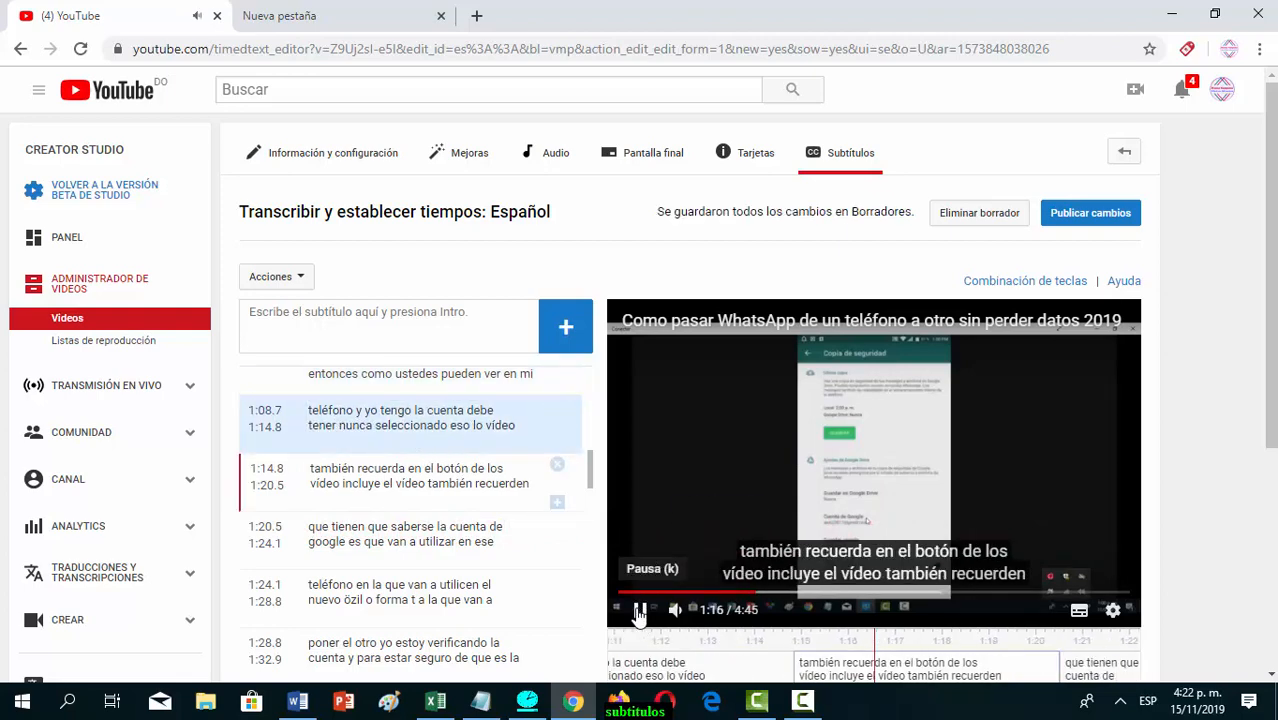
click(517, 425)
key(BackSpace)
key(BackSpace)
key(BackSpace)
key(BackSpace)
key(BackSpace)
key(BackSpace)
key(BackSpace)
key(BackSpace)
key(BackSpace)
key(BackSpace)
key(BackSpace)
key(BackSpace)
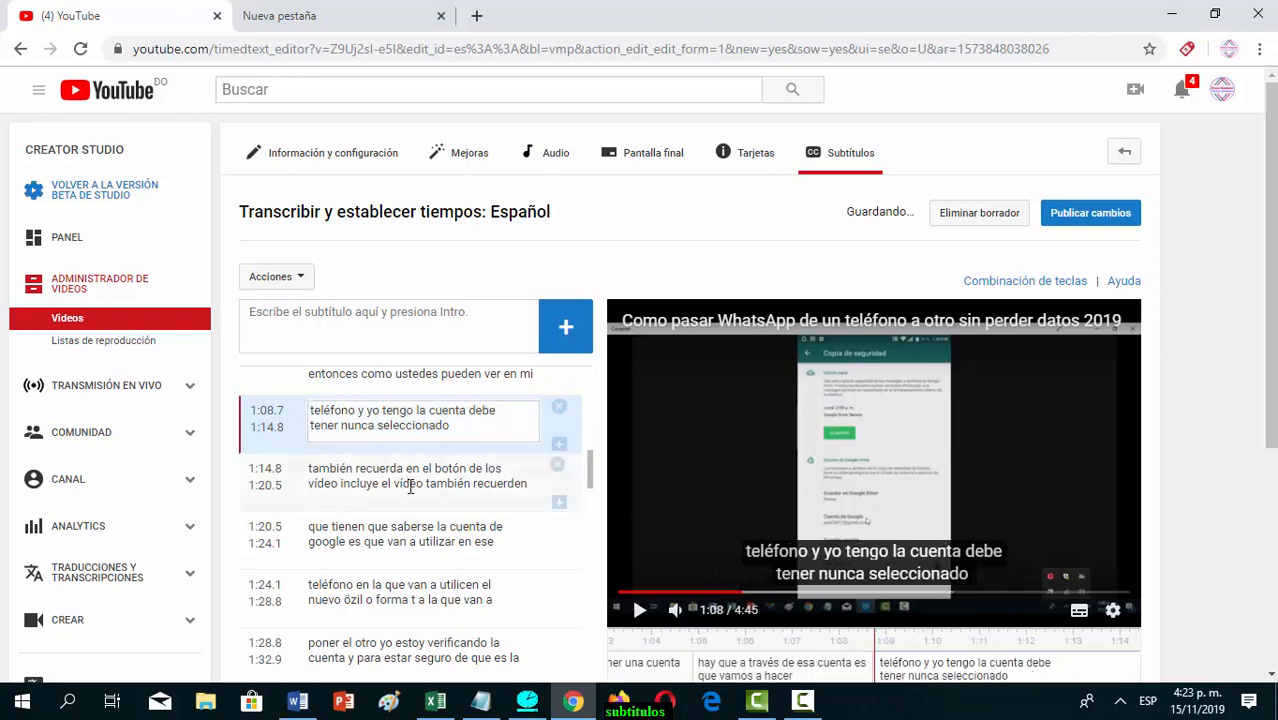
Replace "en la" with "es la misma" after "teléfono" in the subtitle at 1:24.1
scroll(565, 485, down, 1)
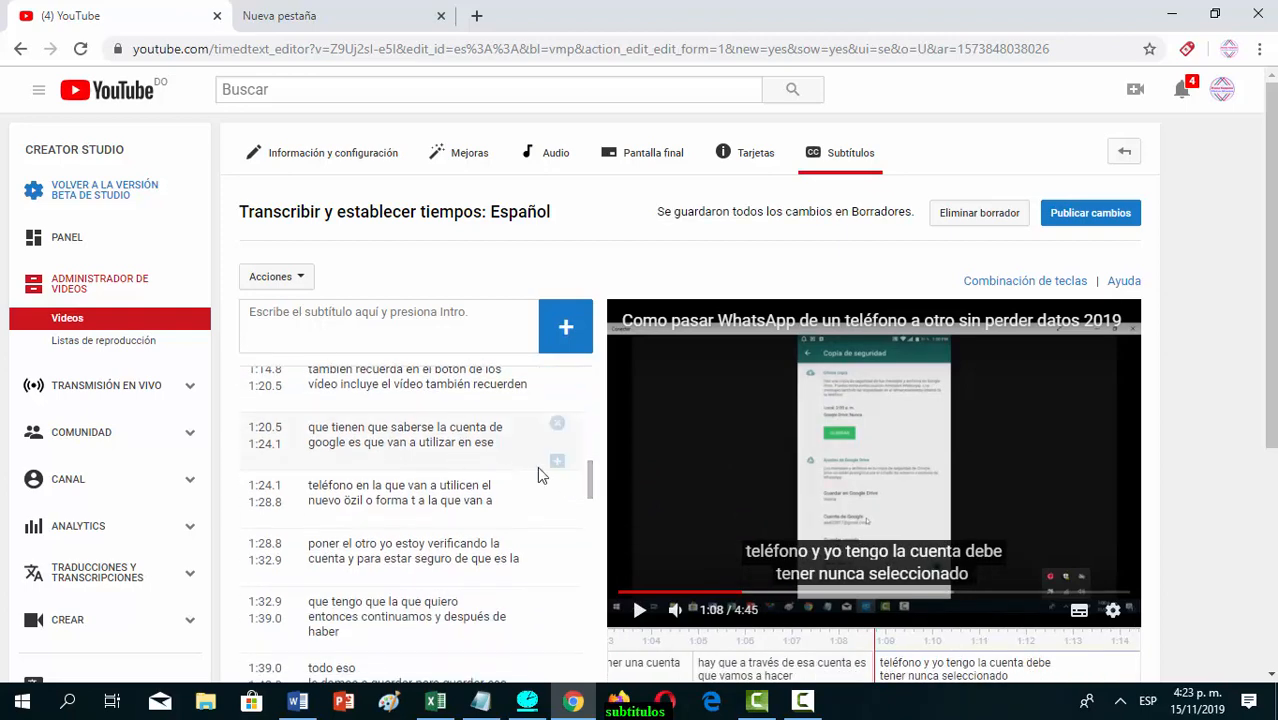
drag(589, 480, 590, 488)
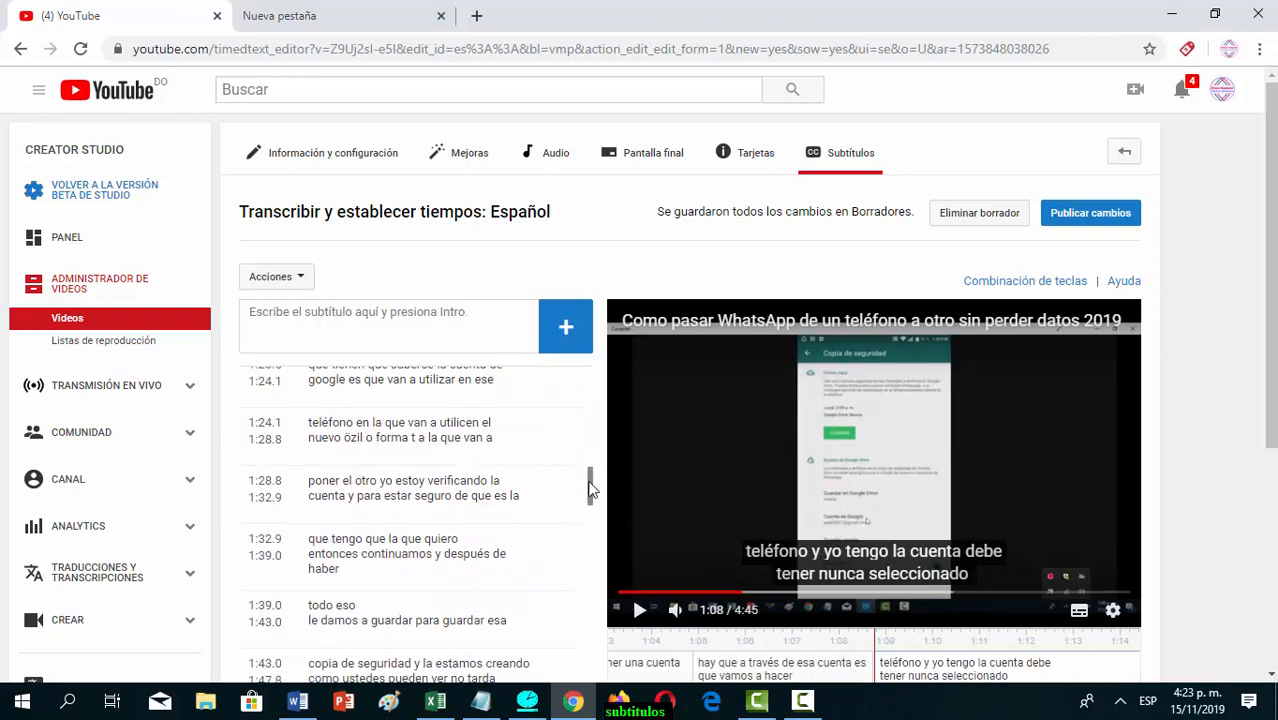
click(386, 428)
key(BackSpace)
key(BackSpace)
key(BackSpace)
key(BackSpace)
text(s la mista)
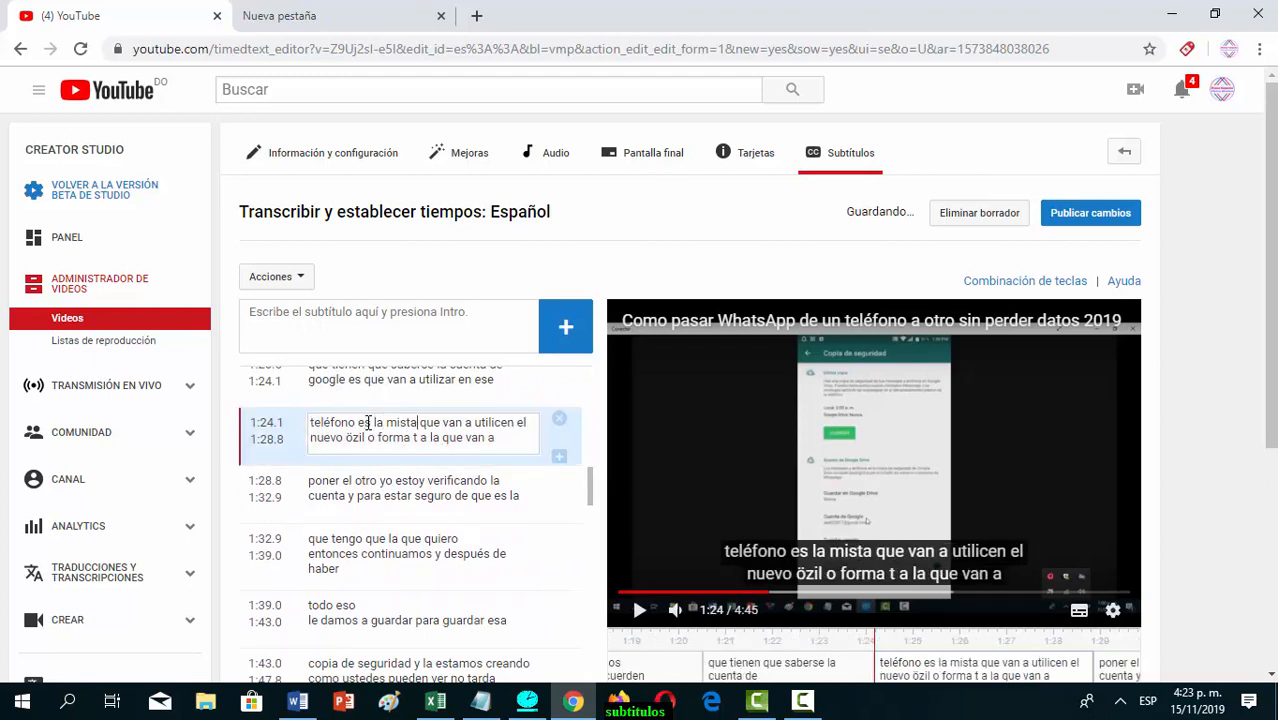
key(BackSpace)
key(BackSpace)
text(ma)
Change "utilicen" to "utilizar en" in the subtitle at 1:24.1
click(519, 423)
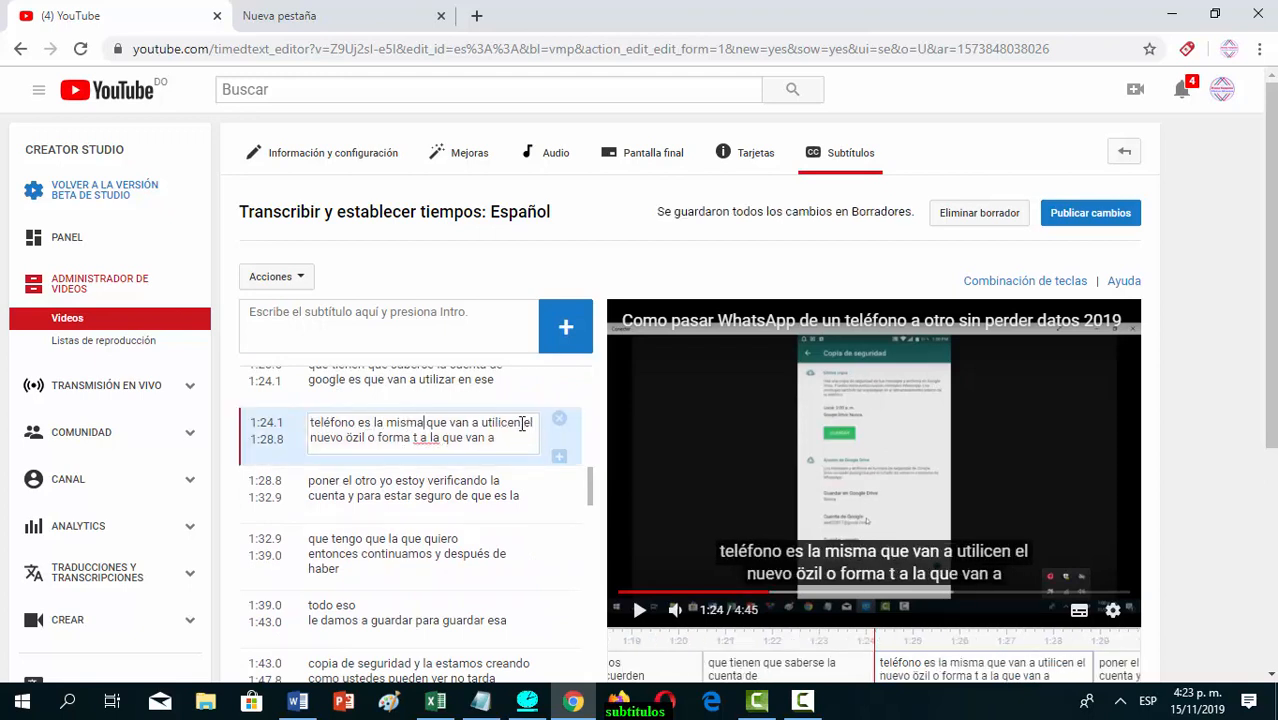
key(BackSpace)
key(BackSpace)
key(BackSpace)
text(zar en)
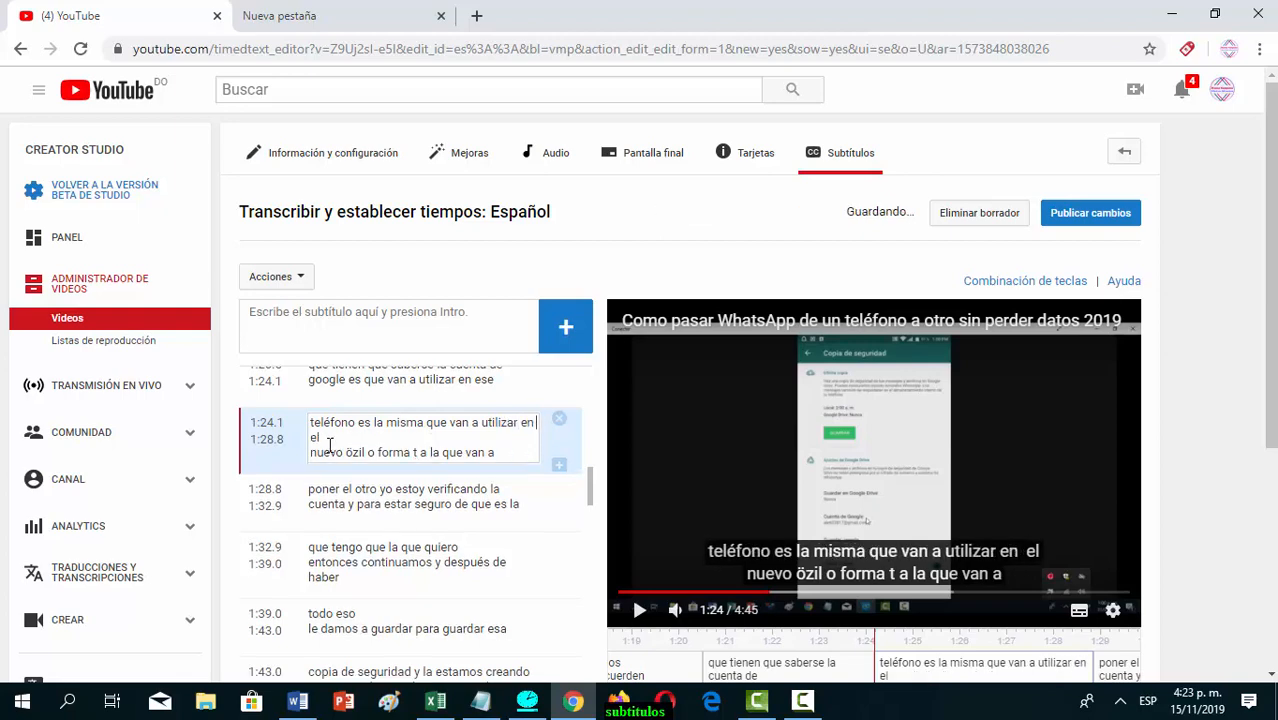
Join "nuevo" to the preceding "el" and delete "özil" in the subtitle at 1:24.1
click(312, 452)
key(BackSpace)
key(BackSpace)
key(BackSpace)
key(BackSpace)
key(BackSpace)
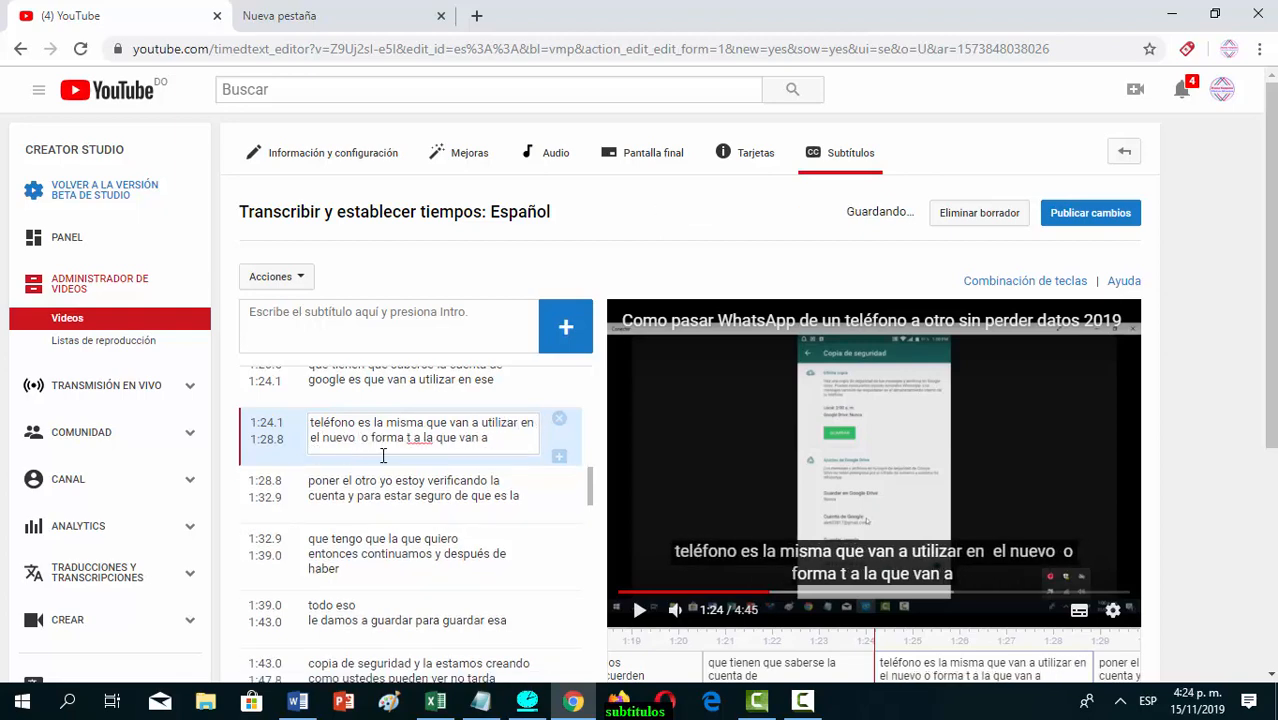
text(móvil)
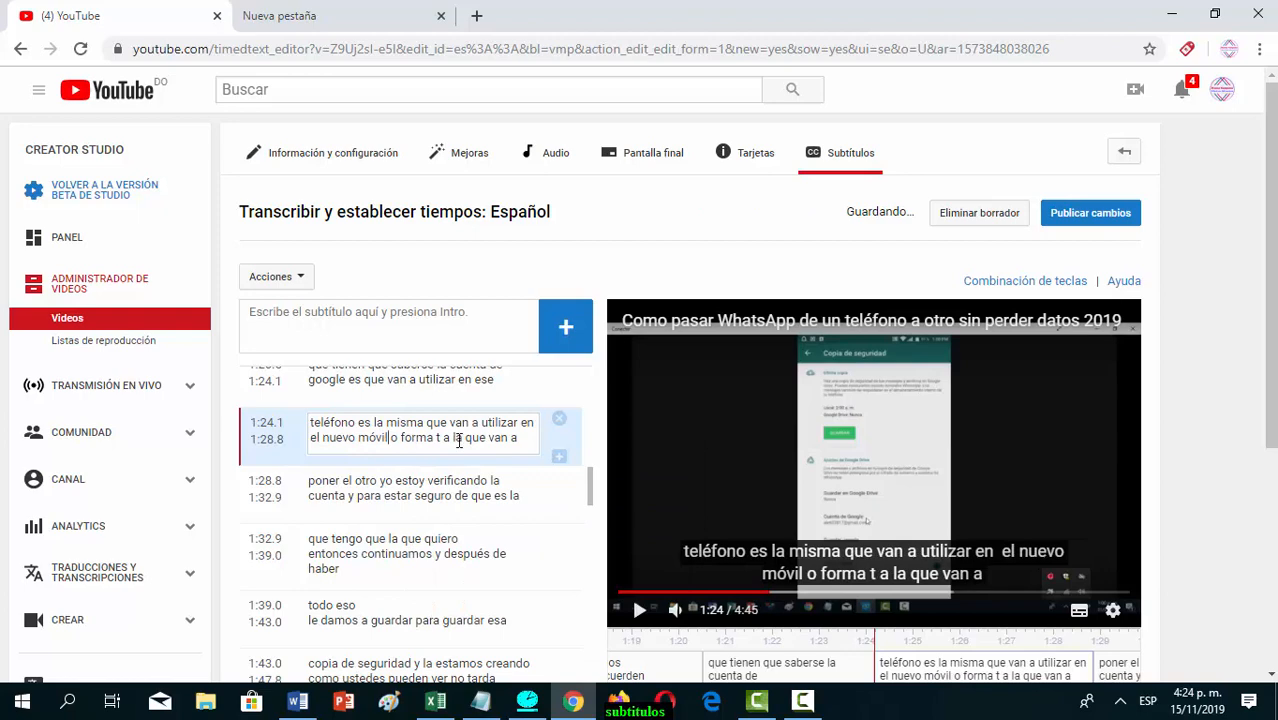
click(641, 612)
click(641, 612)
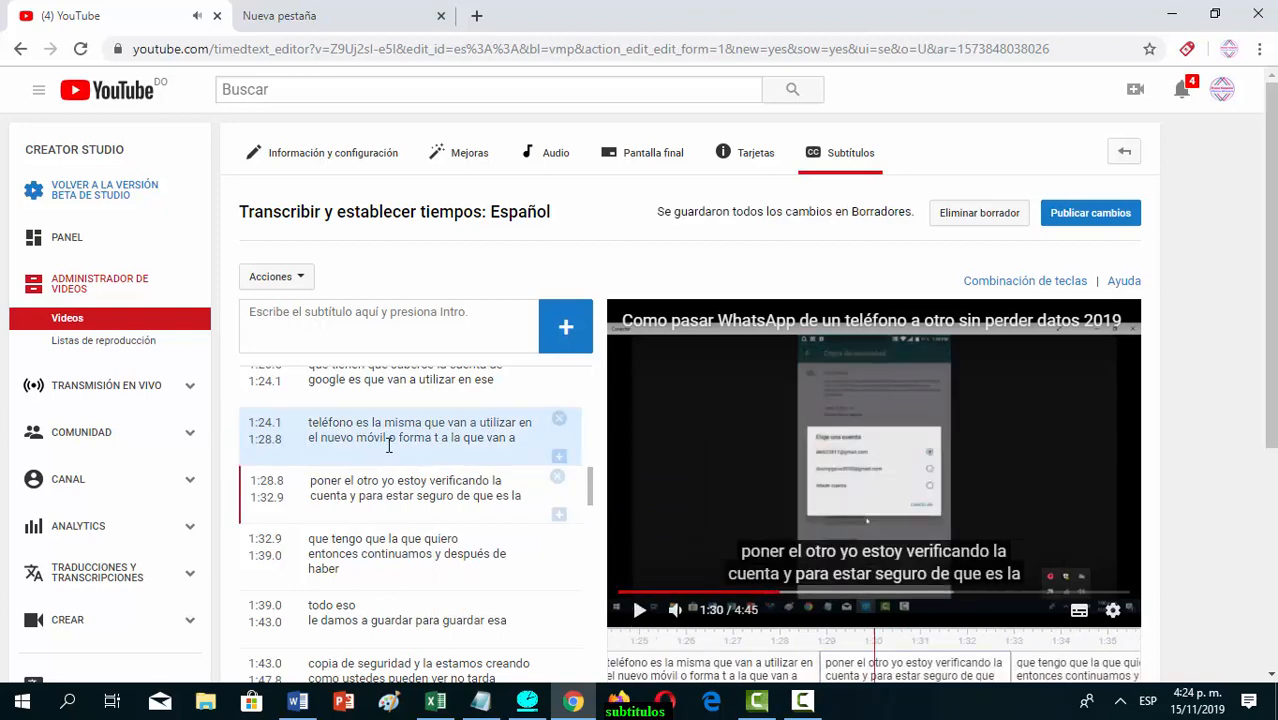
click(389, 440)
key(BackSpace)
key(BackSpace)
key(BackSpace)
key(BackSpace)
key(BackSpace)
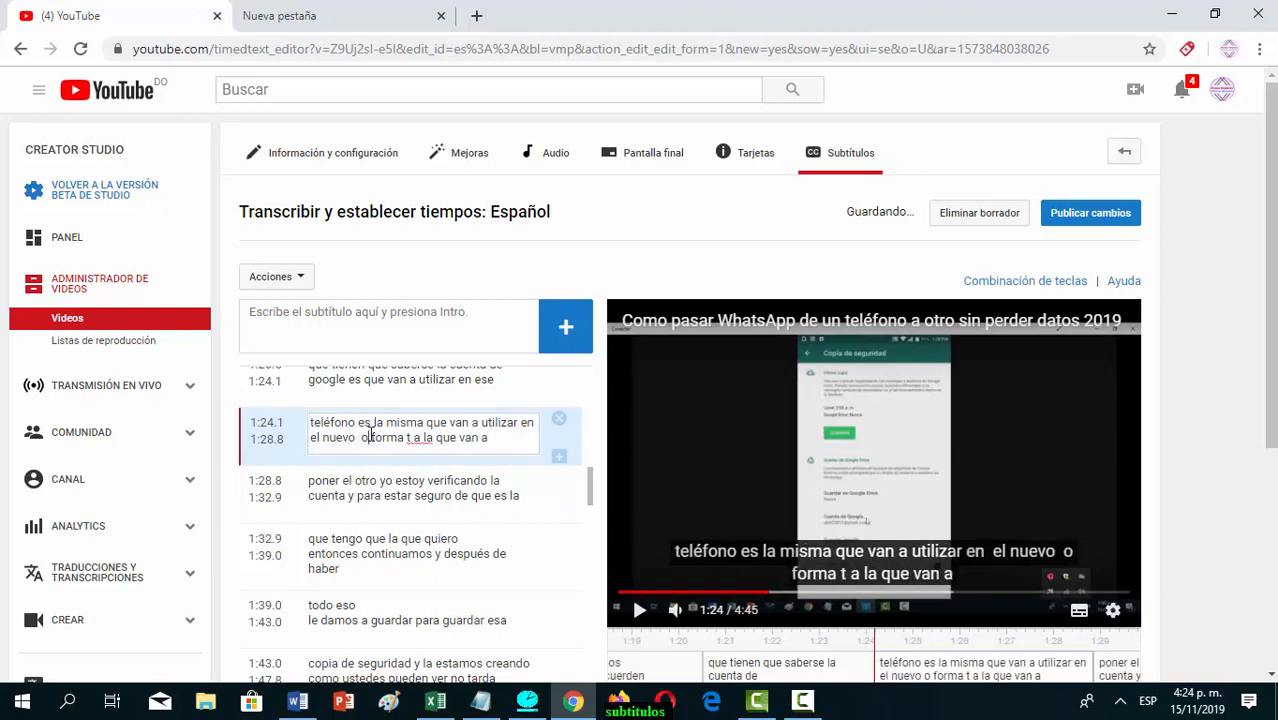
Change "o forma t a" to "o si formatean" in the subtitle at 1:24.1
click(370, 435)
text(si)
click(437, 437)
key(BackSpace)
key(BackSpace)
key(BackSpace)
key(BackSpace)
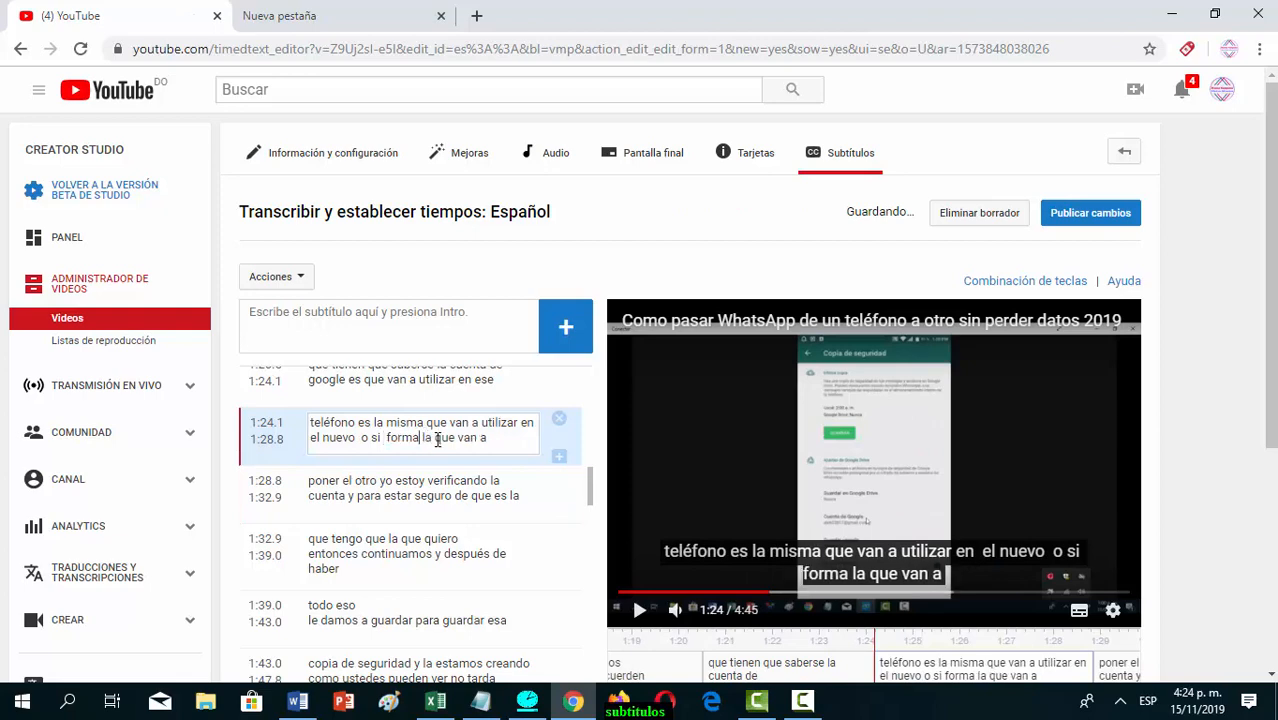
text(tean)
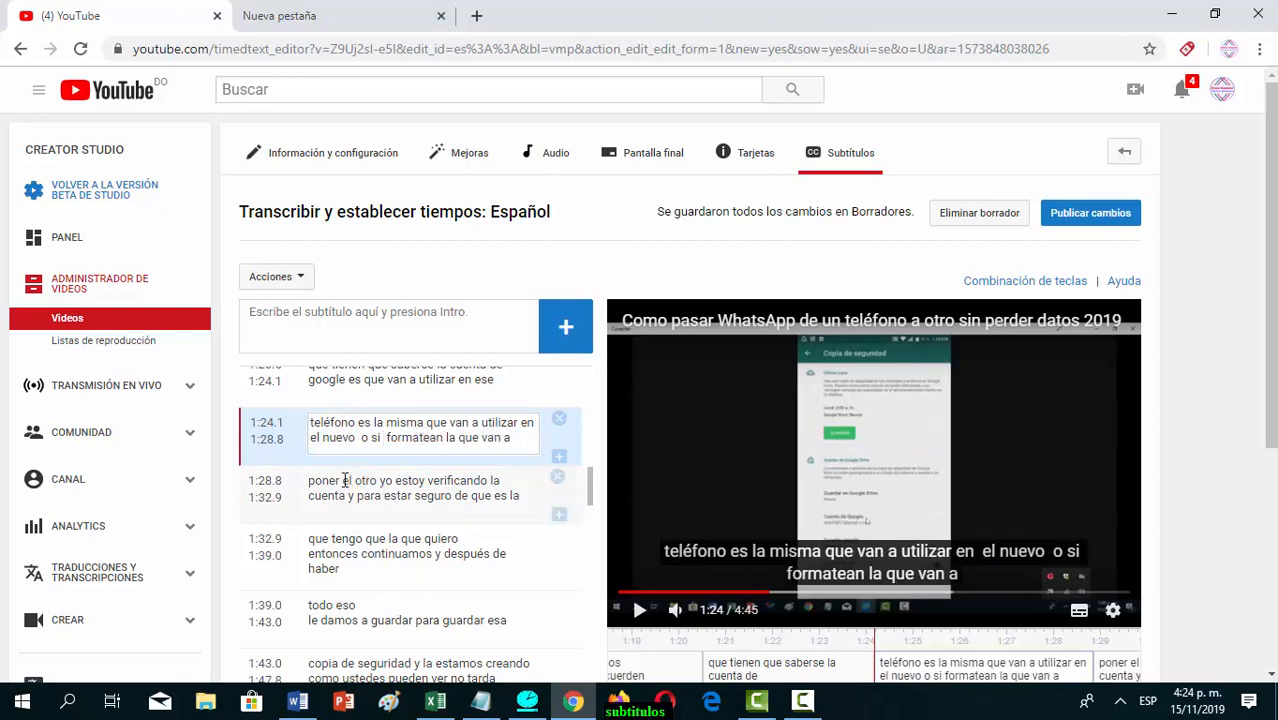
Insert "en" after "poner" in the subtitle at 1:28.8
click(344, 481)
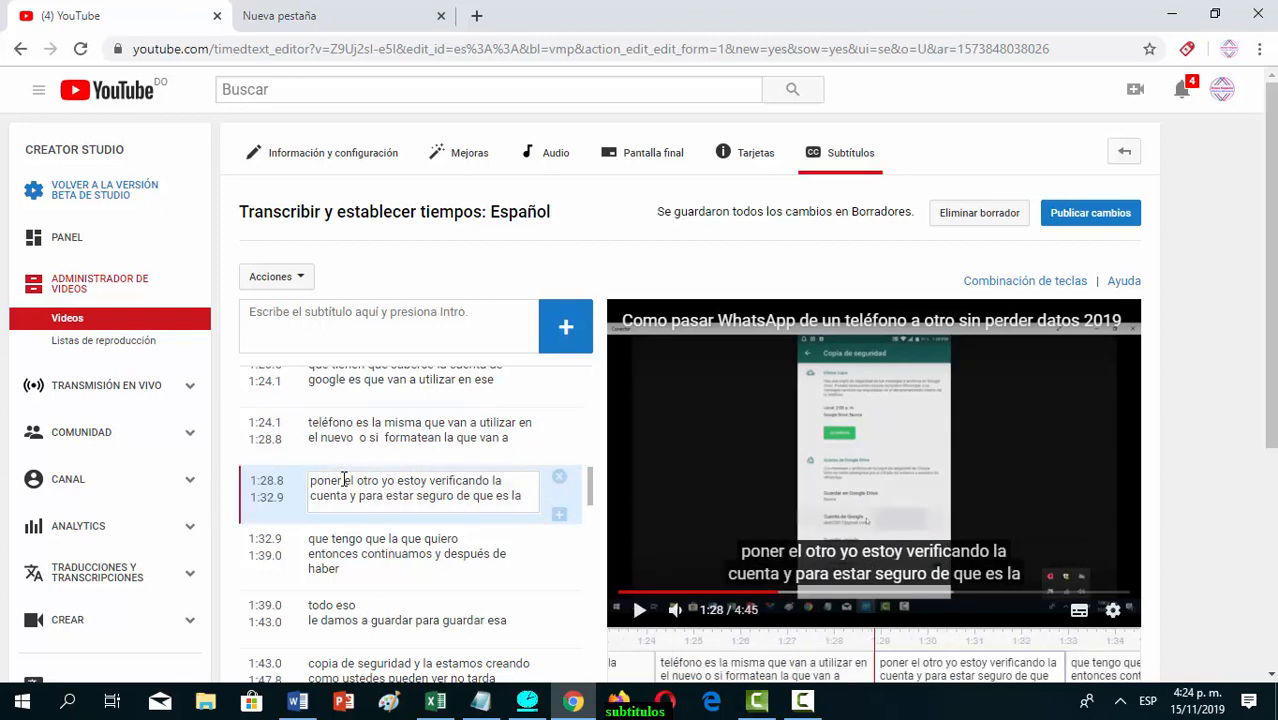
text(en)
Play the video from 1:28 to about 2:34 and check the subtitles against the audio
drag(591, 480, 591, 500)
click(639, 611)
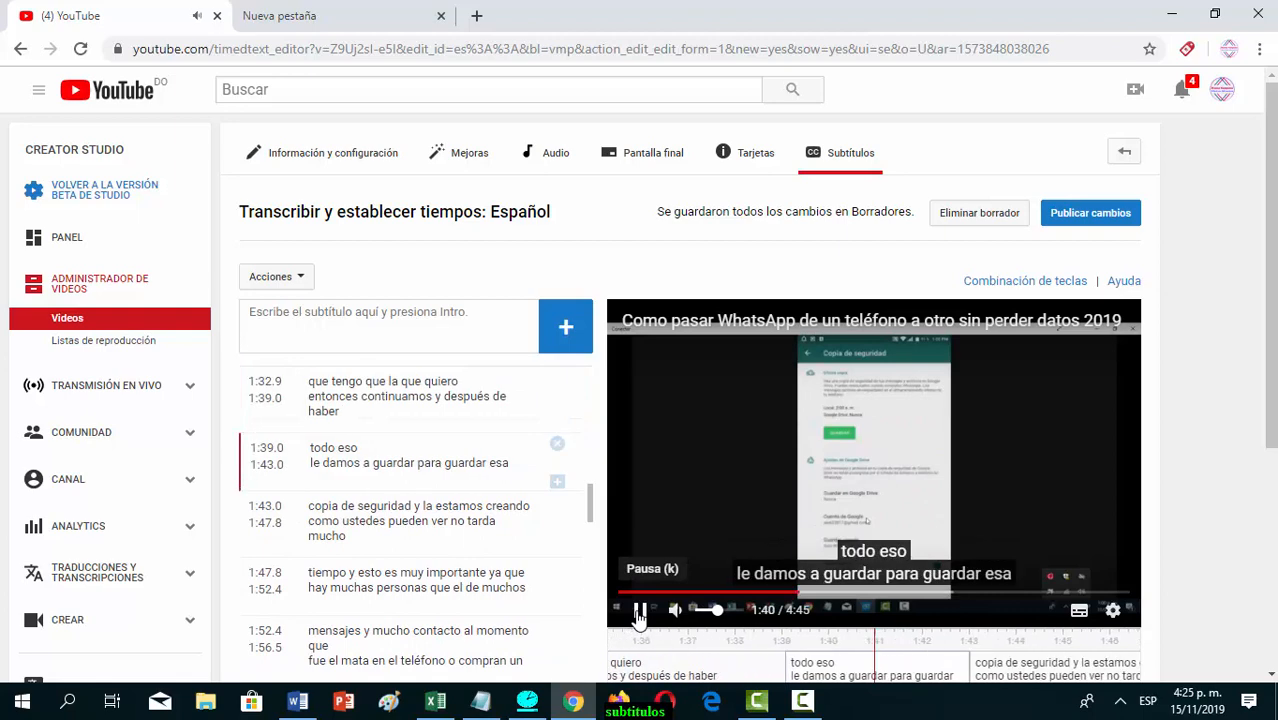
click(639, 612)
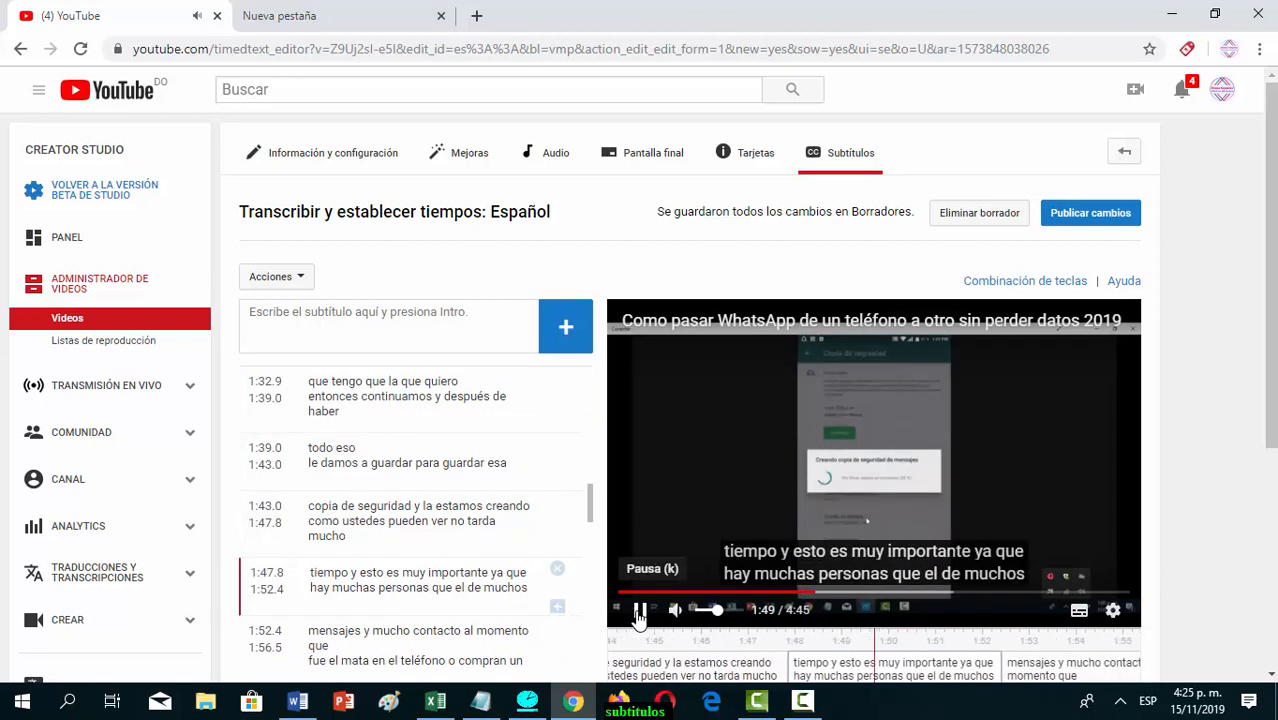
click(639, 612)
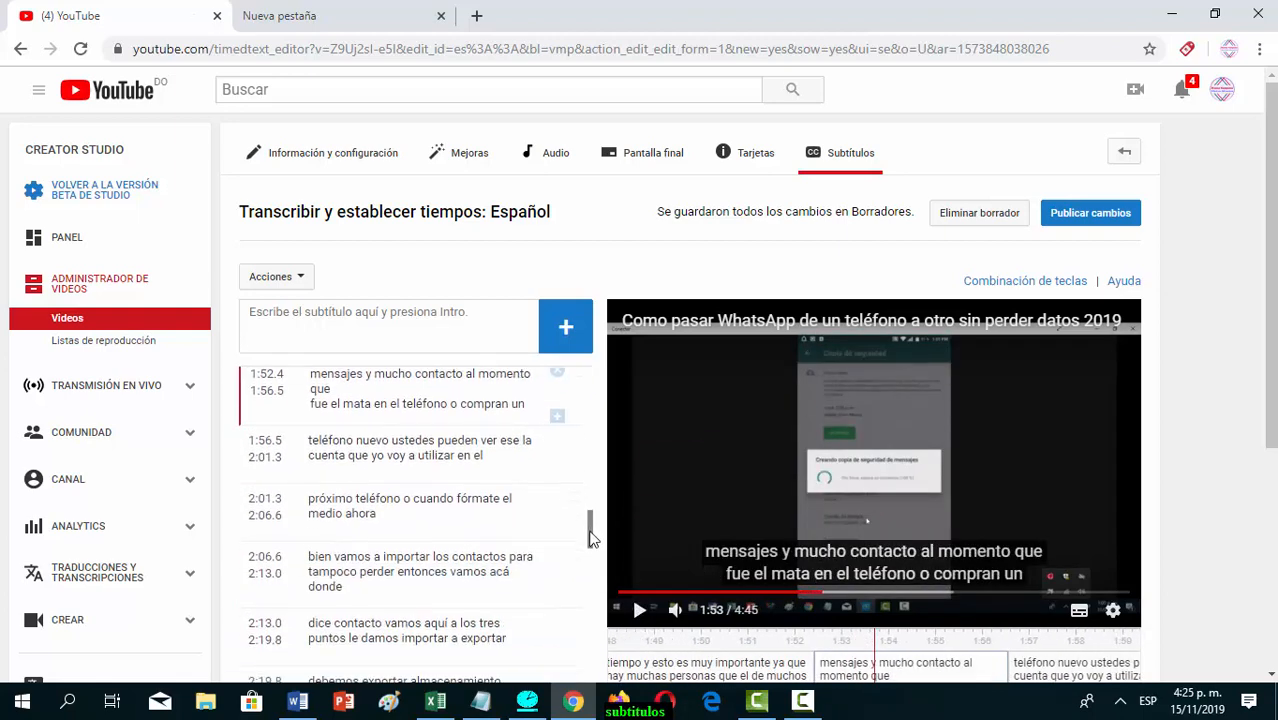
click(640, 614)
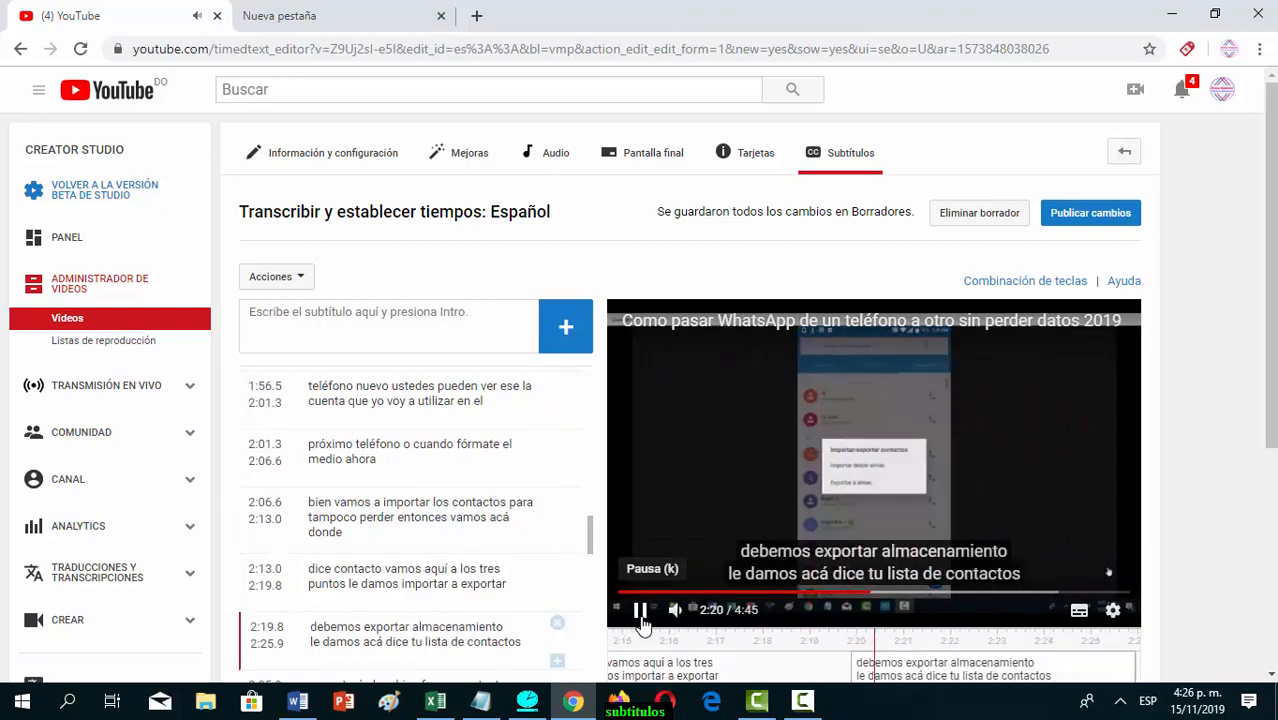
click(640, 612)
click(640, 612)
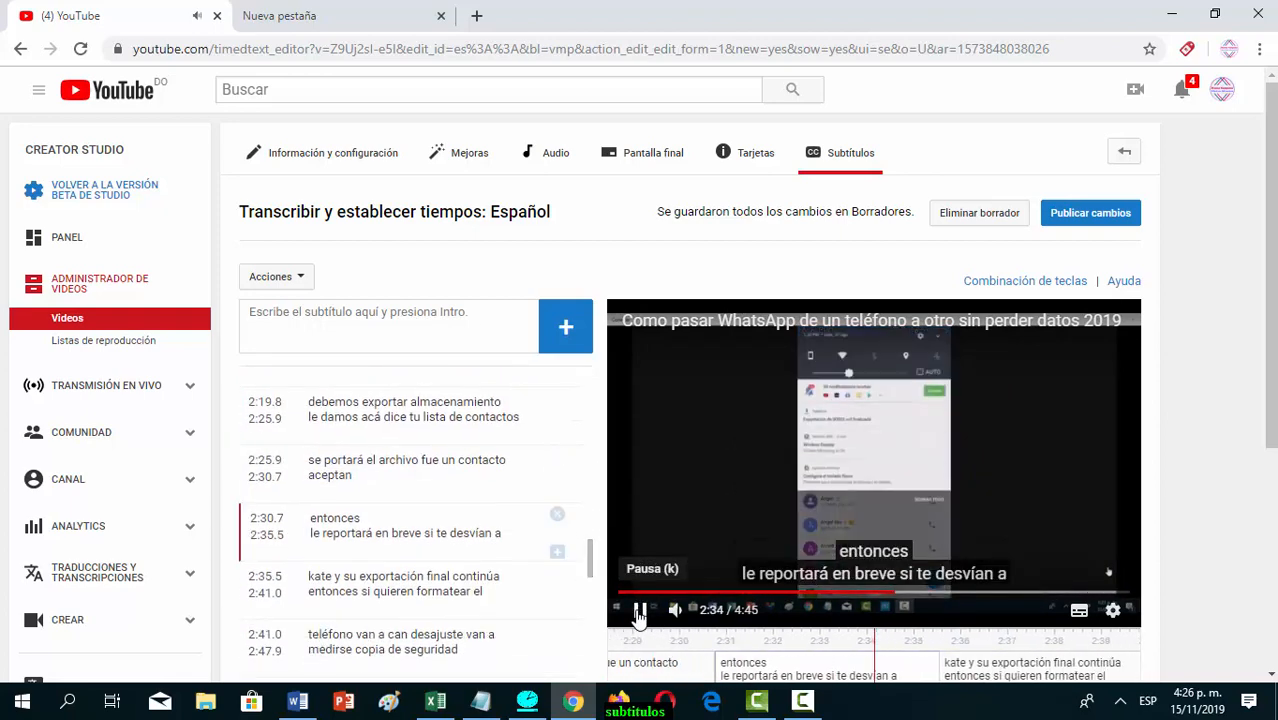
Replace "kate y" with "aquí" at the start of the subtitle at 2:35.5
click(336, 578)
key(BackSpace)
key(BackSpace)
key(BackSpace)
key(BackSpace)
key(BackSpace)
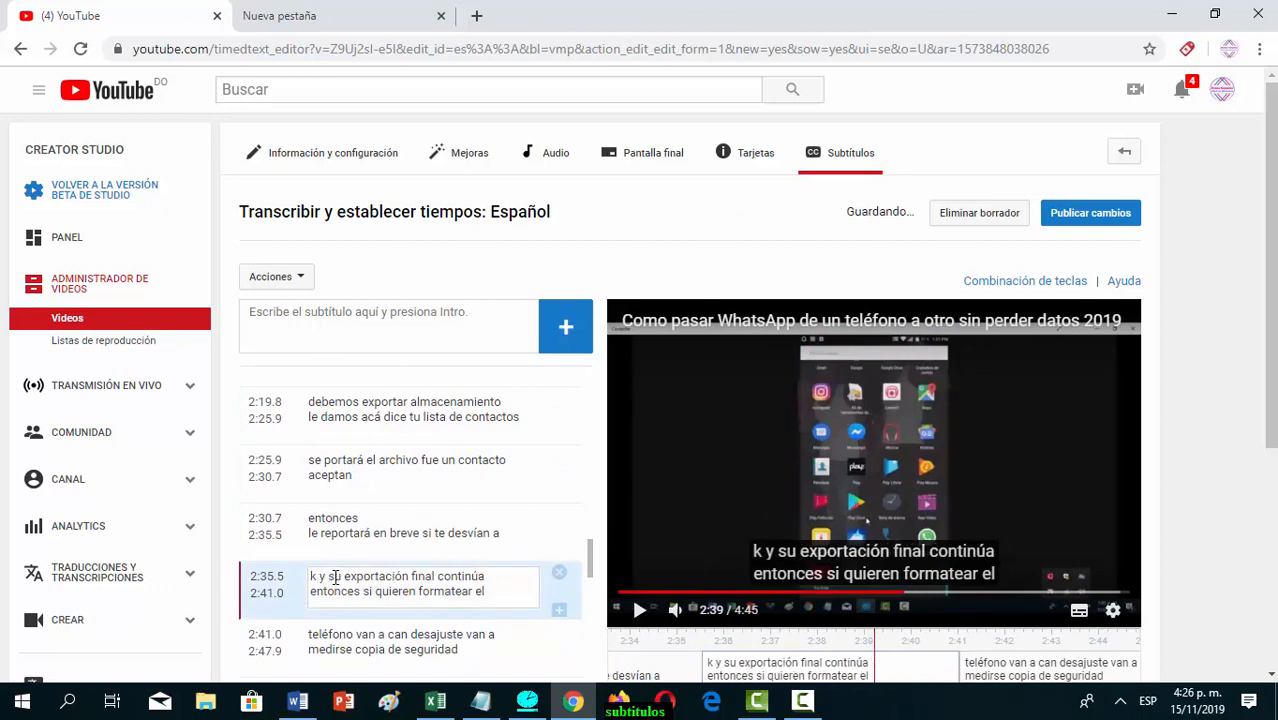
text(aqui)
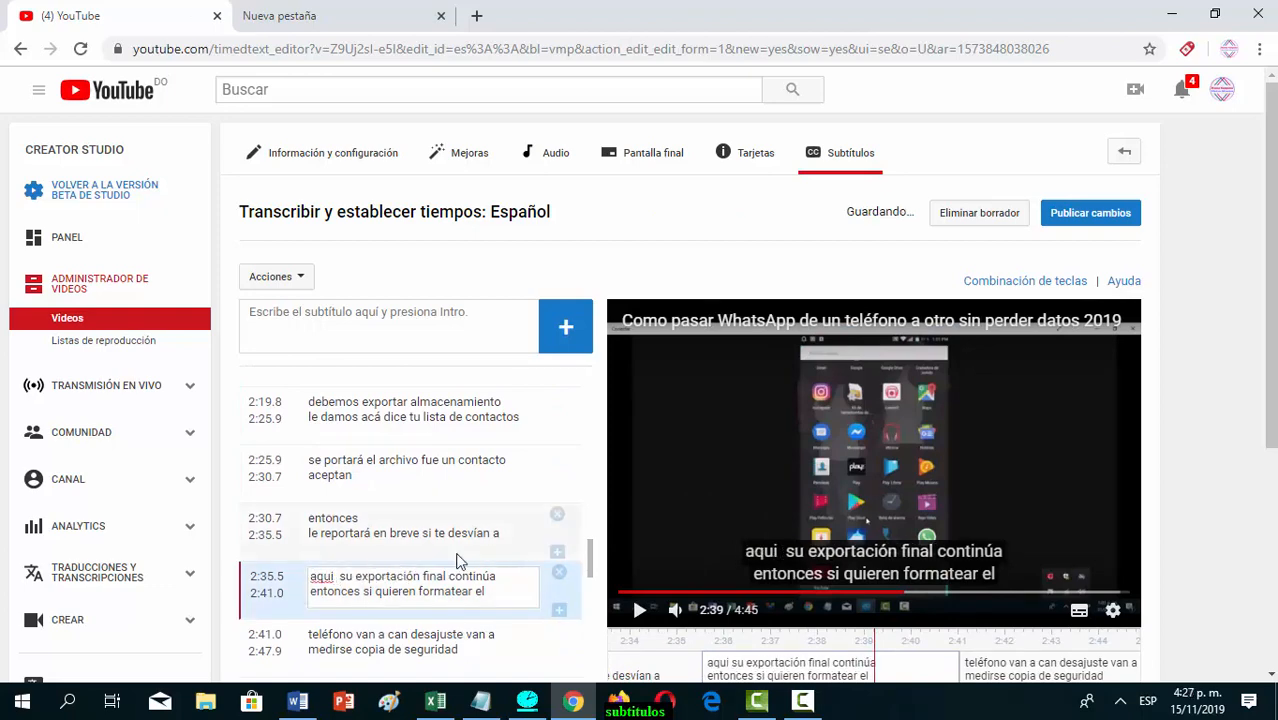
right_click(340, 577)
click(357, 374)
Listen to the next passage and change "a can" to "aca" in the subtitle at 2:41.0
scroll(590, 578, down, 1)
drag(588, 572, 588, 580)
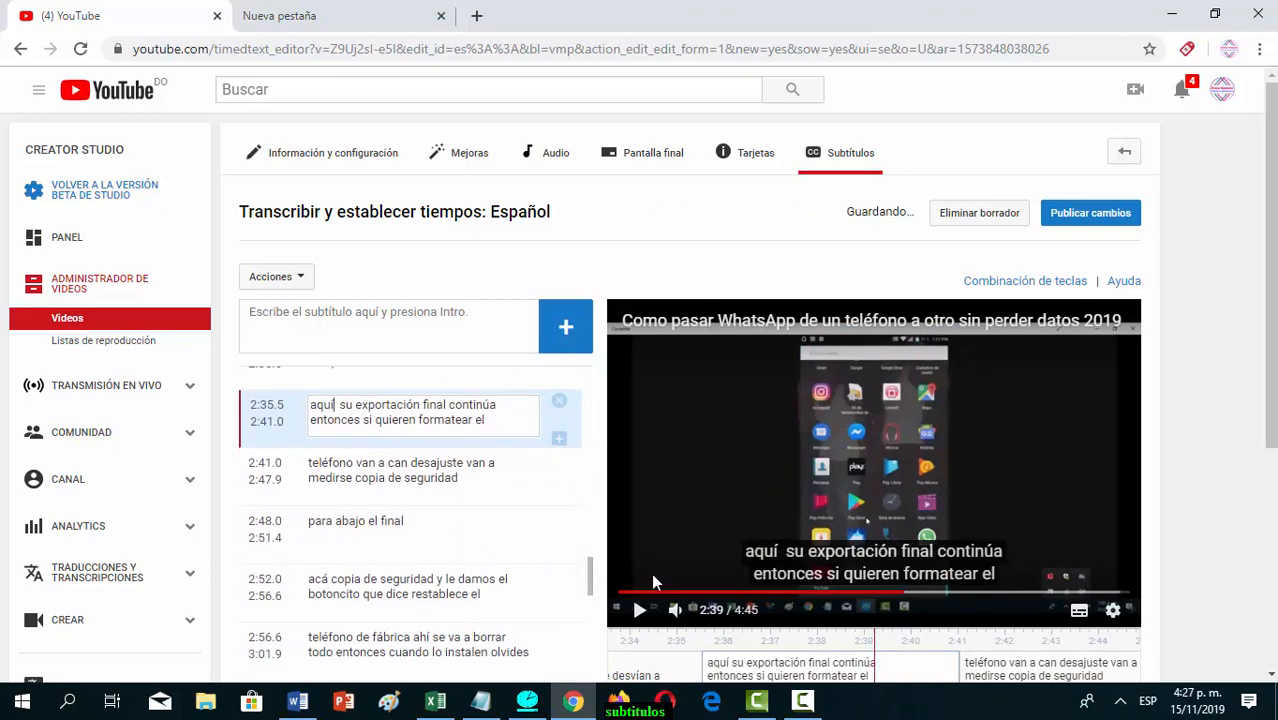
click(640, 611)
click(640, 611)
click(391, 462)
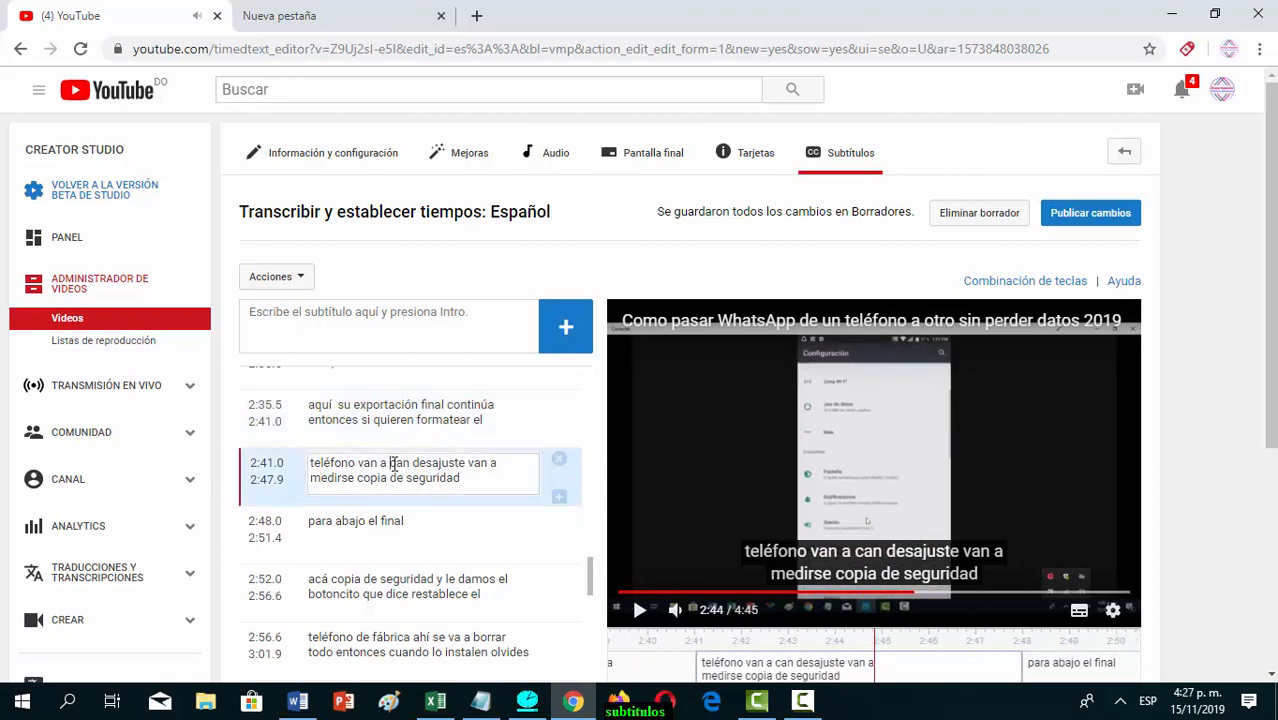
key(BackSpace)
click(408, 459)
key(BackSpace)
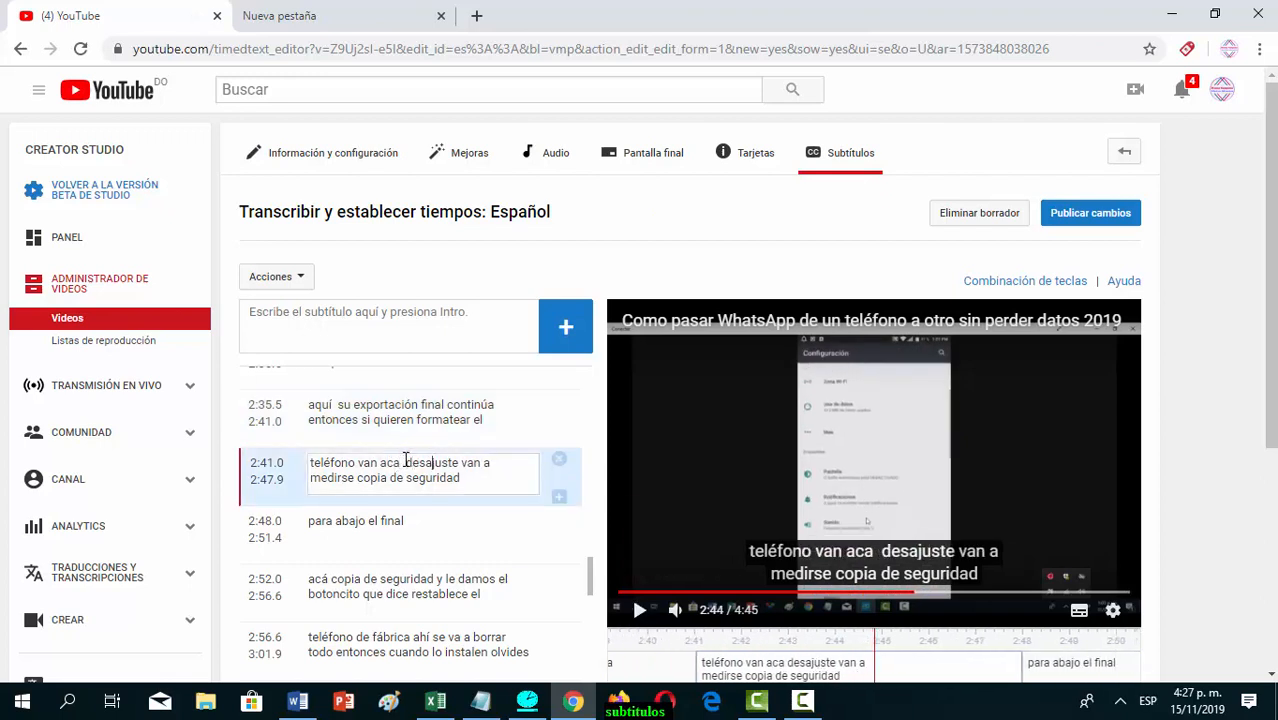
Change "desajuste" to "donde dice ajuste" in the subtitle at 2:41.0
click(405, 460)
key(Delete)
key(Delete)
text(onde dice)
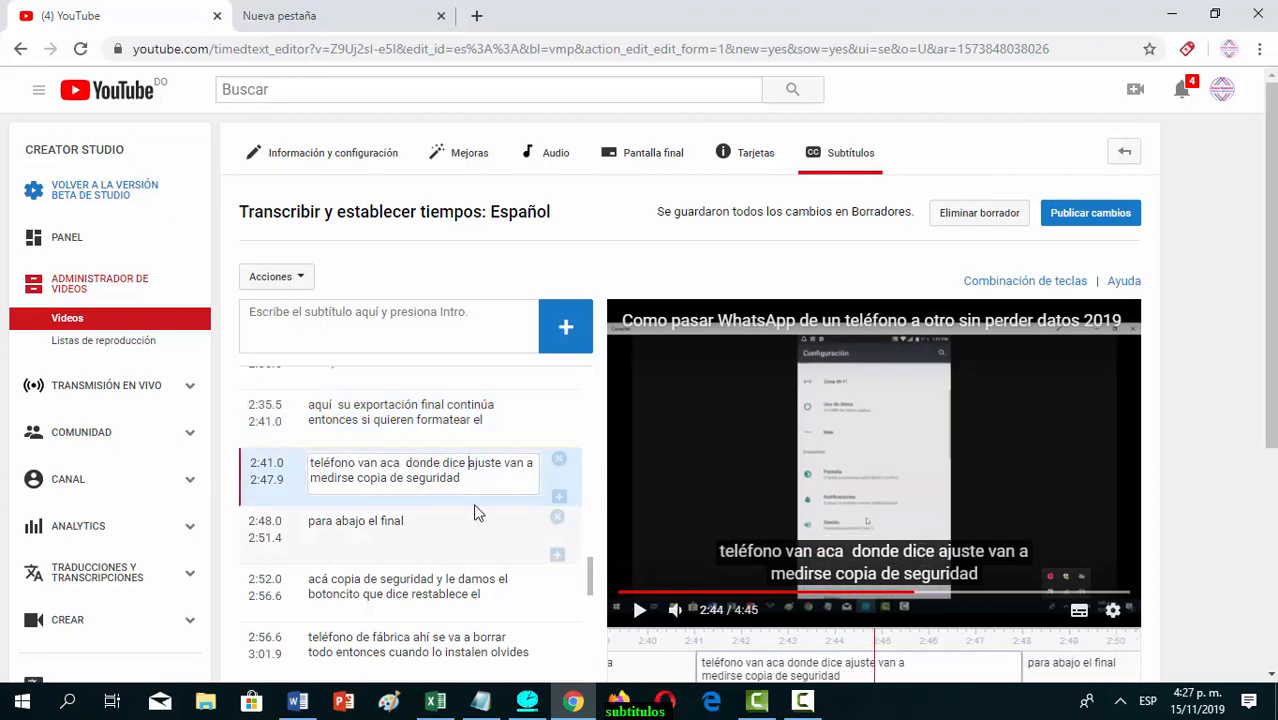
Replace "medirse" with "donde dice" before "copia de seguridad" in the subtitle at 2:41.0
click(518, 517)
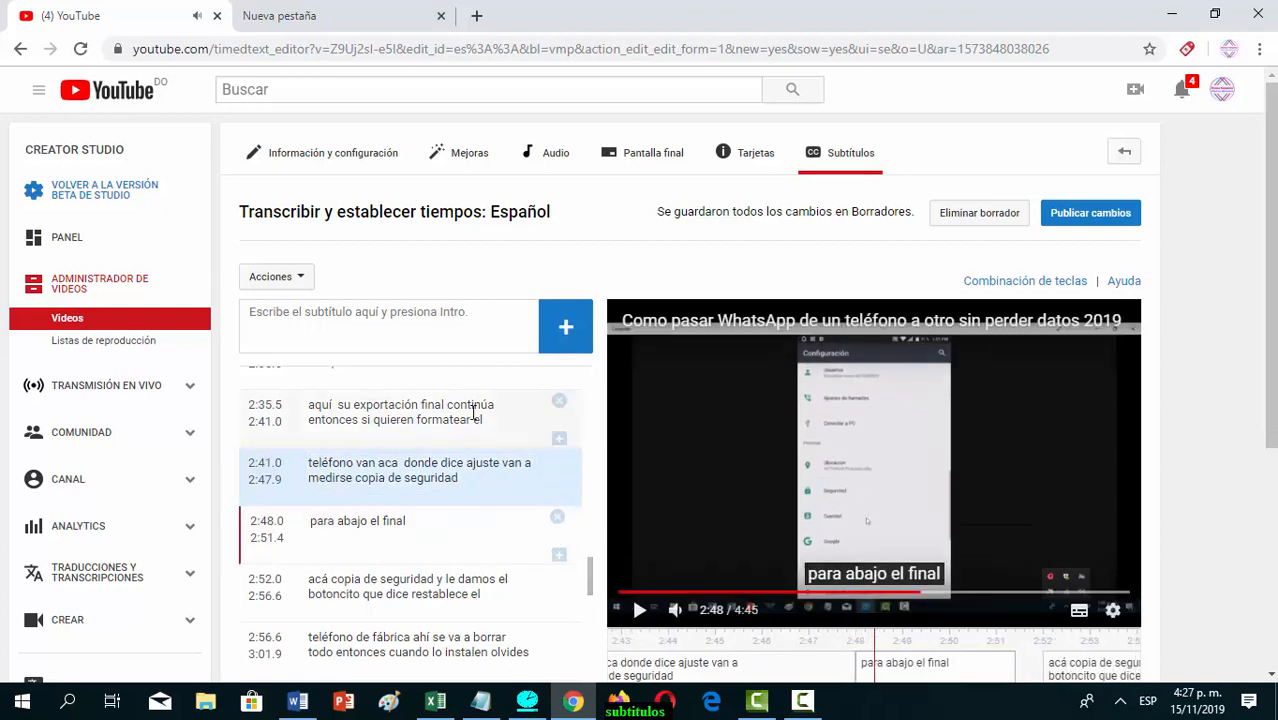
click(352, 480)
key(BackSpace)
key(BackSpace)
key(BackSpace)
key(BackSpace)
key(BackSpace)
key(BackSpace)
key(BackSpace)
text(donde dice)
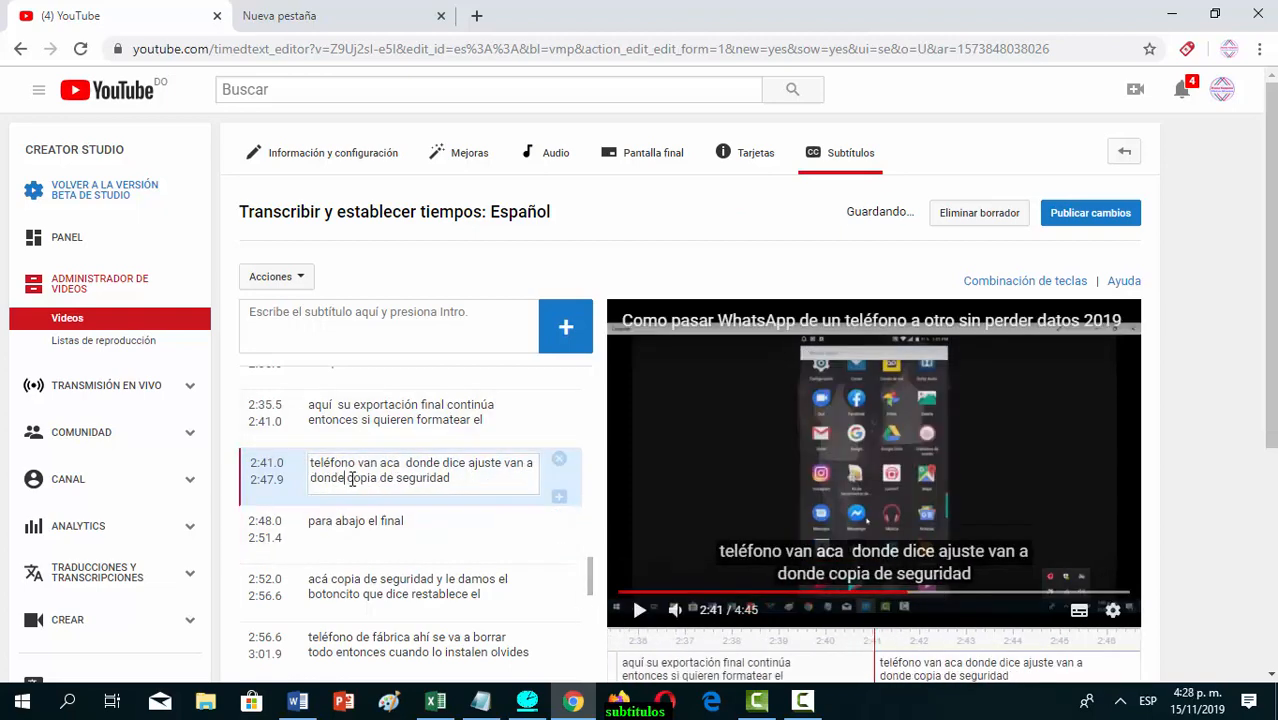
Listen to the passage and change the subtitle at 2:48.0 to "mas para abajo al final"
click(639, 609)
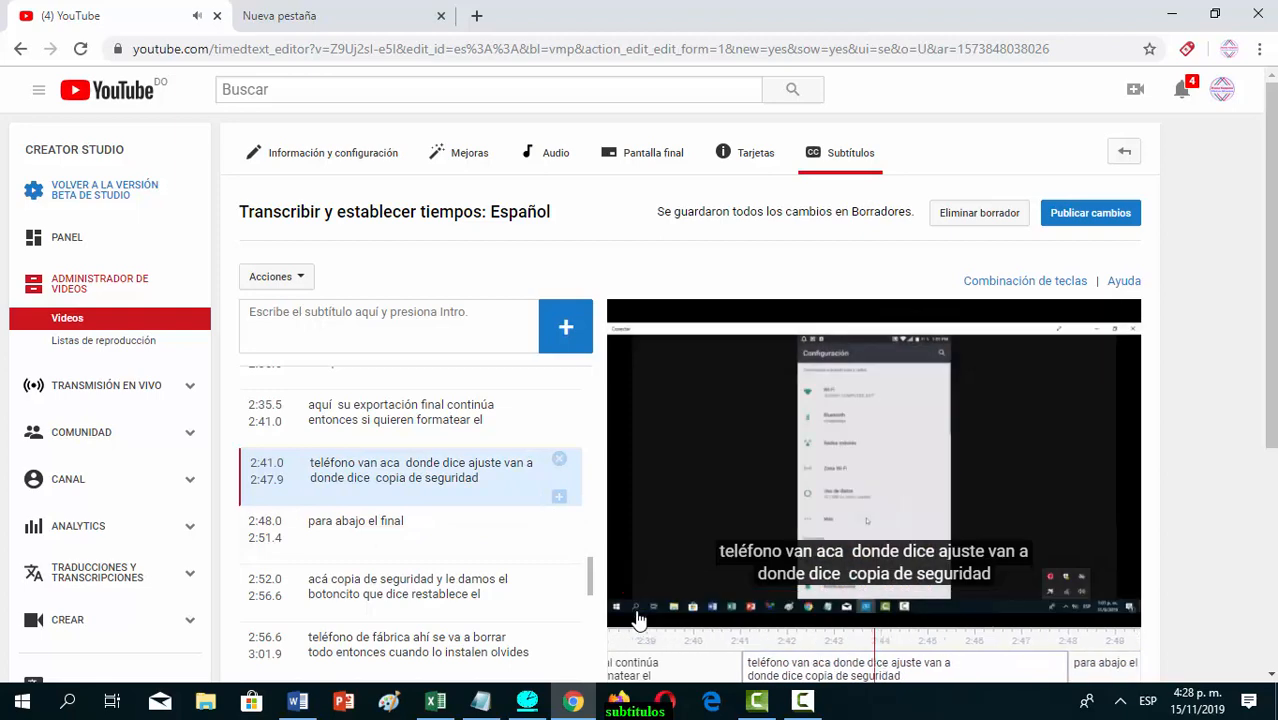
click(348, 546)
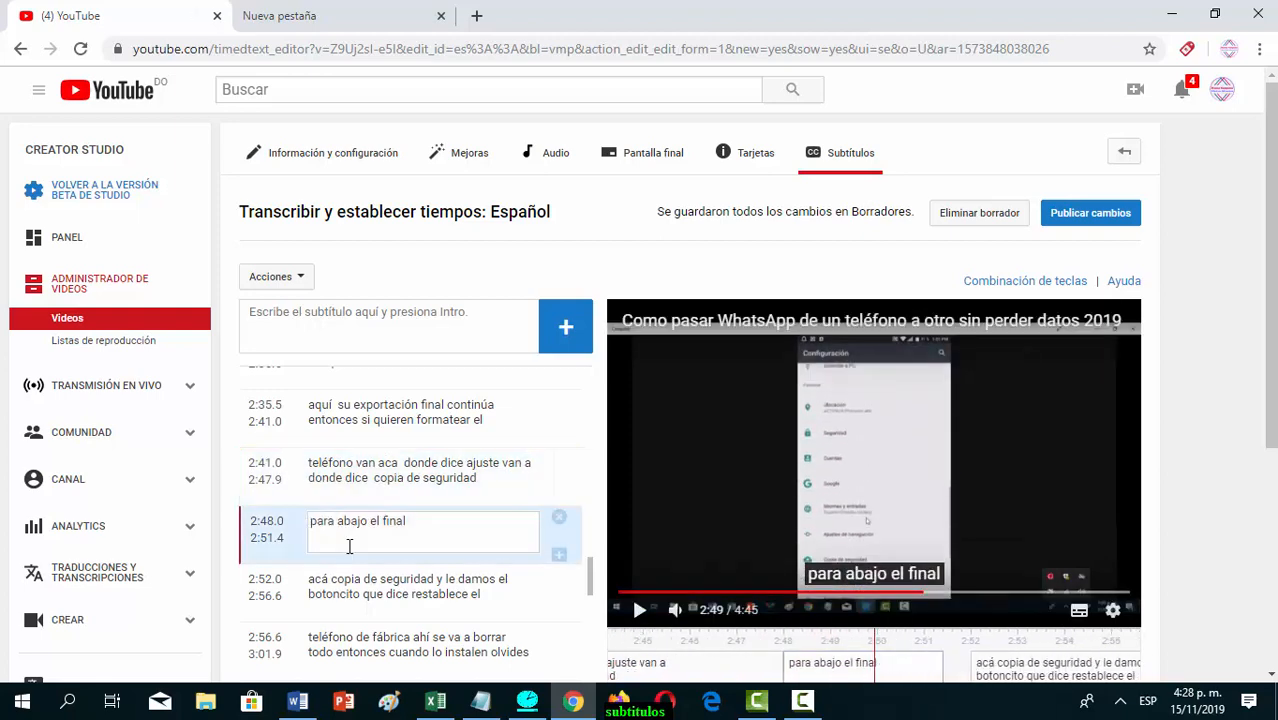
text(mas)
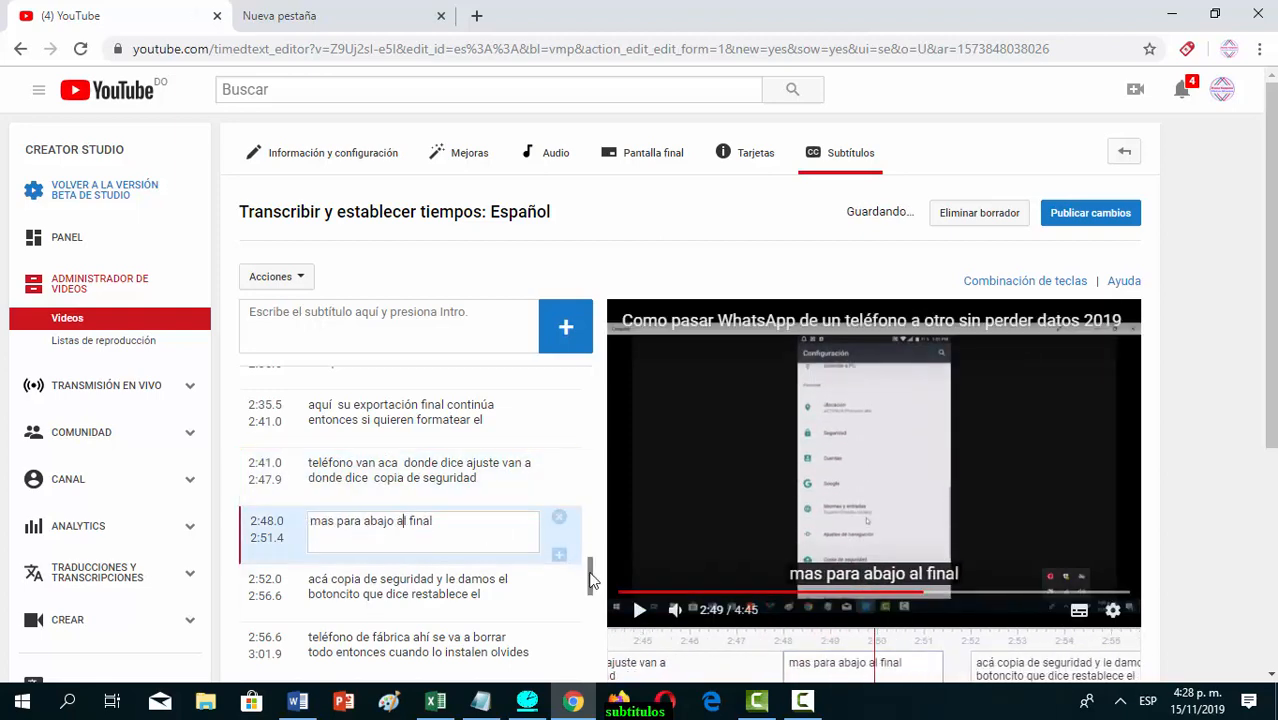
Play the video up to about 3:03, replaying the passage from 2:56, to check the subtitles against the audio
click(639, 609)
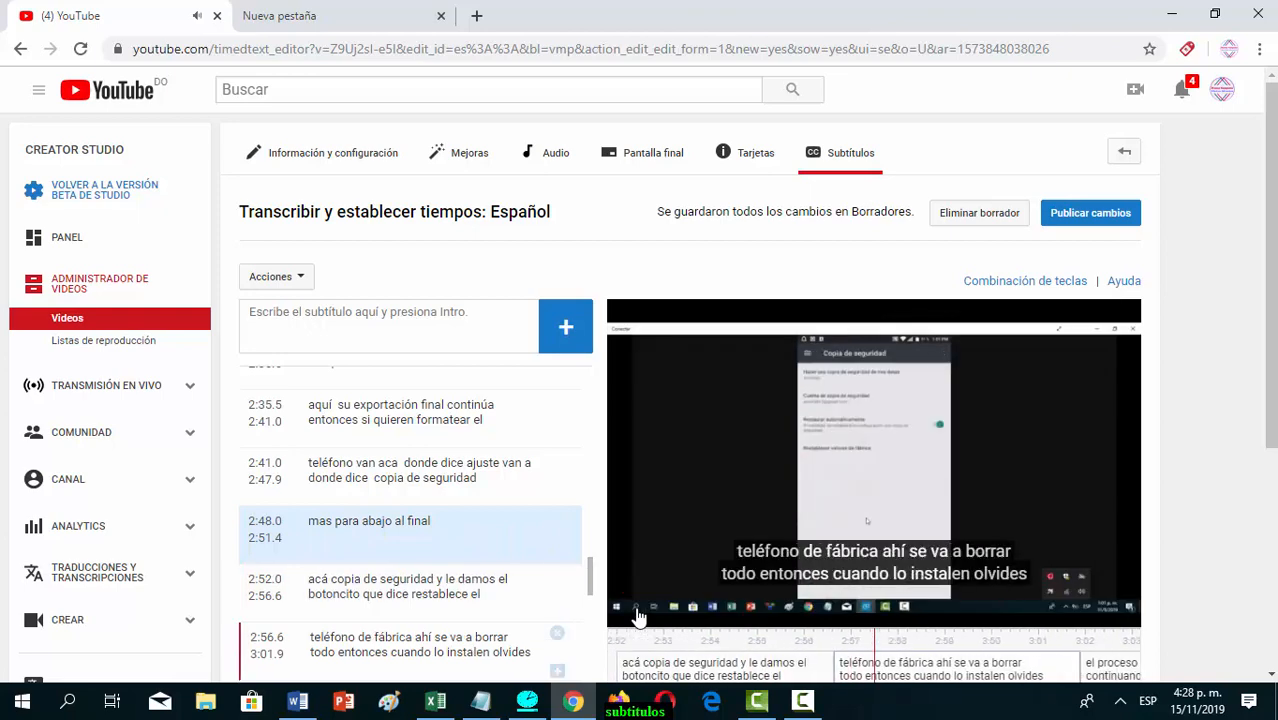
click(639, 612)
scroll(590, 580, down, 2)
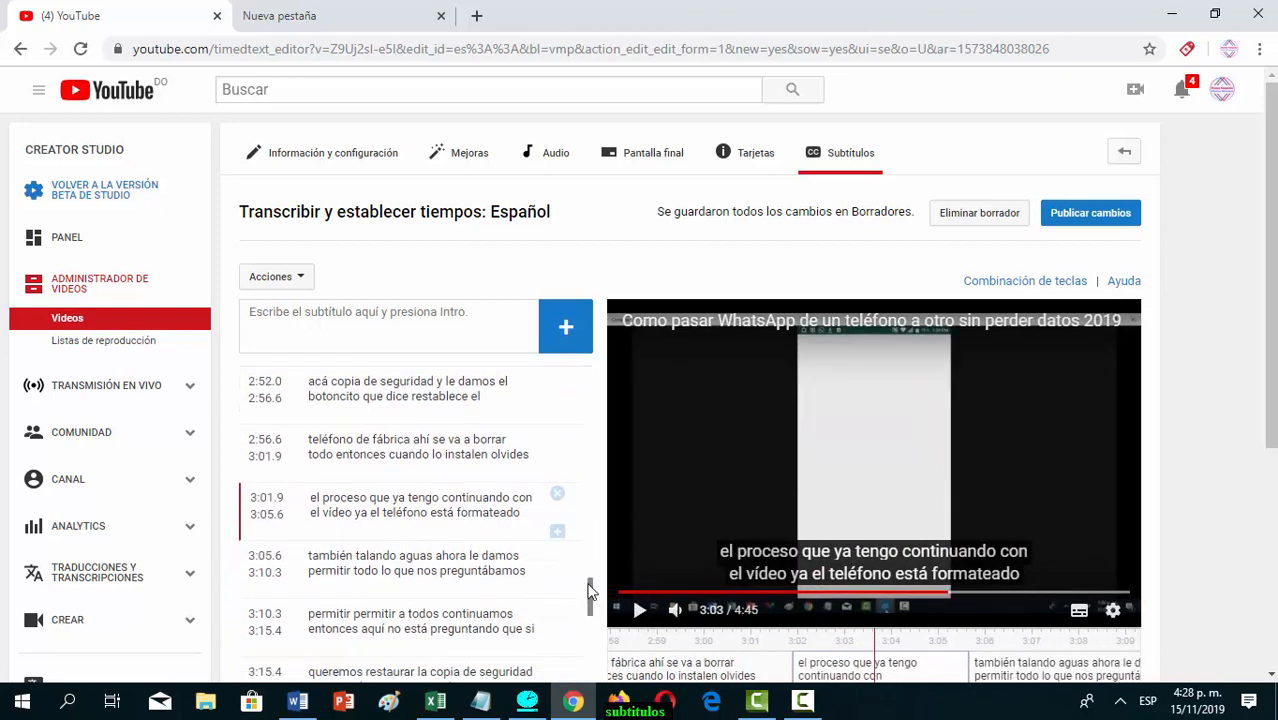
scroll(589, 594, down, 2)
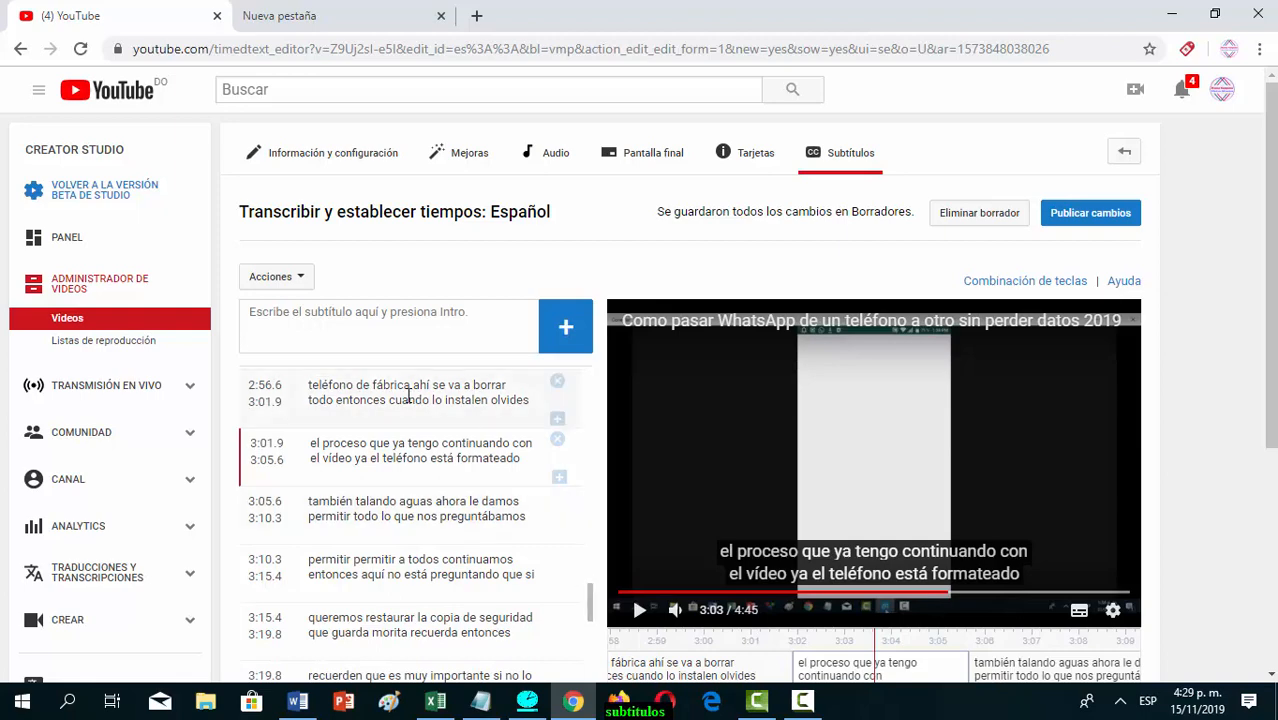
click(494, 416)
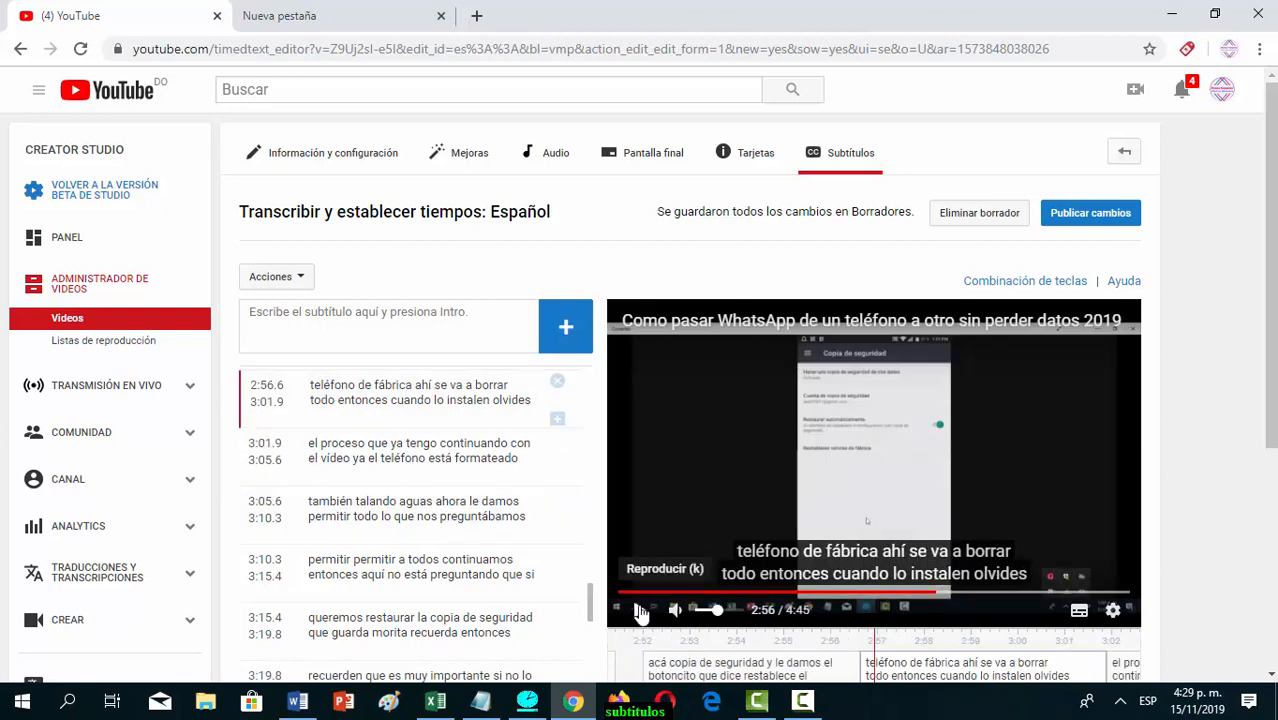
click(641, 609)
click(641, 610)
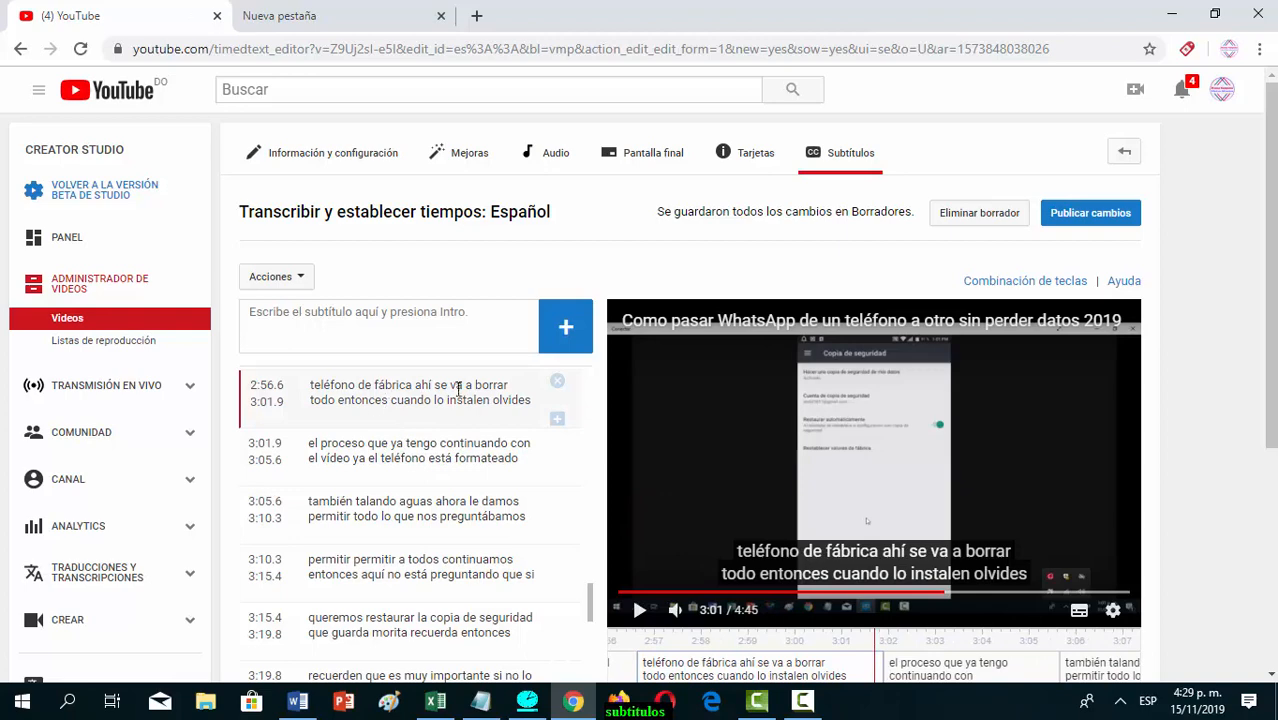
click(641, 609)
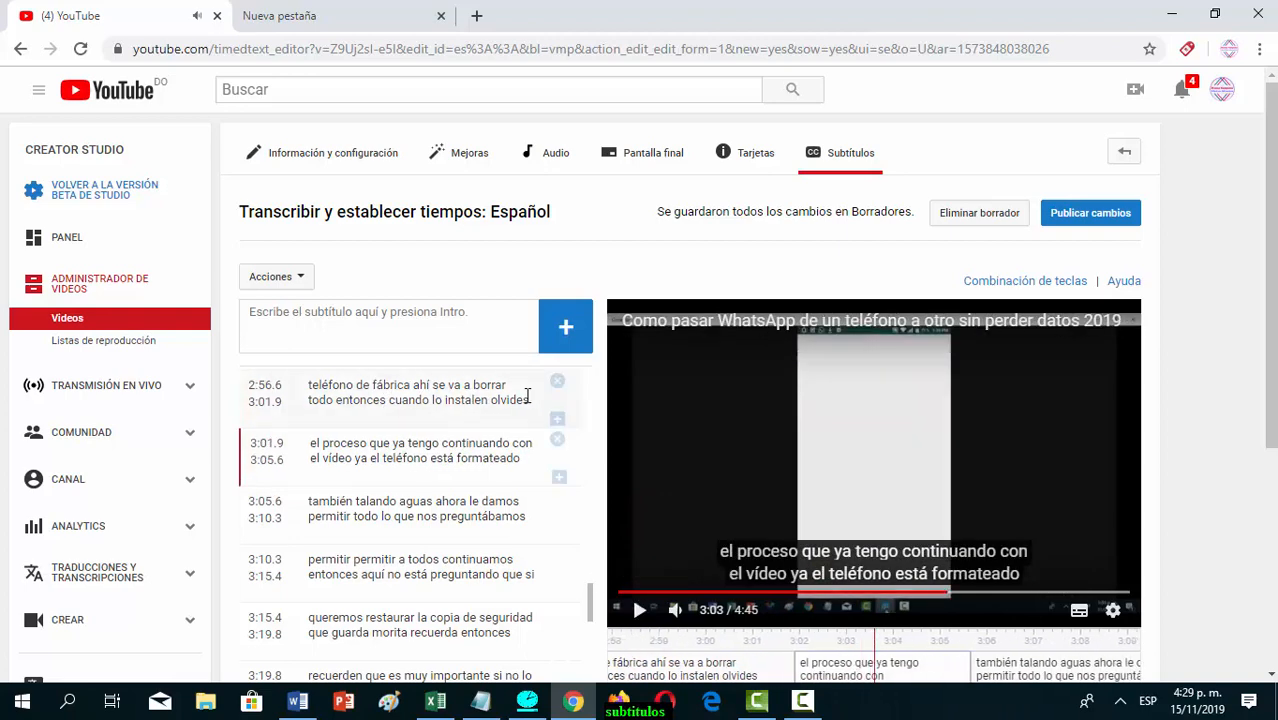
Delete "olvides" from the end of the subtitle at 2:56.6
click(528, 401)
key(BackSpace)
key(BackSpace)
key(BackSpace)
key(BackSpace)
key(BackSpace)
key(BackSpace)
key(BackSpace)
key(BackSpace)
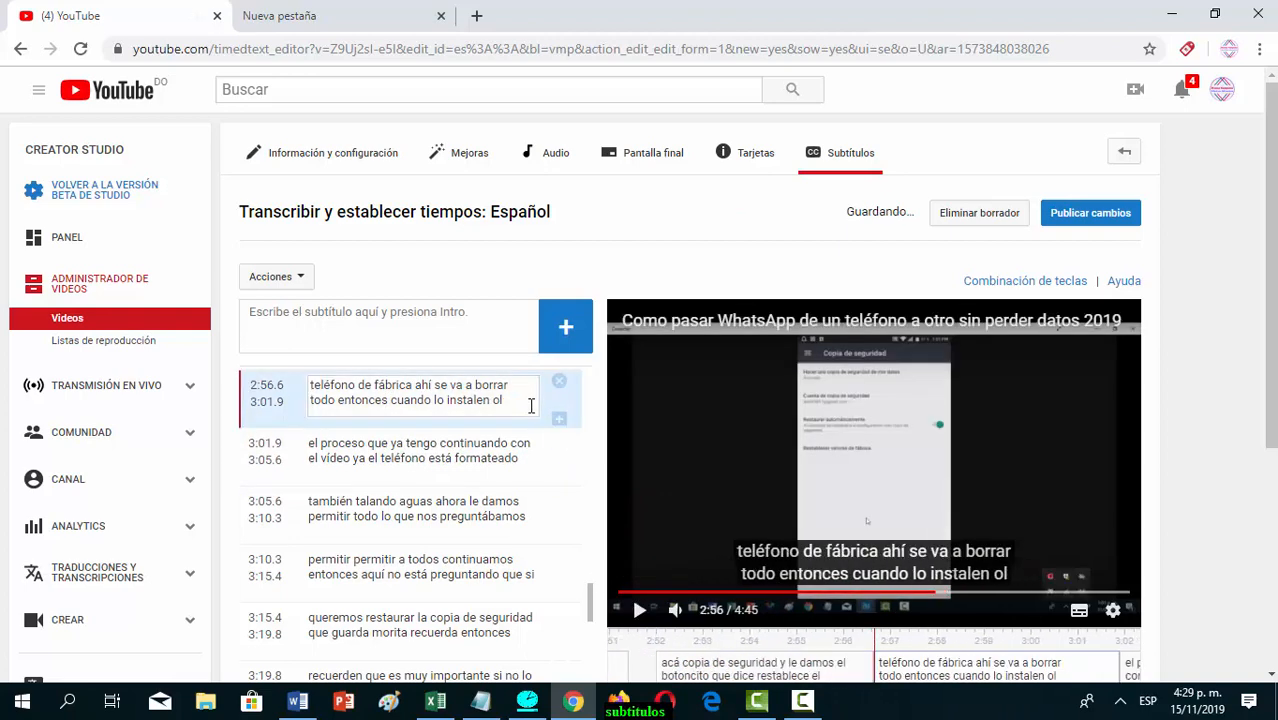
Insert "ok amigos continuando con" at the start of the subtitle at 3:01.9
click(351, 488)
text(ok amigos )
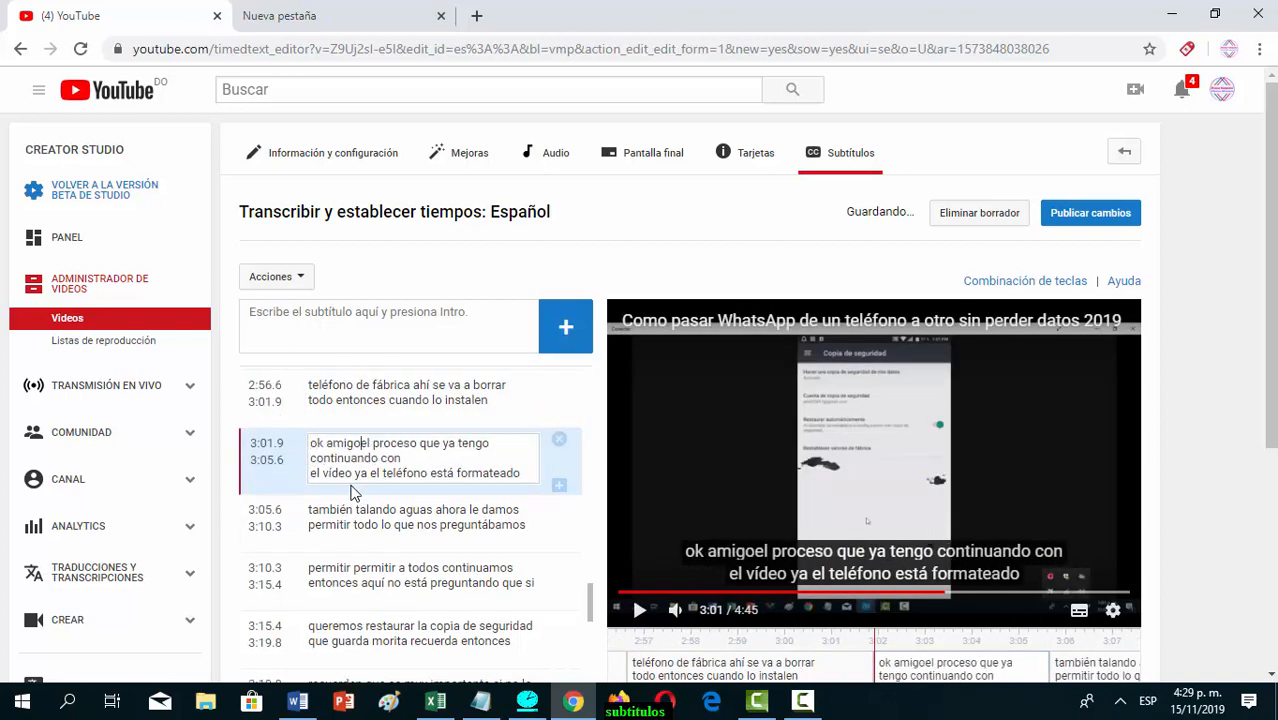
text(continuando )
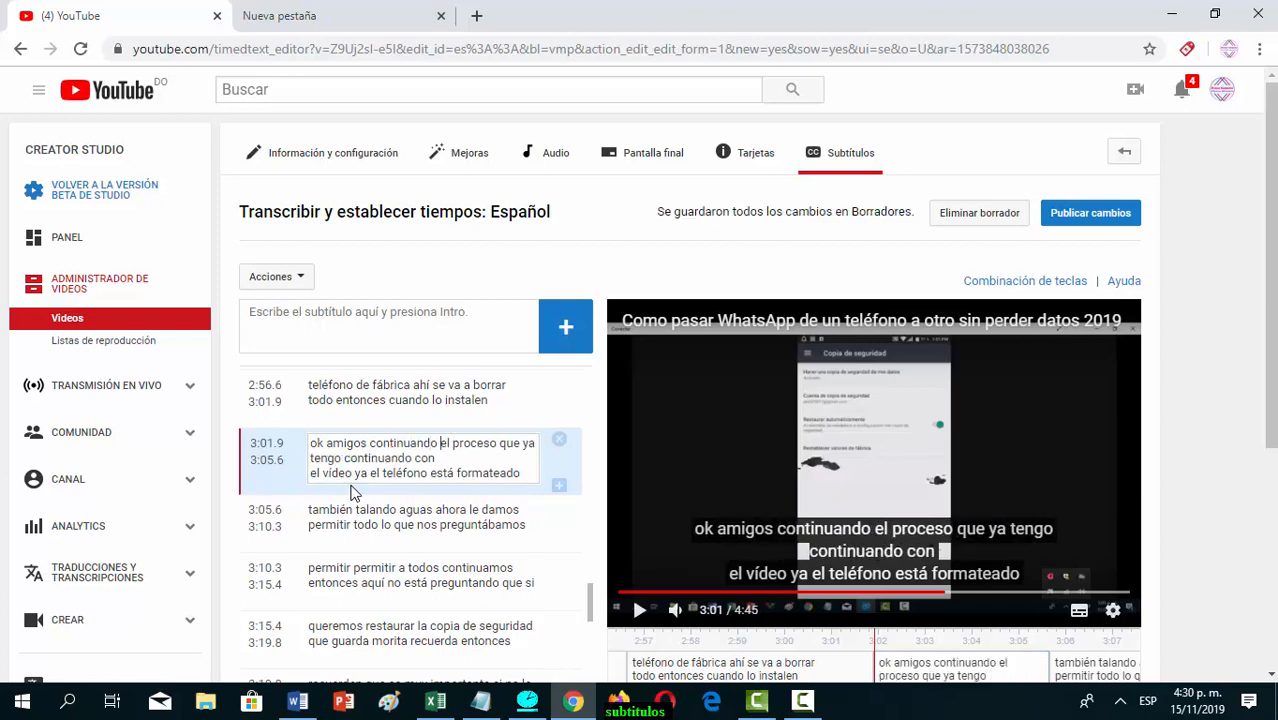
text(con)
Delete "el proceso que ya tengo continuando con" from the subtitle at 3:01.9
click(506, 533)
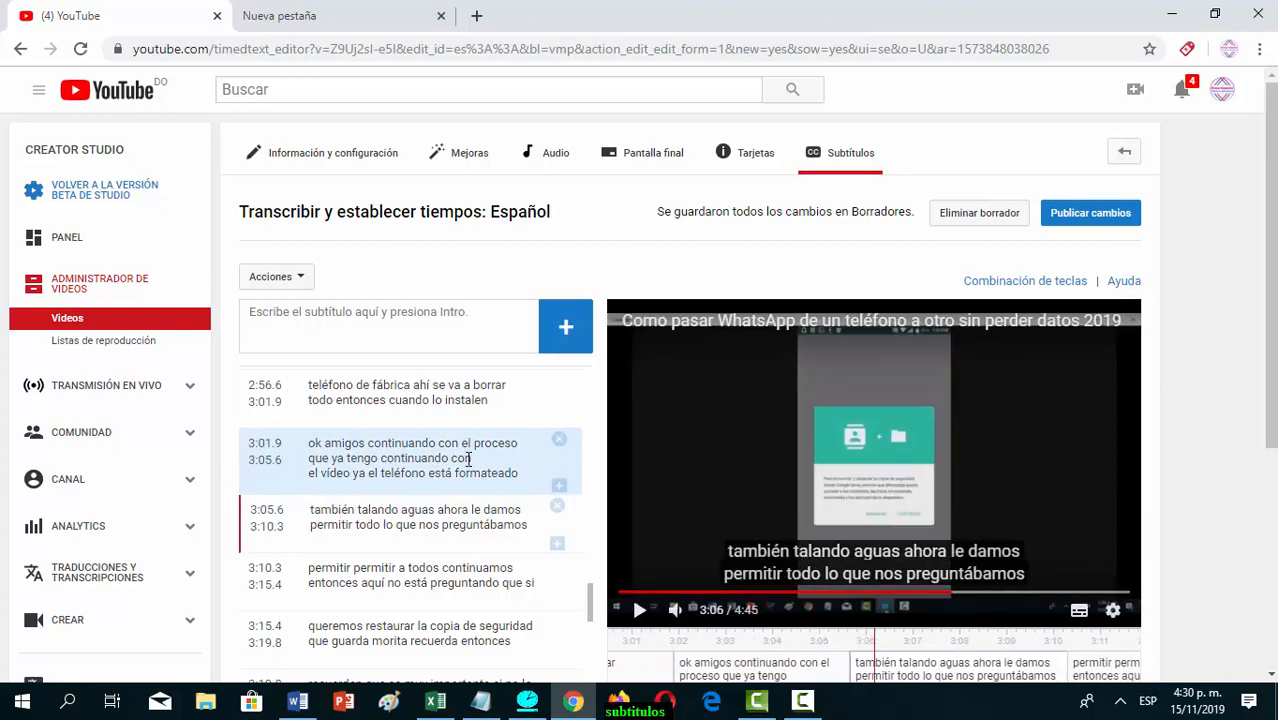
click(468, 458)
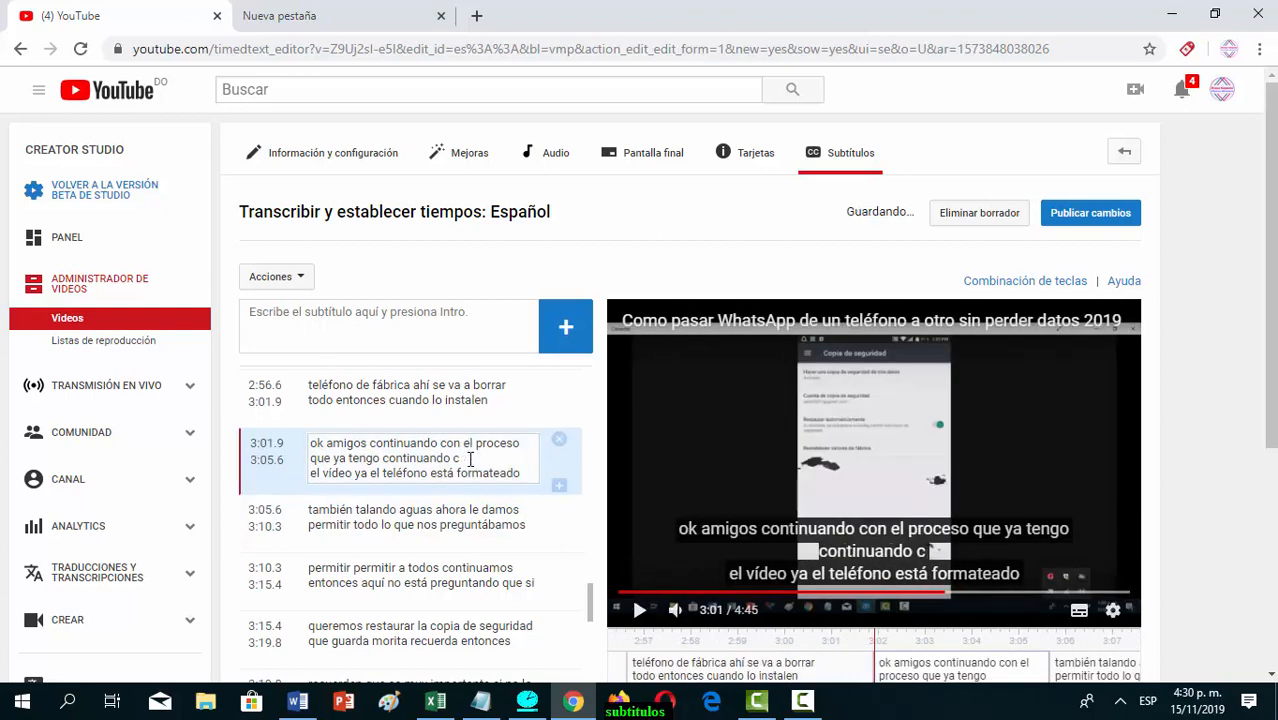
key(BackSpace)
key(BackSpace)
key(BackSpace)
key(BackSpace)
key(BackSpace)
key(BackSpace)
key(BackSpace)
key(BackSpace)
key(BackSpace)
key(BackSpace)
key(BackSpace)
key(BackSpace)
key(BackSpace)
key(BackSpace)
key(BackSpace)
key(BackSpace)
key(BackSpace)
key(BackSpace)
key(BackSpace)
key(BackSpace)
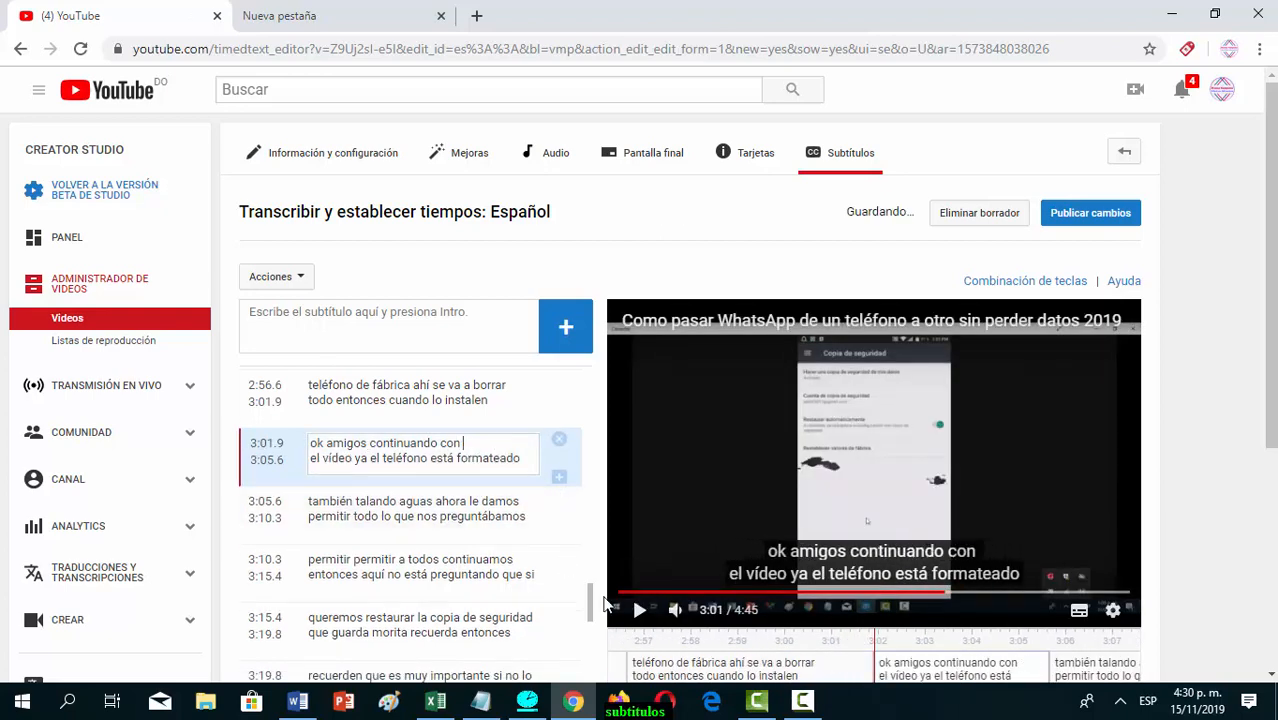
Listen to the passage, delete "también" from the subtitle at 3:05.6 and merge it into the preceding one
click(640, 610)
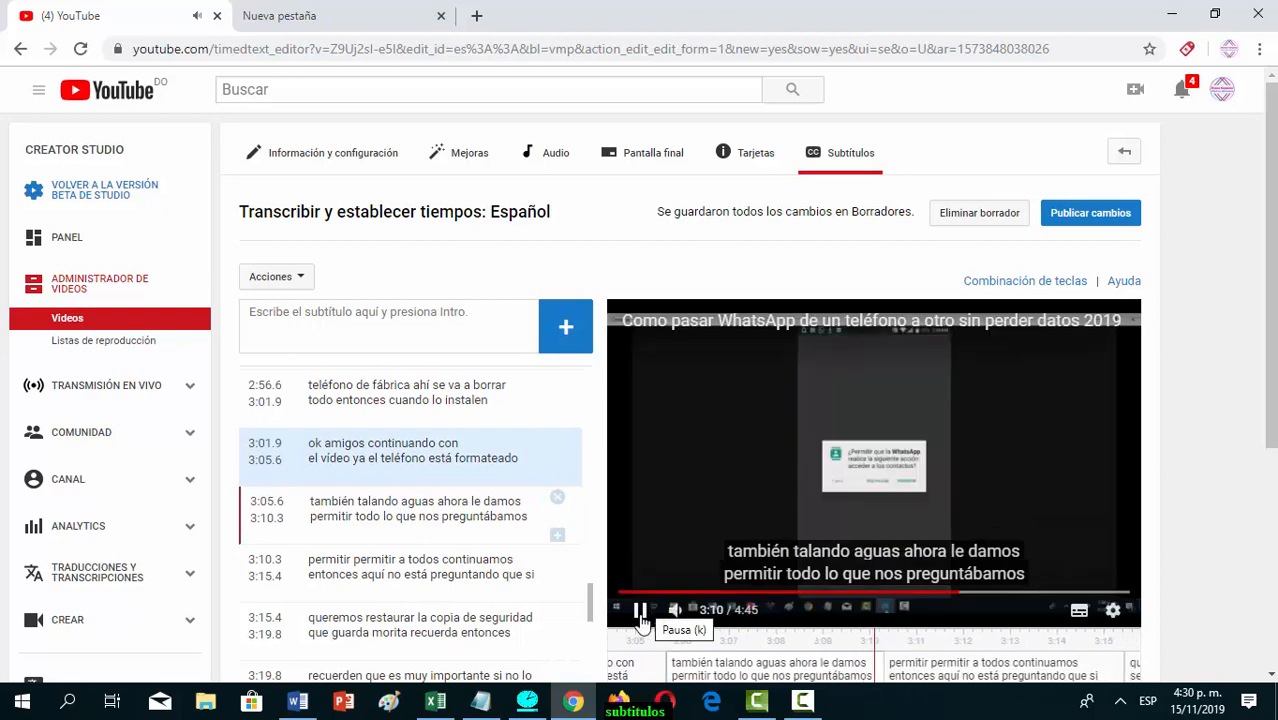
click(428, 513)
click(355, 503)
key(BackSpace)
key(BackSpace)
key(BackSpace)
key(BackSpace)
key(BackSpace)
key(BackSpace)
key(BackSpace)
key(BackSpace)
key(BackSpace)
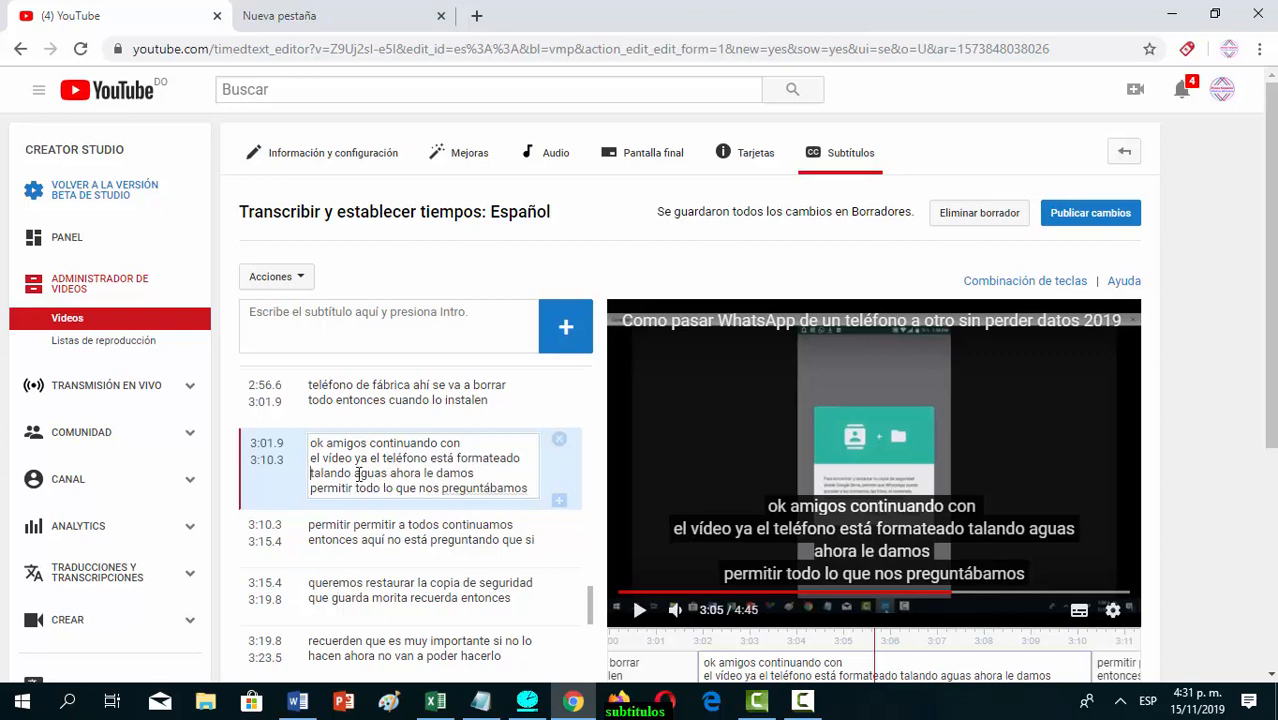
Change "talando aguas" to "instalando" in the merged subtitle at 3:01.9
text(ins)
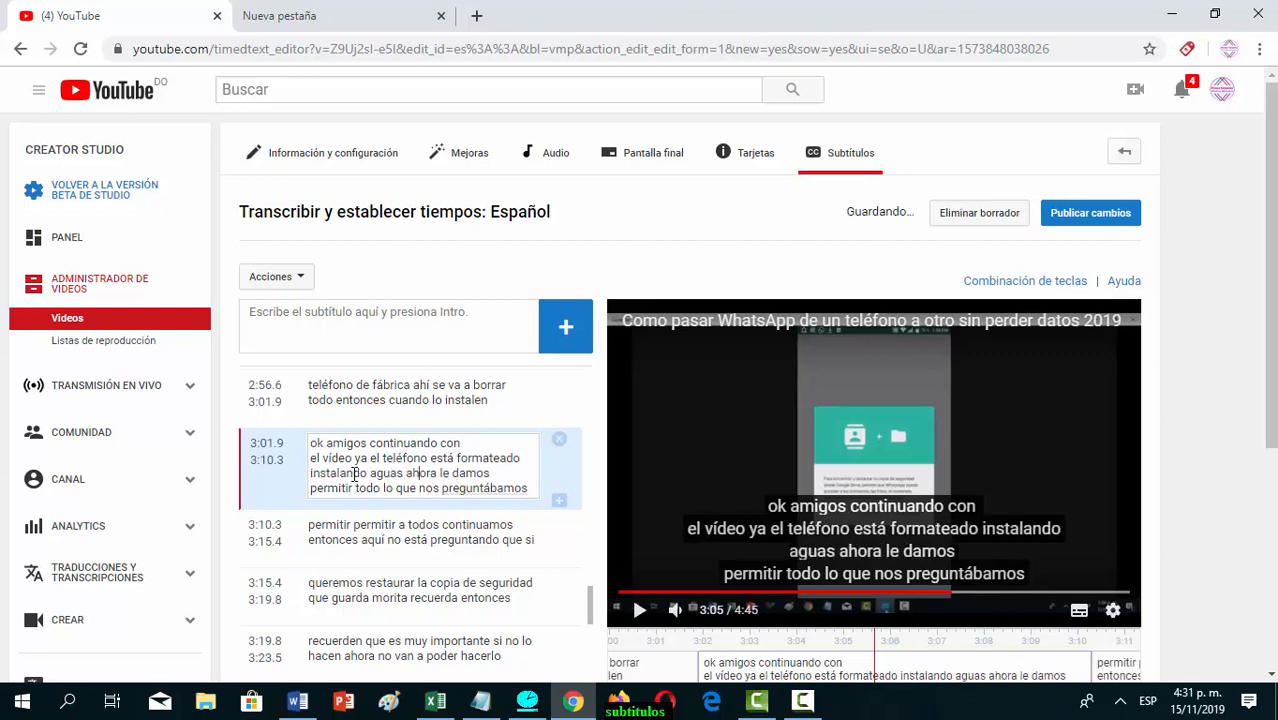
key(BackSpace)
key(BackSpace)
key(BackSpace)
key(BackSpace)
key(BackSpace)
key(BackSpace)
Delete the last two lines, starting at "instalando ahora le damos", from the subtitle at 3:01.9
click(469, 472)
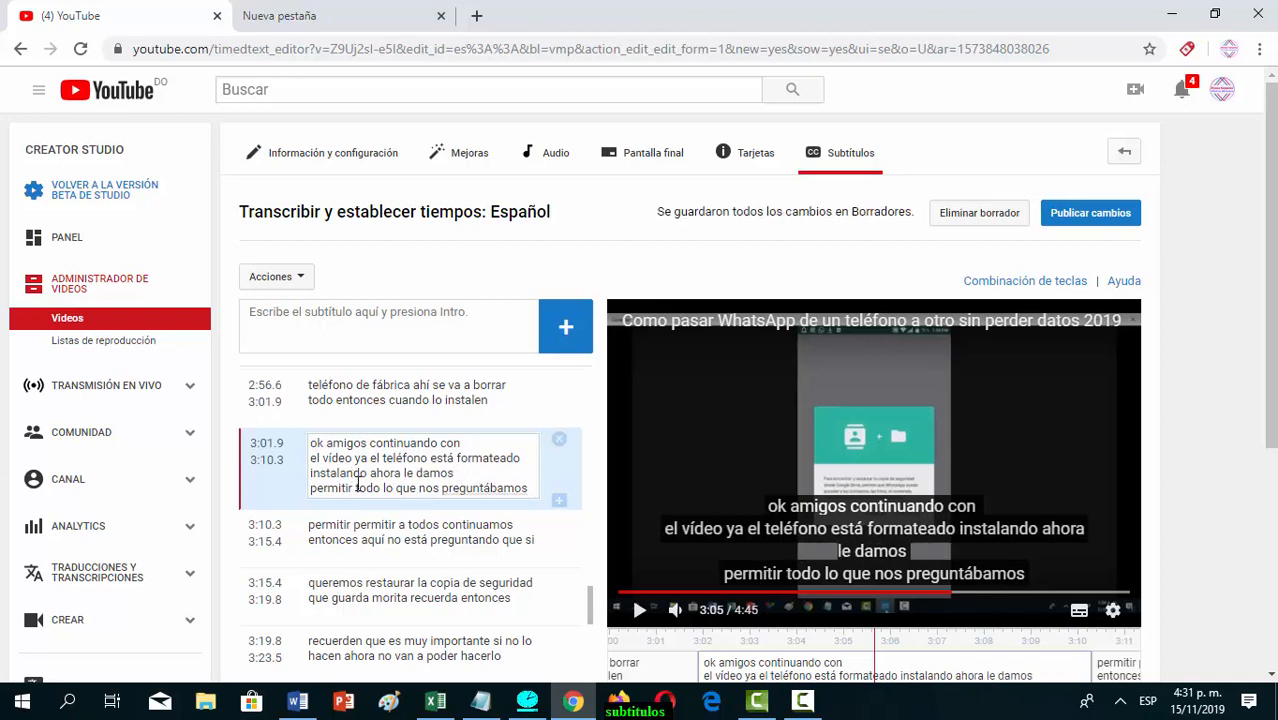
drag(310, 472, 487, 483)
key(BackSpace)
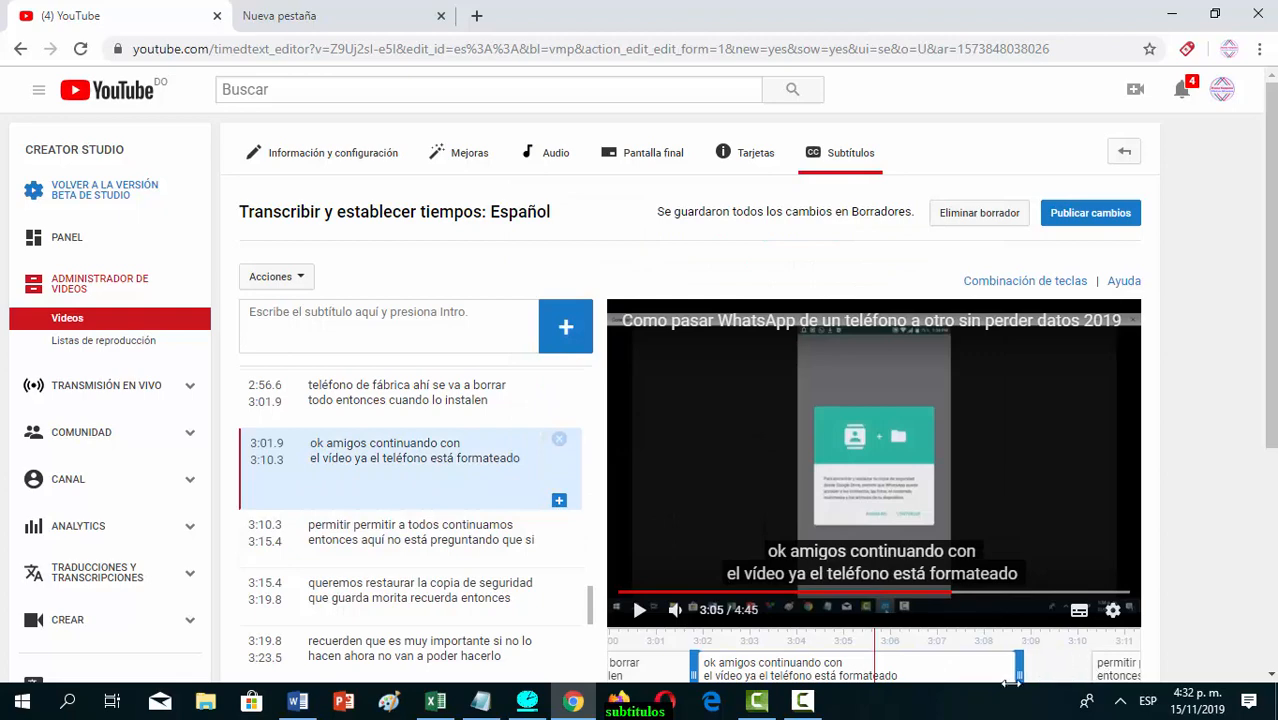
Shorten the subtitle at 3:01.9 to end at 3:06.0 and add an empty subtitle after it
drag(905, 682, 898, 682)
click(559, 502)
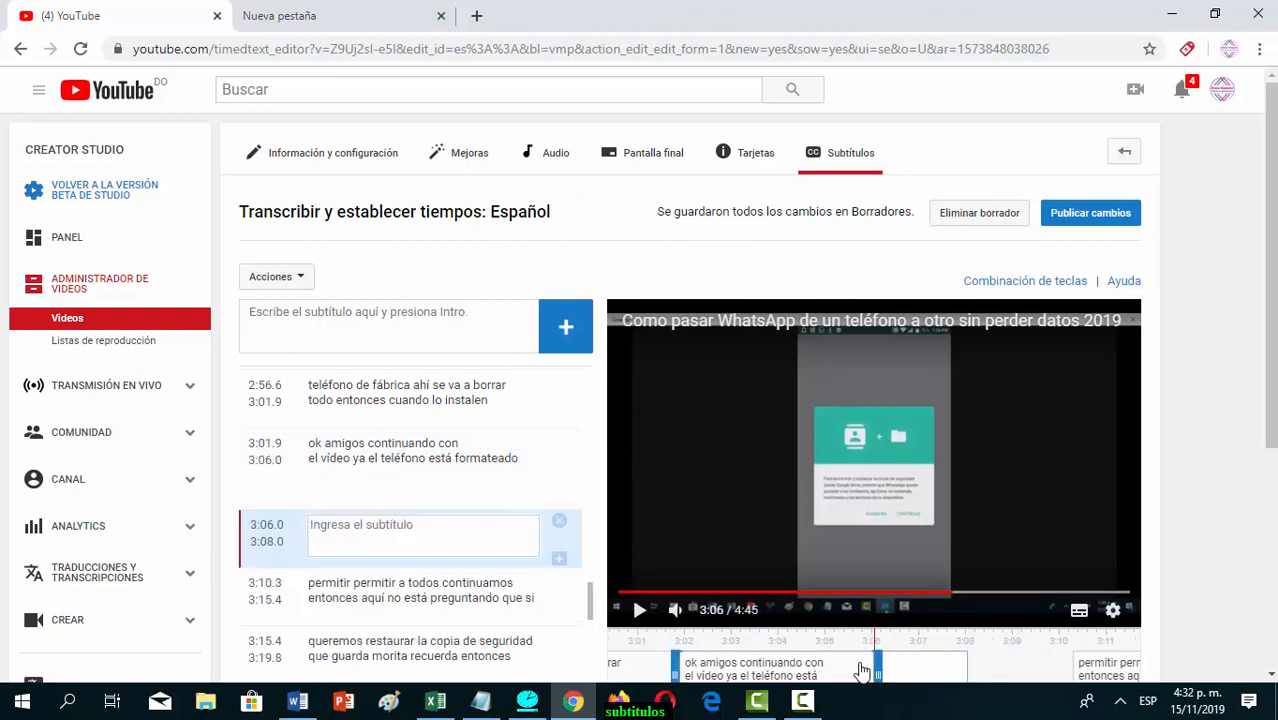
Fill the empty subtitle at 3:06.0 with "instalando ahora le damos permitir todo lo que nos preguntábamos"
right_click(860, 663)
click(519, 476)
click(404, 518)
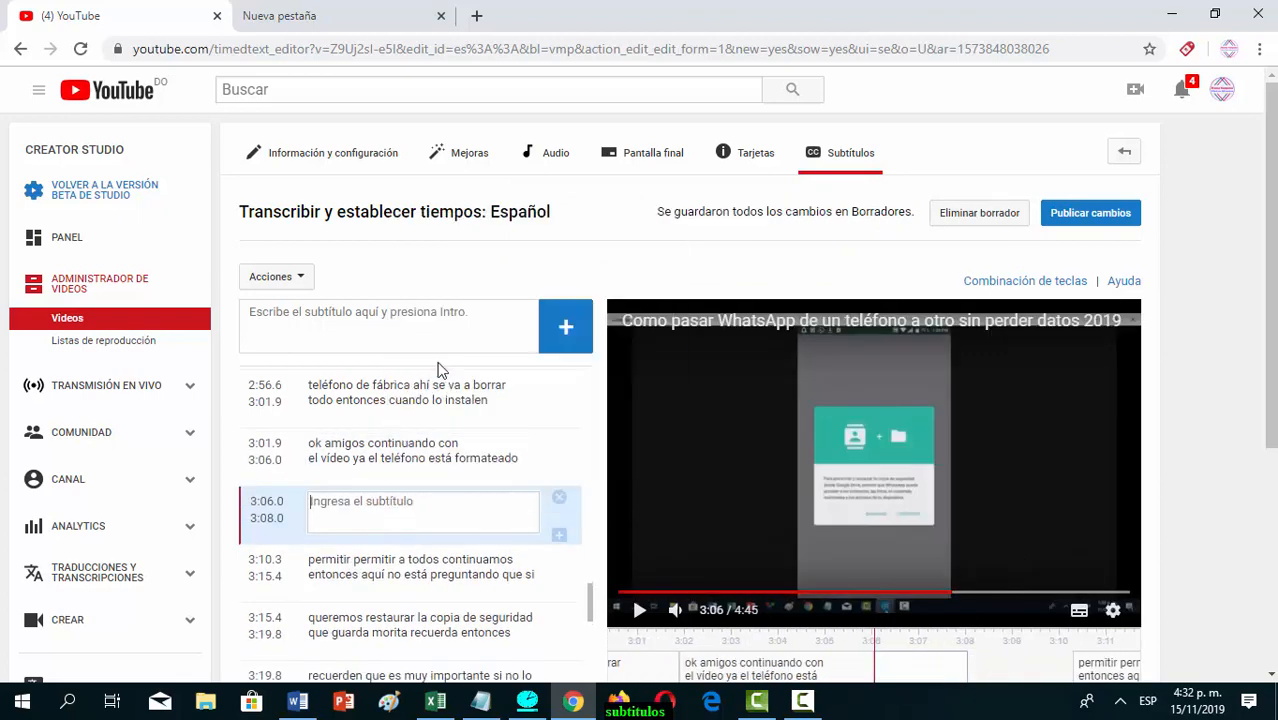
text(instalando ahora le damos permitir todo lo que nos preguntábamos)
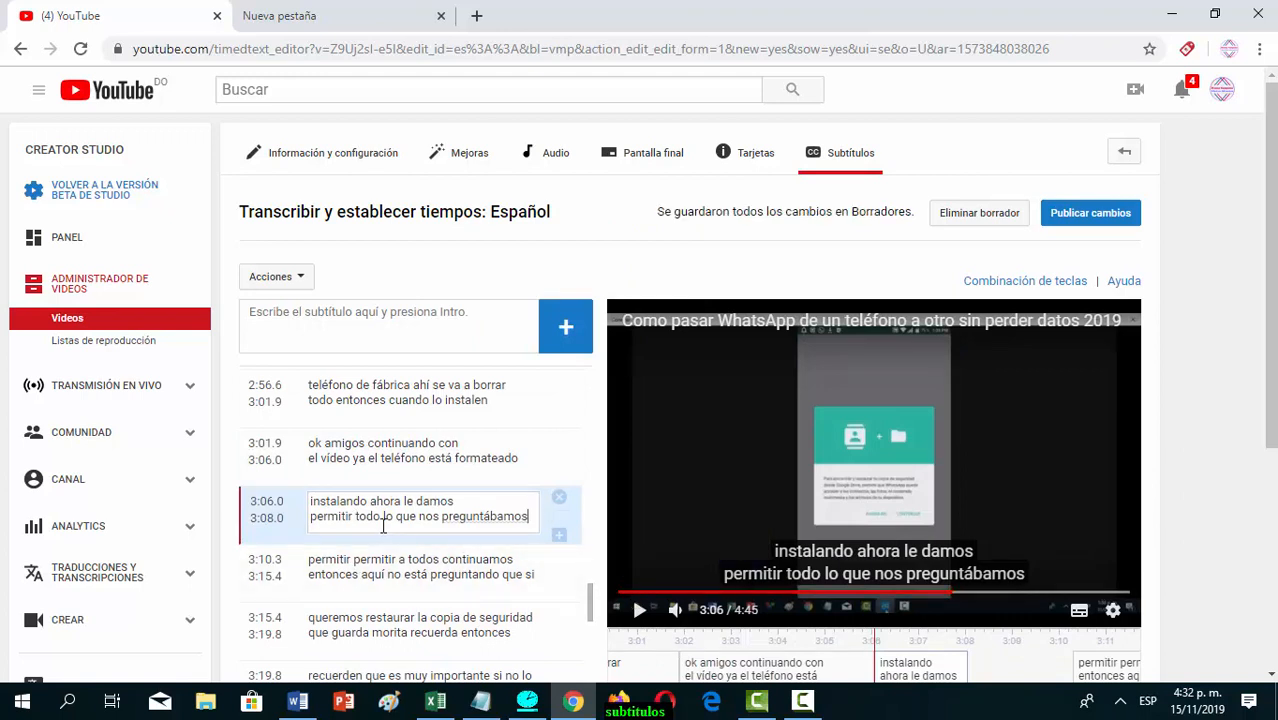
Change "preguntábamos" to "pregunte" in the subtitle at 3:06.0
key(BackSpace)
key(BackSpace)
key(BackSpace)
key(BackSpace)
key(BackSpace)
key(BackSpace)
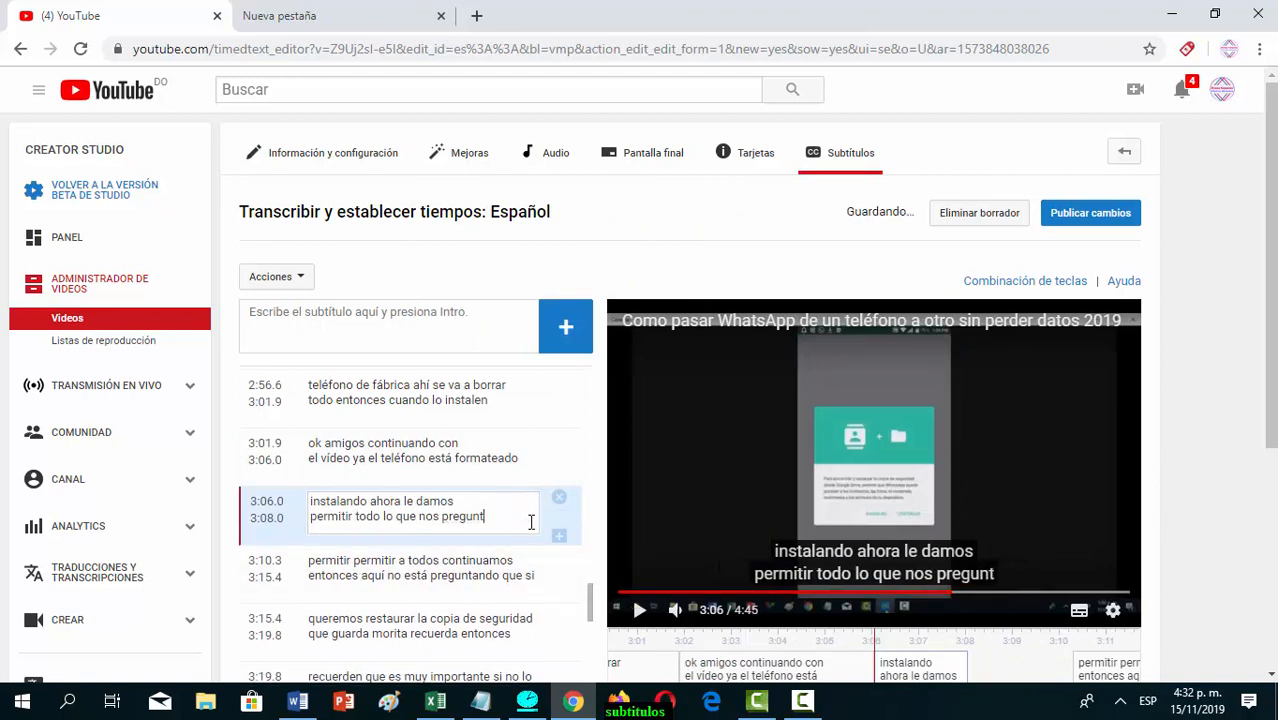
text(e)
Listen to the passage and add a comma after the first "permitir" in the subtitle at 3:10.3
click(639, 610)
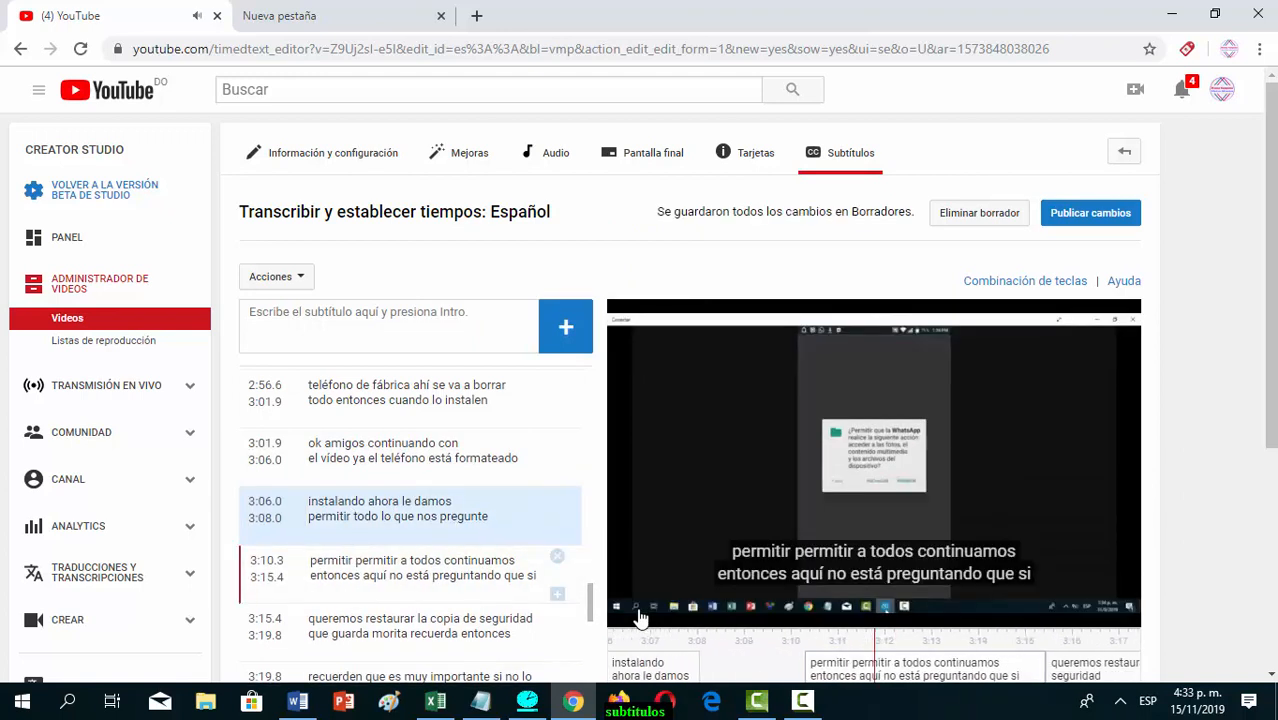
click(639, 612)
scroll(416, 330, down, 3)
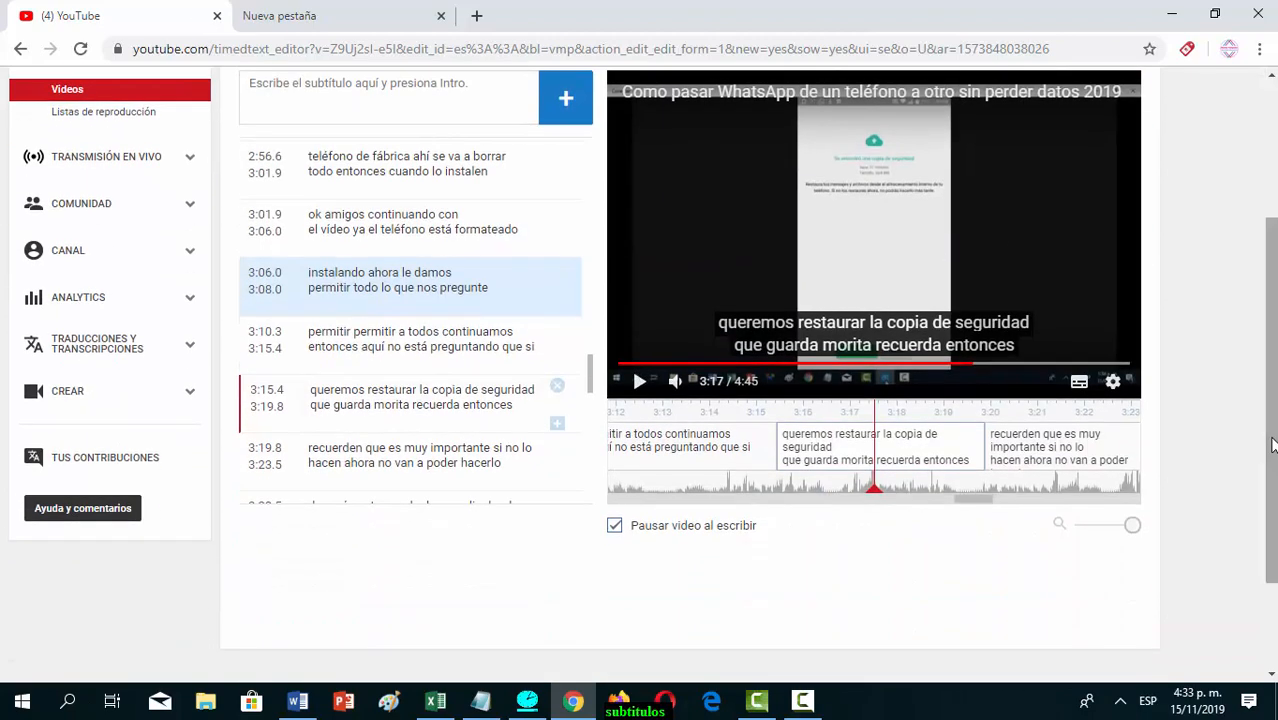
click(352, 334)
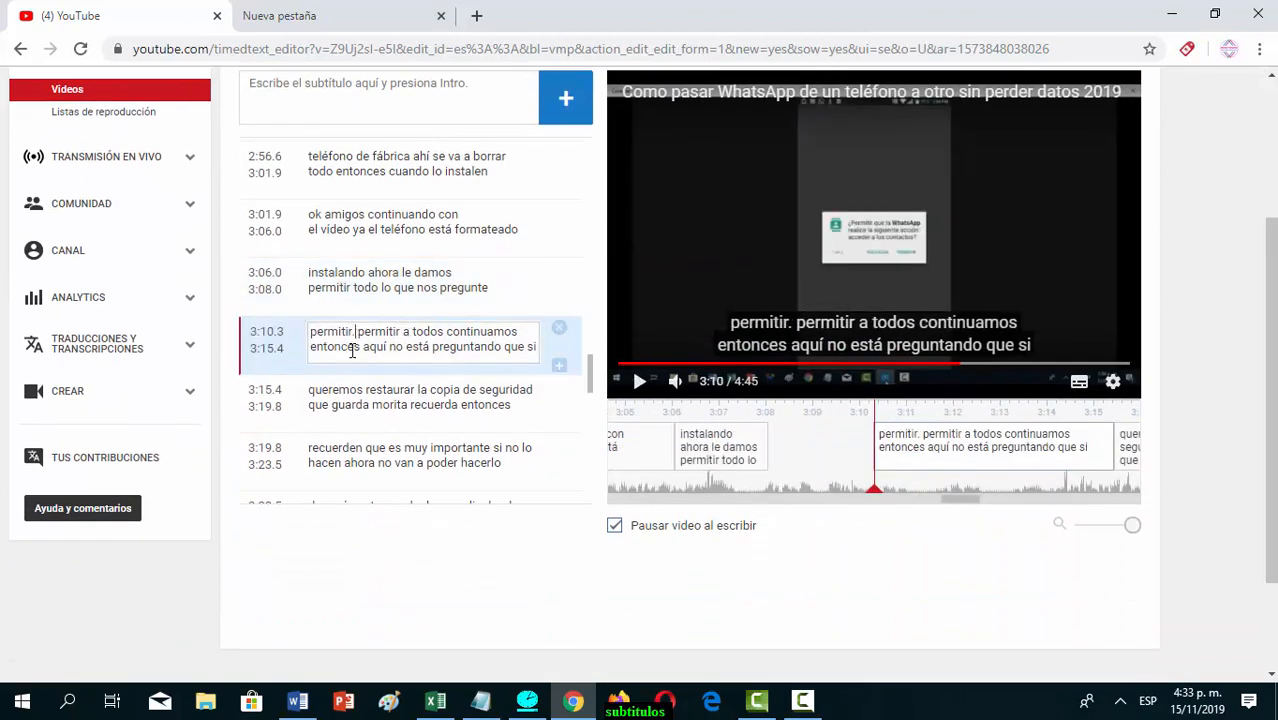
text(,)
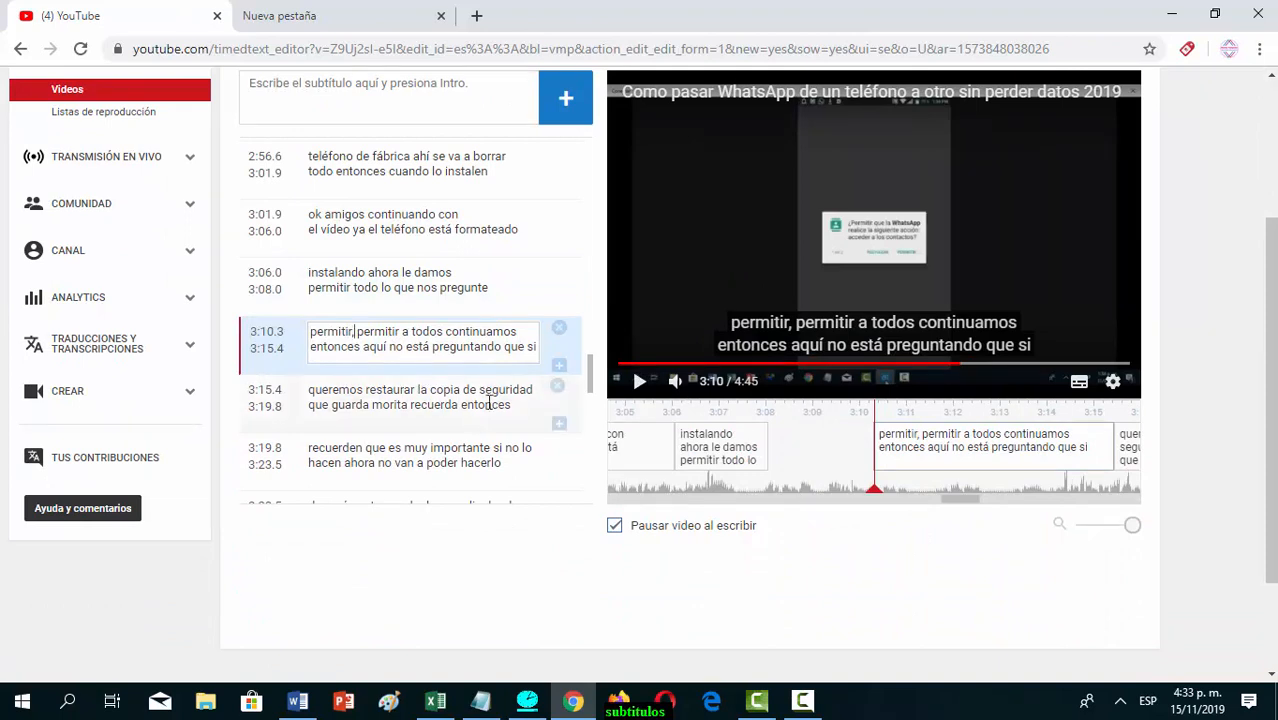
Change "guarda morita" to "guardamos orita" in the subtitle at 3:15.4
click(372, 403)
key(BackSpace)
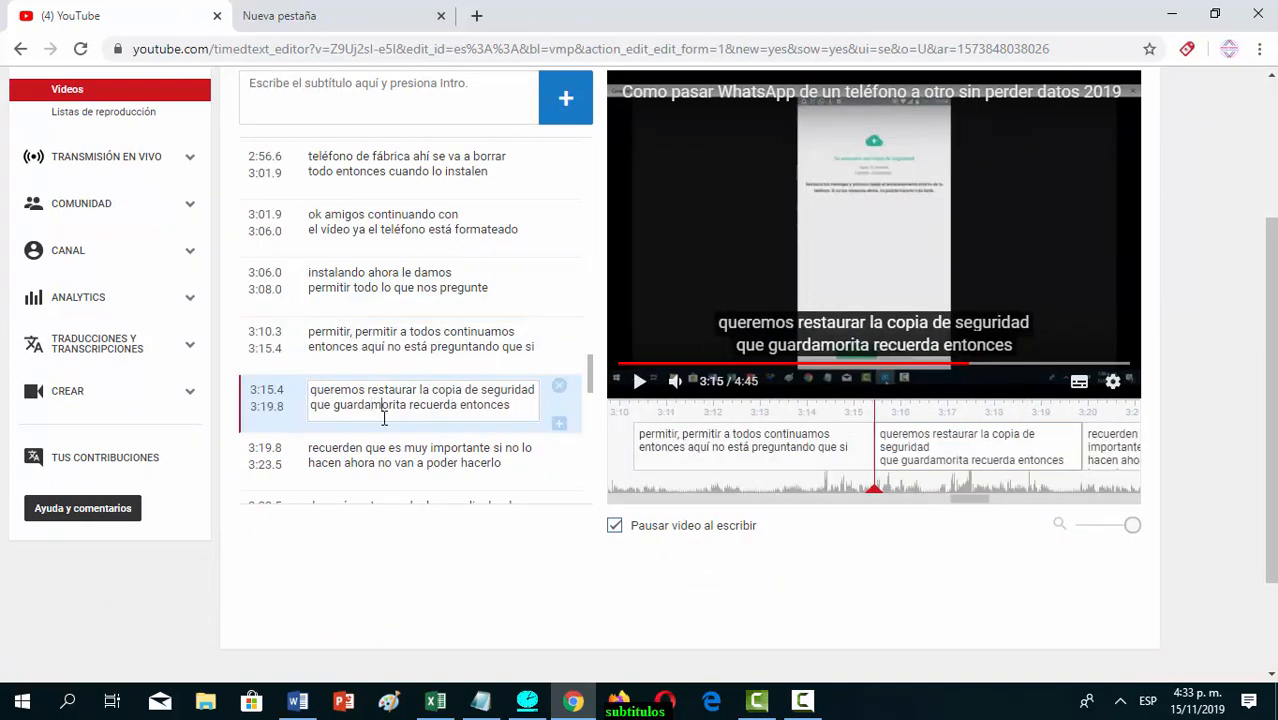
key(Right)
key(Right)
key(BackSpace)
text(s o)
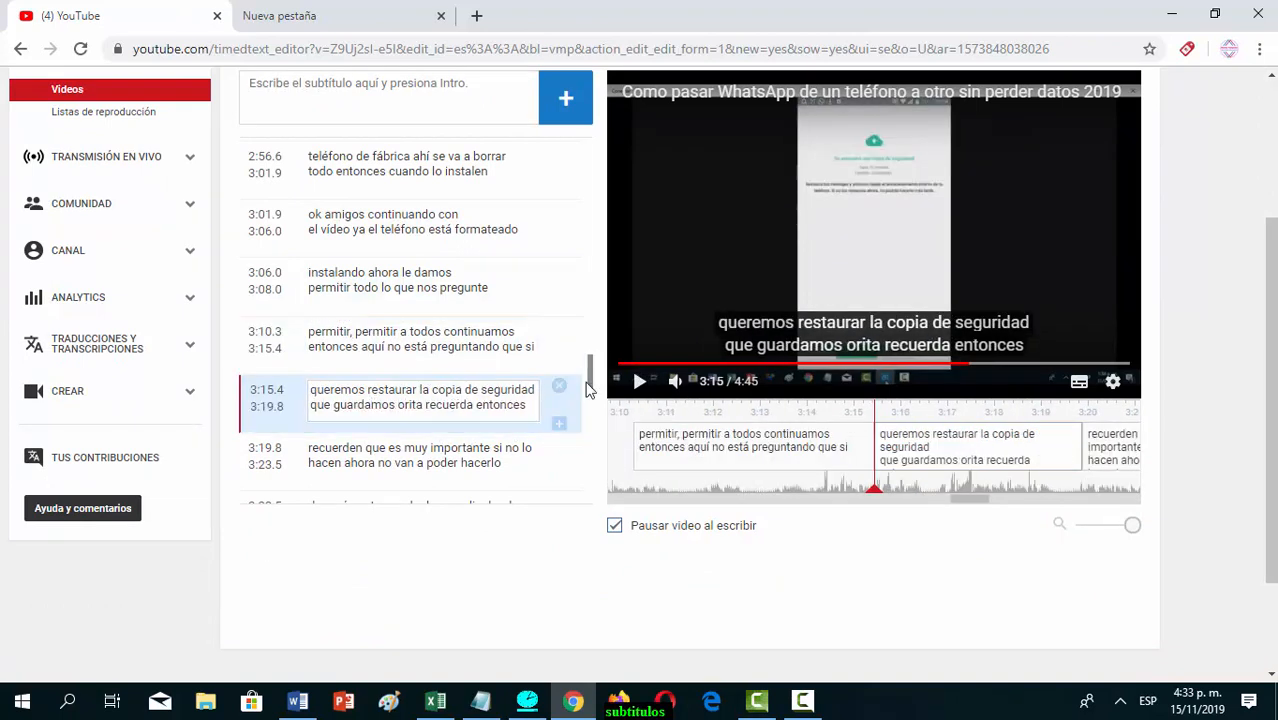
Add a comma after "después" in the subtitle at 3:23.5
drag(588, 390, 590, 417)
click(357, 253)
text(, entonces le damos clic donde)
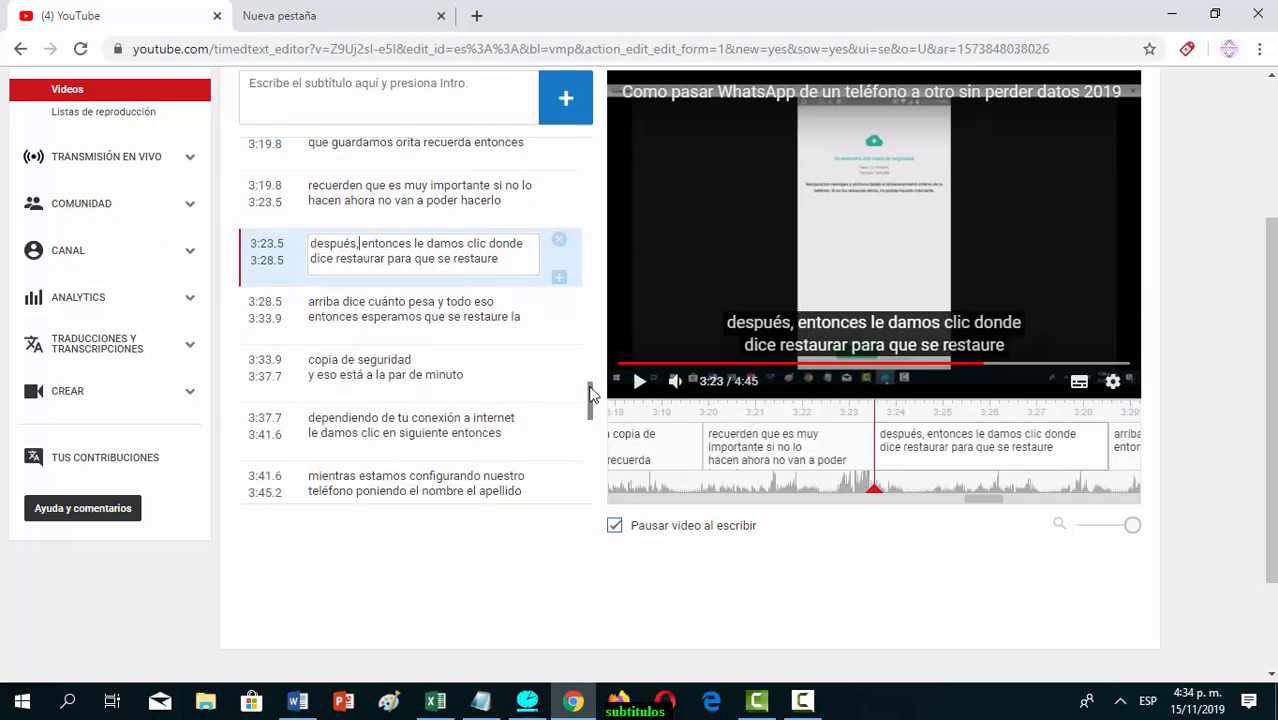
Change the second line of the subtitle at 3:33.9 to "y eso tarda par de minuto"
drag(590, 393, 589, 411)
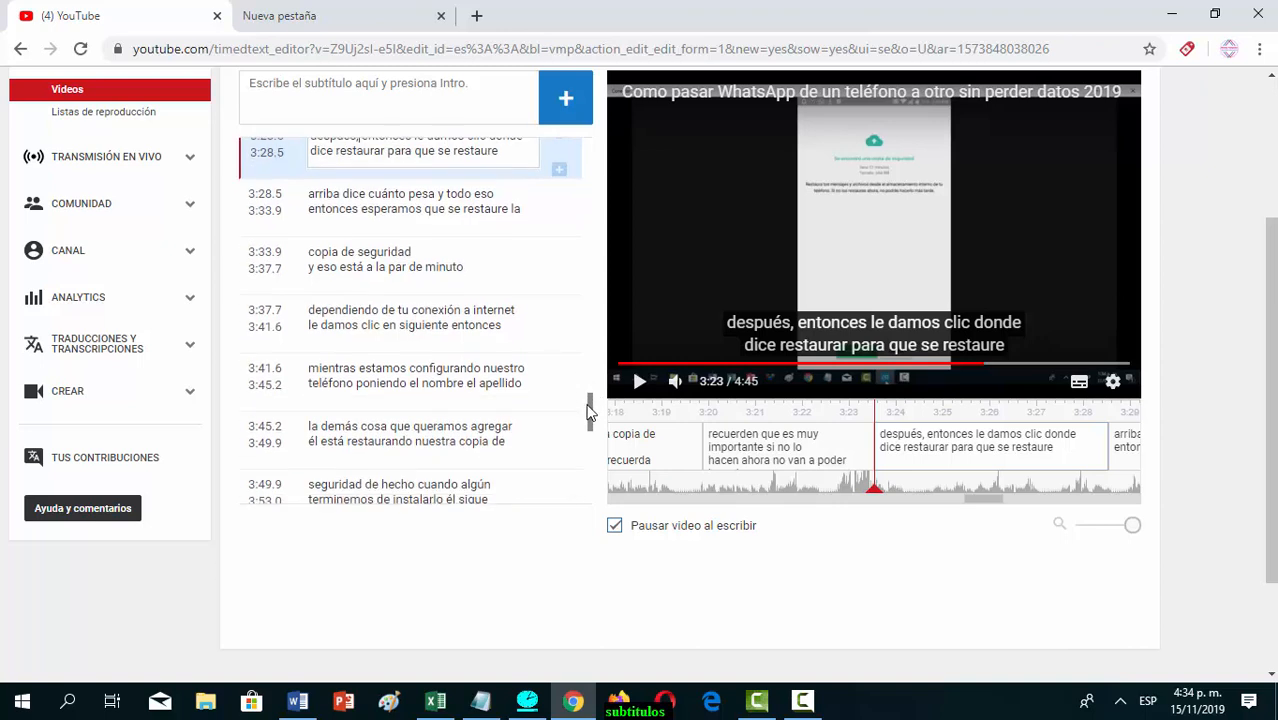
click(387, 266)
key(BackSpace)
key(BackSpace)
key(BackSpace)
key(BackSpace)
key(BackSpace)
key(BackSpace)
key(BackSpace)
key(BackSpace)
key(BackSpace)
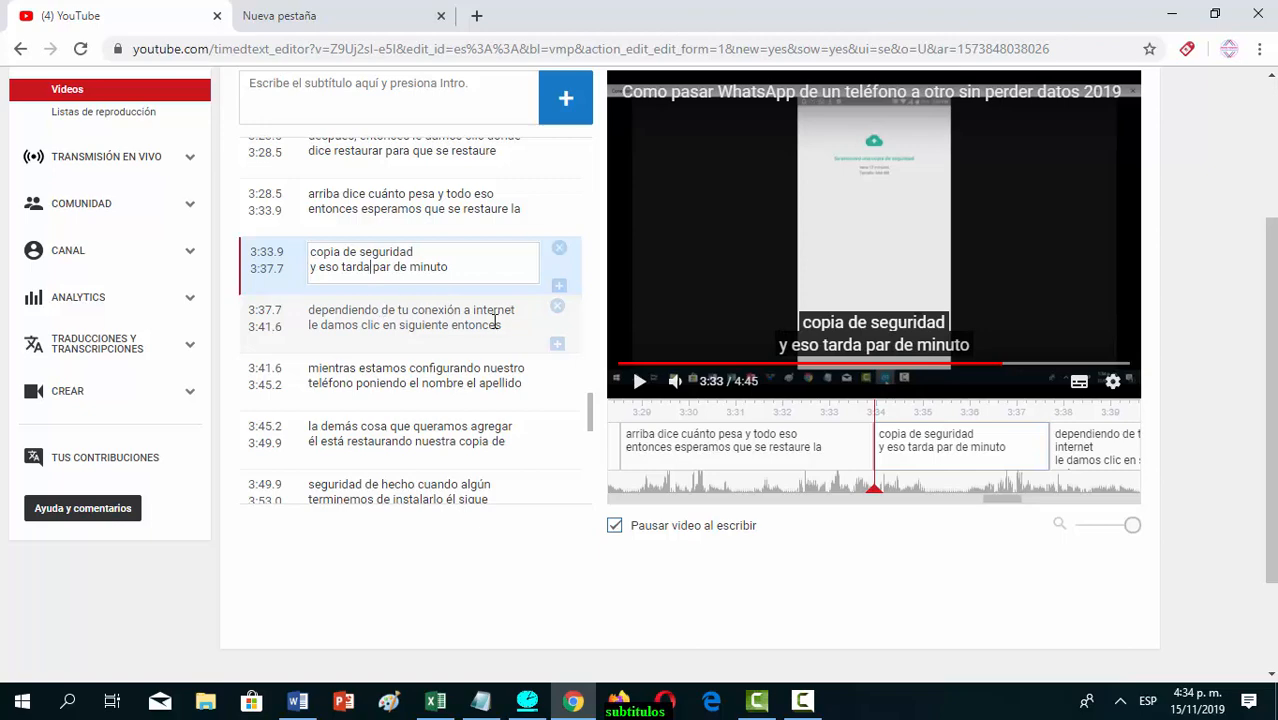
Change "algún" to "aun" in the subtitle at 3:49.9
drag(590, 401, 590, 440)
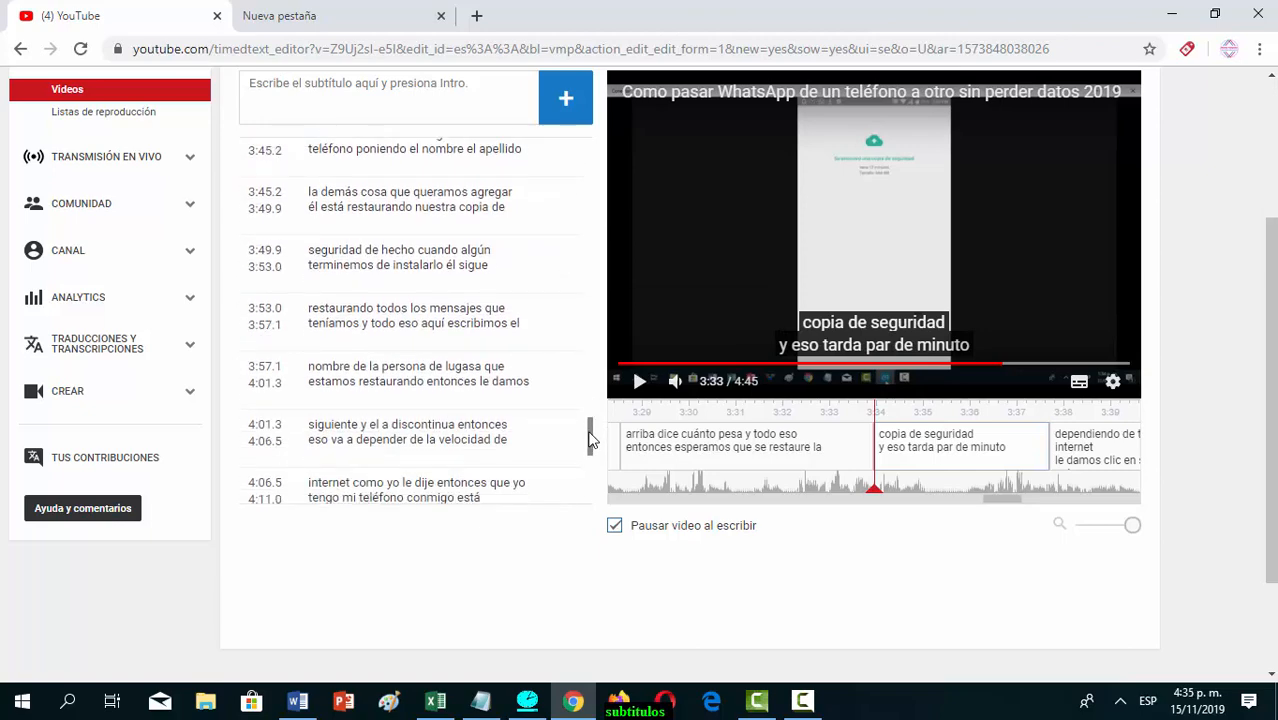
click(490, 250)
key(BackSpace)
key(BackSpace)
key(BackSpace)
key(BackSpace)
text(un)
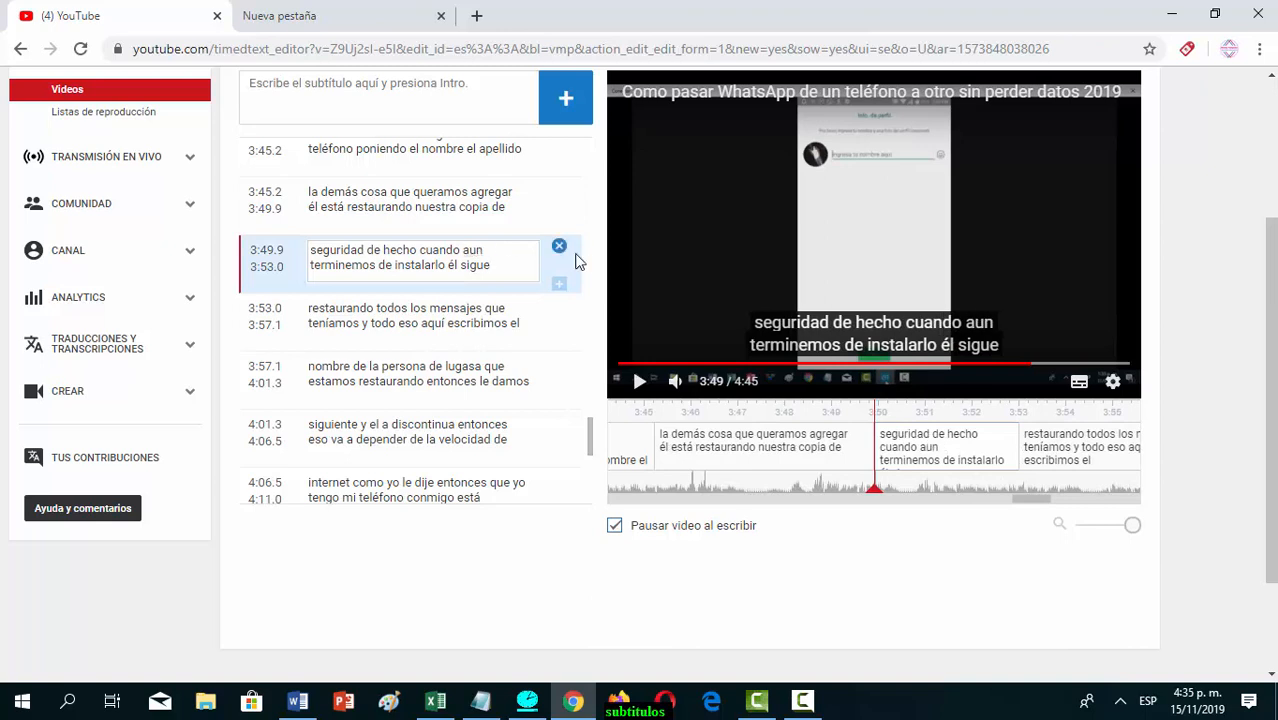
Listen to the subtitle at 3:57.1 and change "de lugasa" to "del Whatsapp"
scroll(591, 434, down, 1)
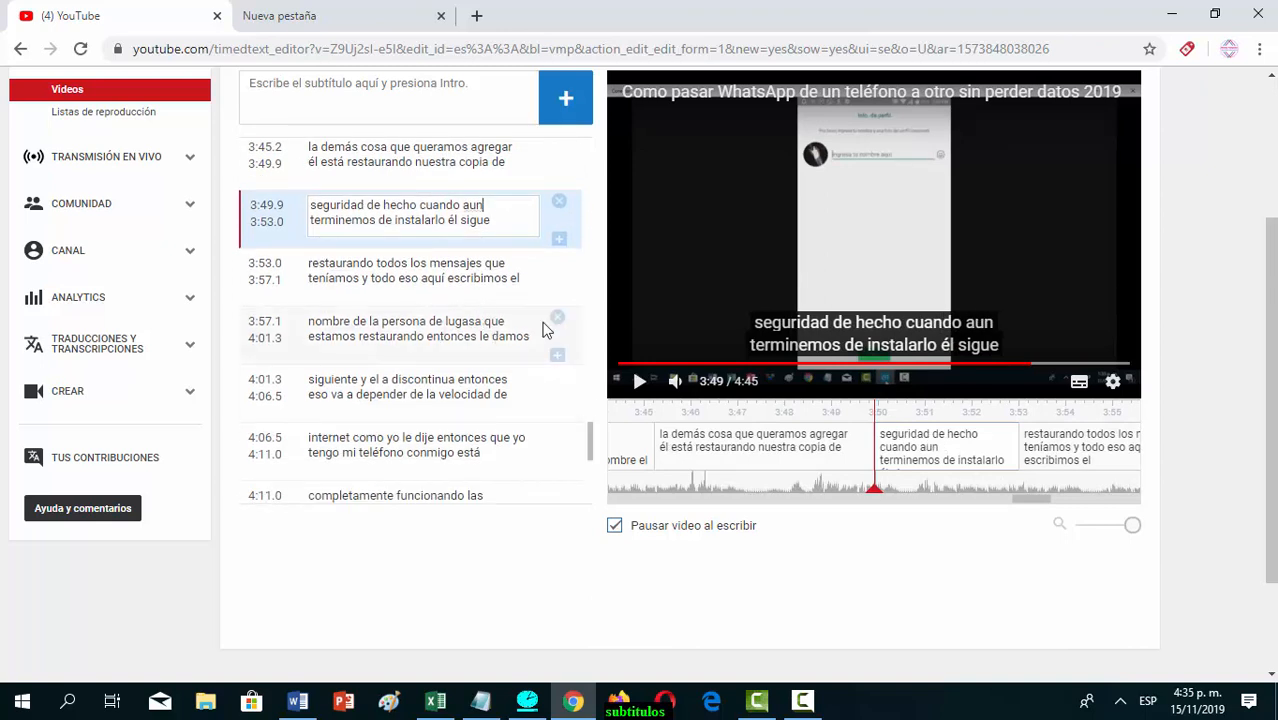
click(314, 328)
click(638, 381)
click(638, 381)
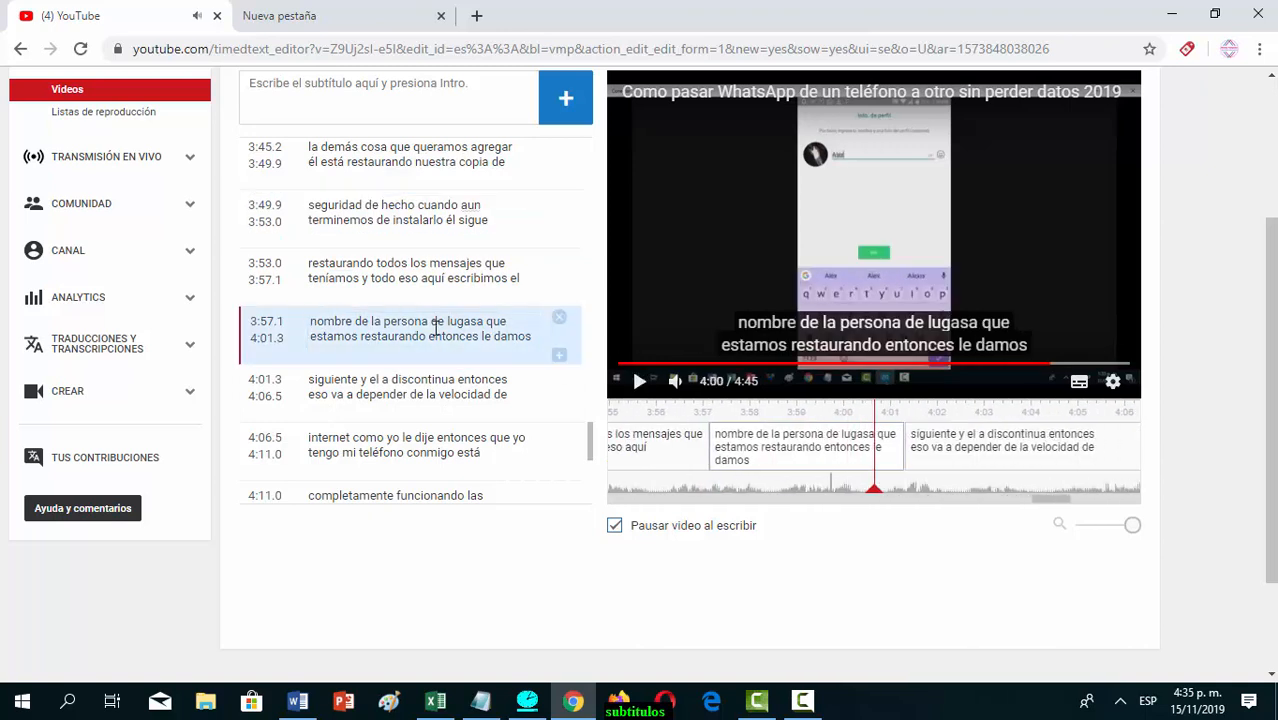
click(483, 321)
key(BackSpace)
key(BackSpace)
key(BackSpace)
key(BackSpace)
key(BackSpace)
key(BackSpace)
key(BackSpace)
text(l Wha)
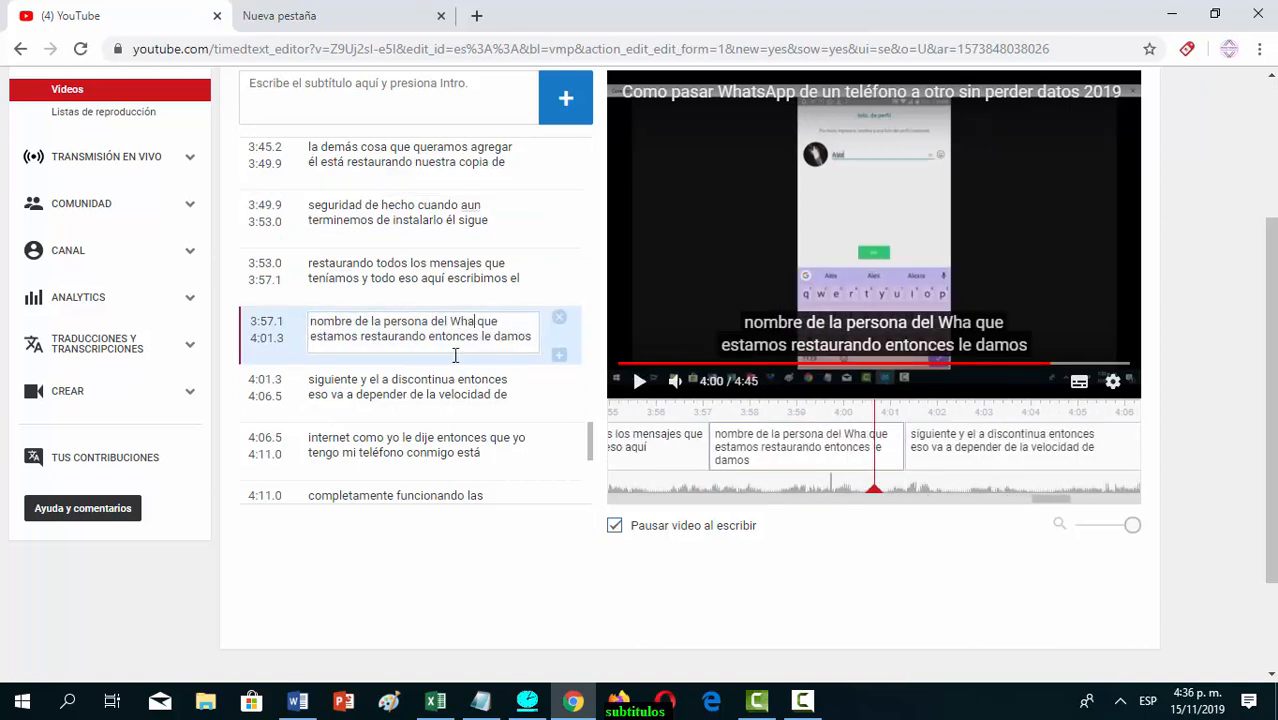
text(tsapp)
Change "a discontinua" to "ahi continua" in the subtitle at 4:01.3
scroll(590, 447, down, 3)
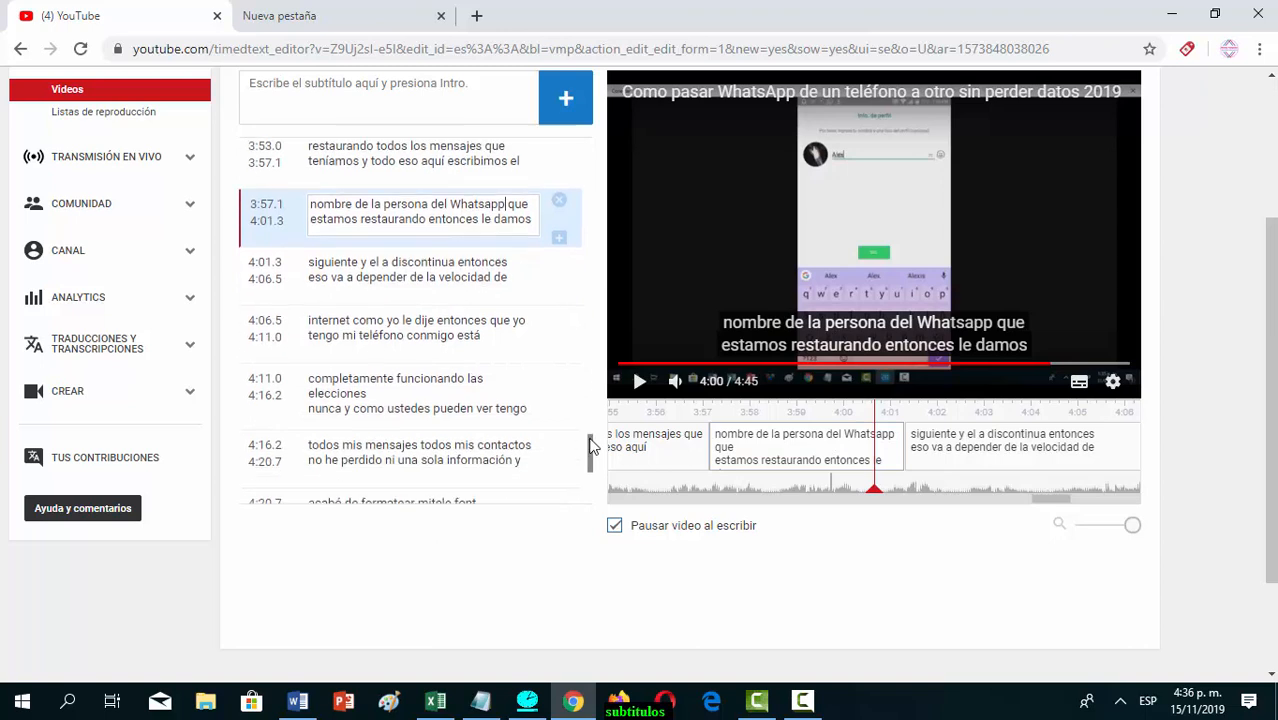
click(406, 257)
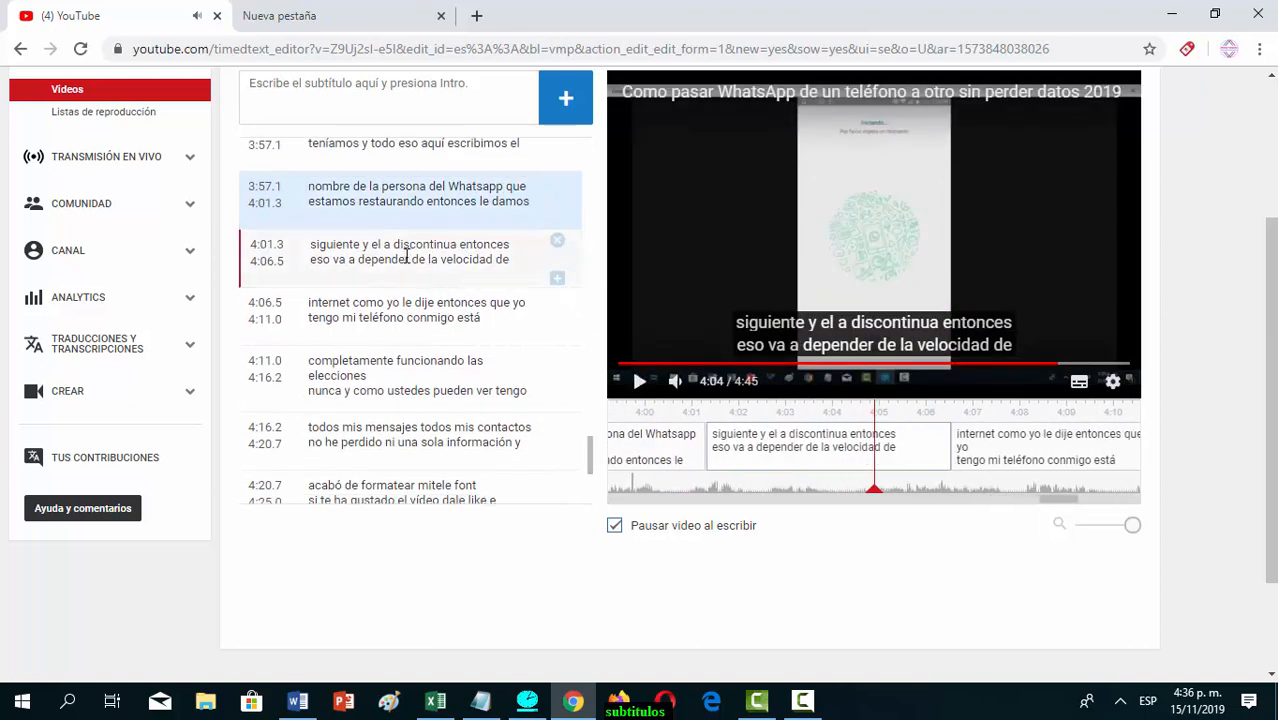
text(hi)
key(BackSpace)
key(BackSpace)
key(BackSpace)
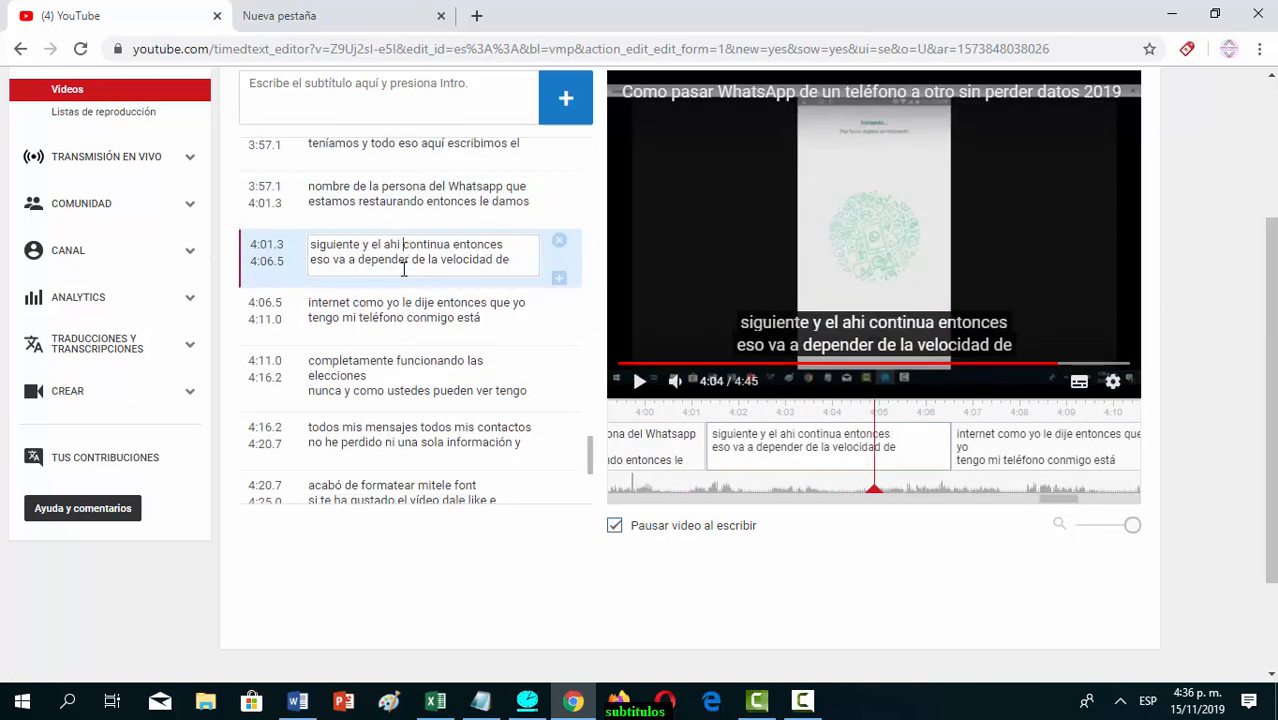
Listen to the subtitle at 4:06.5 and change "conmigo está" to "con mi Whatsapp"
scroll(591, 462, down, 2)
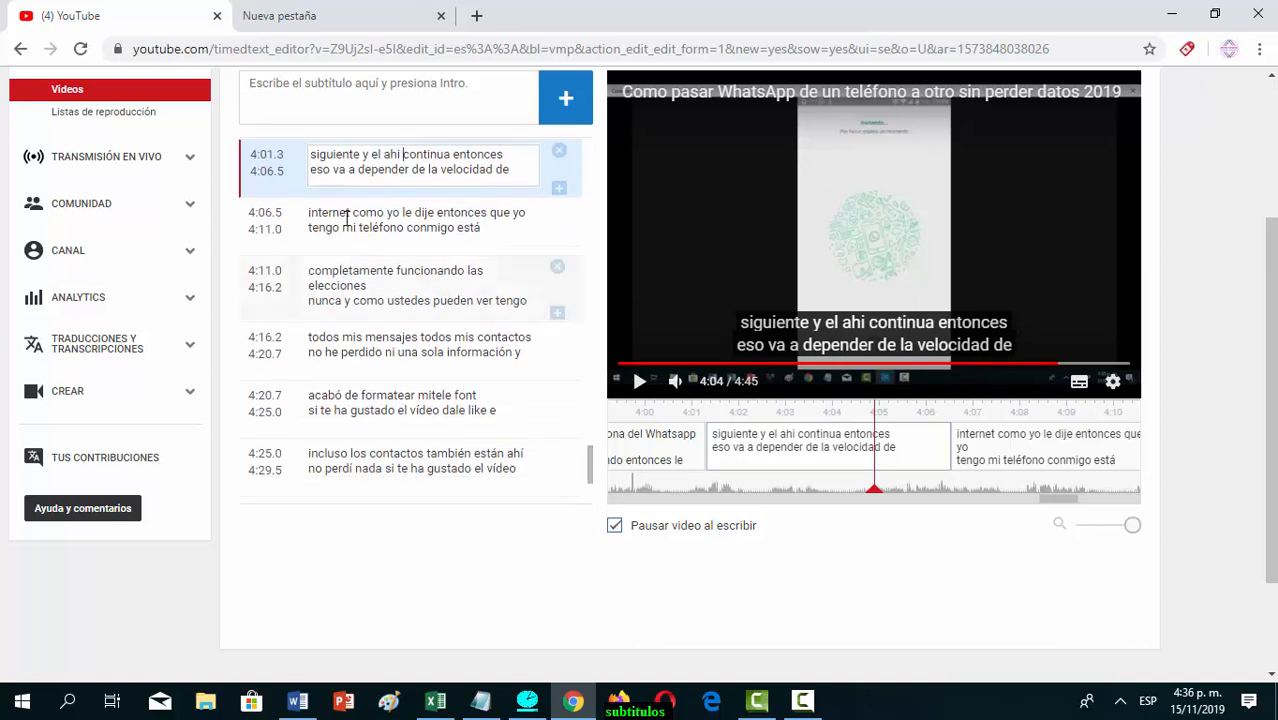
click(337, 227)
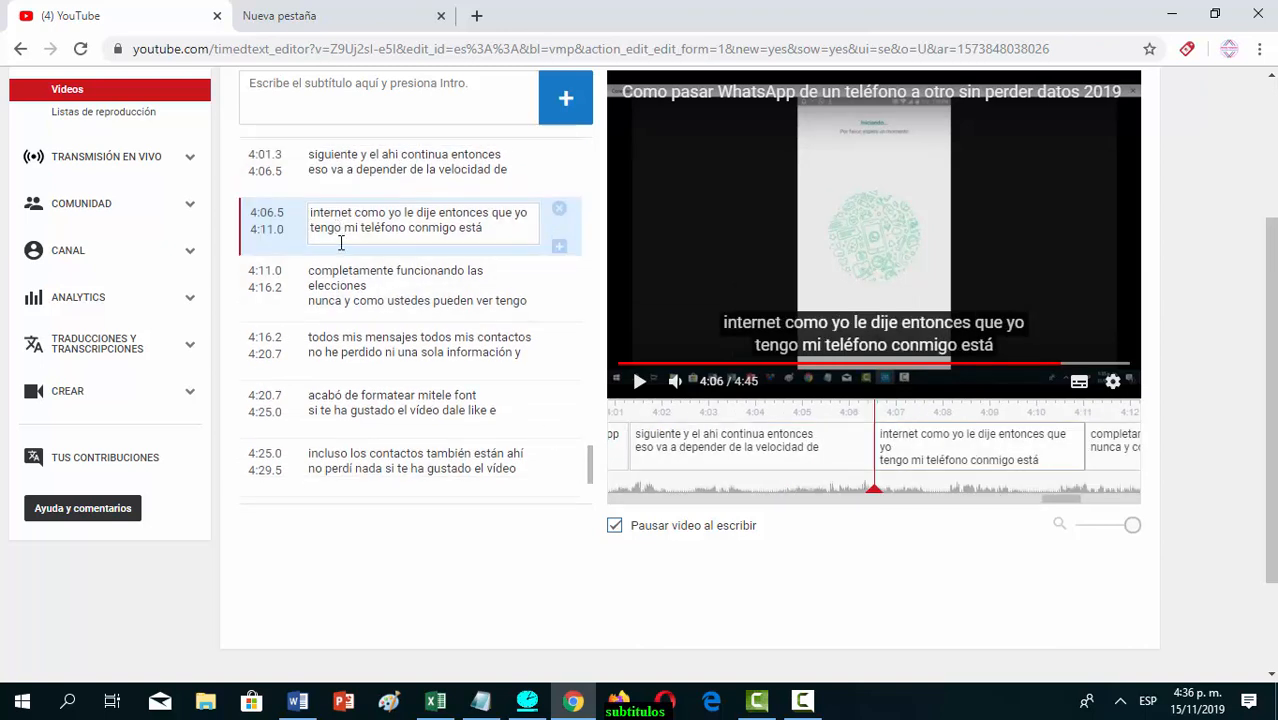
click(639, 380)
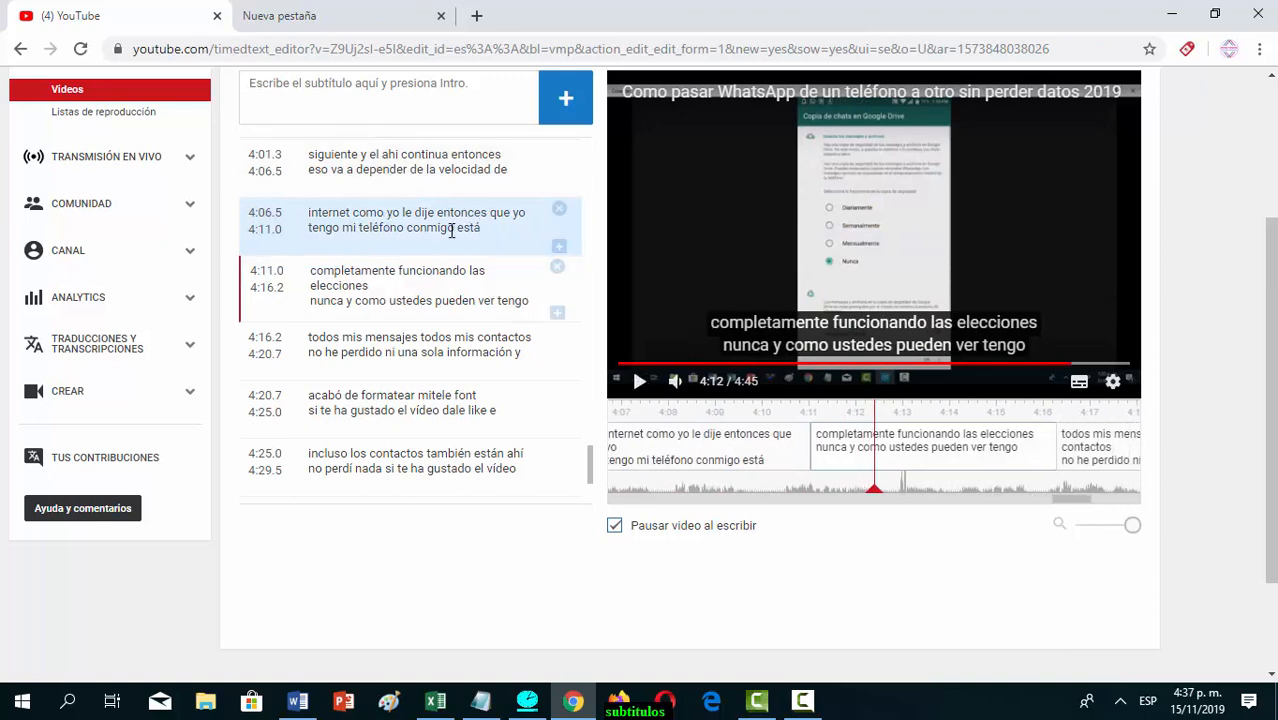
click(451, 231)
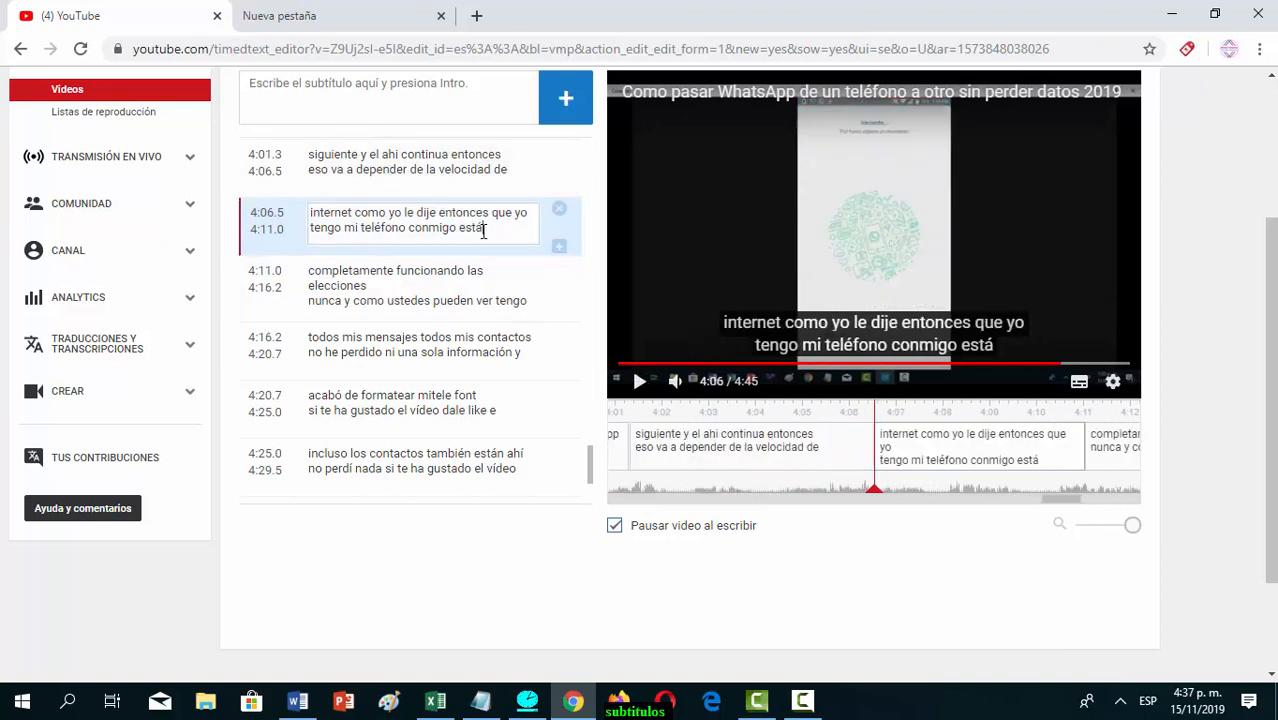
key(BackSpace)
key(BackSpace)
key(BackSpace)
key(BackSpace)
key(BackSpace)
key(BackSpace)
key(BackSpace)
key(BackSpace)
key(BackSpace)
text(mi Wh)
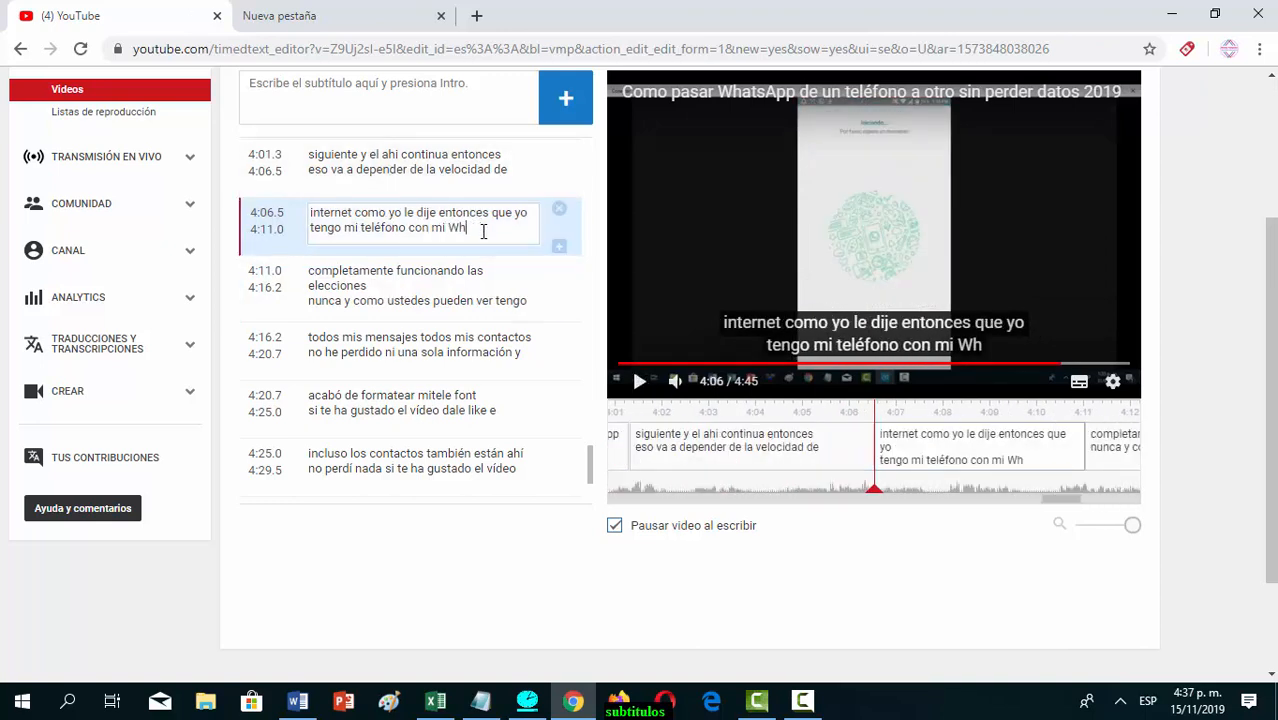
text(atsapp)
Listen to the passage and replace "las elecciones" with "selecciones" in the subtitle at 4:11.0
click(640, 380)
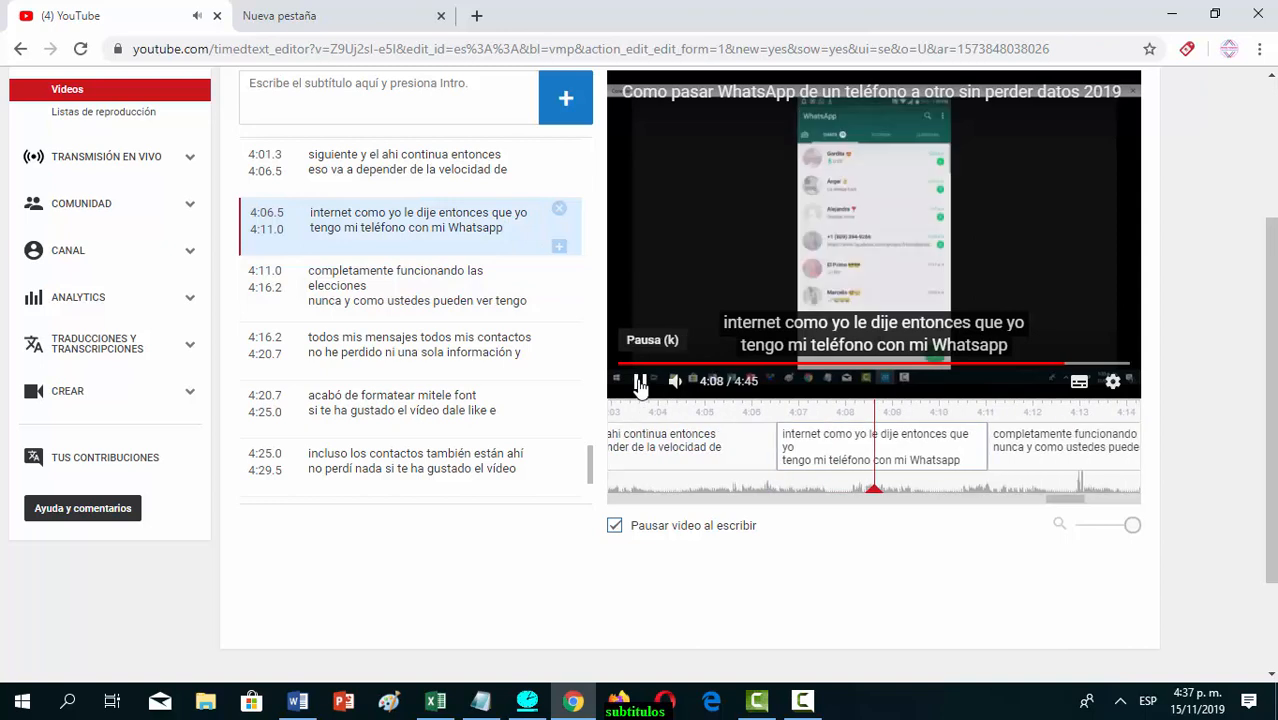
click(640, 381)
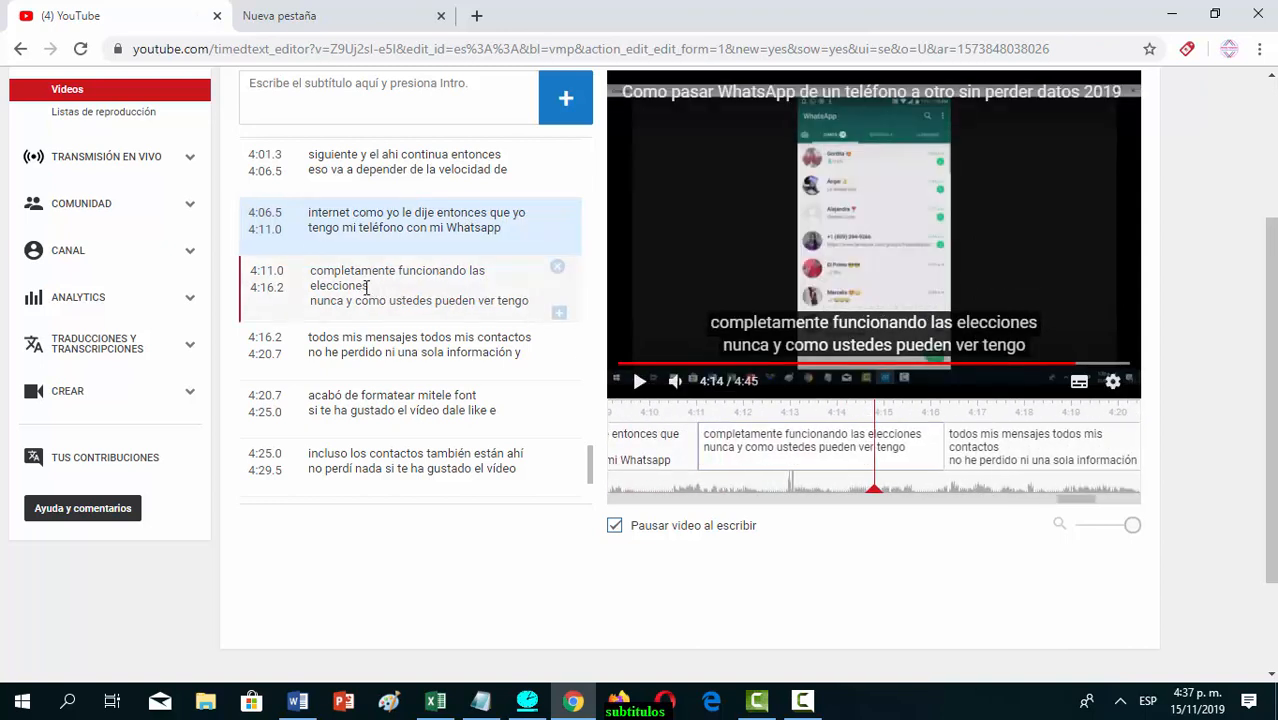
click(489, 271)
key(BackSpace)
key(BackSpace)
key(BackSpace)
key(BackSpace)
text(s)
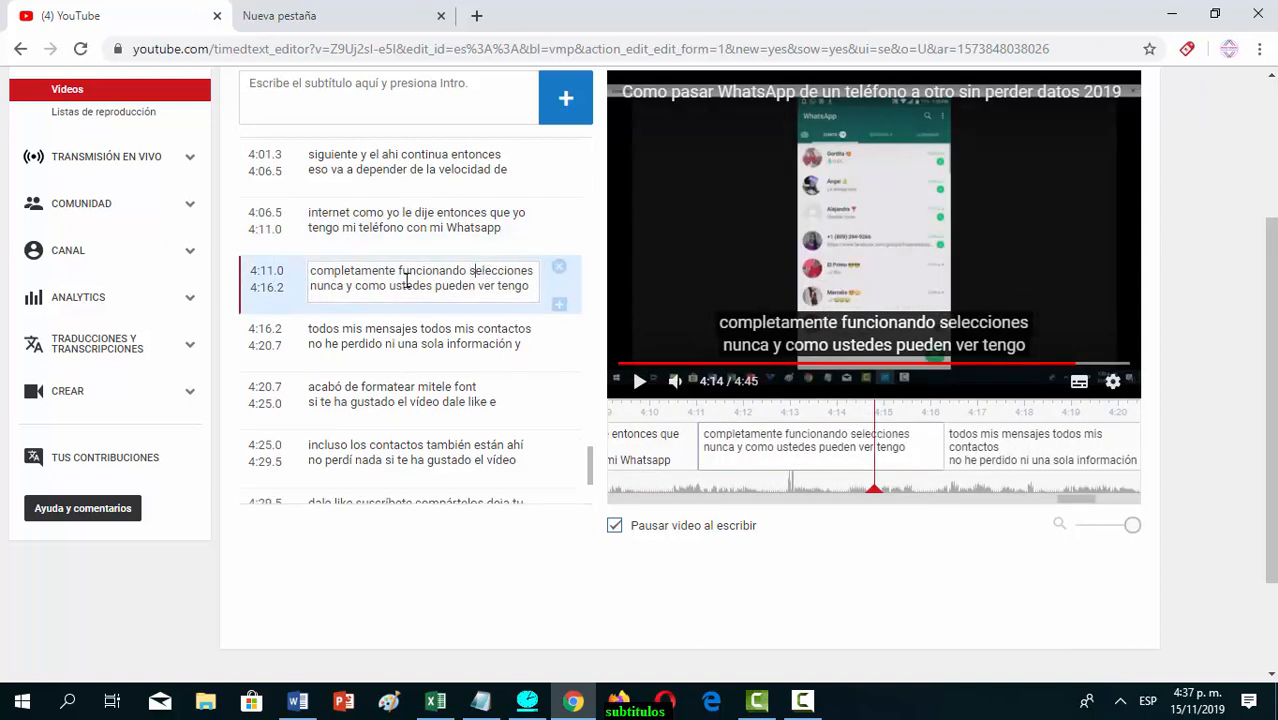
Add a period after "mensajes" in the subtitle at 4:16.2
scroll(410, 270, down, 1)
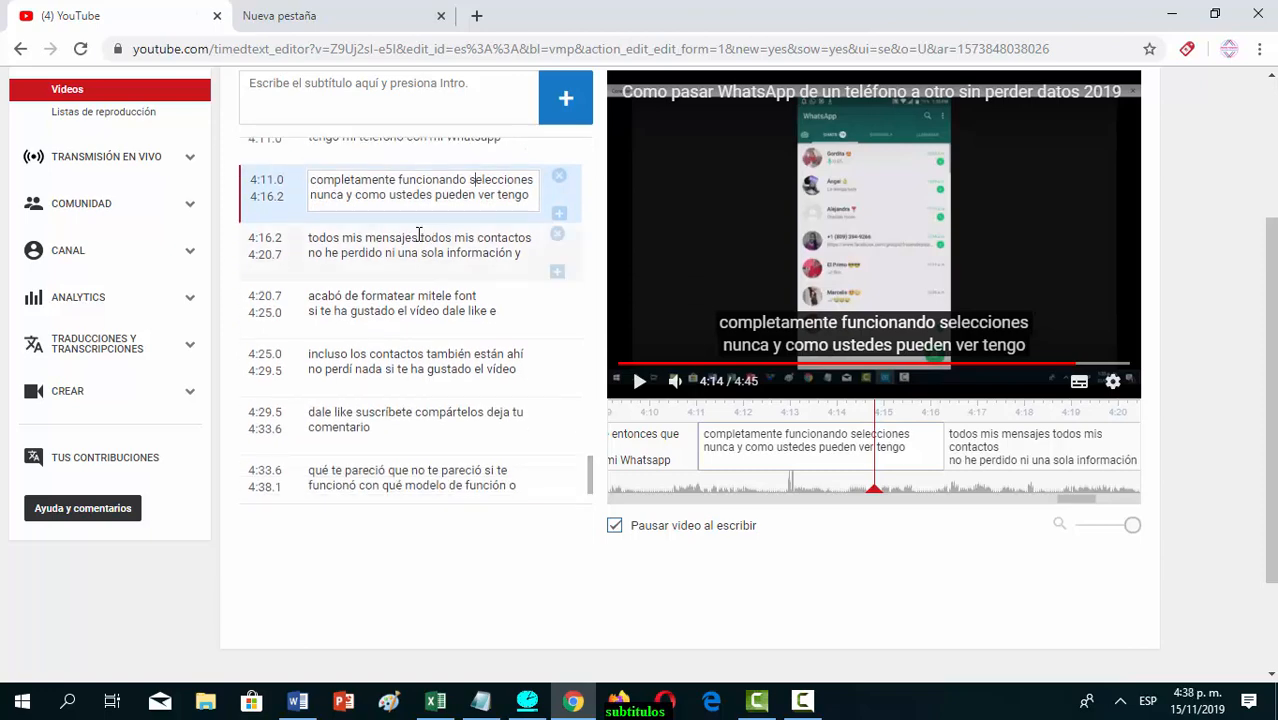
click(420, 237)
text(.)
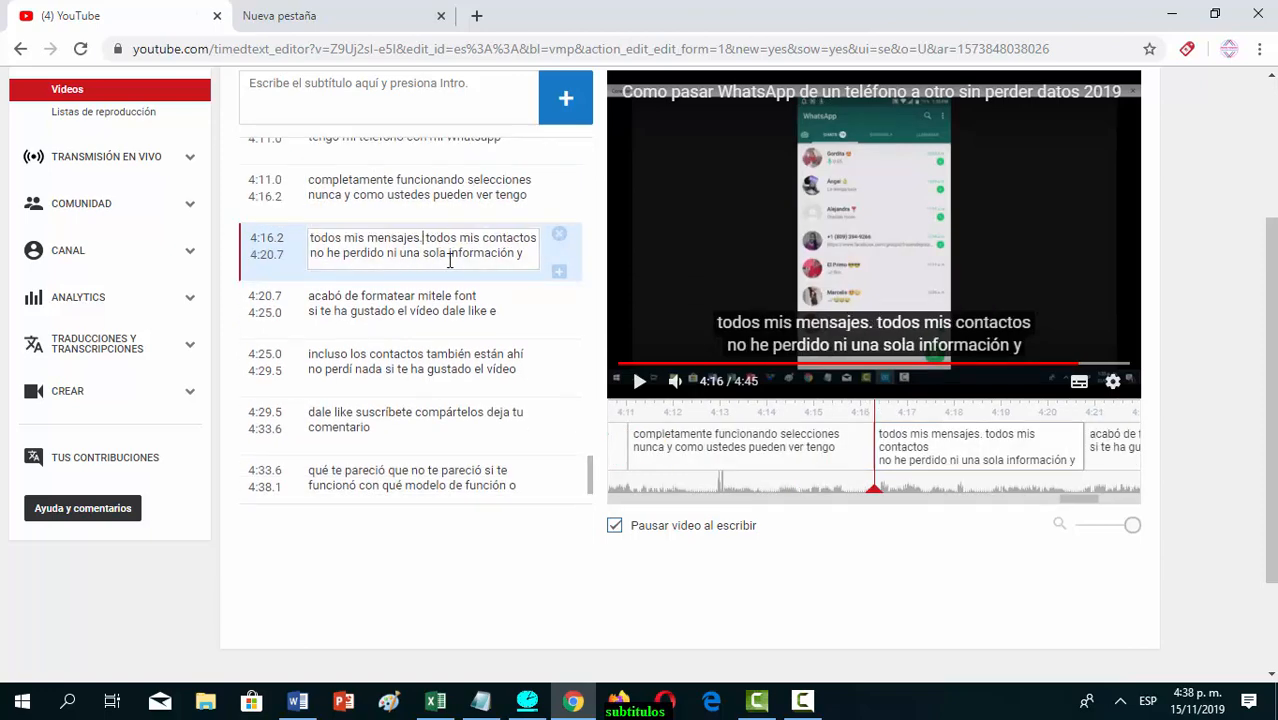
Listen to the passage and change "mitele font" to "mi telefono" in the subtitle at 4:20.7
click(640, 382)
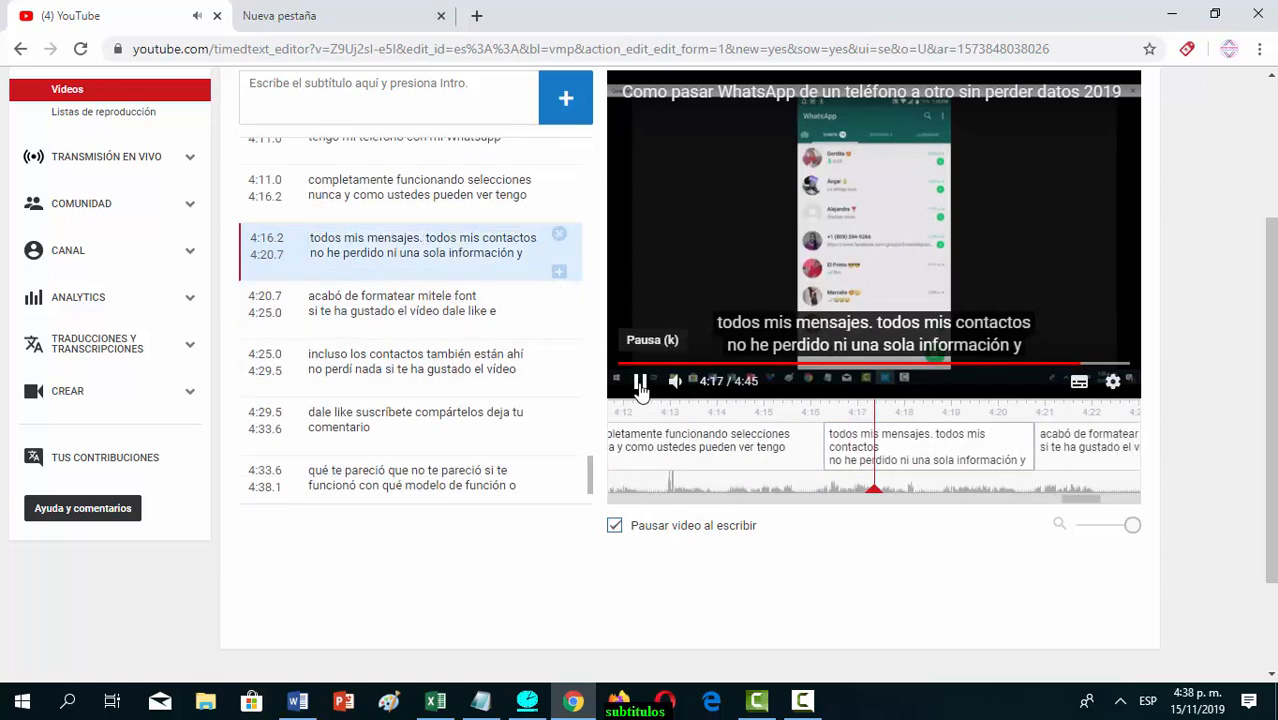
click(482, 296)
key(BackSpace)
key(BackSpace)
key(BackSpace)
key(BackSpace)
key(BackSpace)
key(BackSpace)
key(BackSpace)
key(BackSpace)
key(BackSpace)
text(telefono)
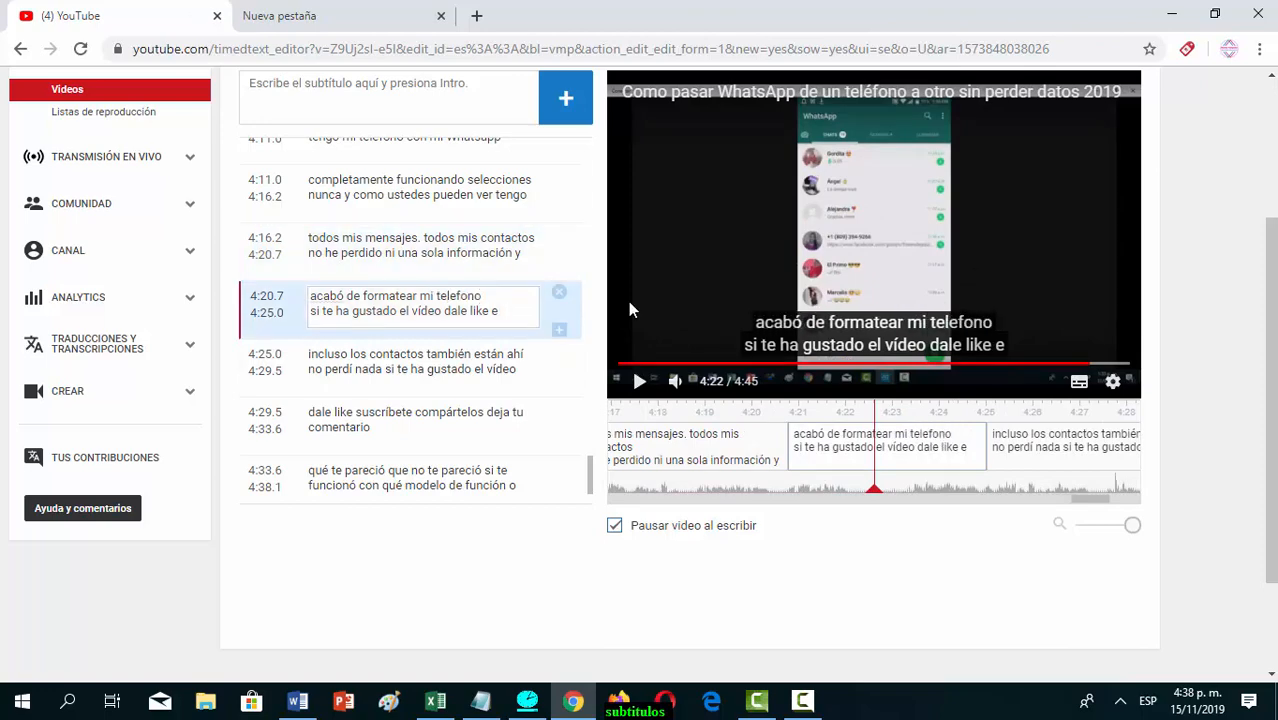
Play the video from 4:22 to 4:43 to check the remaining subtitles against the audio
drag(593, 460, 591, 470)
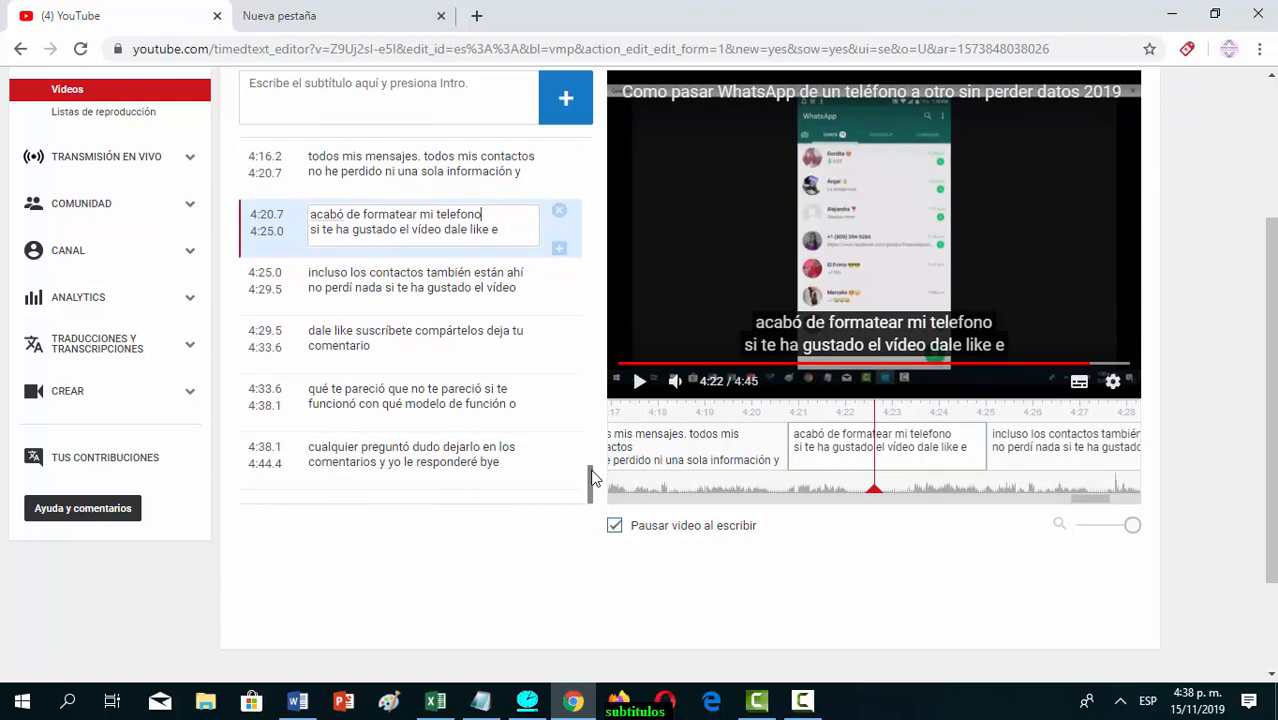
click(640, 381)
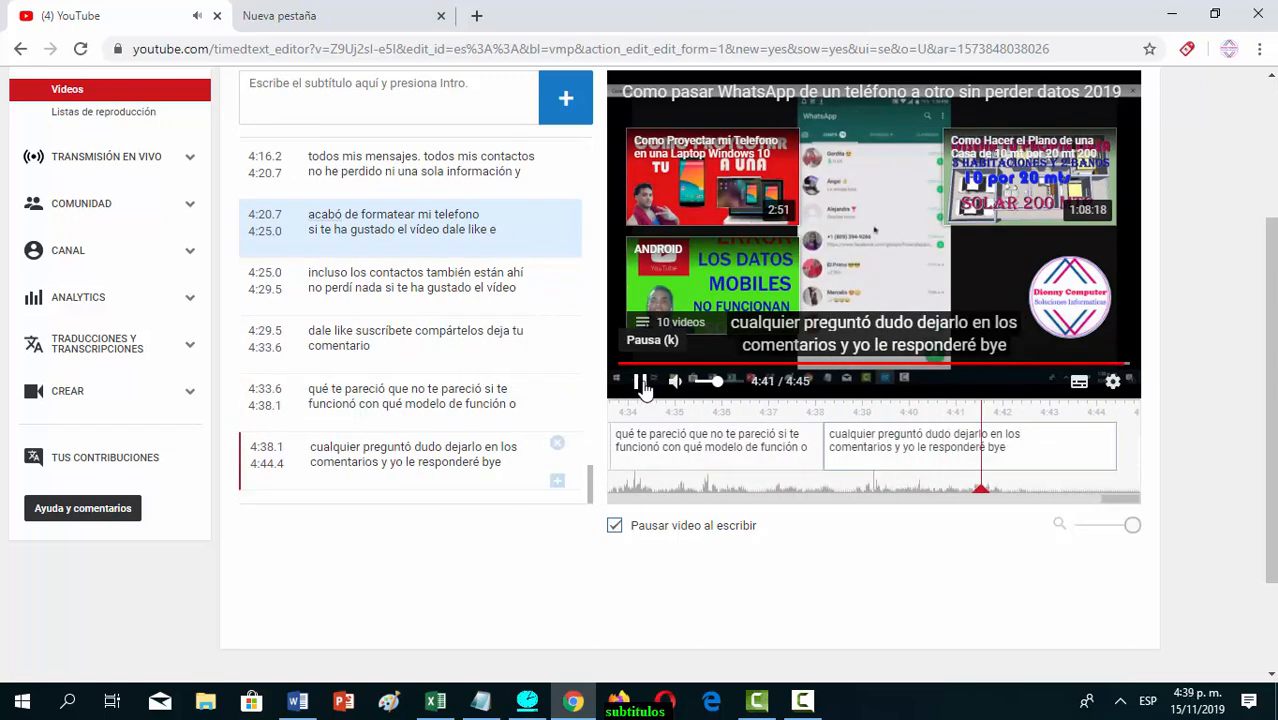
click(643, 385)
drag(1272, 370, 1272, 230)
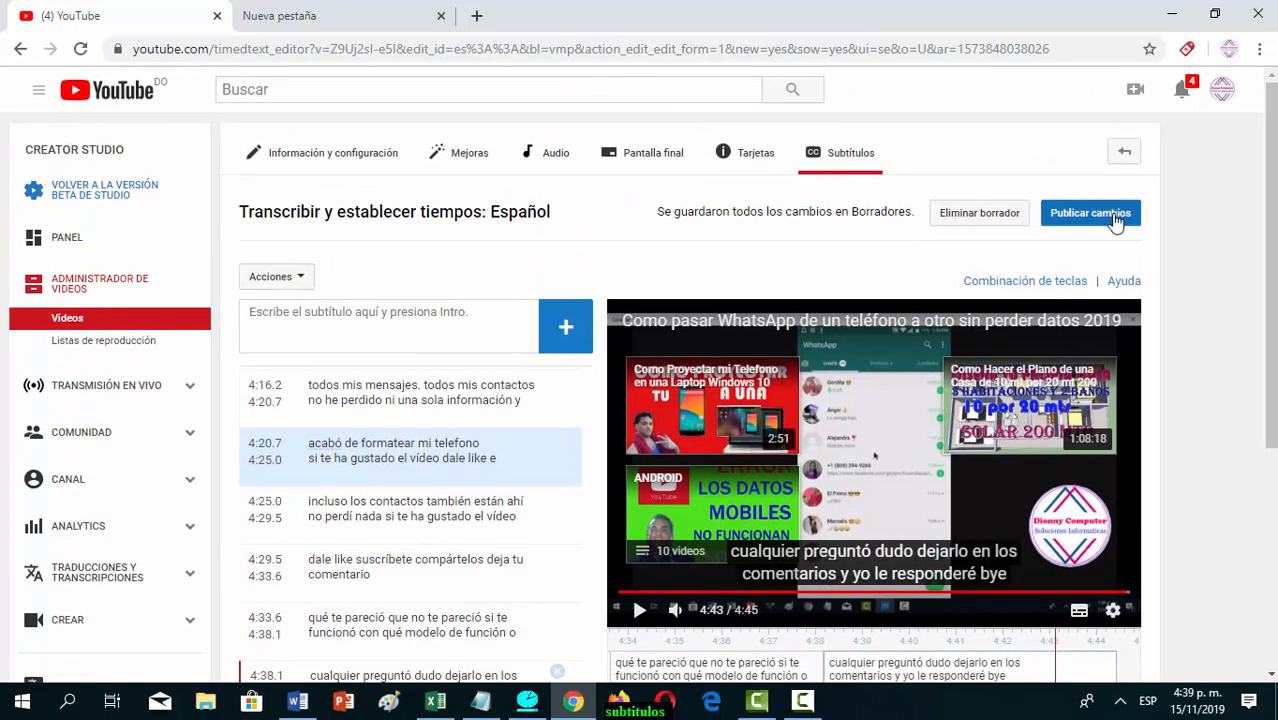
Publish the corrected Spanish subtitles
click(1112, 213)
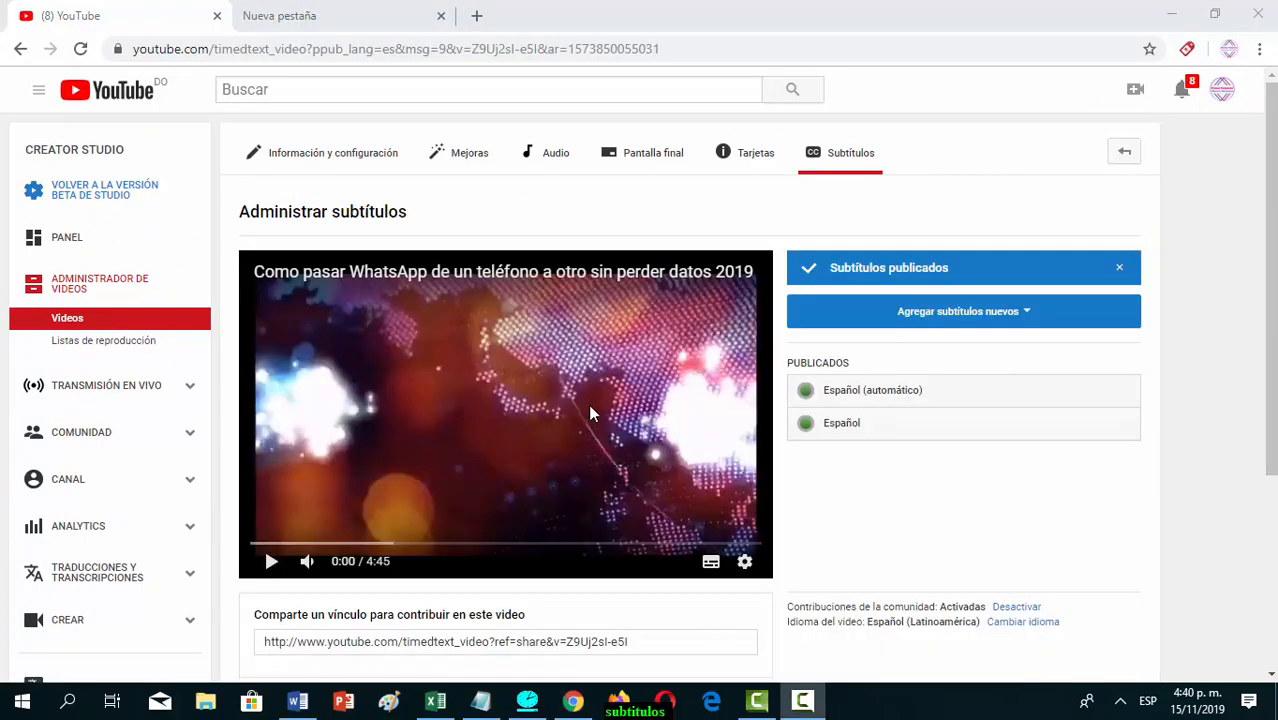
Open YouTube Studio in the other browser tab and go to the channel's Analytics
click(320, 10)
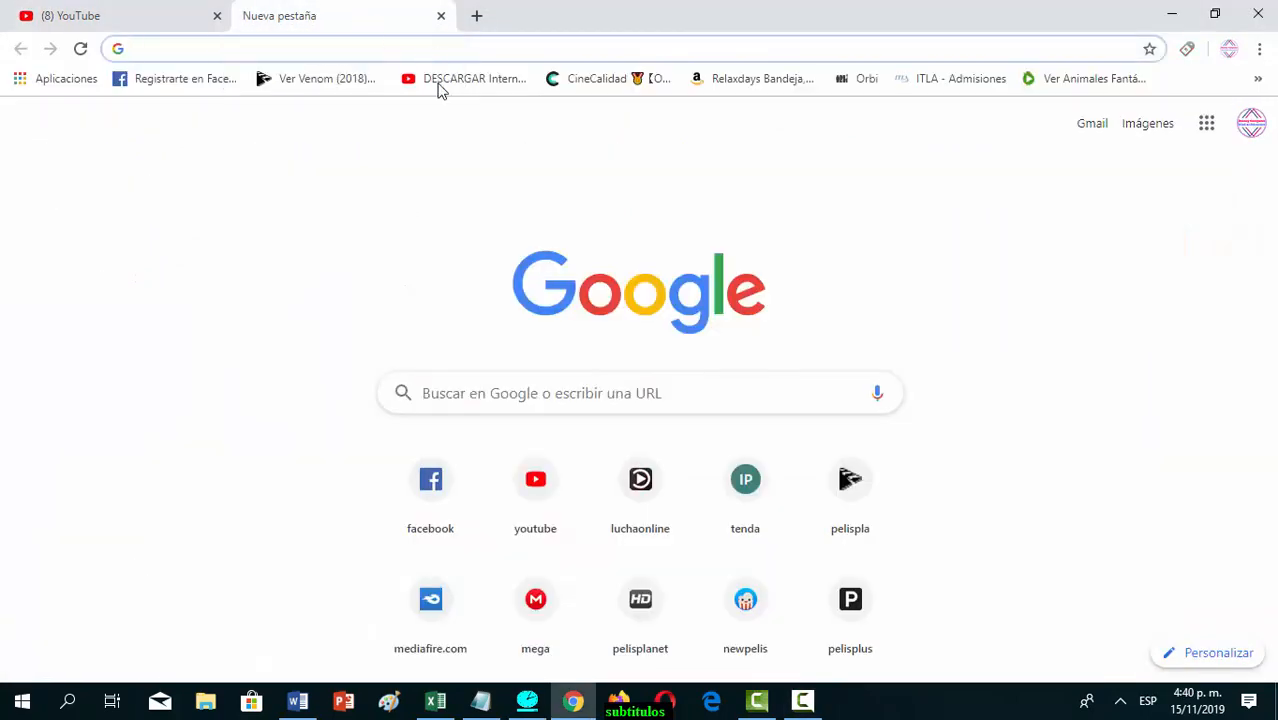
click(536, 490)
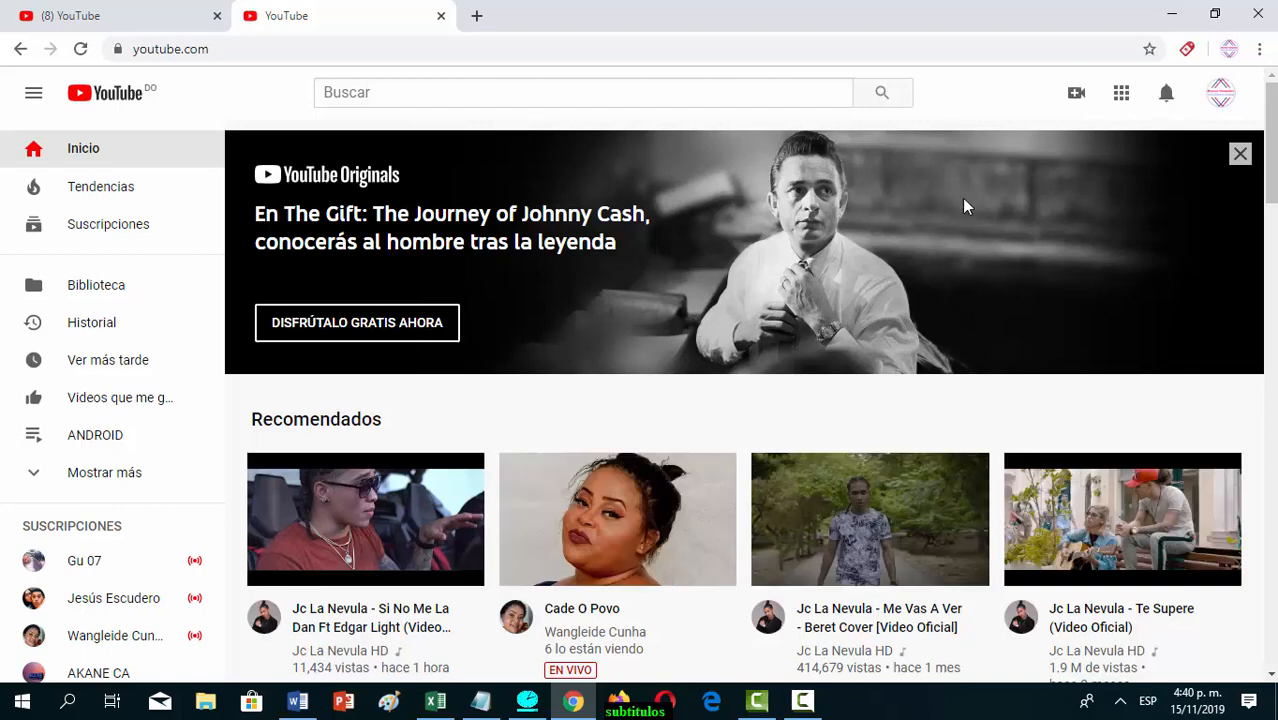
click(1219, 99)
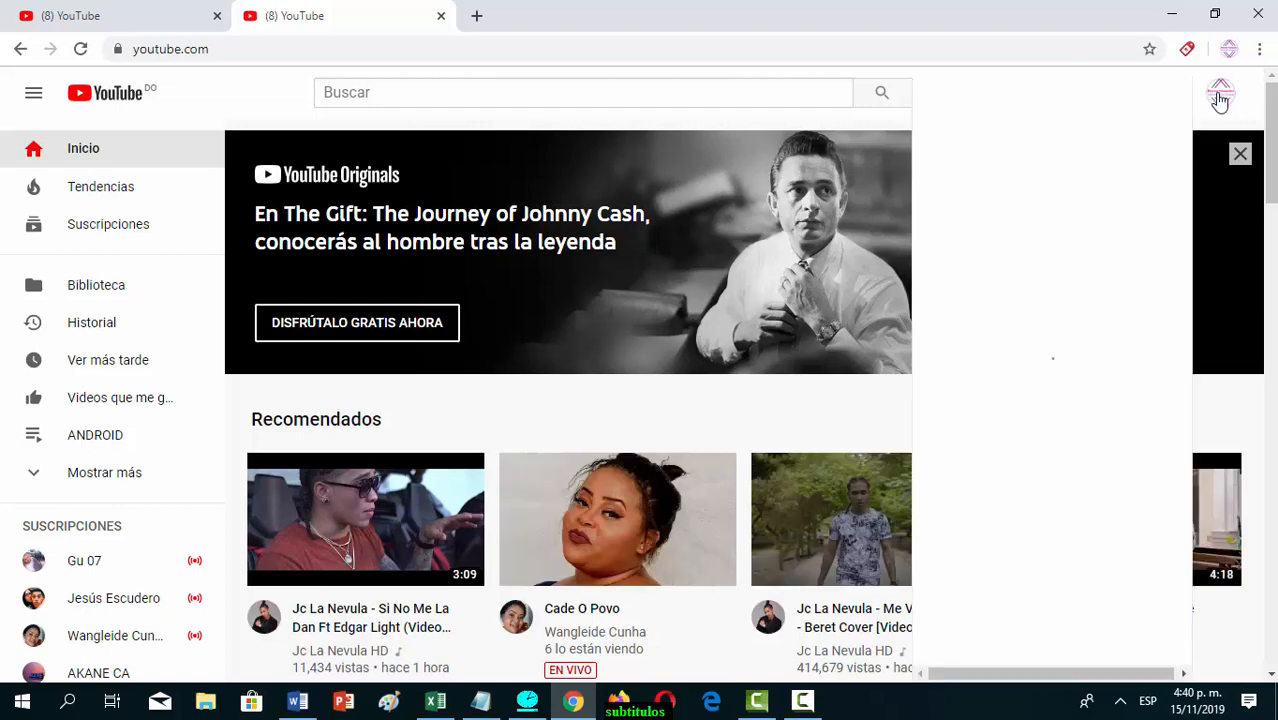
click(1068, 274)
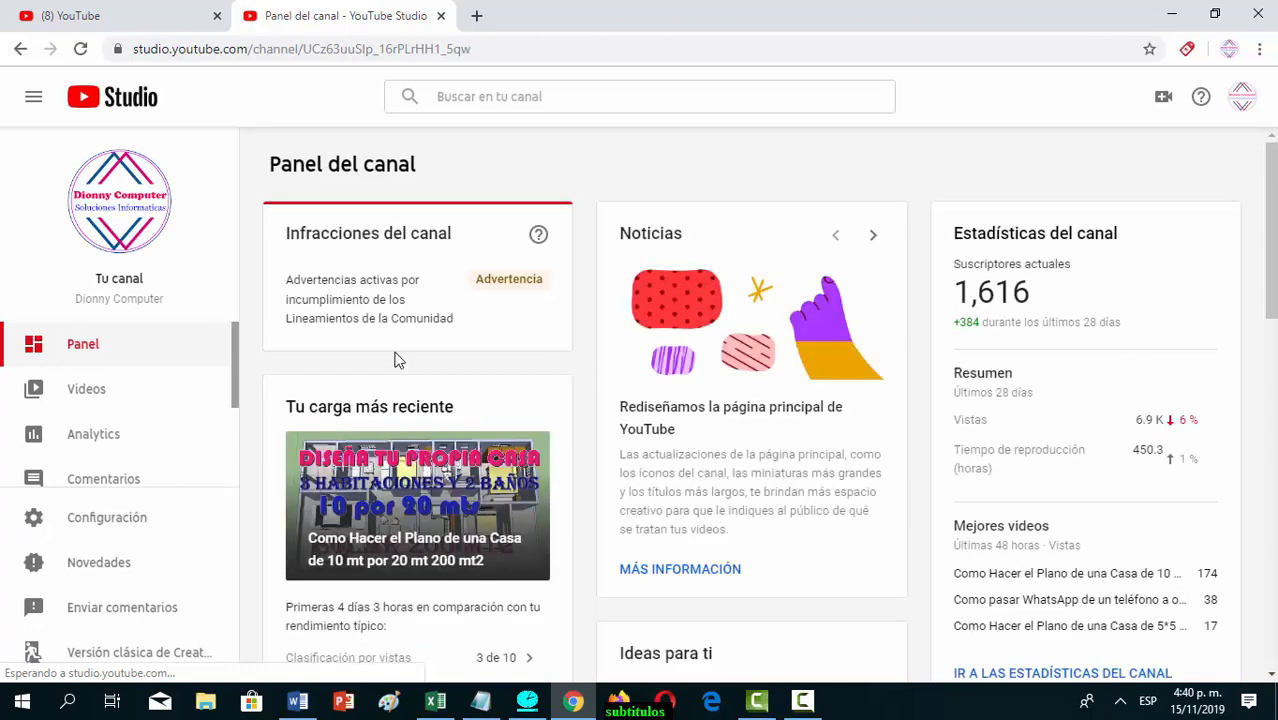
click(100, 446)
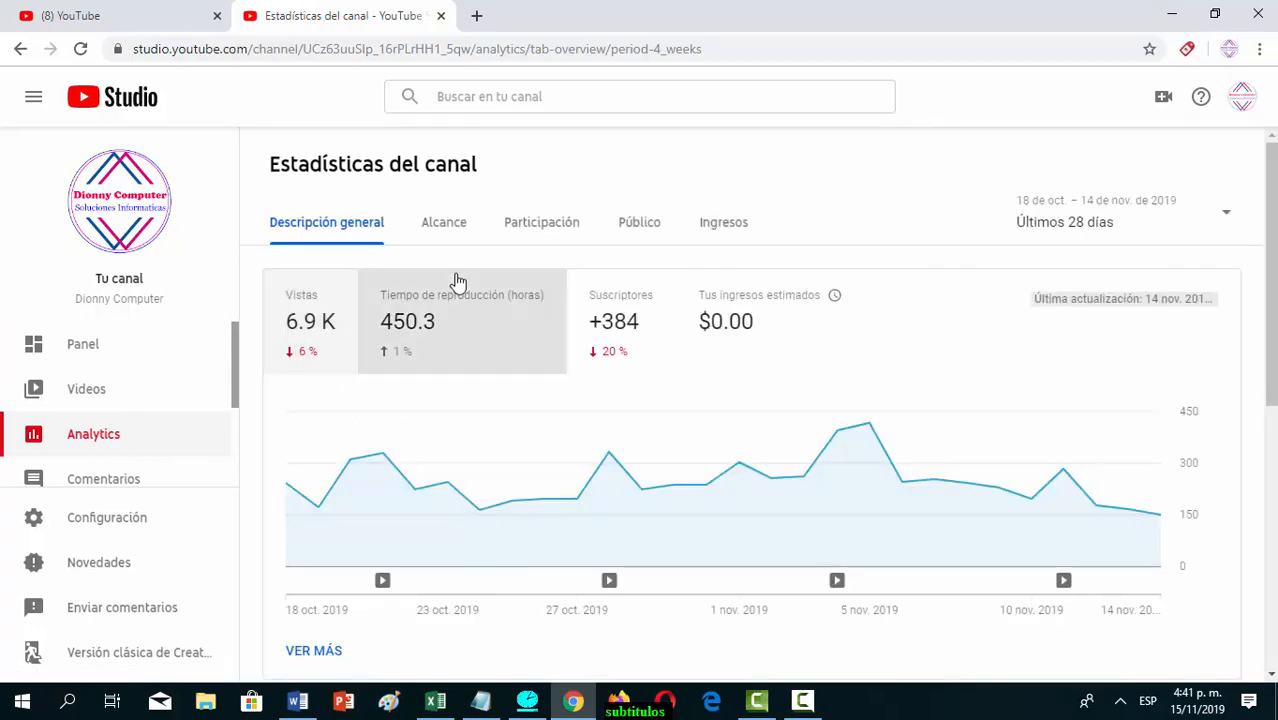
Review the channel's Público statistics and open the detailed report for Países principales
click(632, 224)
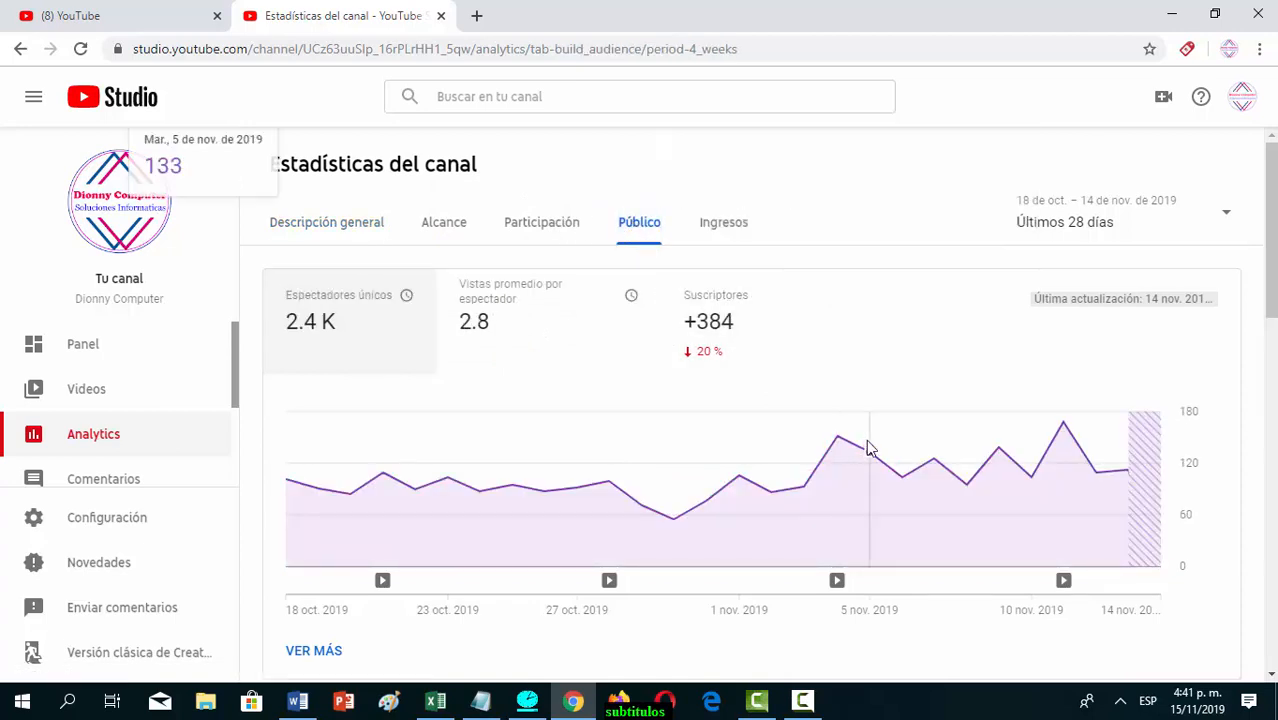
scroll(1266, 346, down, 3)
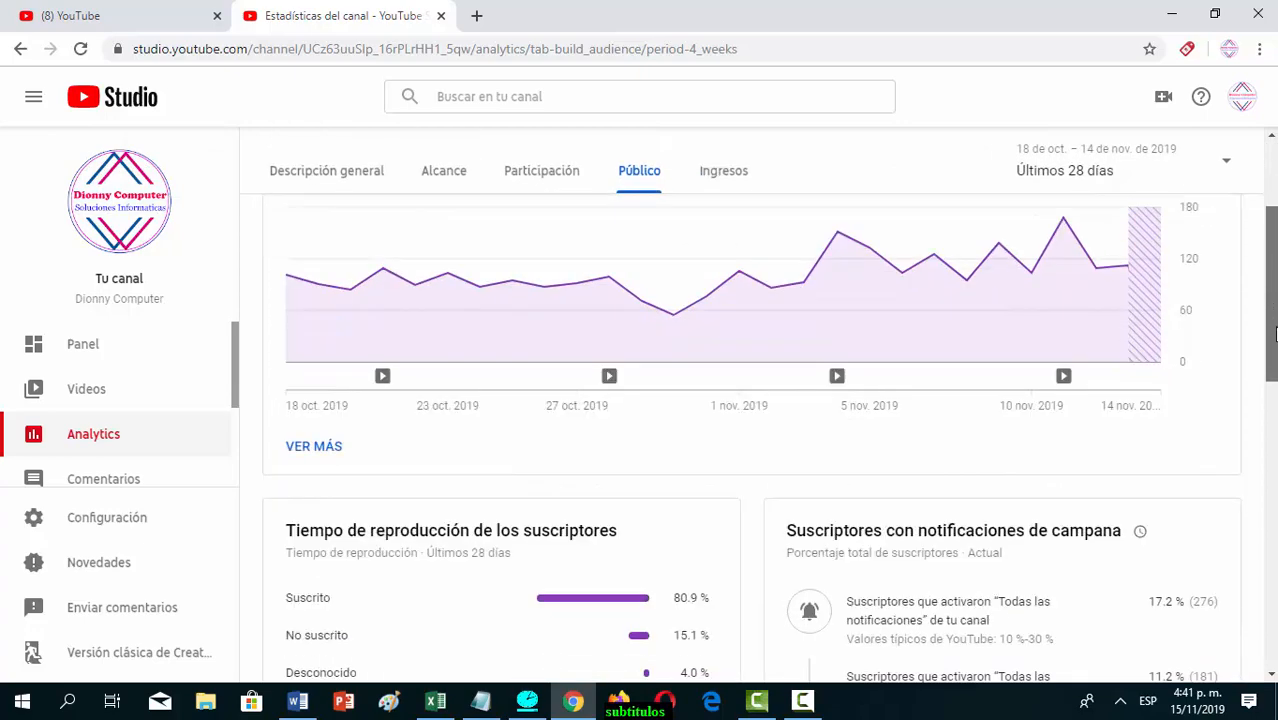
scroll(750, 440, down, 4)
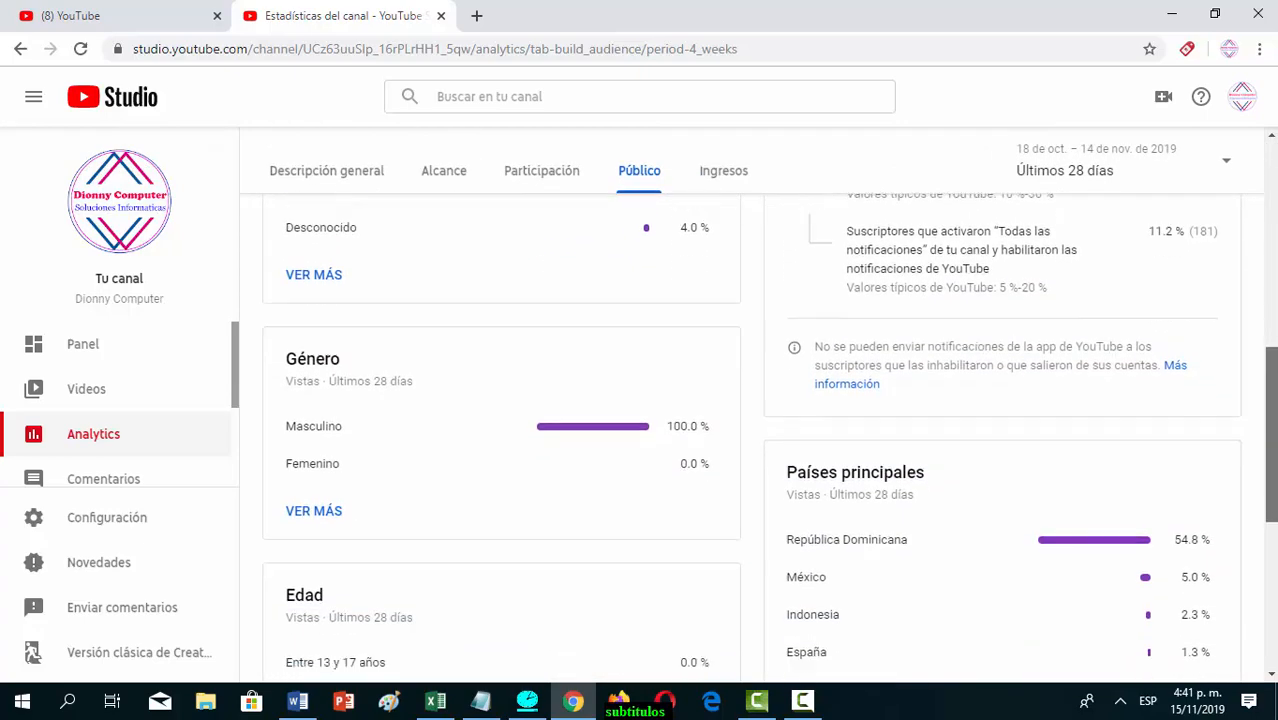
scroll(997, 474, down, 1)
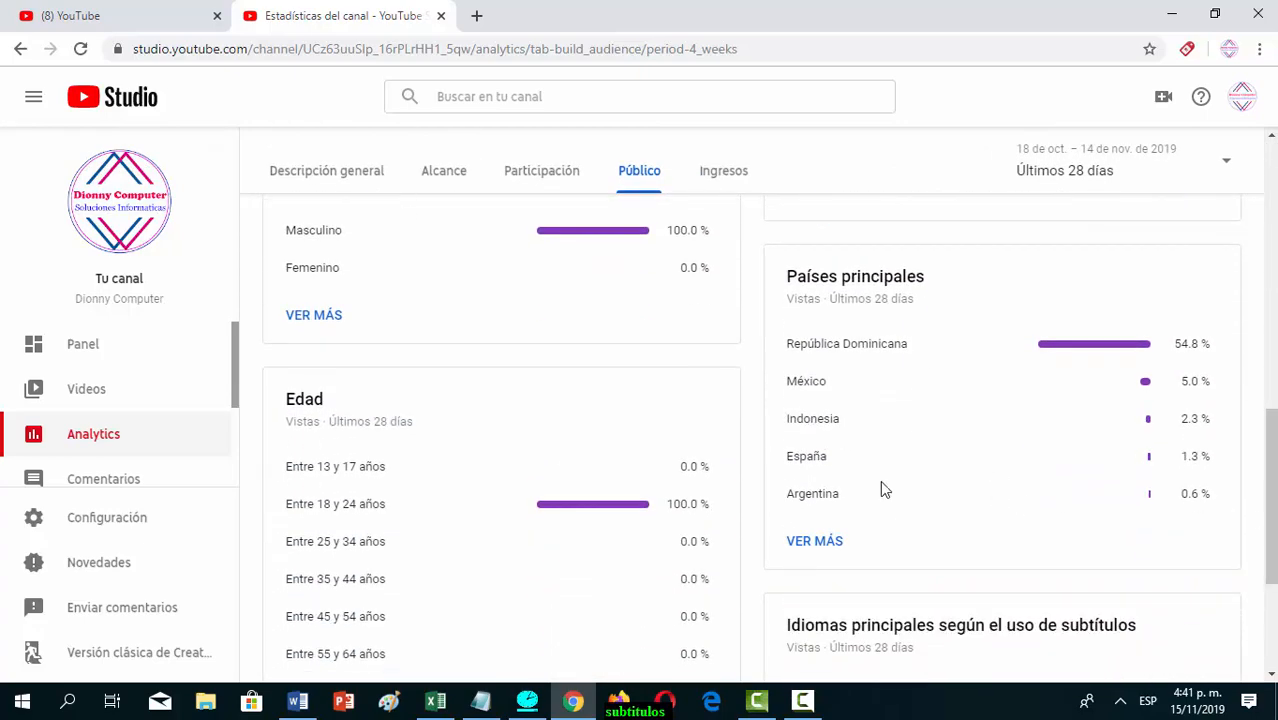
click(822, 547)
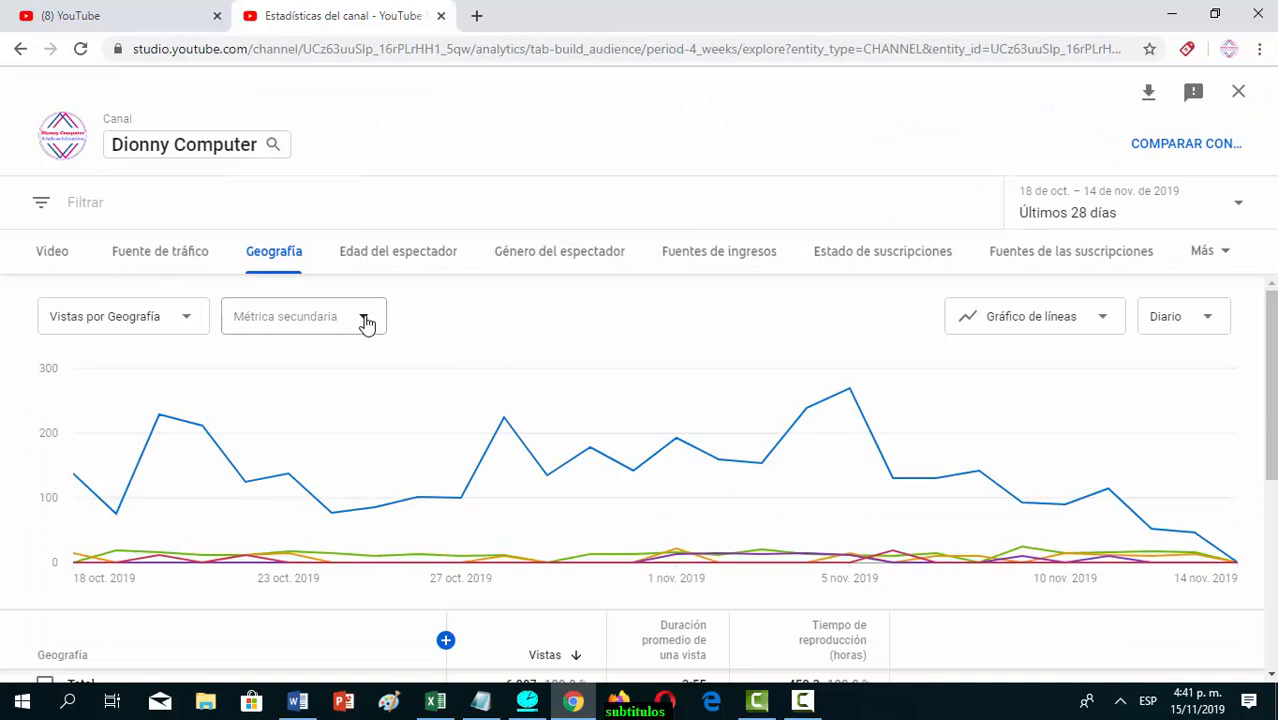
Display the views by geography as a bar chart and examine the country table down to its last row
click(1104, 318)
click(1055, 340)
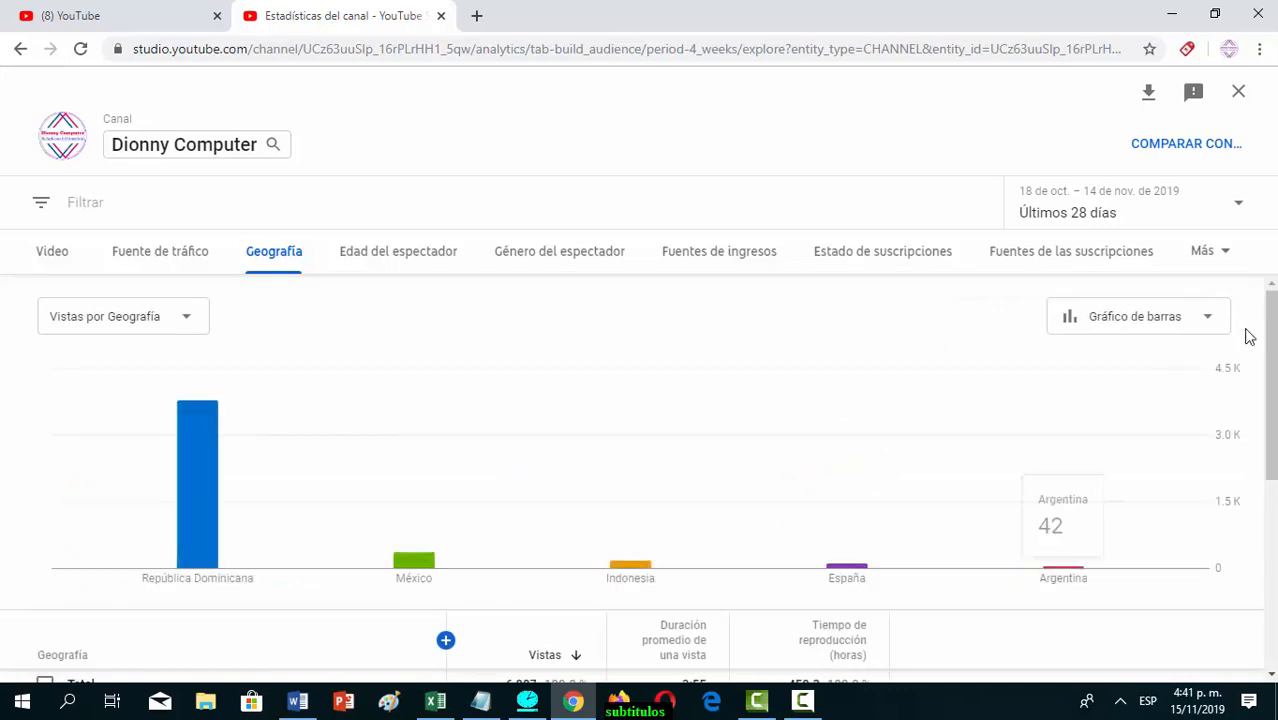
scroll(1273, 380, down, 2)
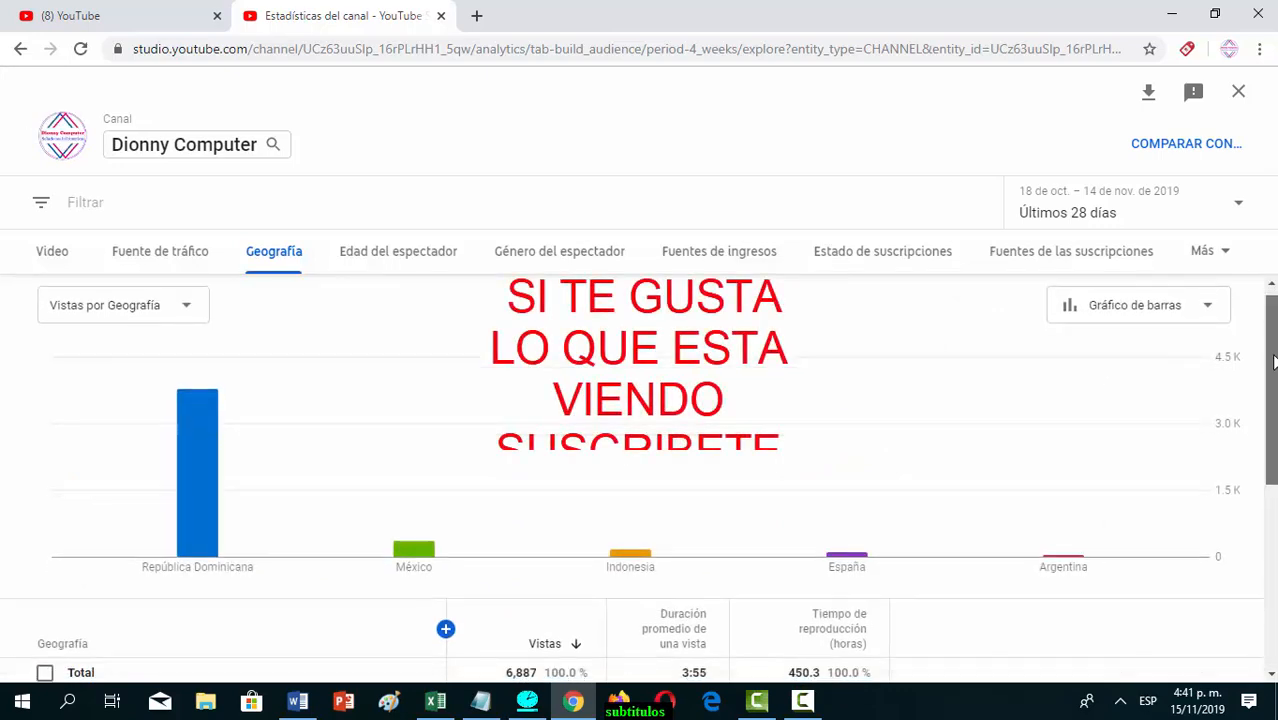
drag(1273, 407, 1273, 517)
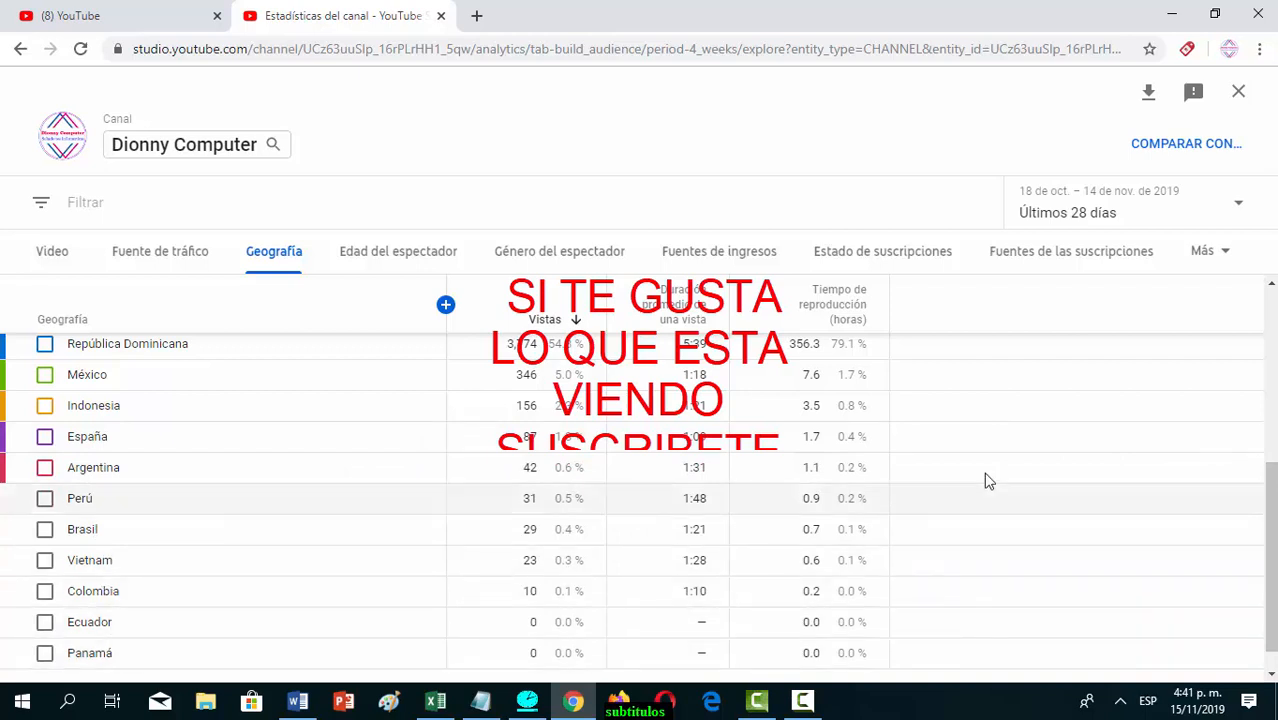
scroll(1268, 514, down, 1)
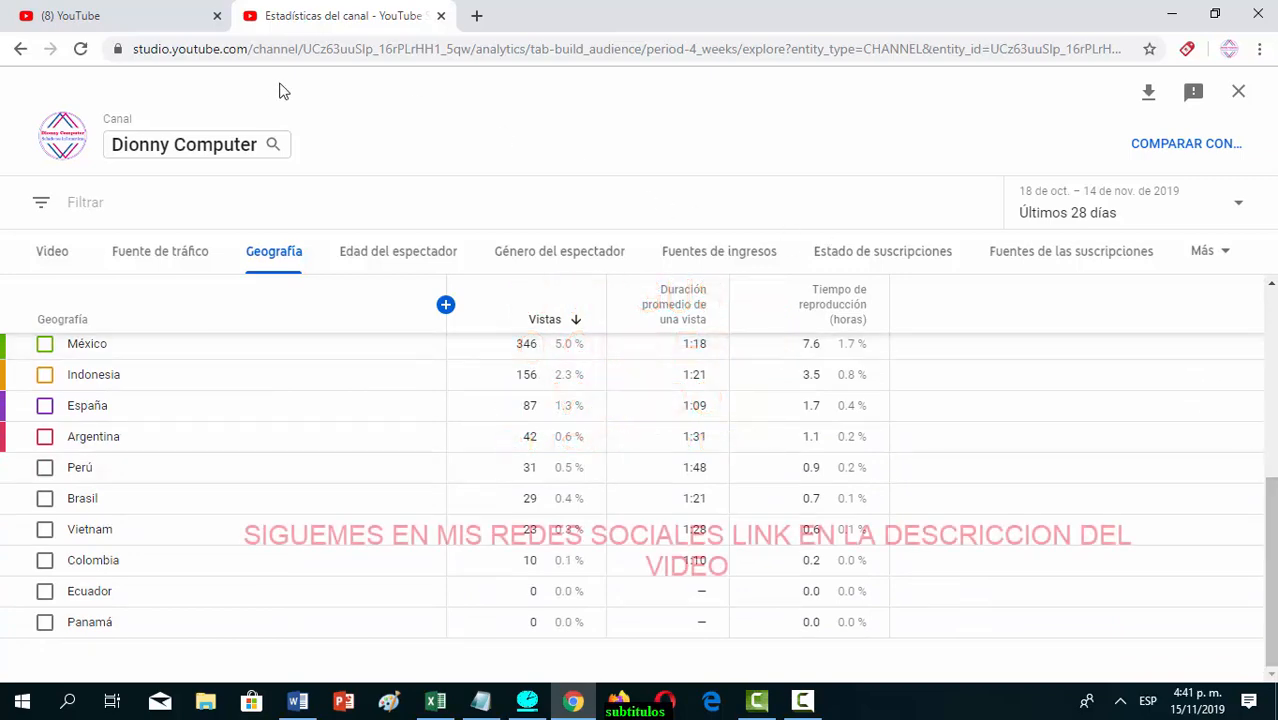
Return to the video's subtitle management page and create new subtitles in Inglés
click(138, 10)
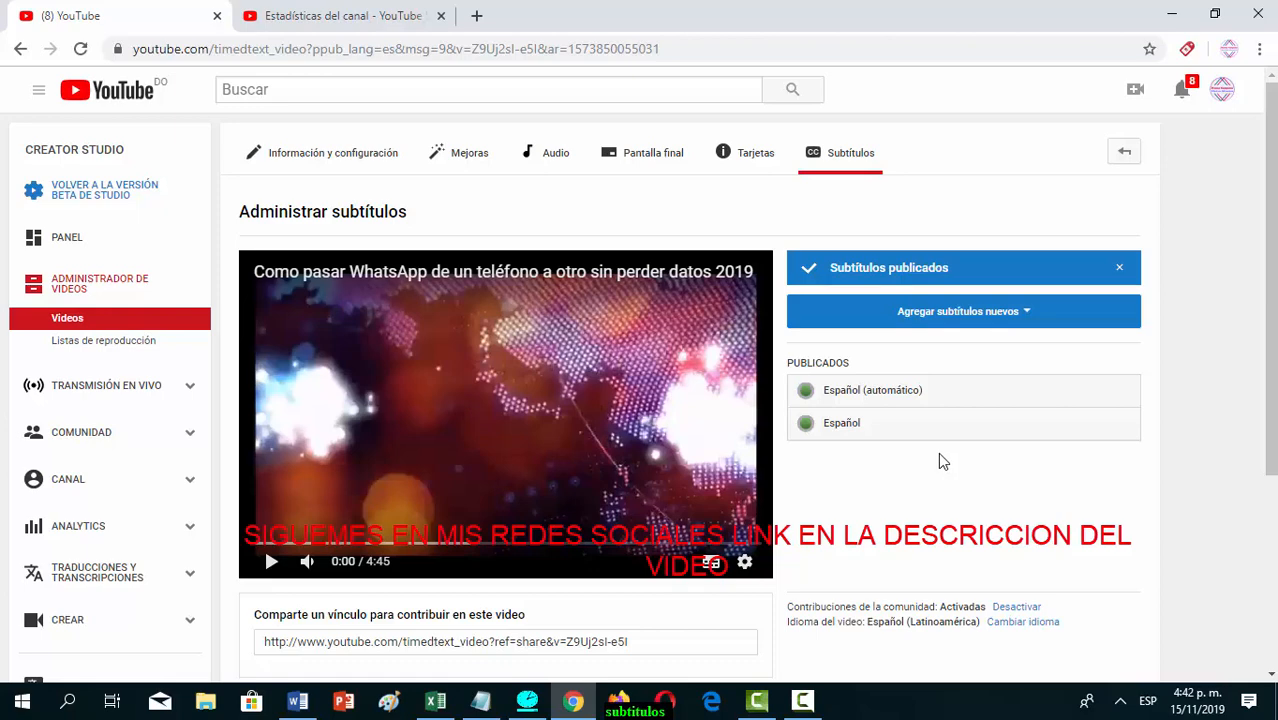
click(983, 318)
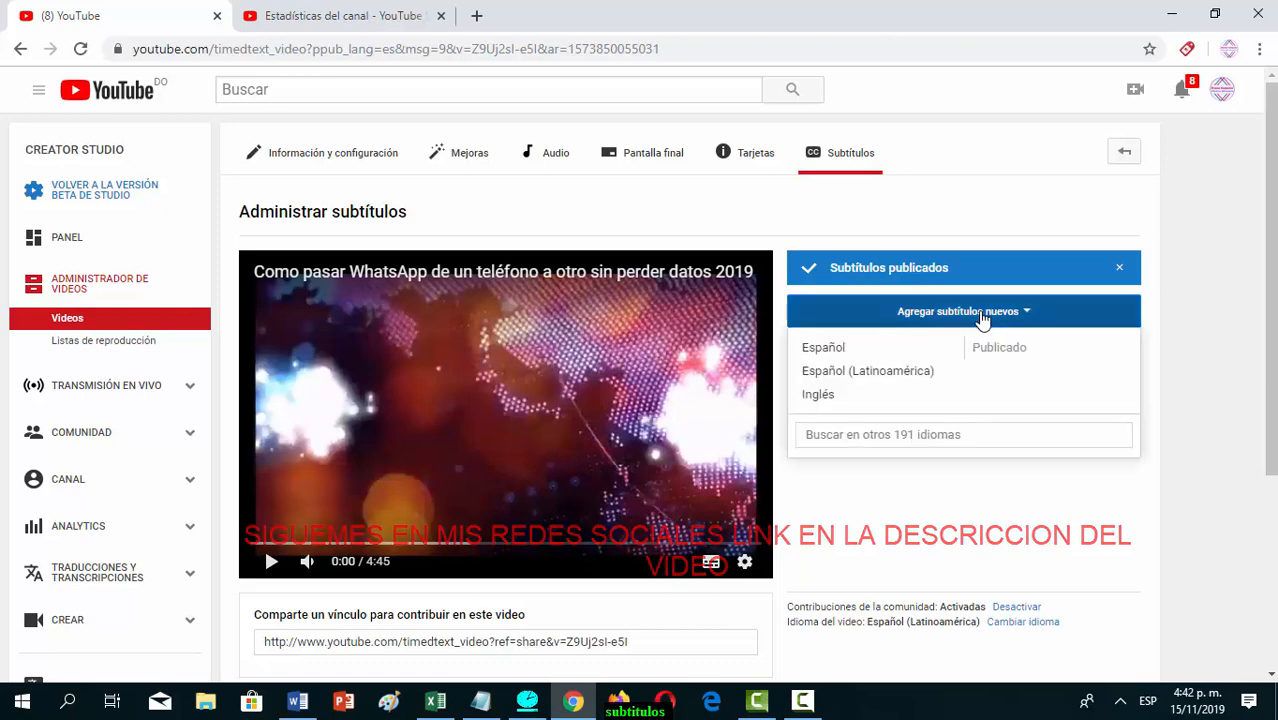
click(887, 397)
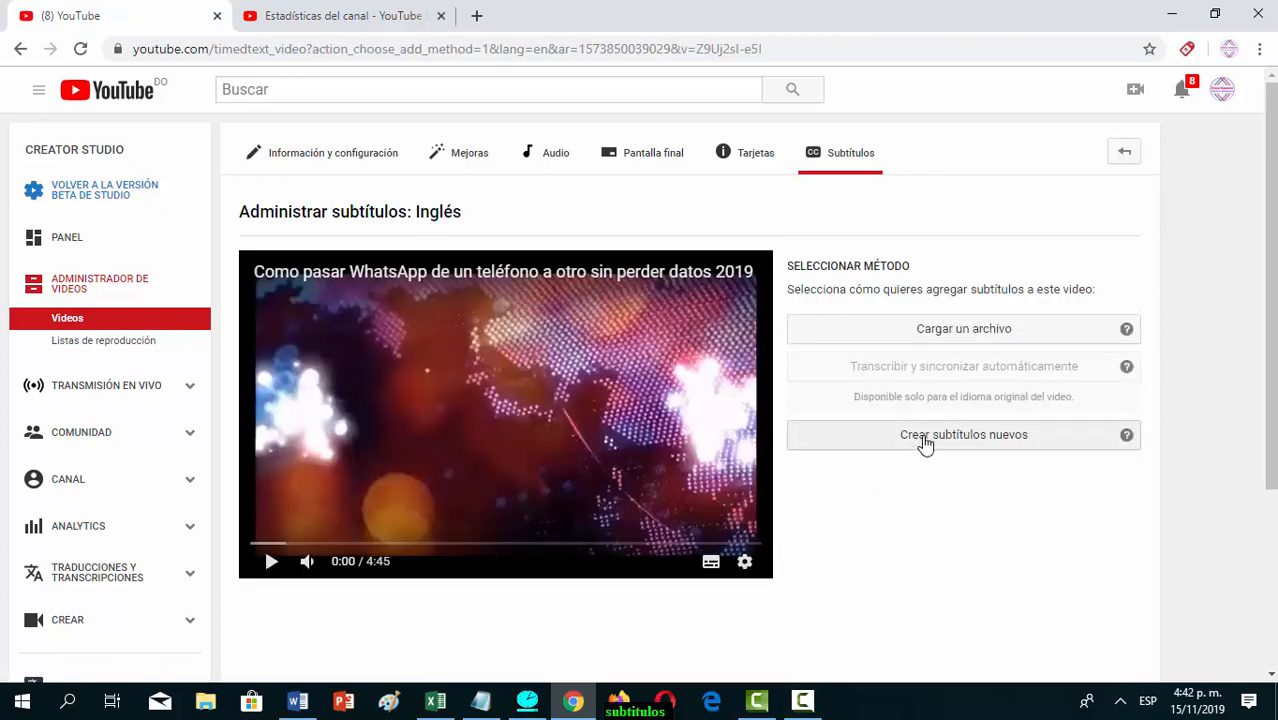
click(925, 445)
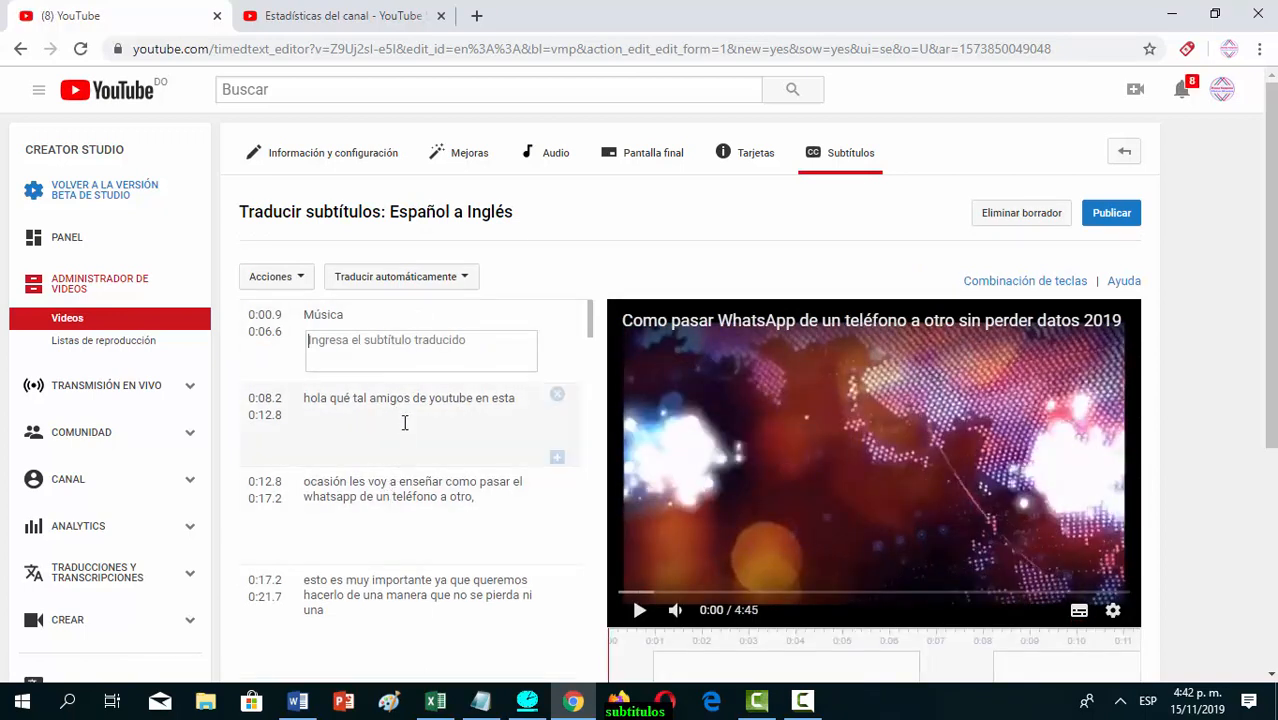
Translate all the Spanish subtitles into English automatically and publish them
drag(590, 331, 583, 291)
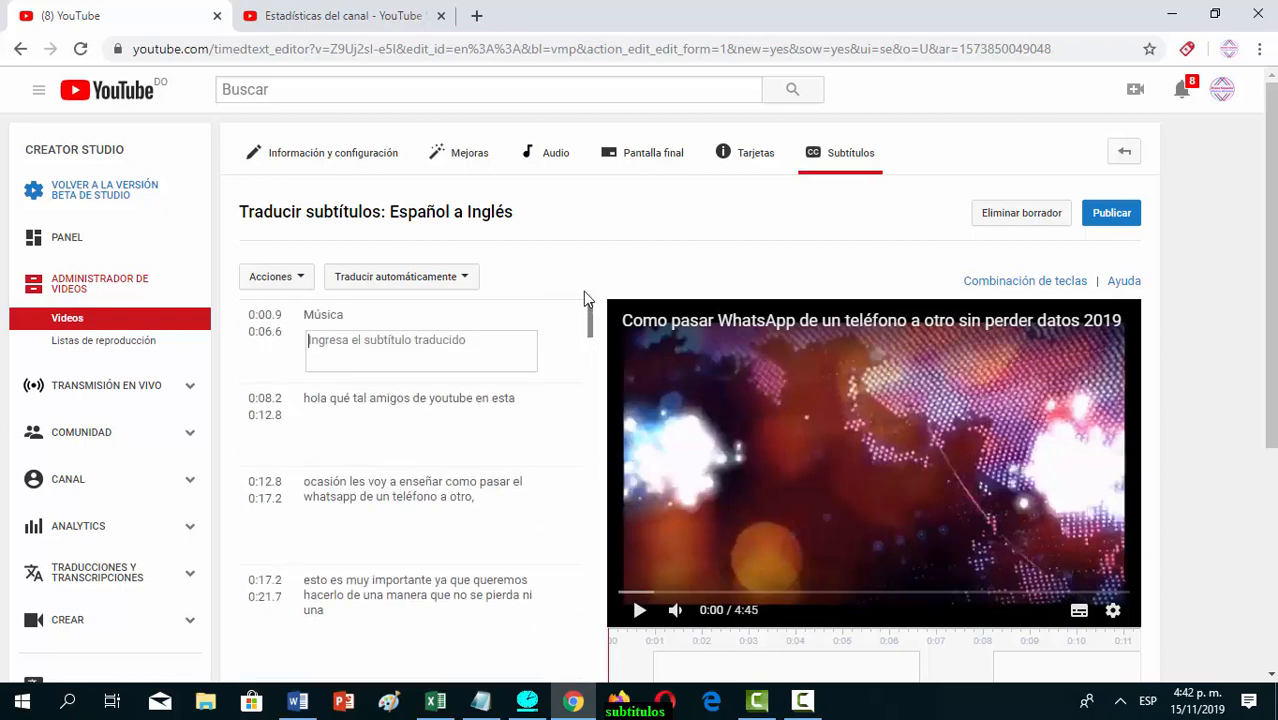
click(451, 280)
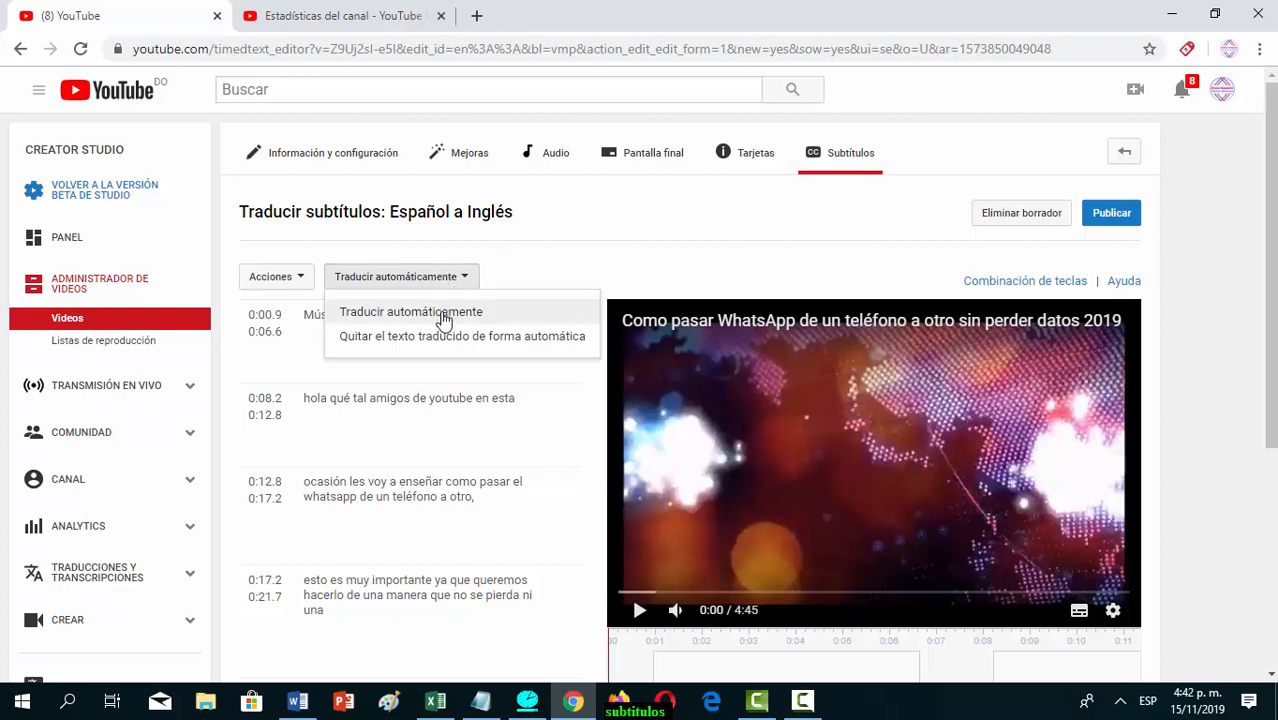
click(443, 318)
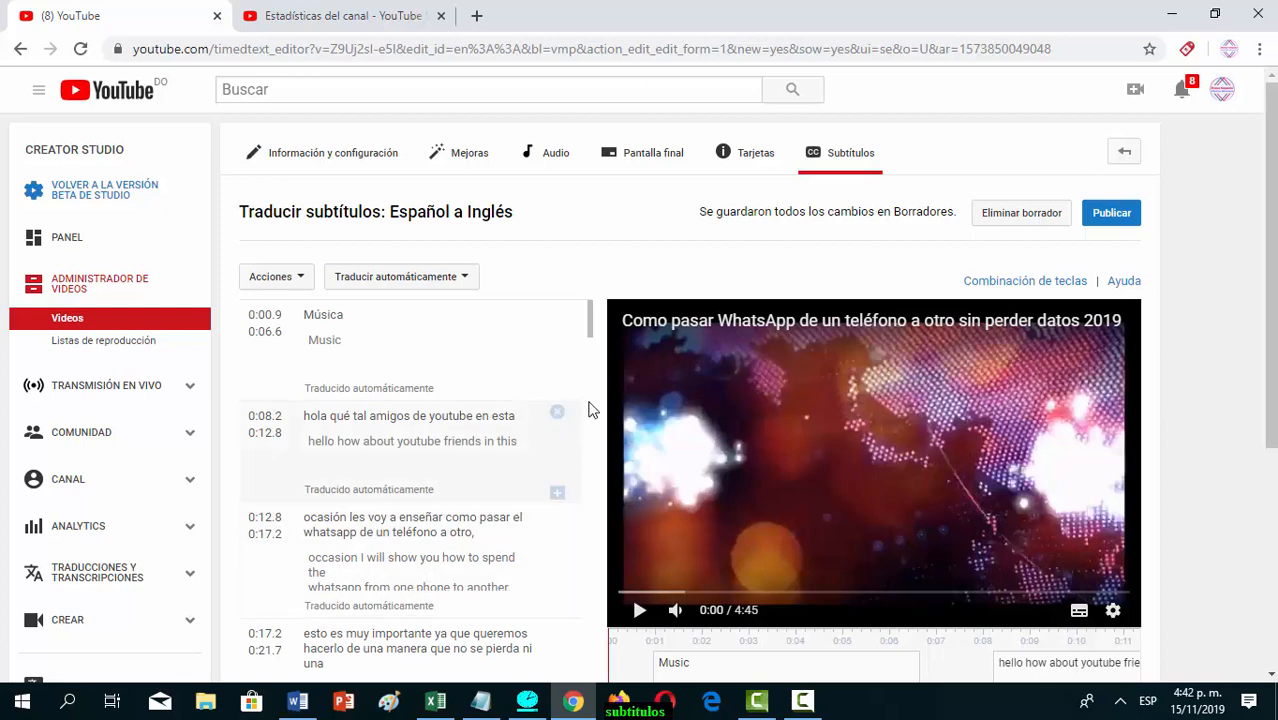
drag(590, 332, 587, 296)
click(1110, 222)
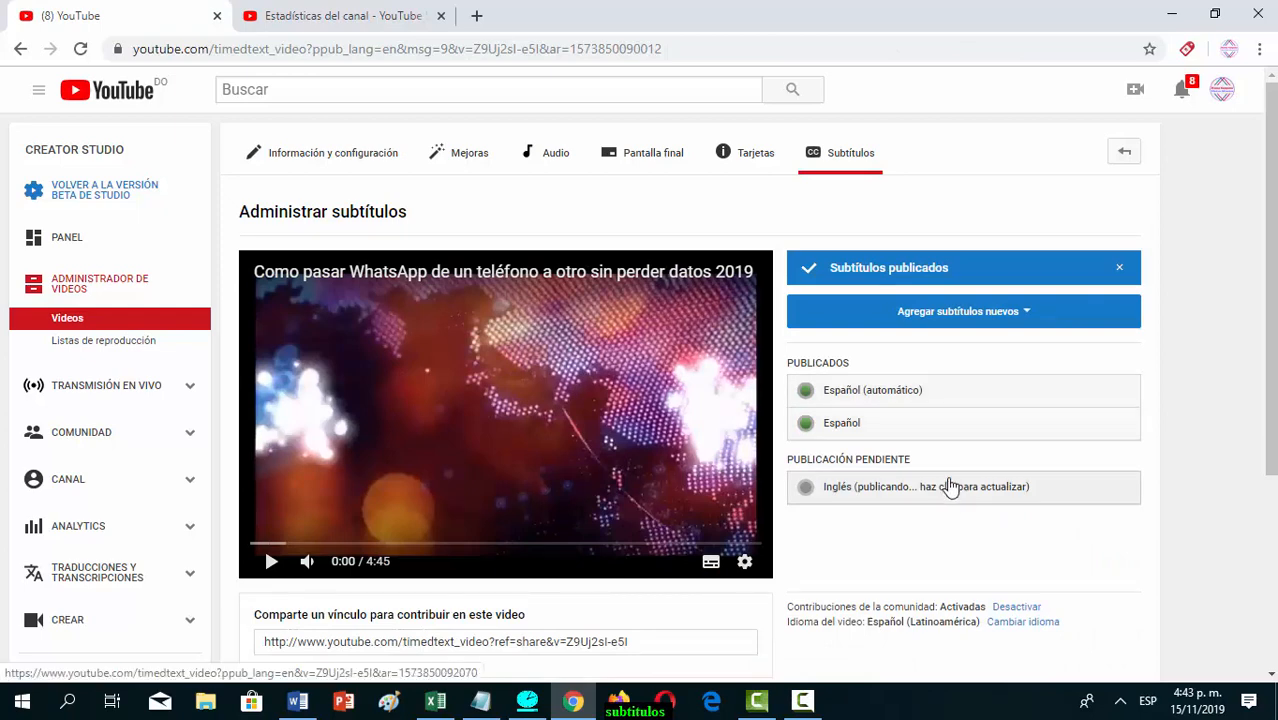
Create new subtitles for the video in Francés (Francia)
click(1003, 318)
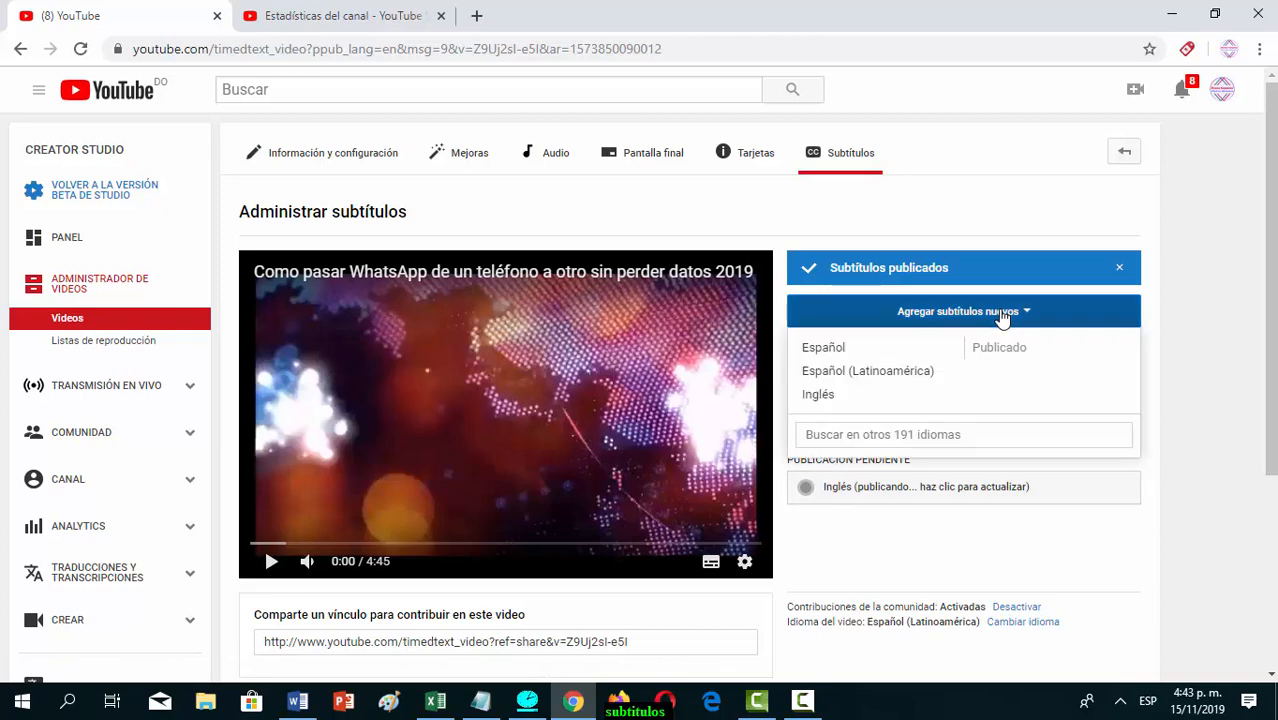
click(937, 432)
text(fr)
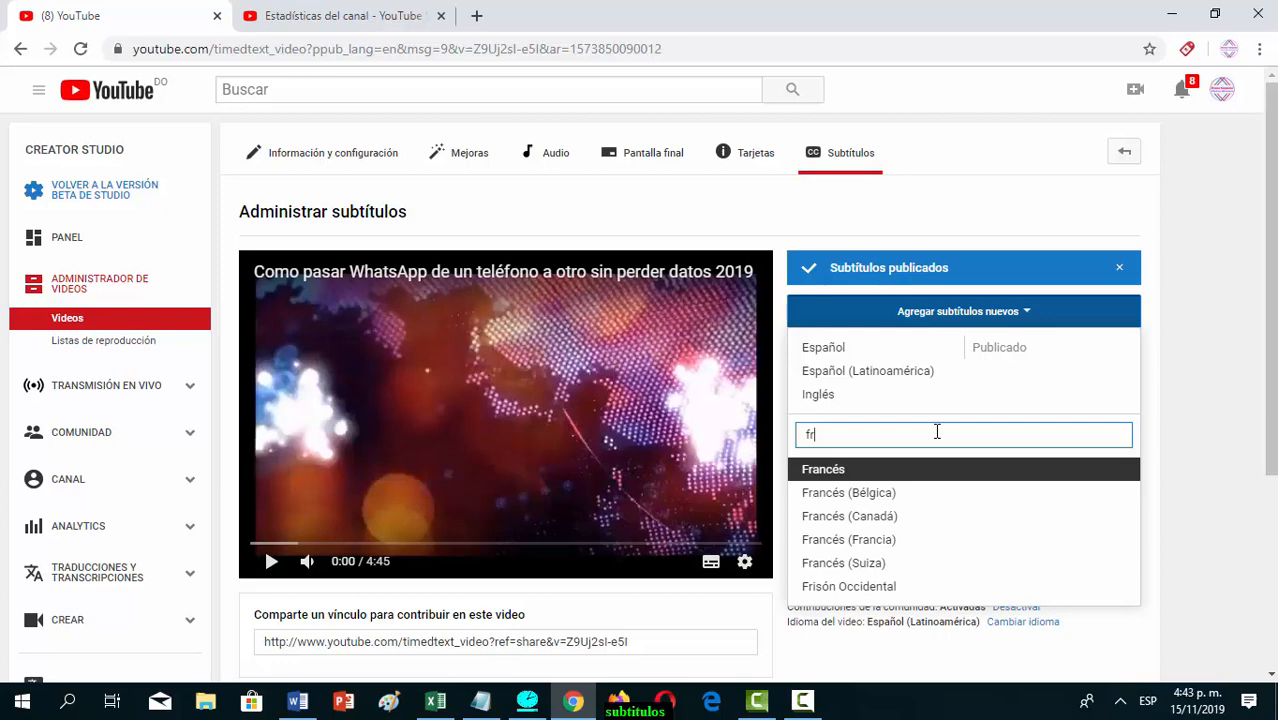
click(893, 539)
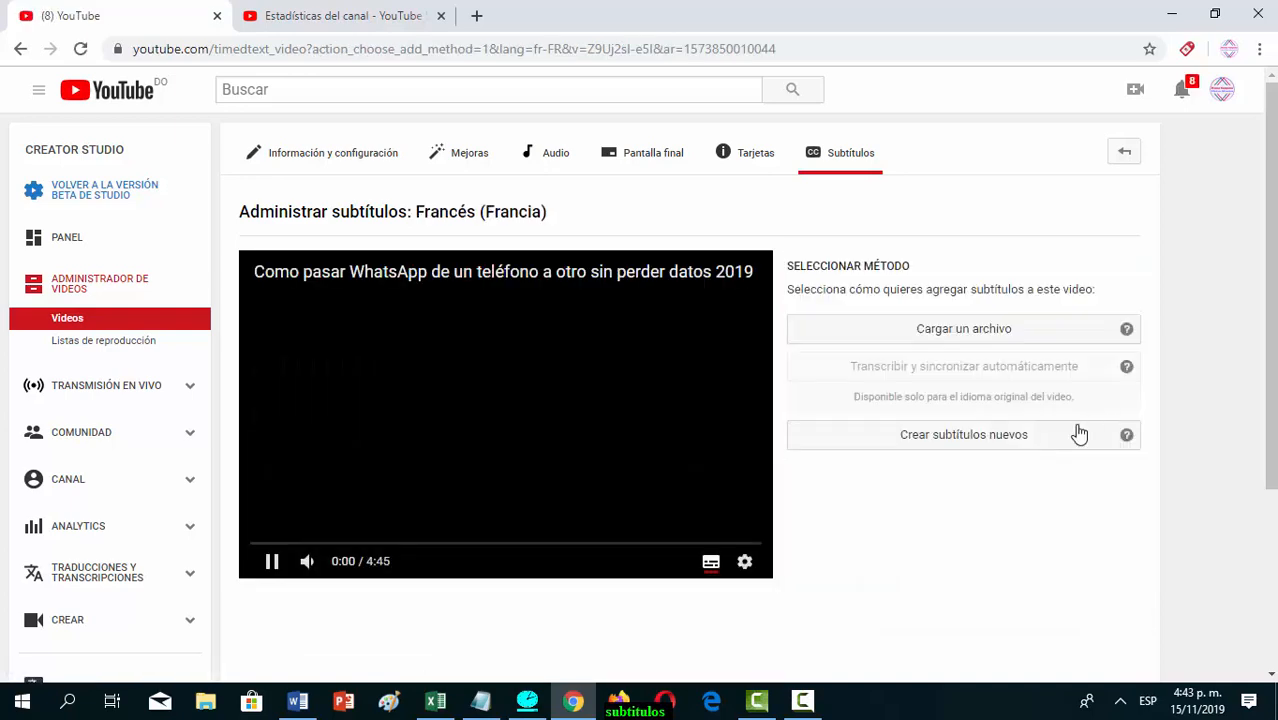
click(998, 447)
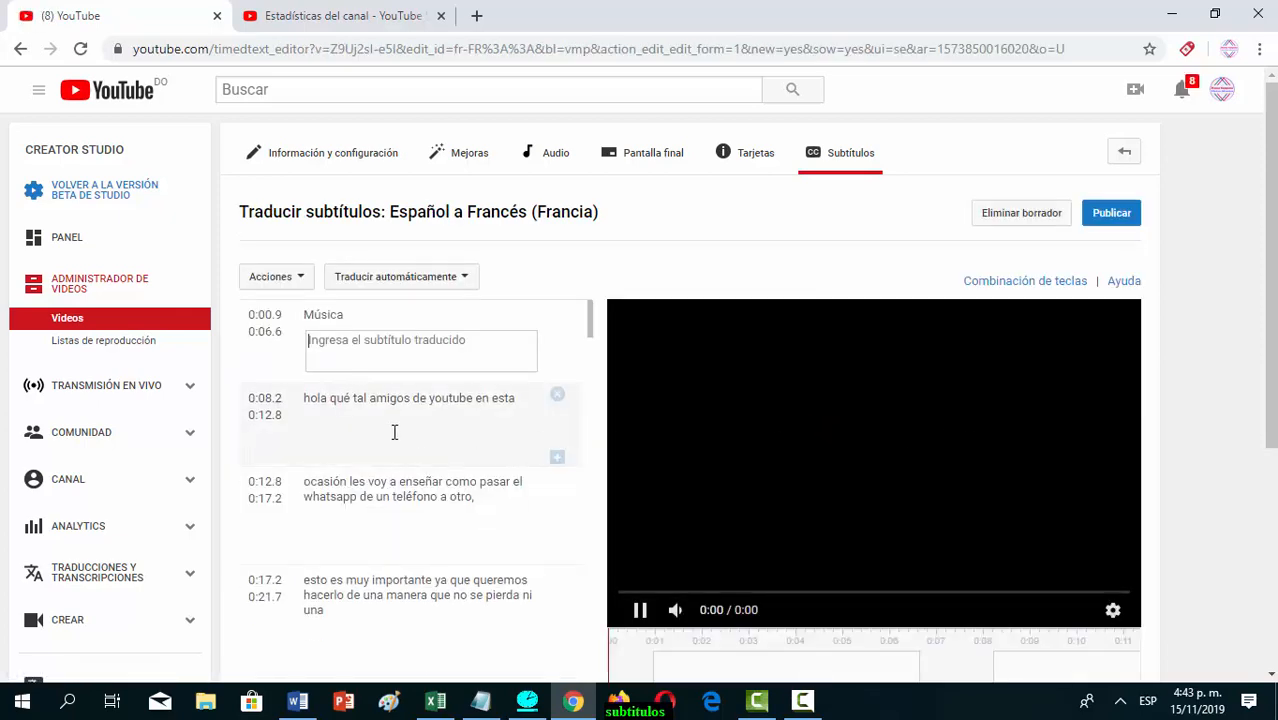
Translate all the Spanish subtitles into Francés (Francia) automatically and publish them
click(437, 274)
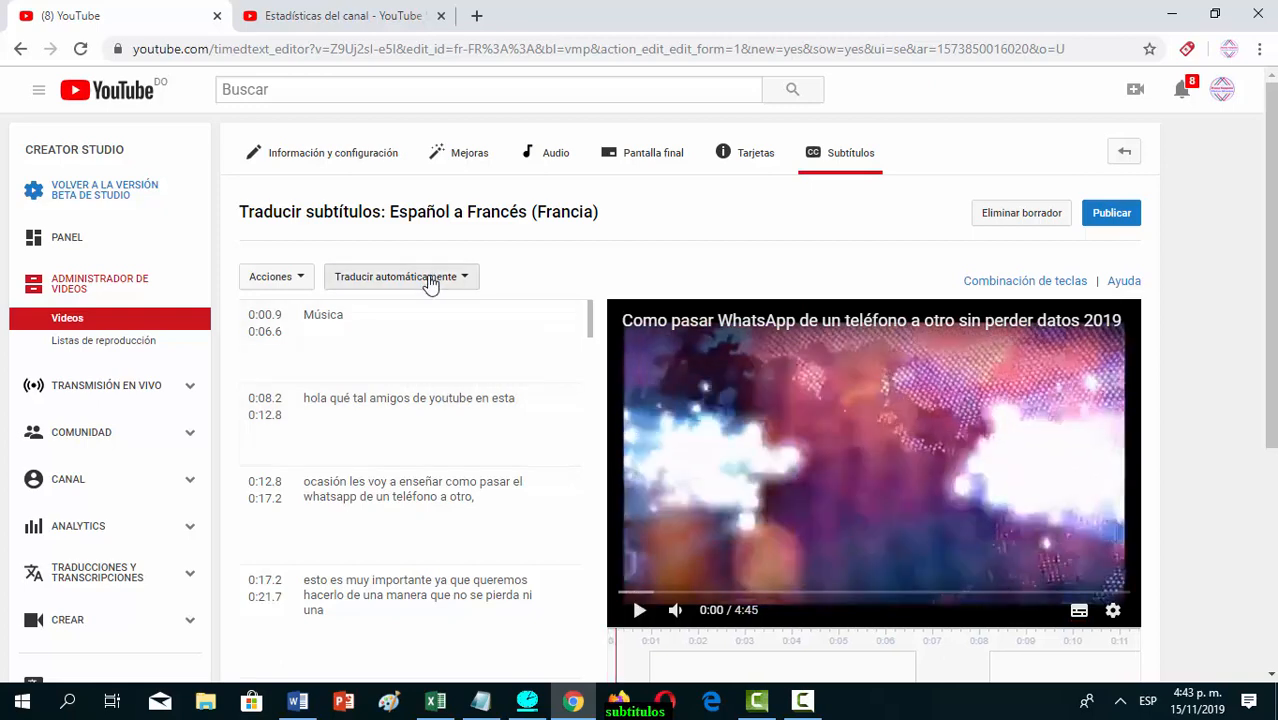
click(431, 313)
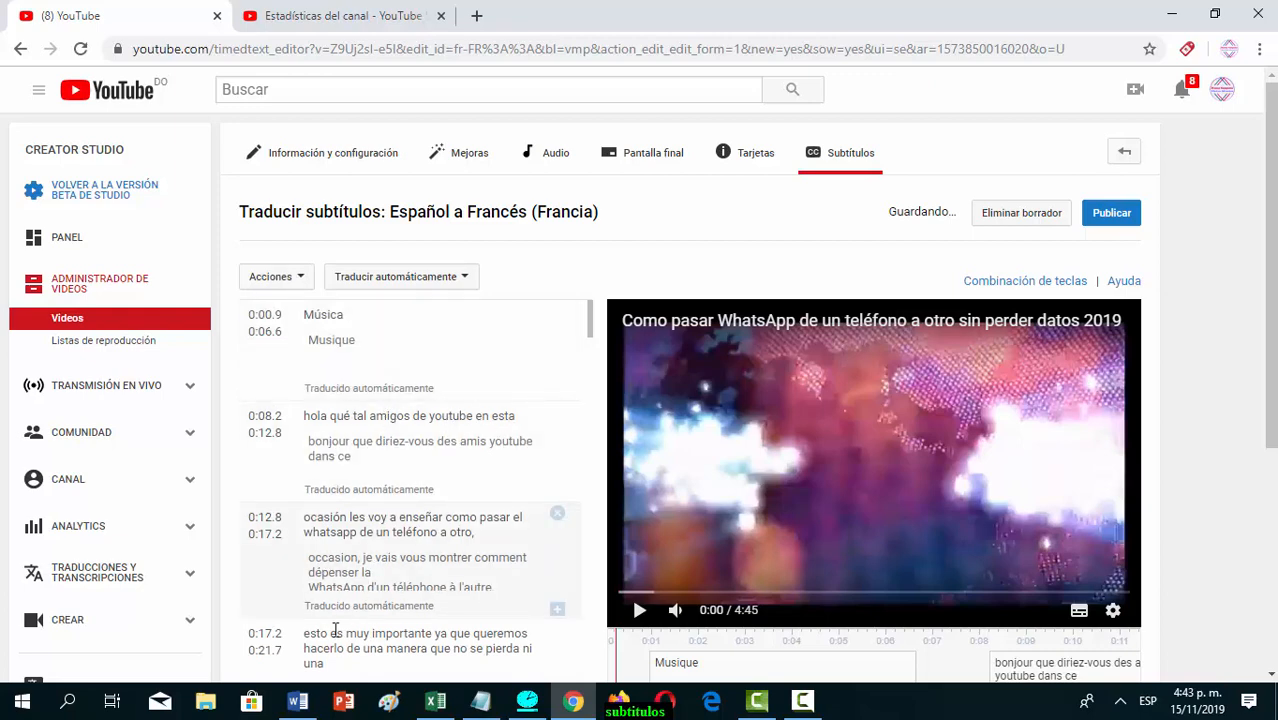
click(1108, 218)
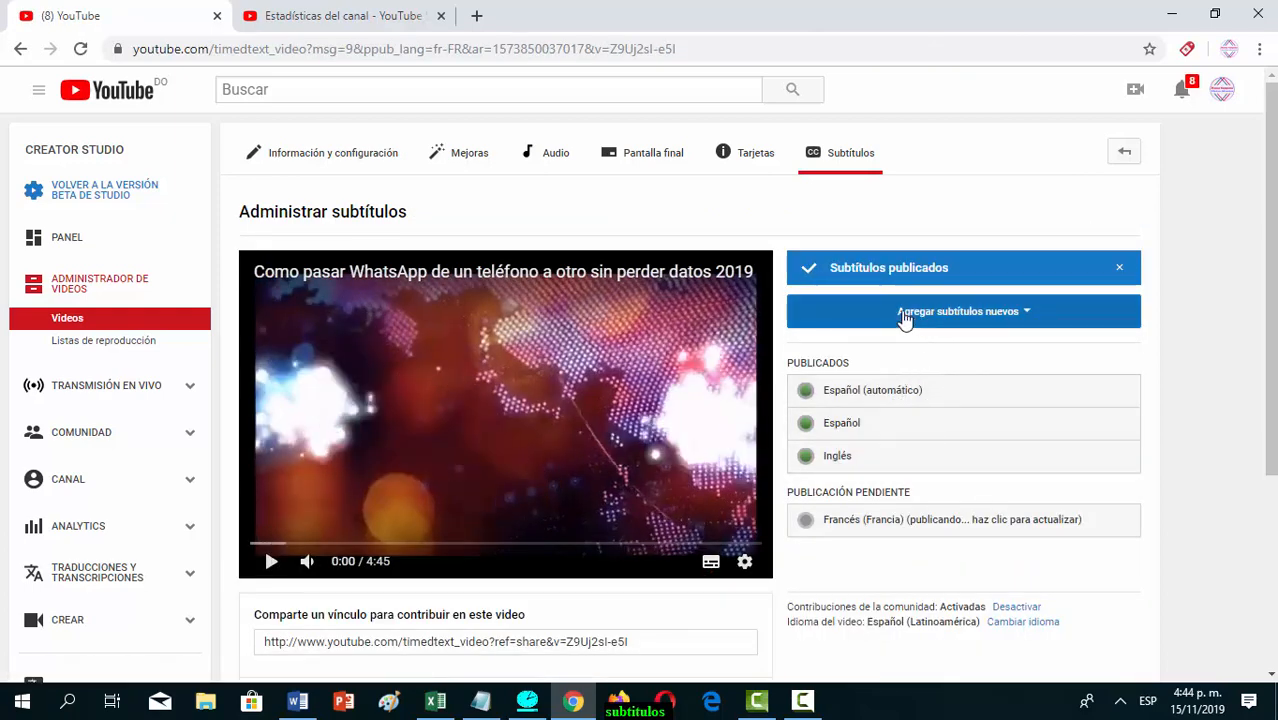
Check Indonesia in the channel's audience geography statistics and create new subtitles for the video in Indonesio
click(332, 17)
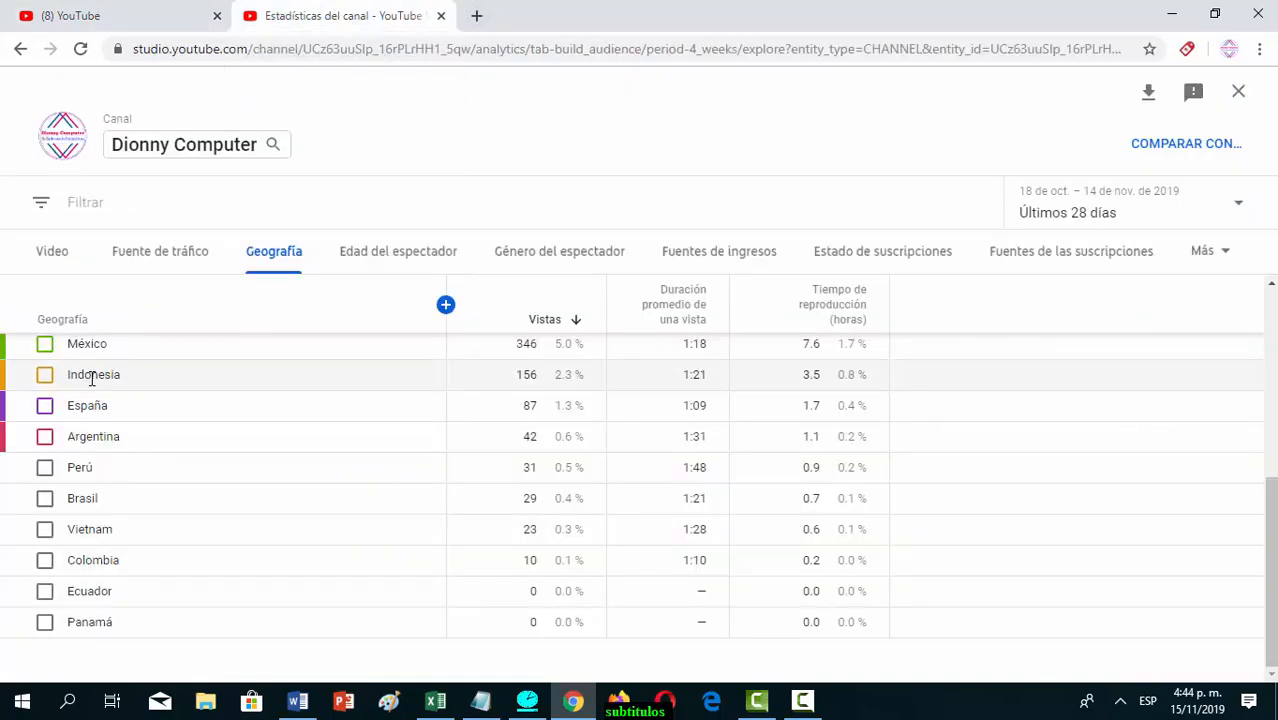
click(185, 10)
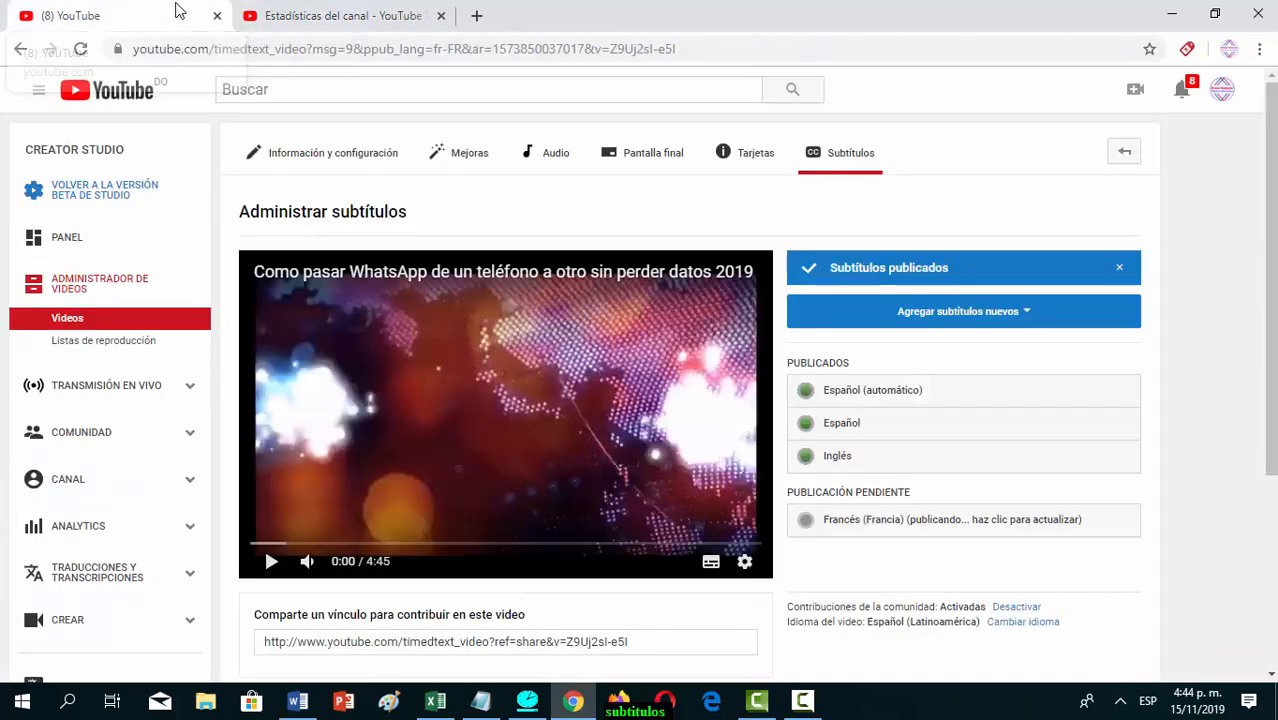
click(938, 320)
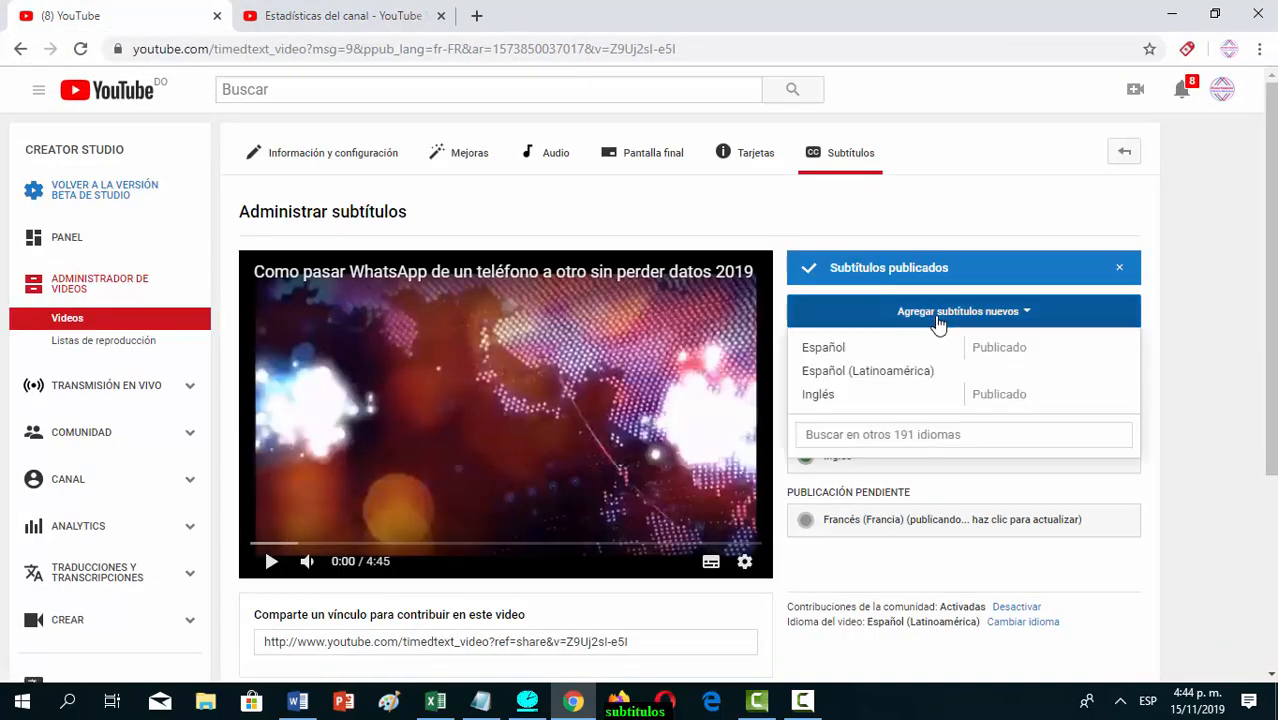
click(936, 435)
text(in)
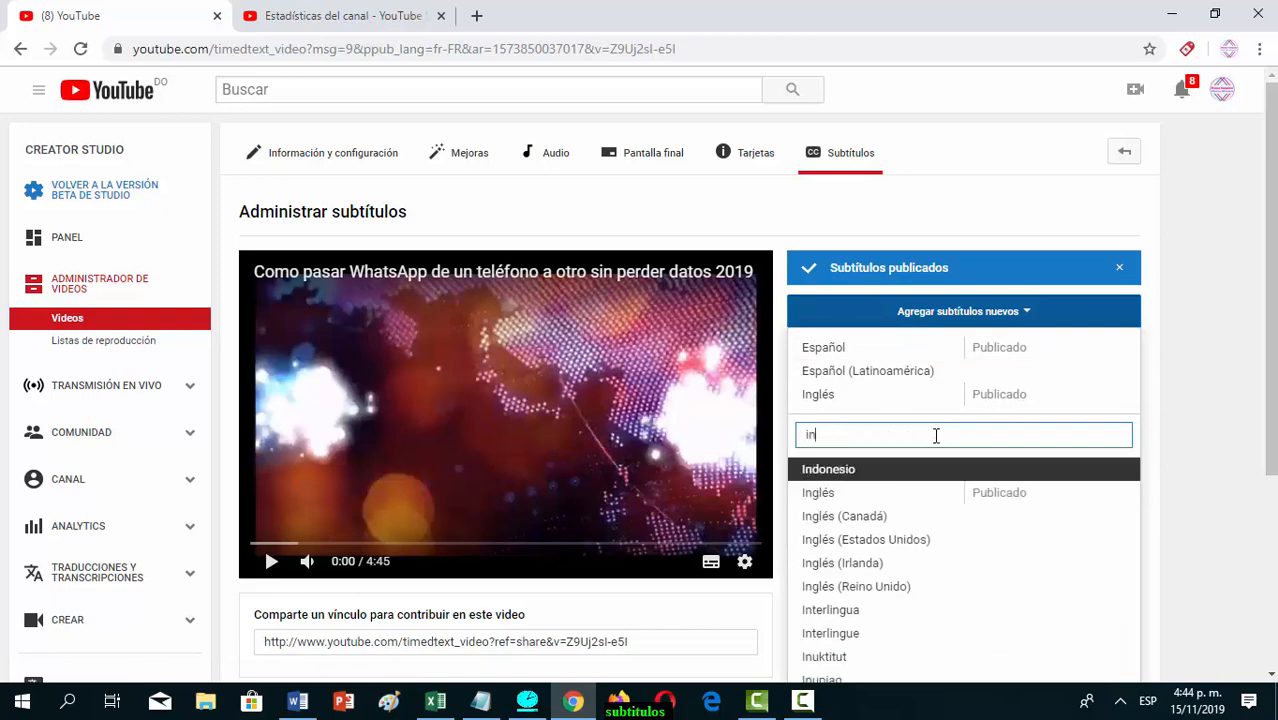
click(874, 472)
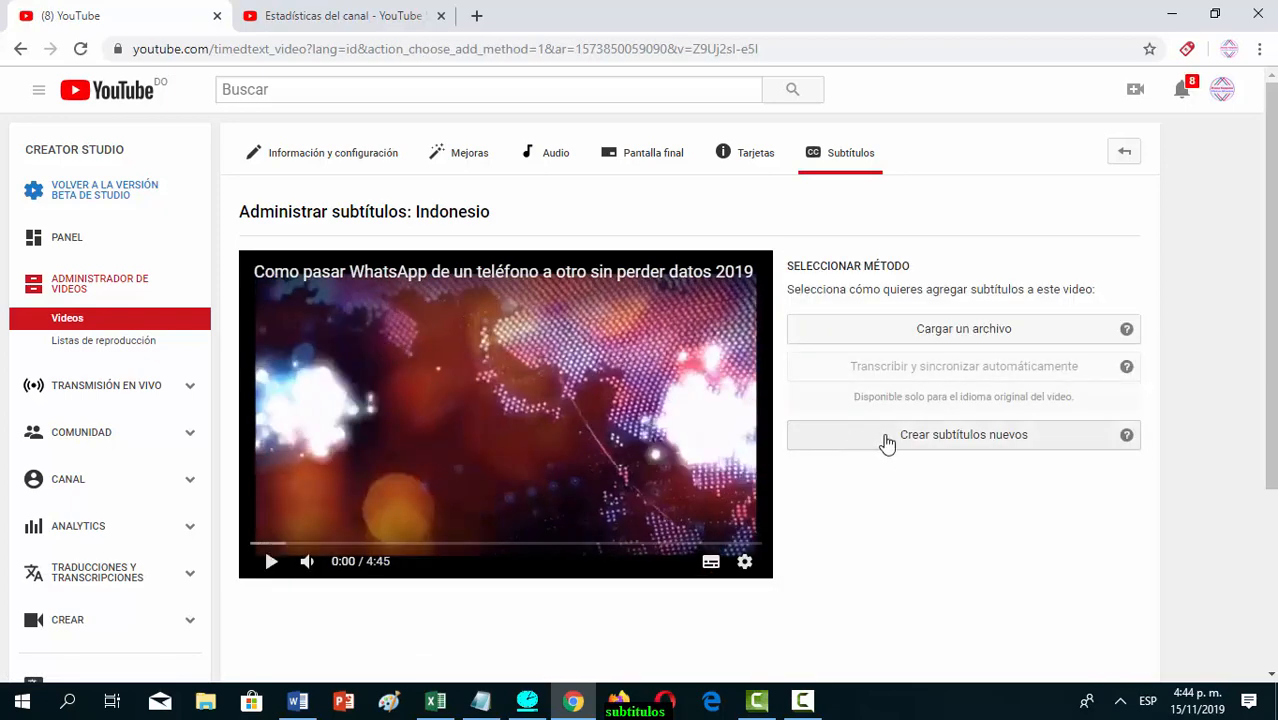
click(886, 443)
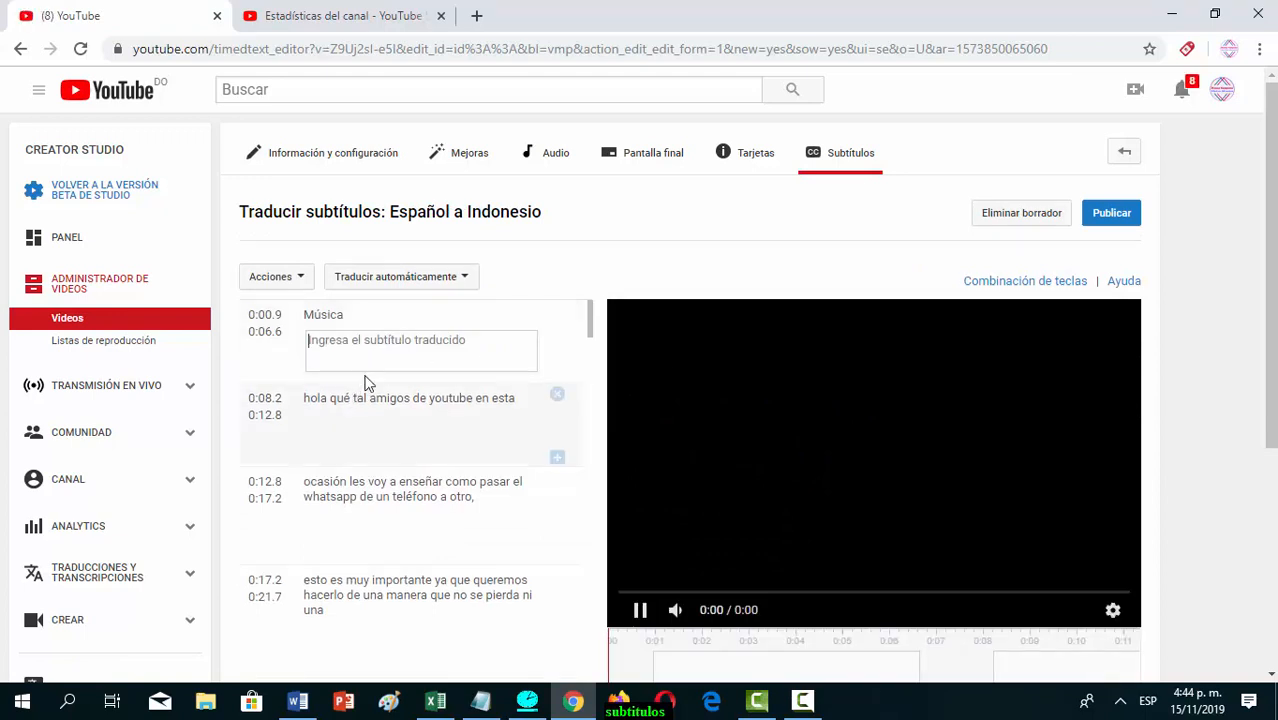
Translate all the Spanish subtitles into Indonesio automatically and publish them
click(398, 284)
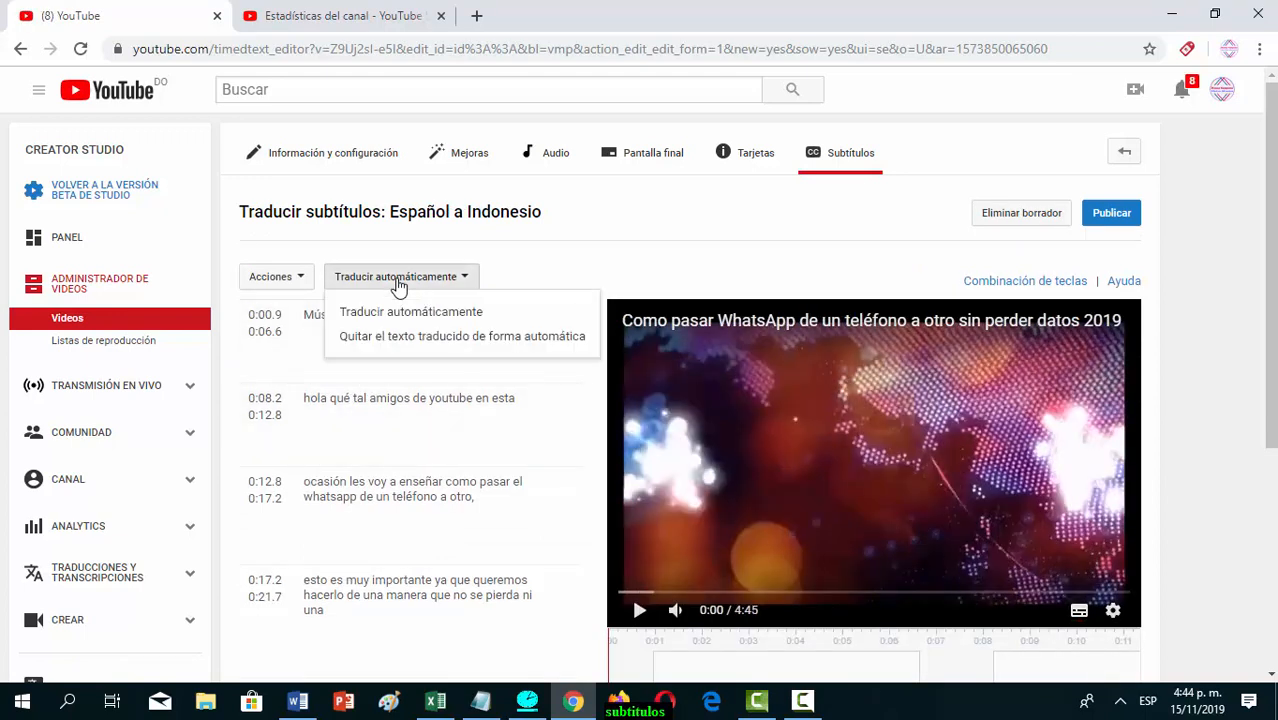
click(405, 314)
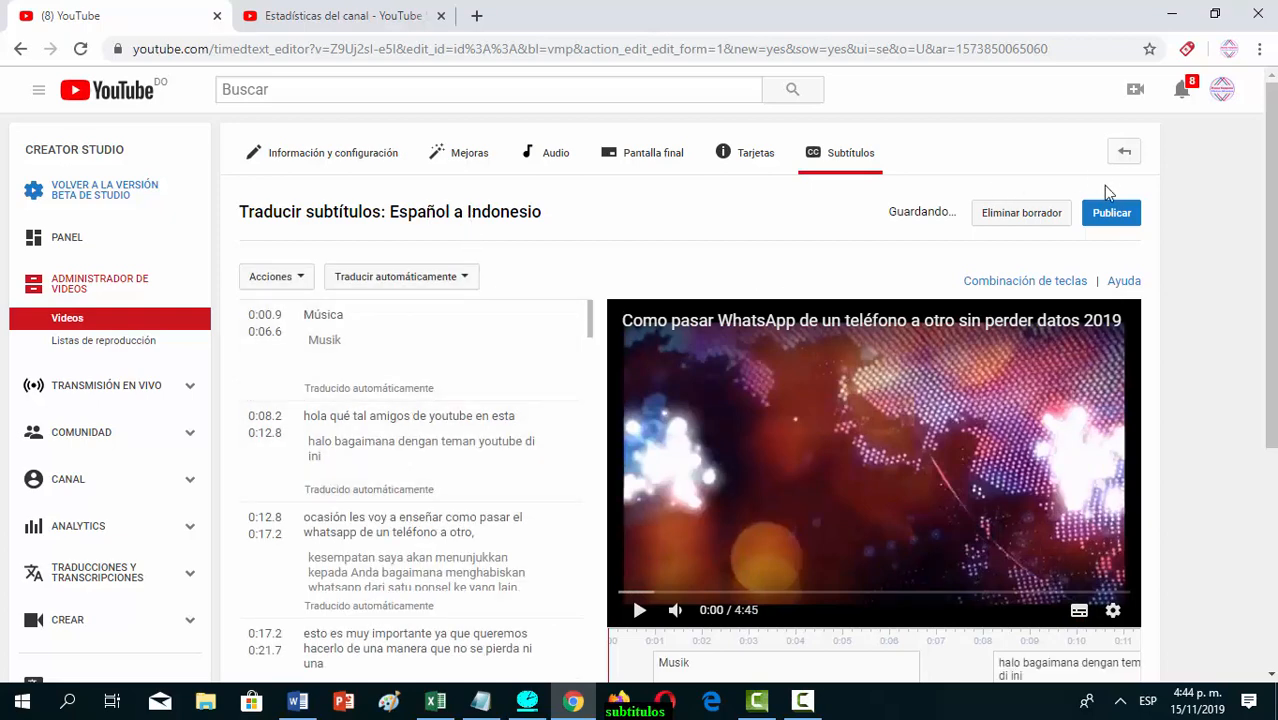
click(1110, 218)
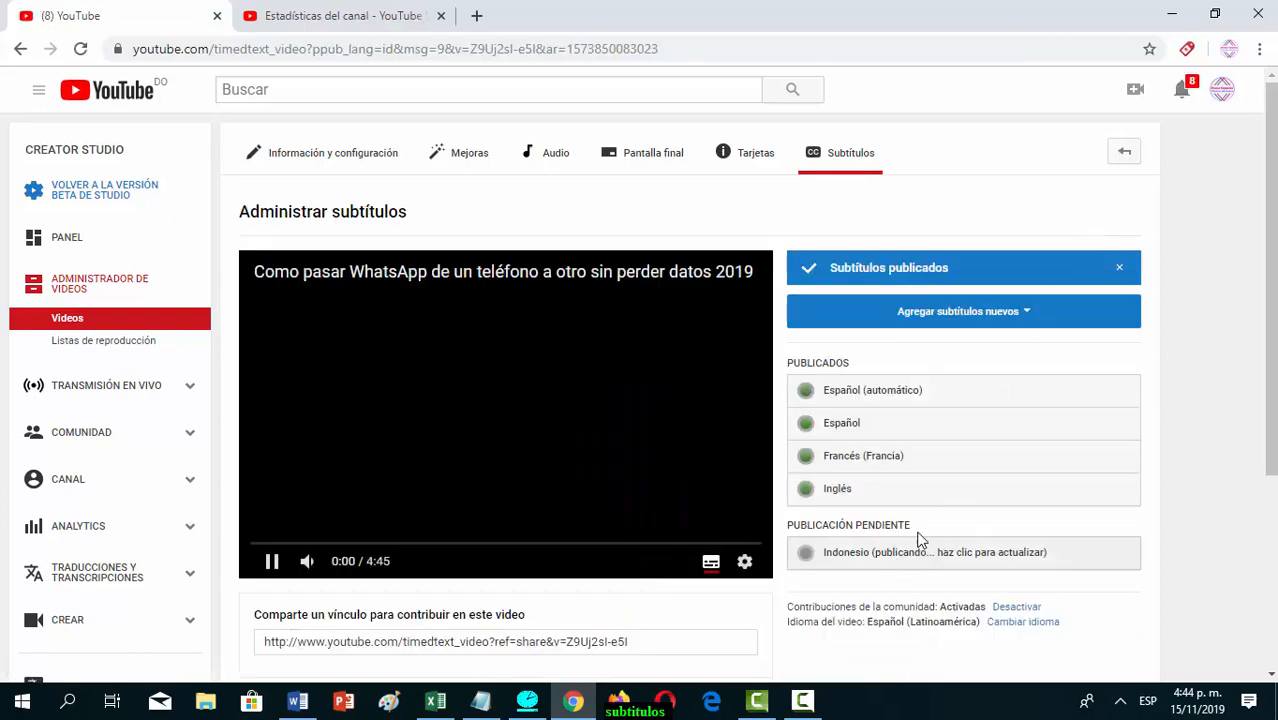
Check the audience countries again and create new subtitles for the video in Portugués (Brasil)
click(351, 28)
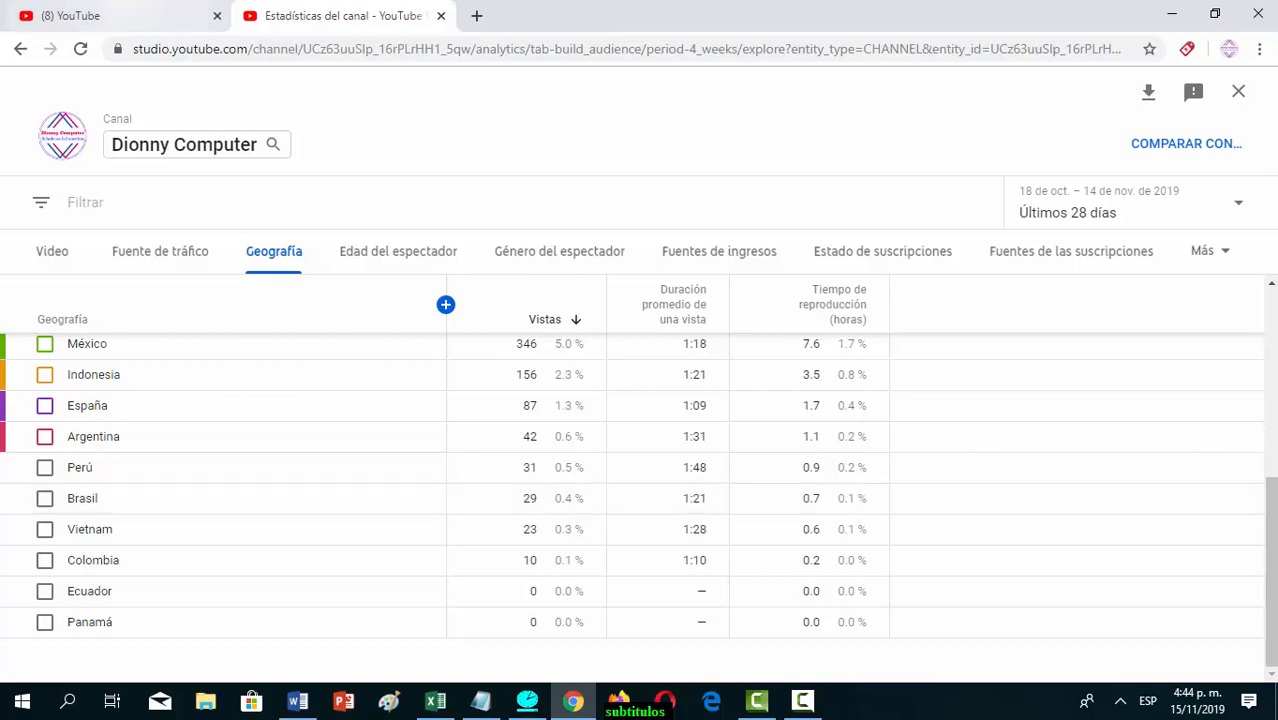
click(123, 15)
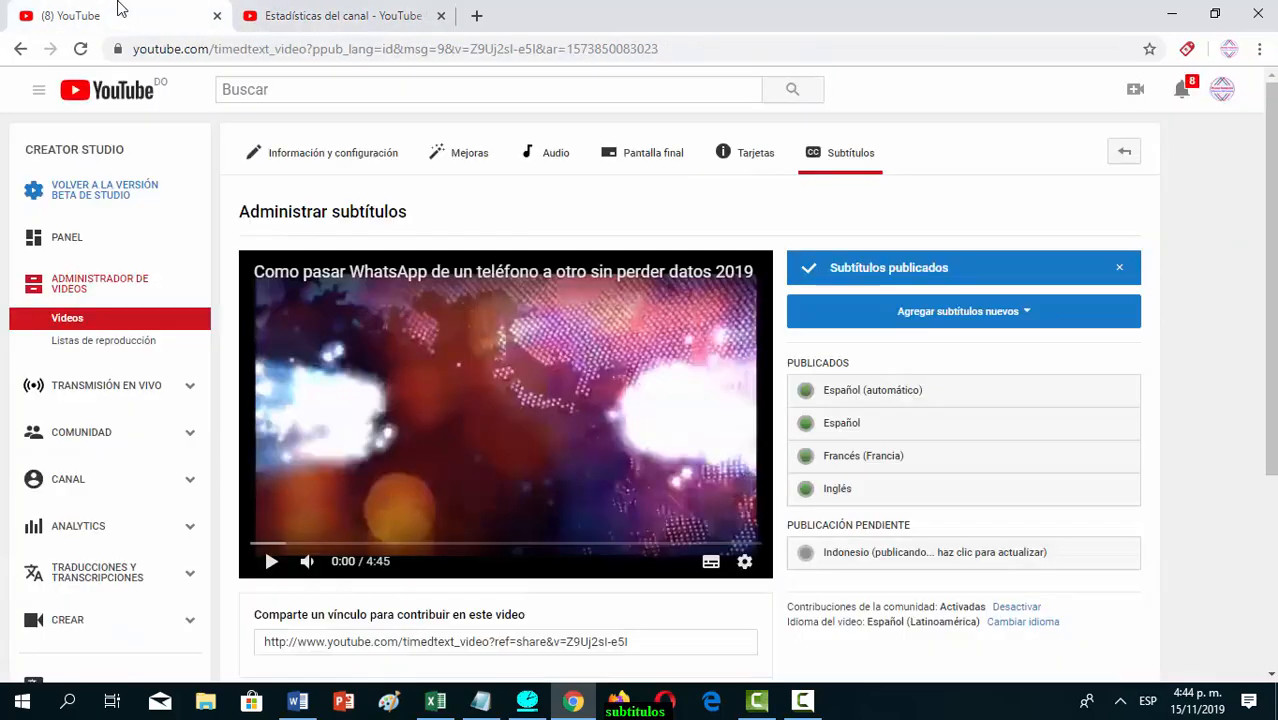
click(935, 318)
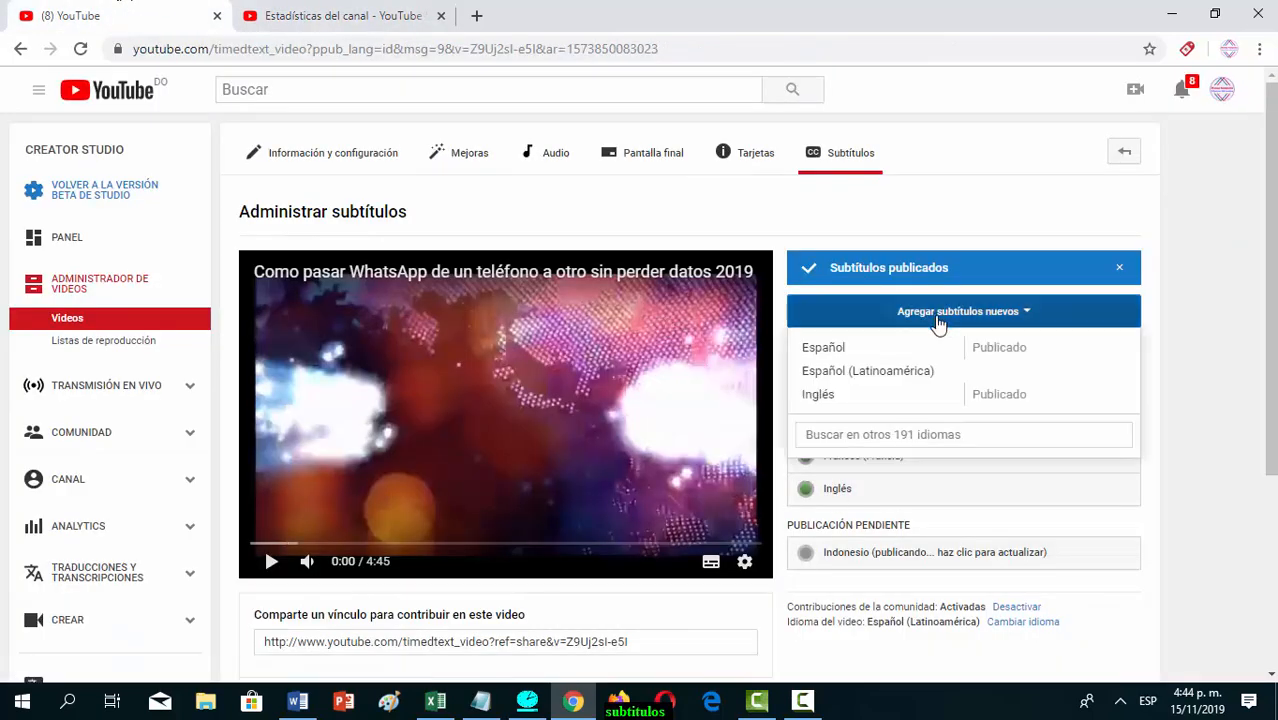
click(922, 430)
text(po)
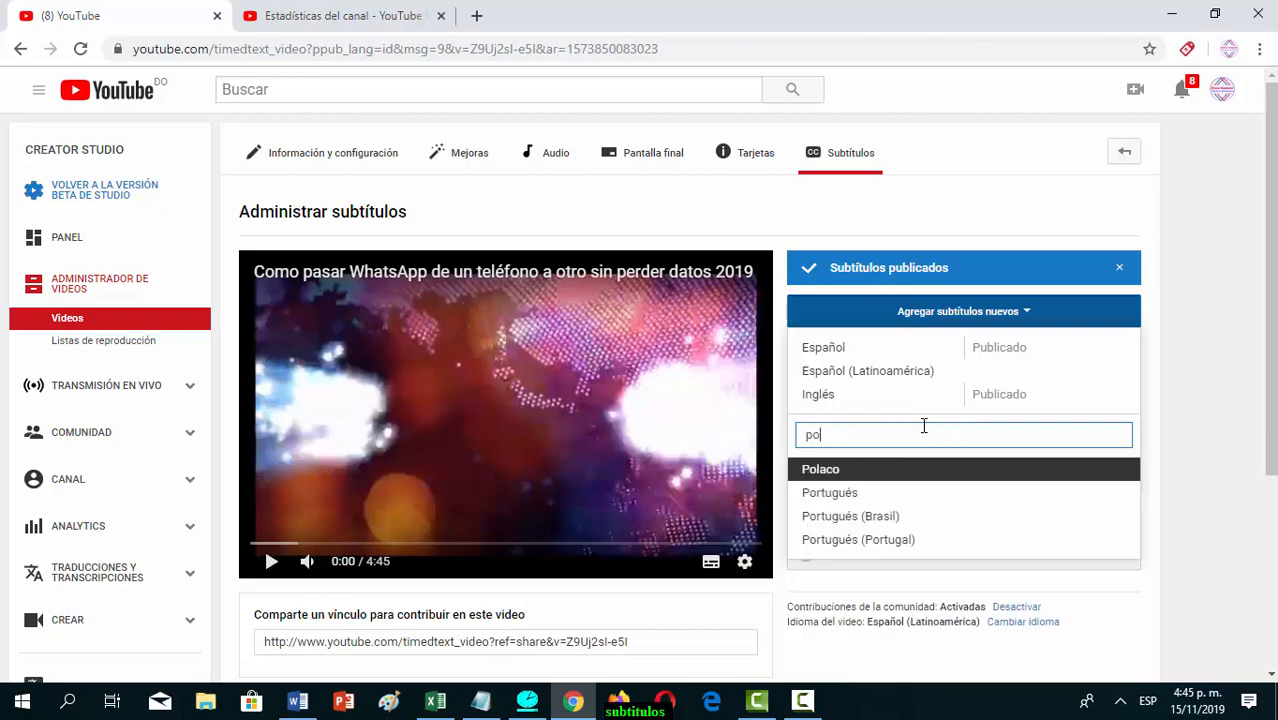
click(884, 517)
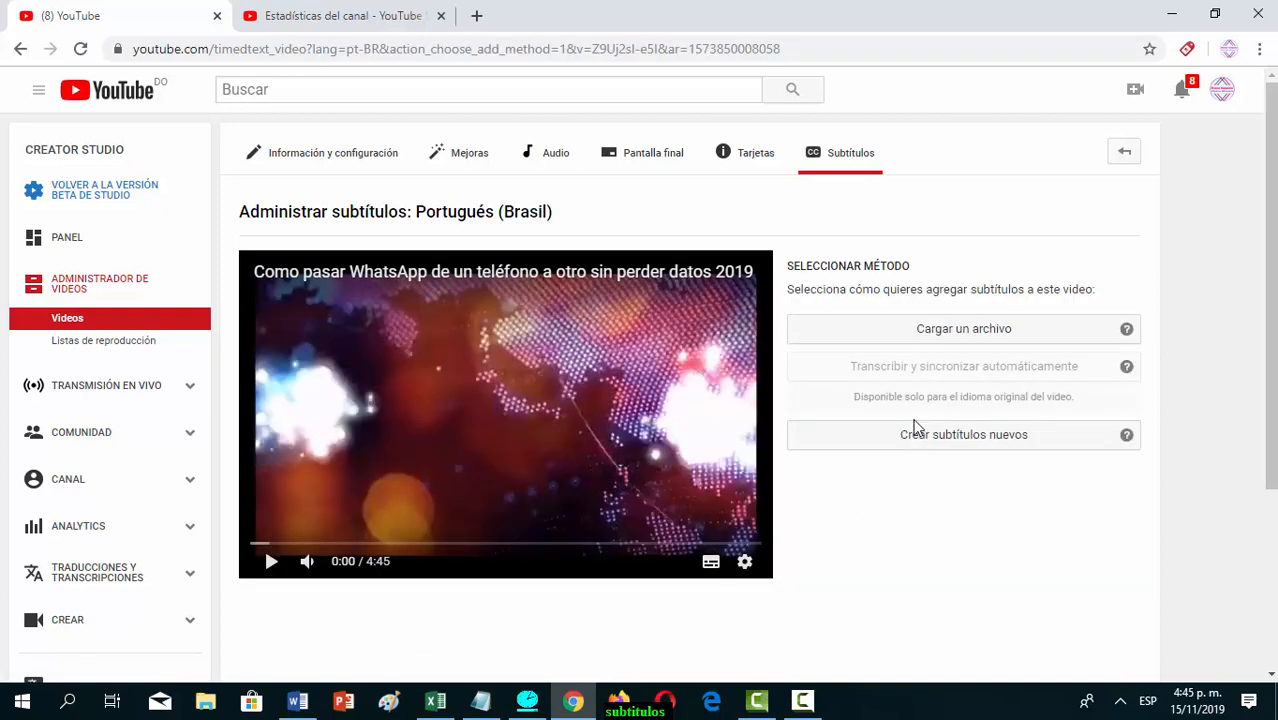
click(913, 442)
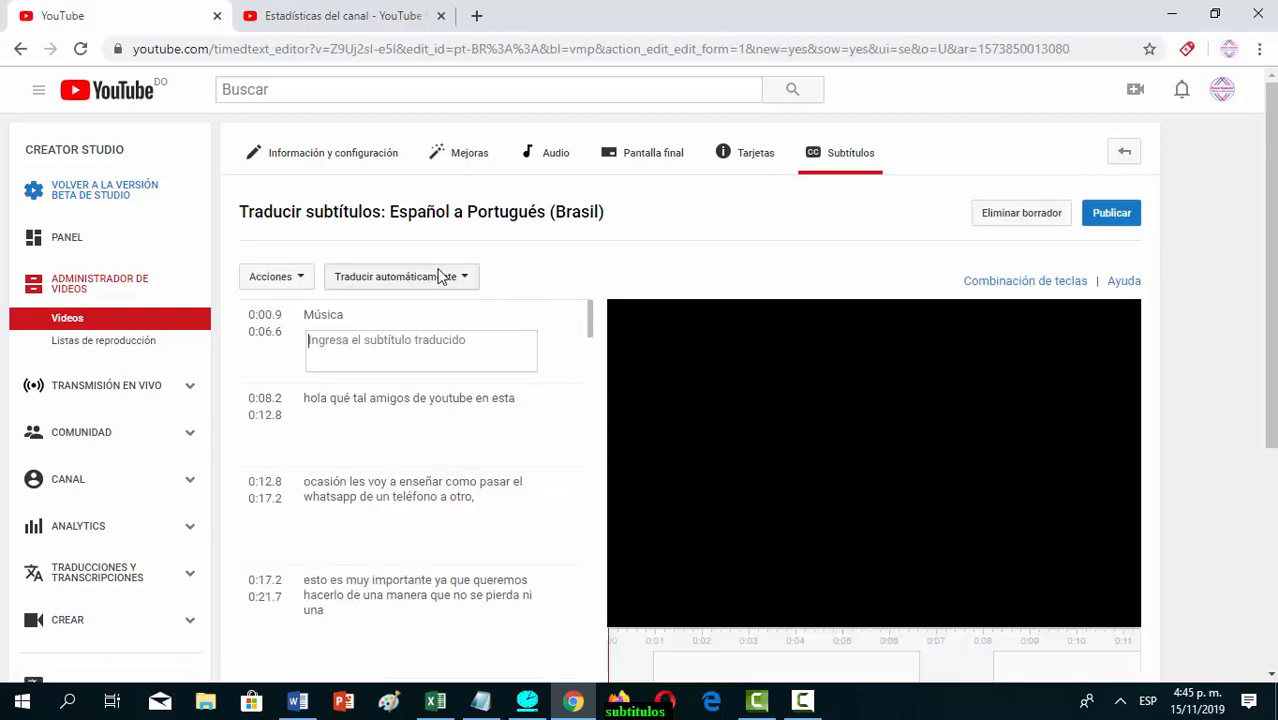
Translate all the Spanish subtitles into Portugués (Brasil) automatically and publish them
click(429, 280)
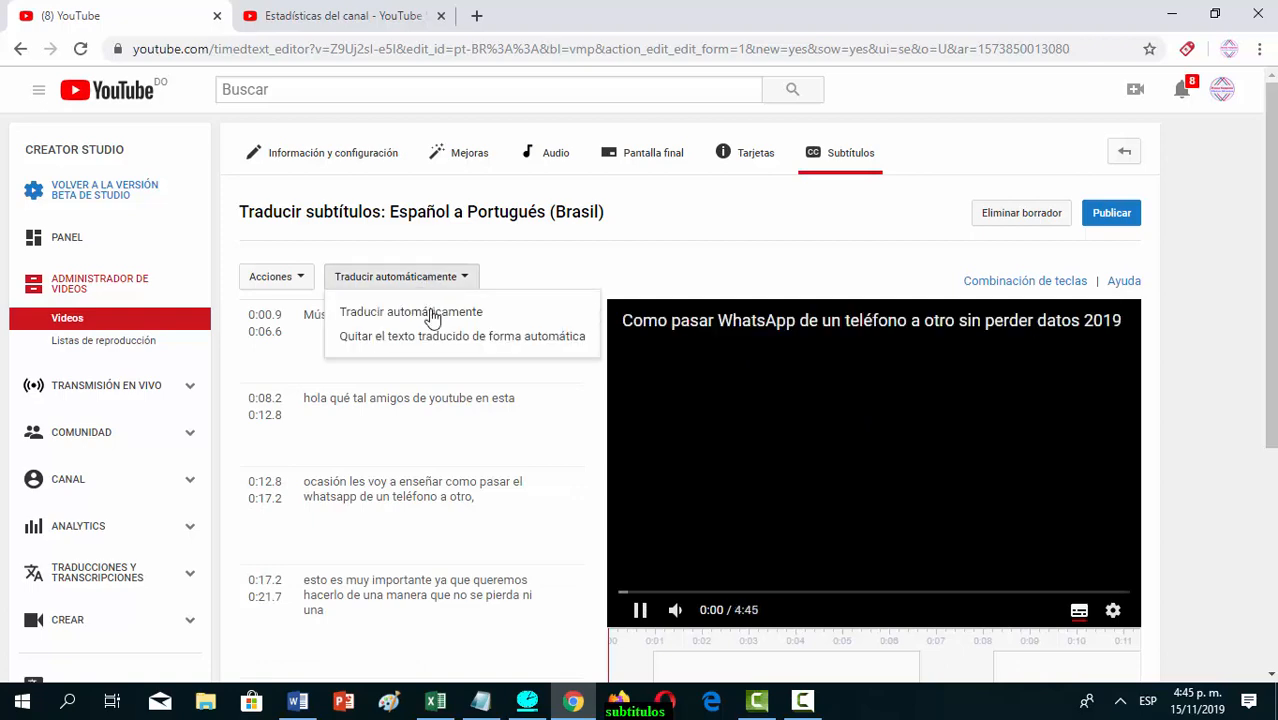
click(432, 314)
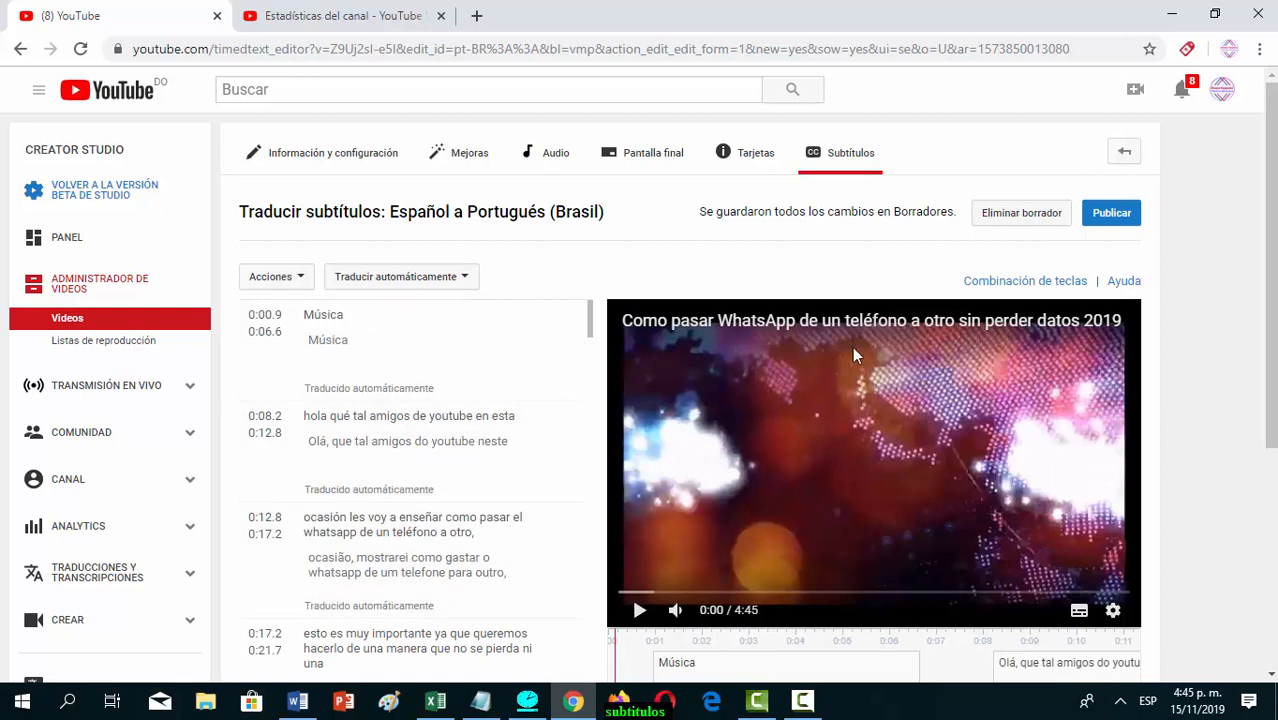
click(1103, 215)
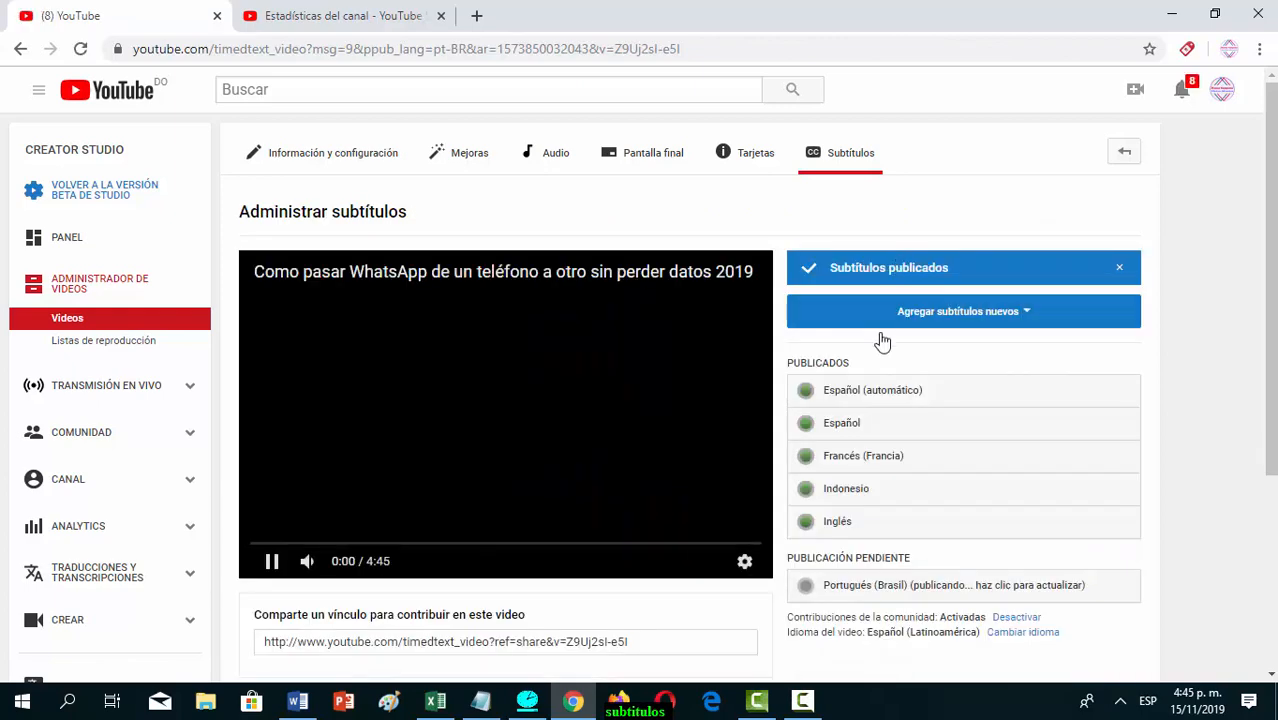
Look up Vietnam in the audience geography statistics and create new subtitles for the video in Vietnamita
click(385, 16)
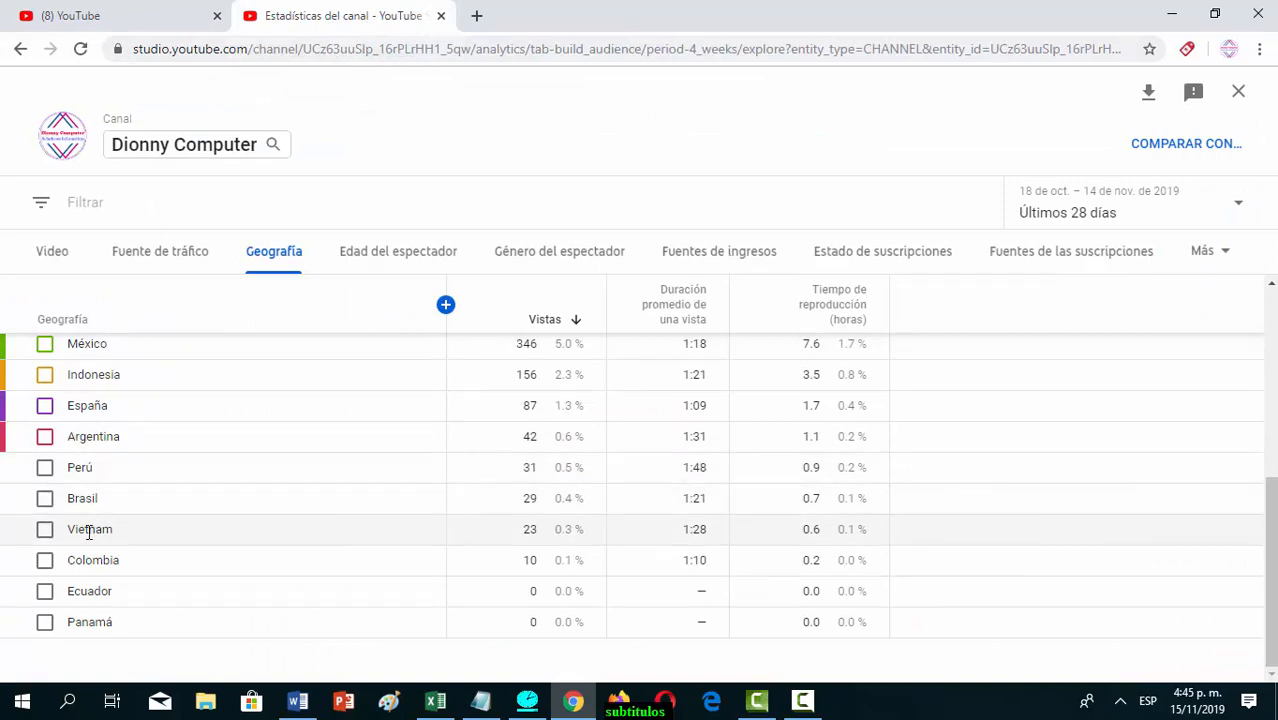
click(123, 17)
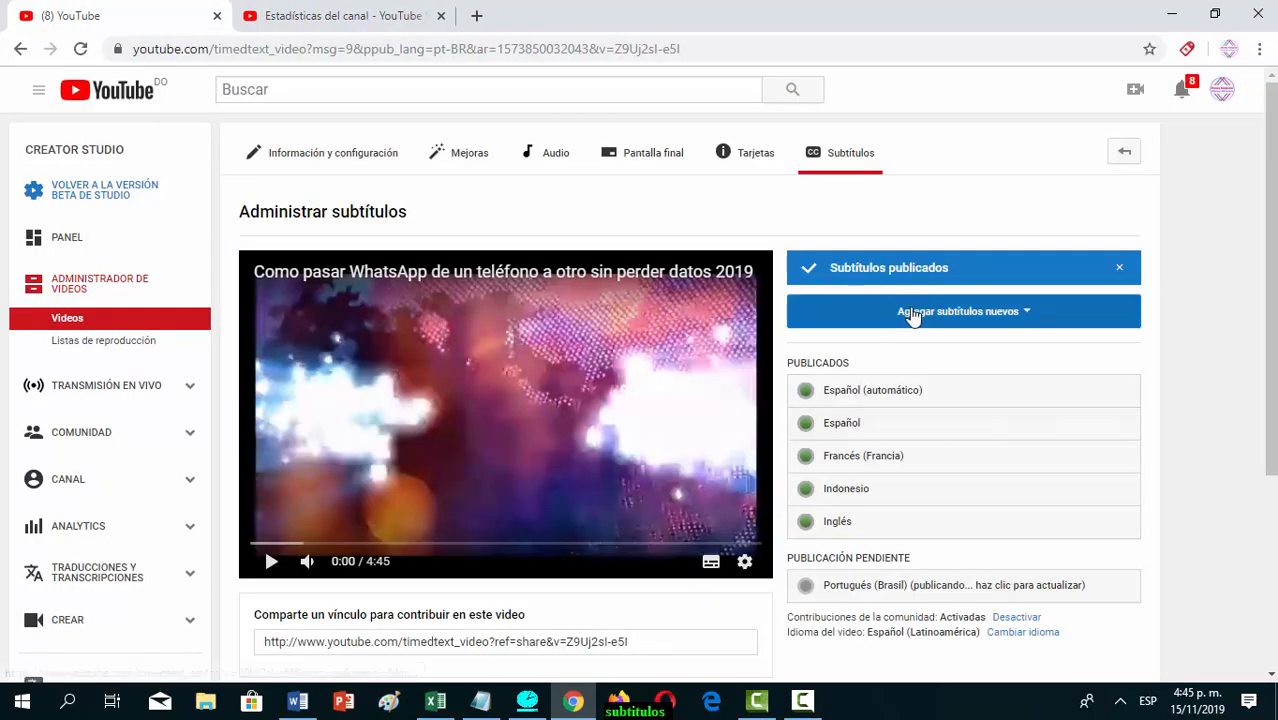
click(913, 314)
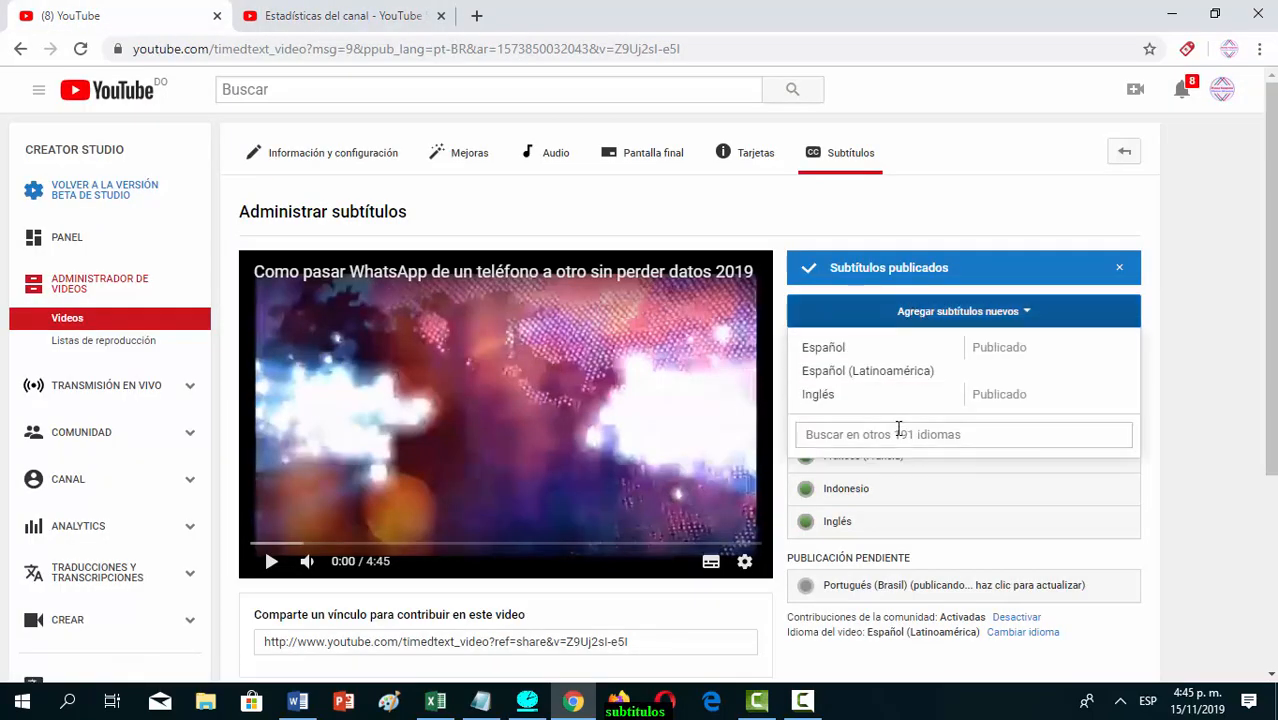
click(897, 434)
text(v)
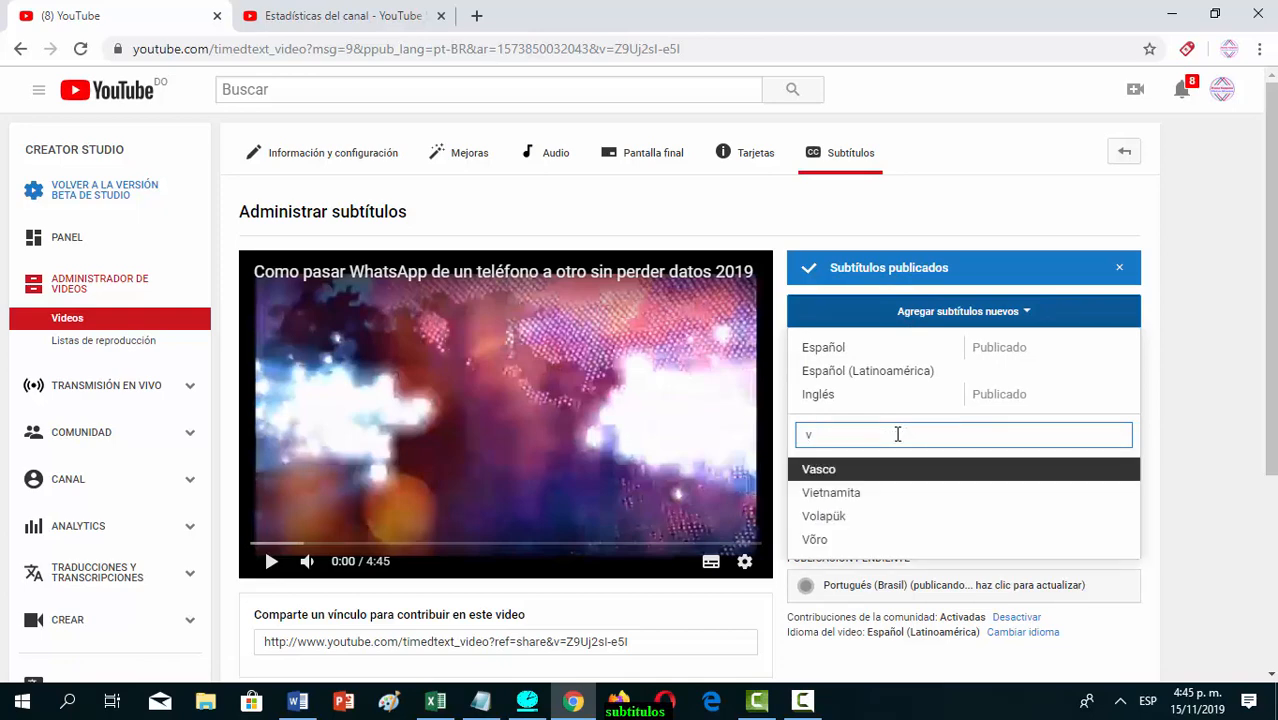
click(861, 492)
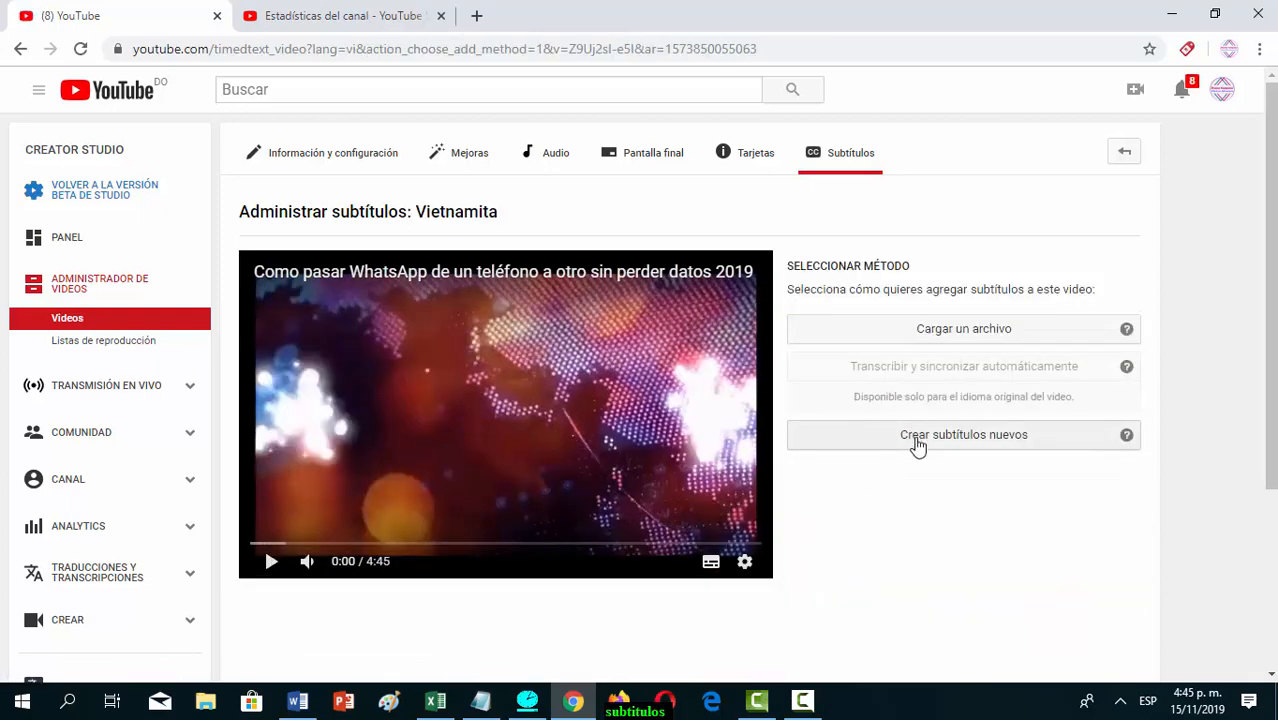
click(917, 445)
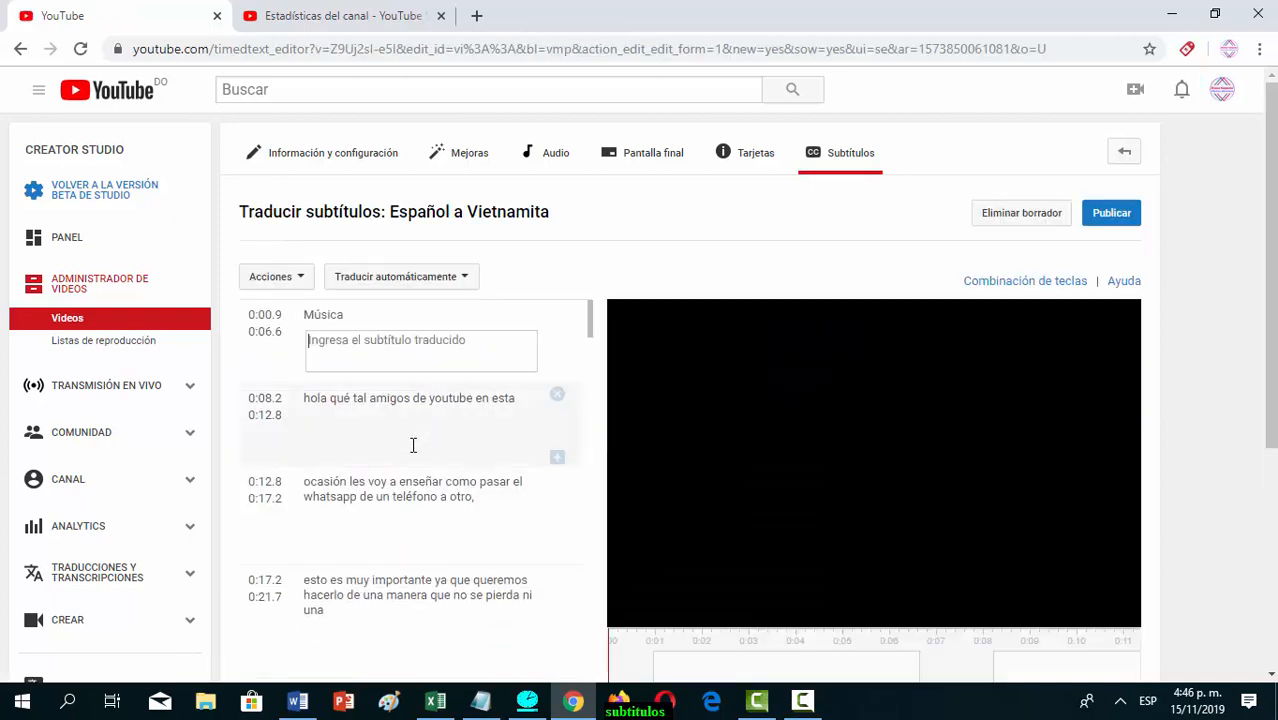
Translate all the Spanish subtitles into Vietnamita automatically and publish them
click(396, 277)
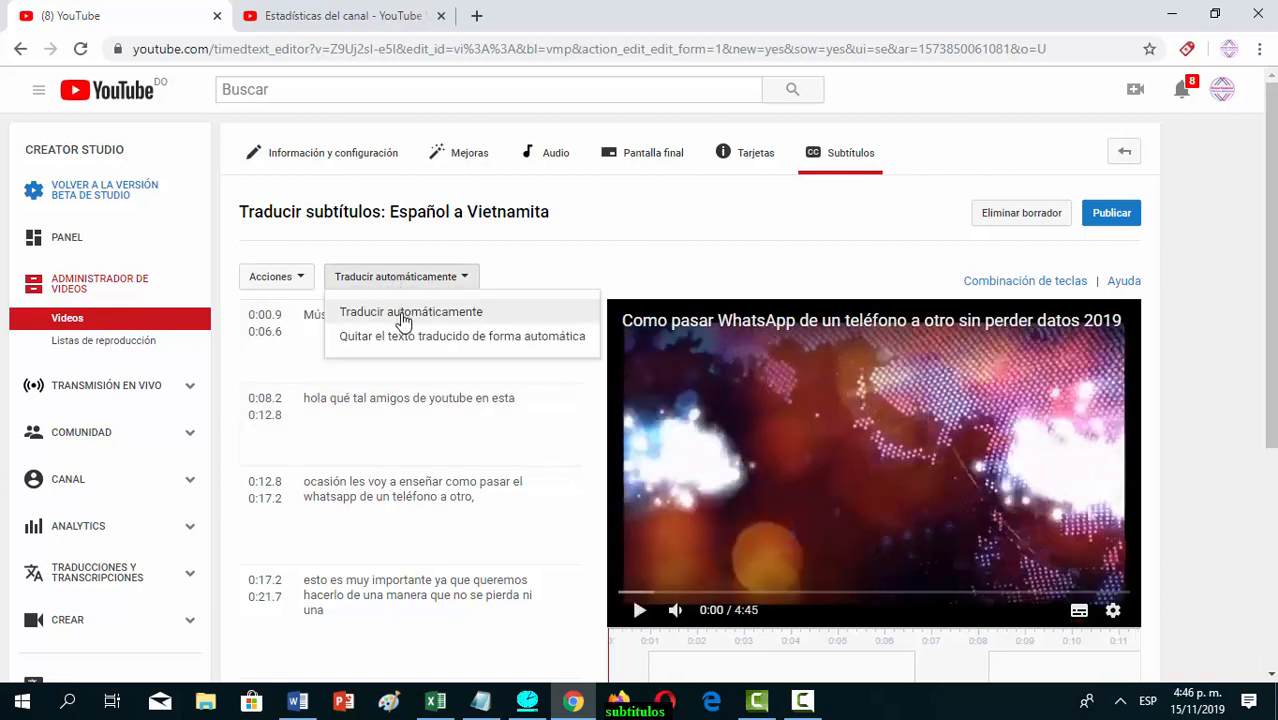
click(403, 312)
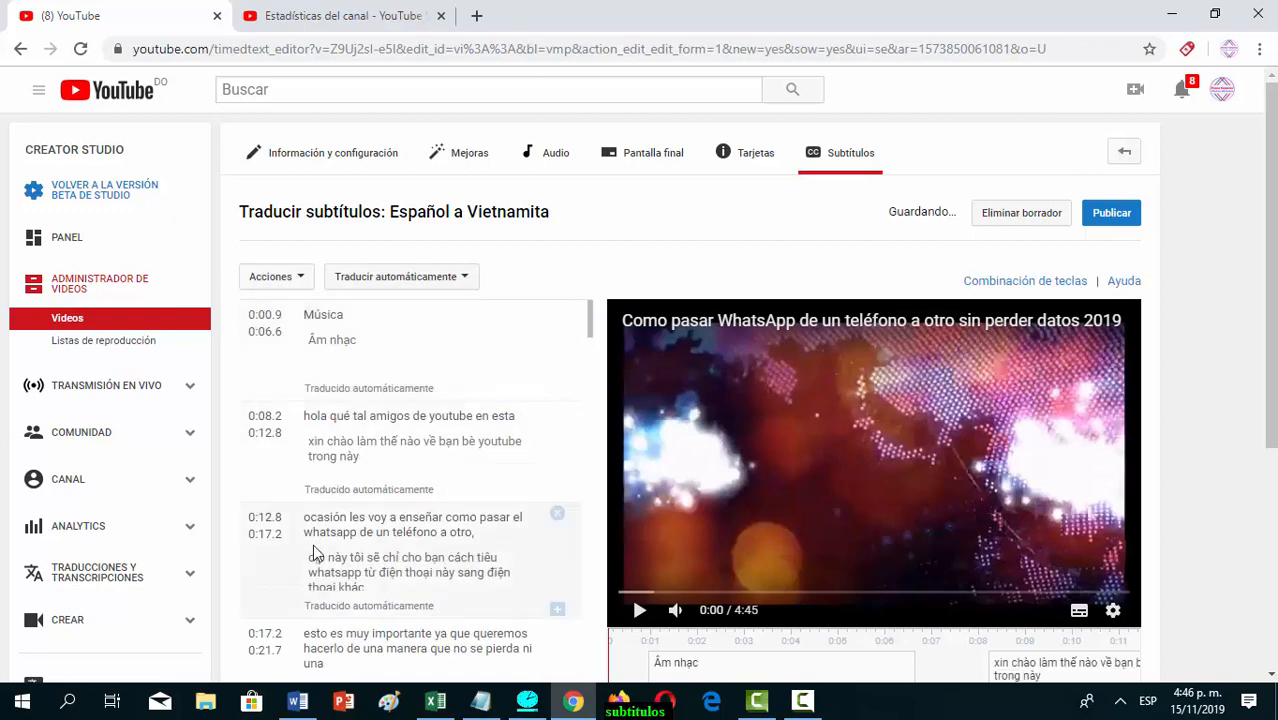
click(1108, 218)
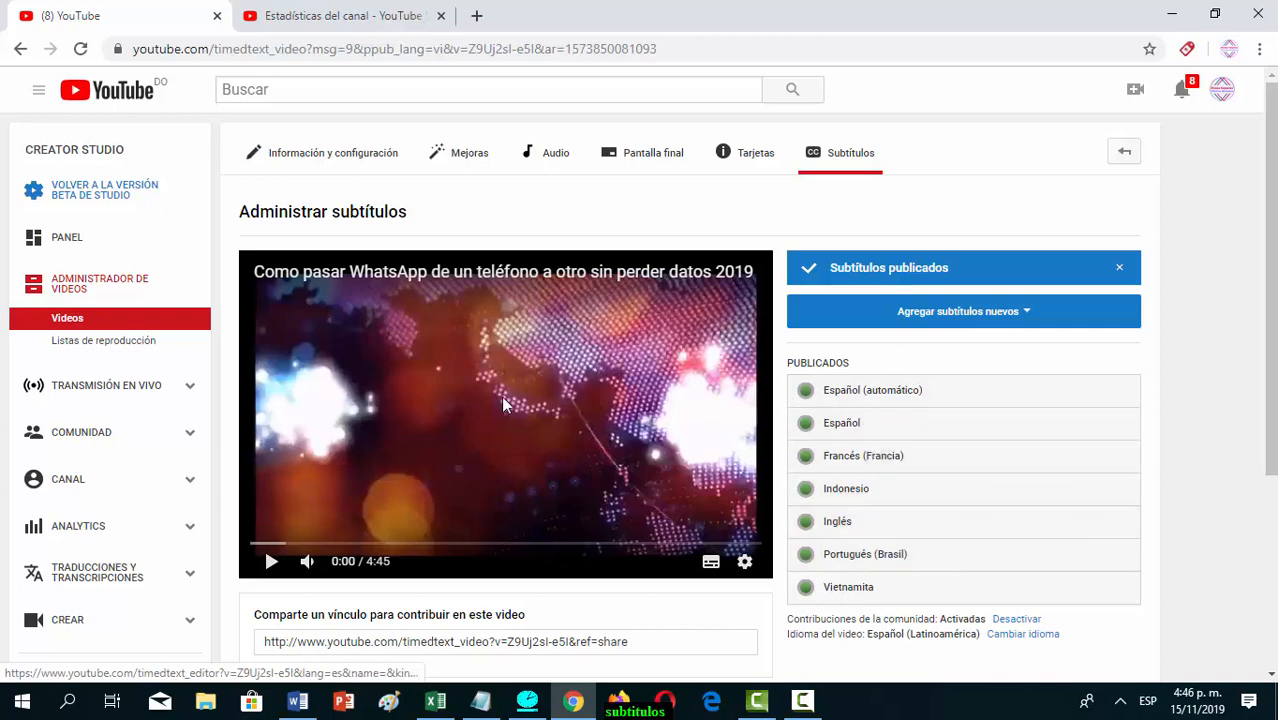
Close the subtitle management page, open the WhatsApp transfer video from the channel's video list and pause it once Spanish subtitles show
click(217, 18)
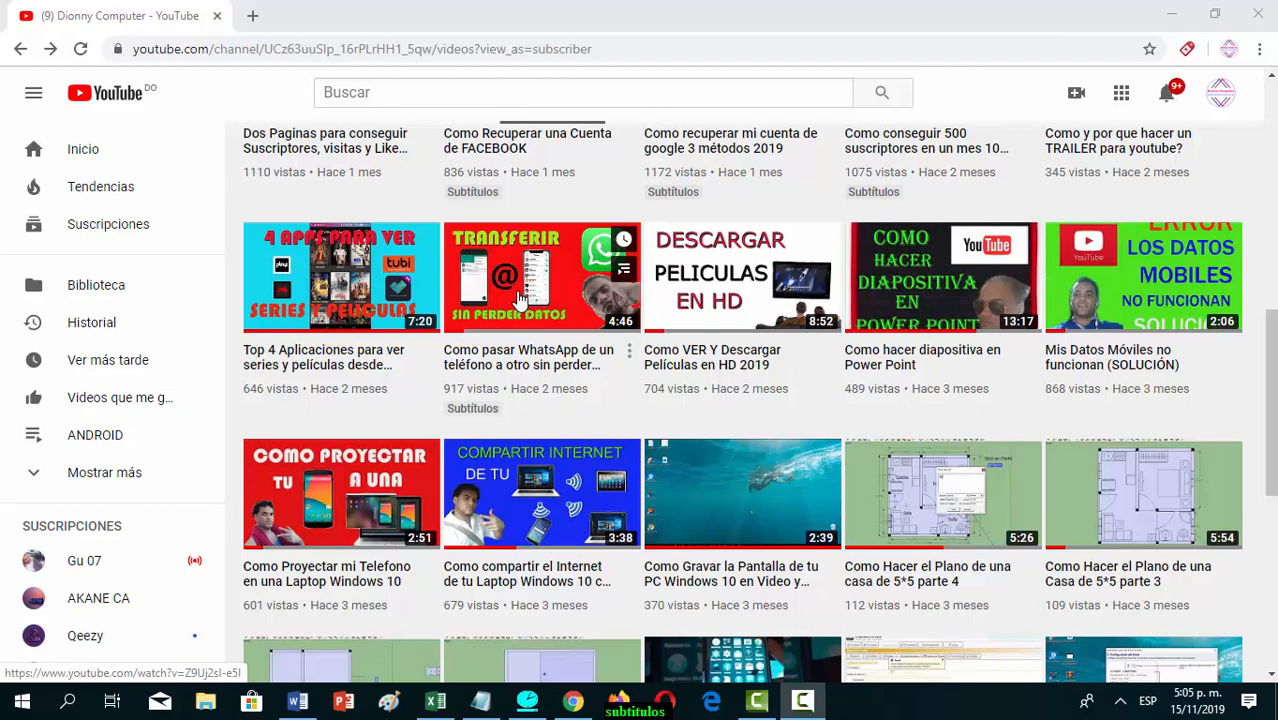
click(519, 300)
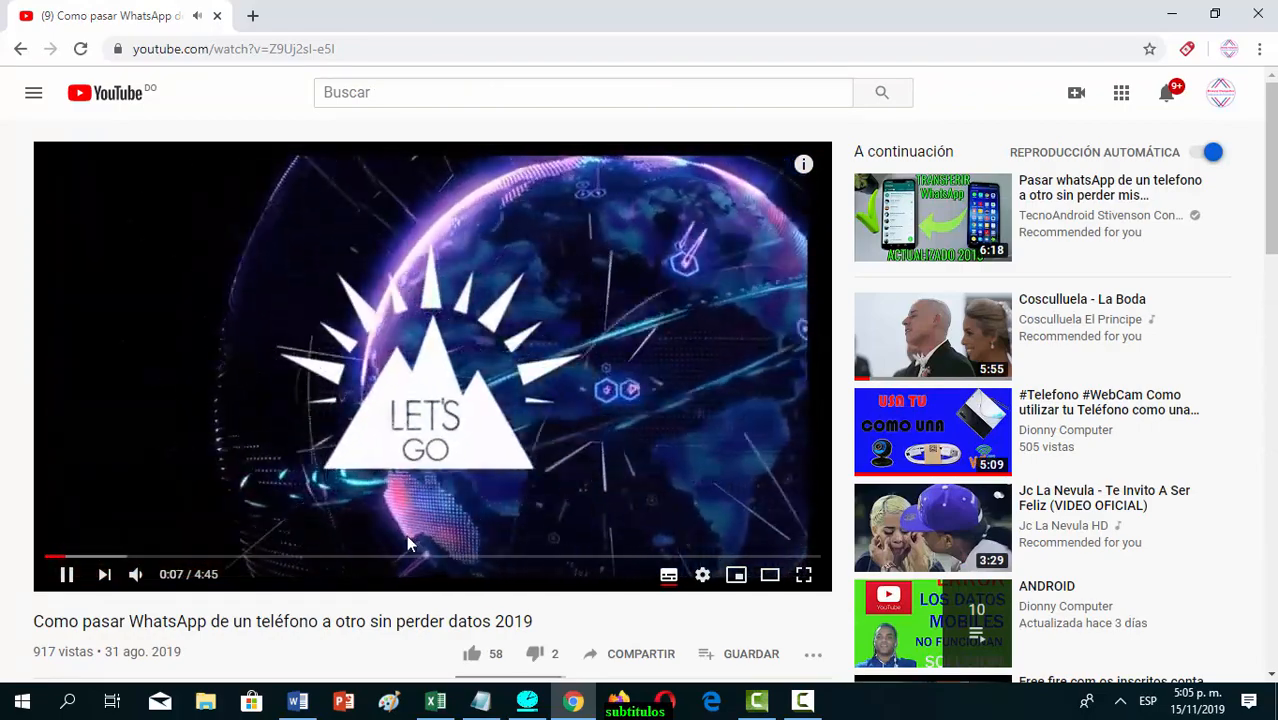
click(465, 457)
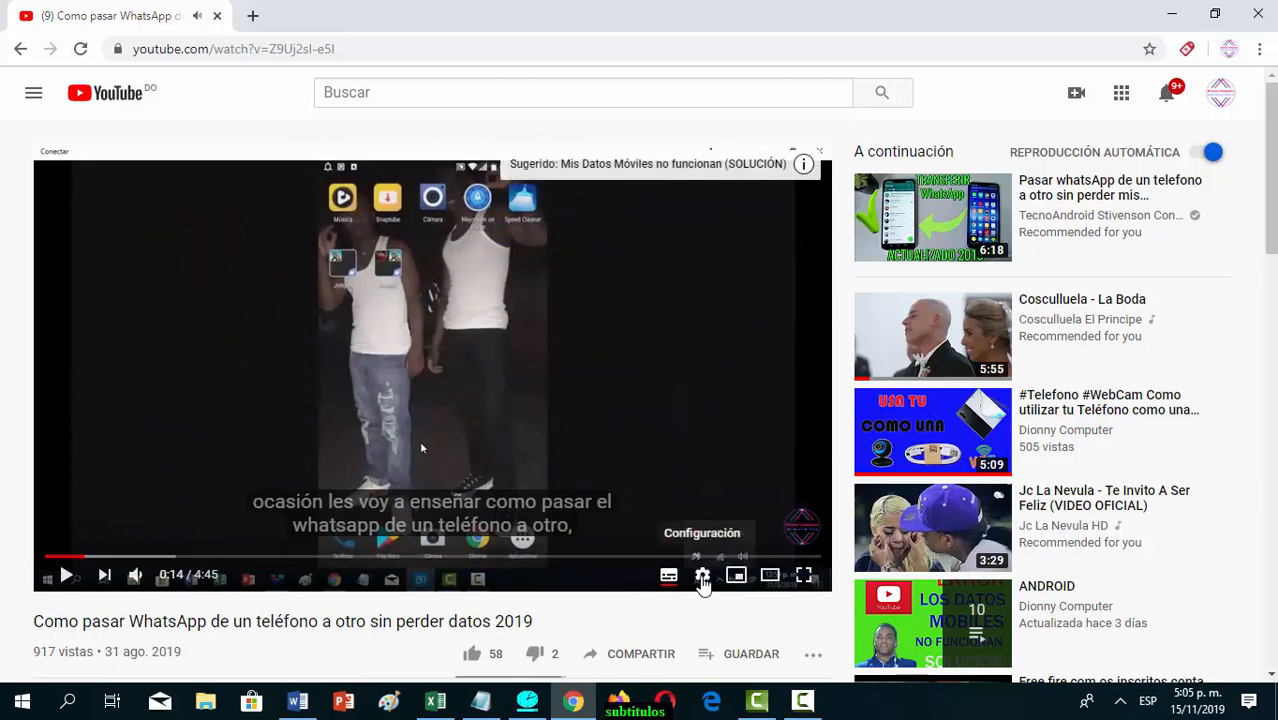
Switch the video's displayed subtitles to Inglés and resume playback to check the translation
click(703, 576)
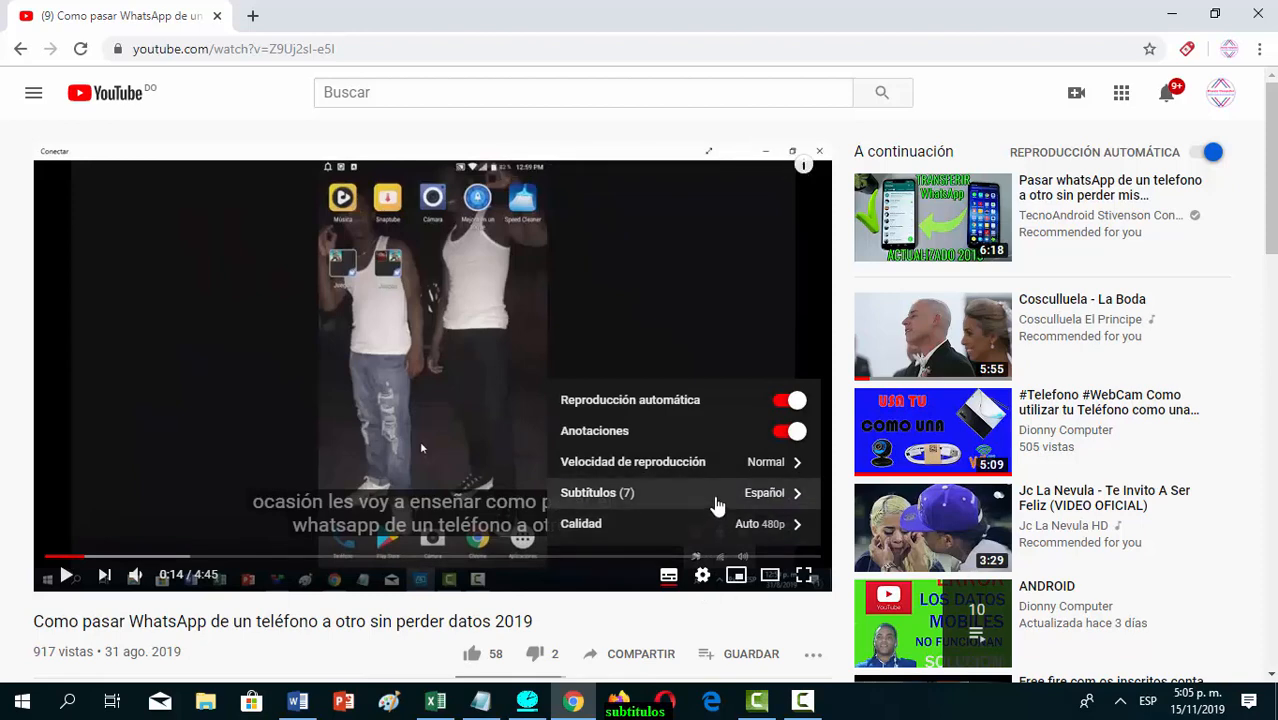
click(716, 500)
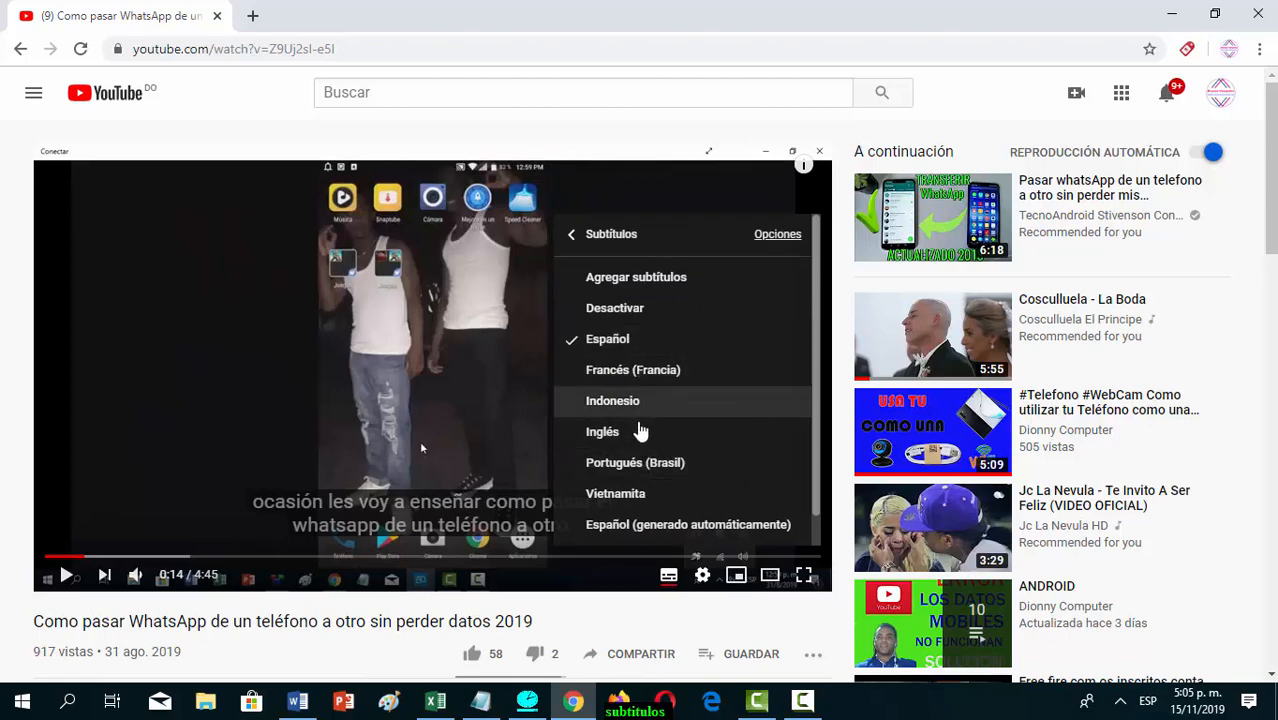
click(635, 436)
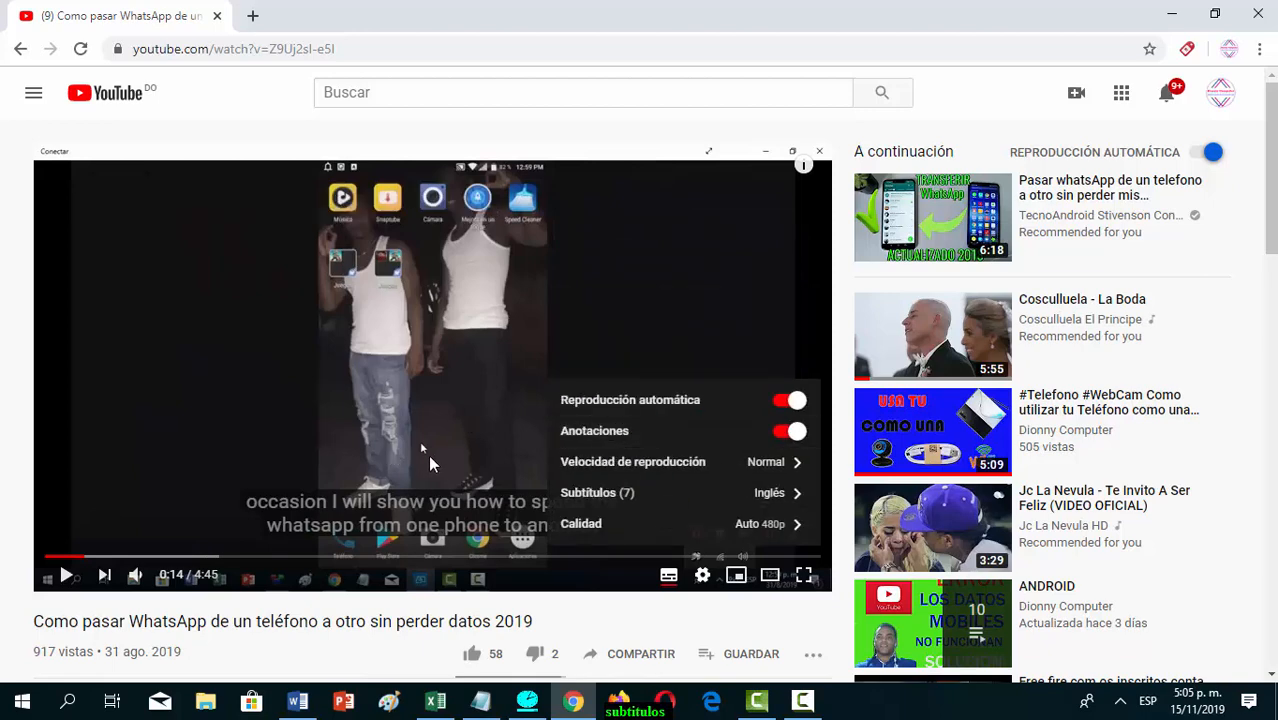
click(428, 454)
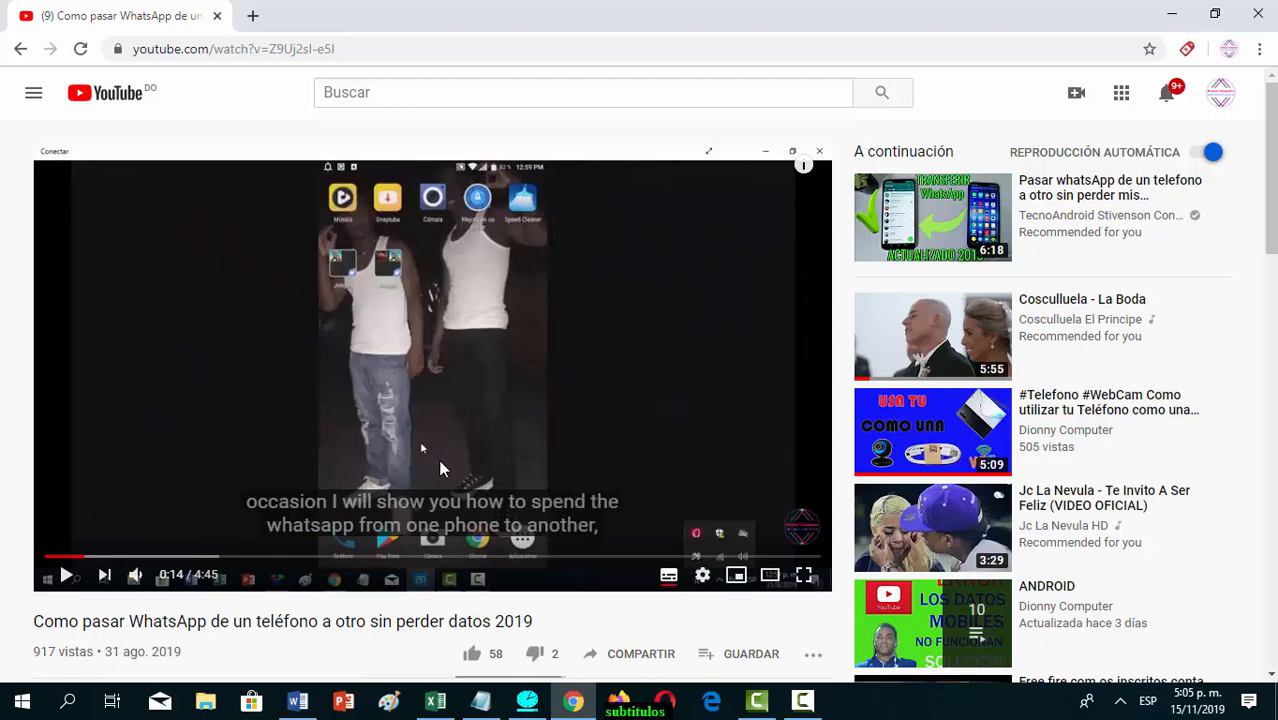
click(438, 459)
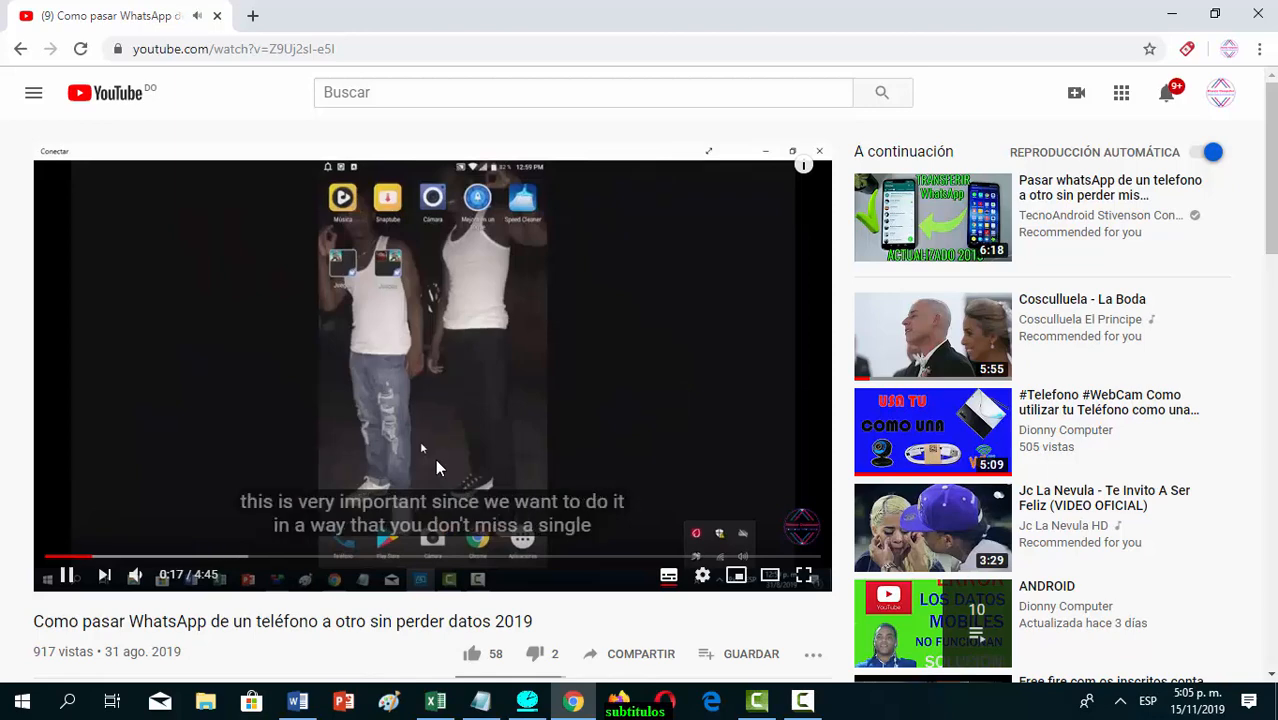
Pause the video and switch its displayed subtitles to Francés (Francia) to check the French translation
click(435, 459)
click(701, 576)
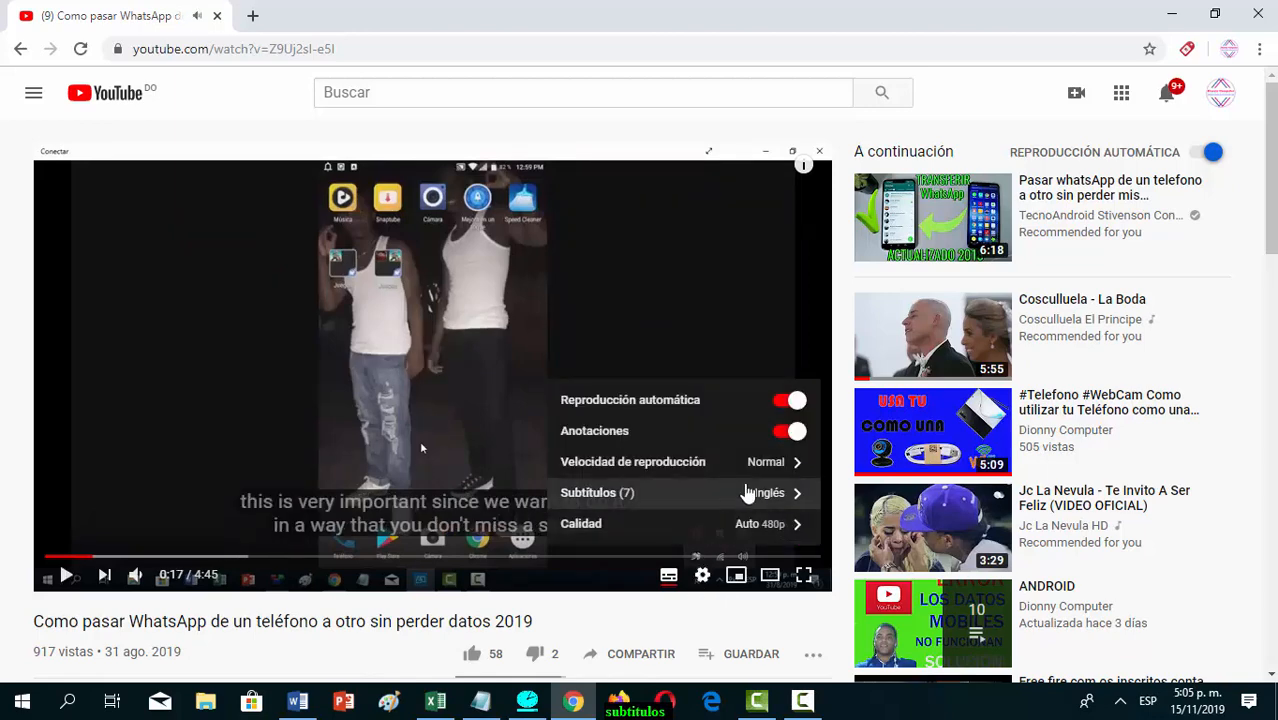
click(739, 494)
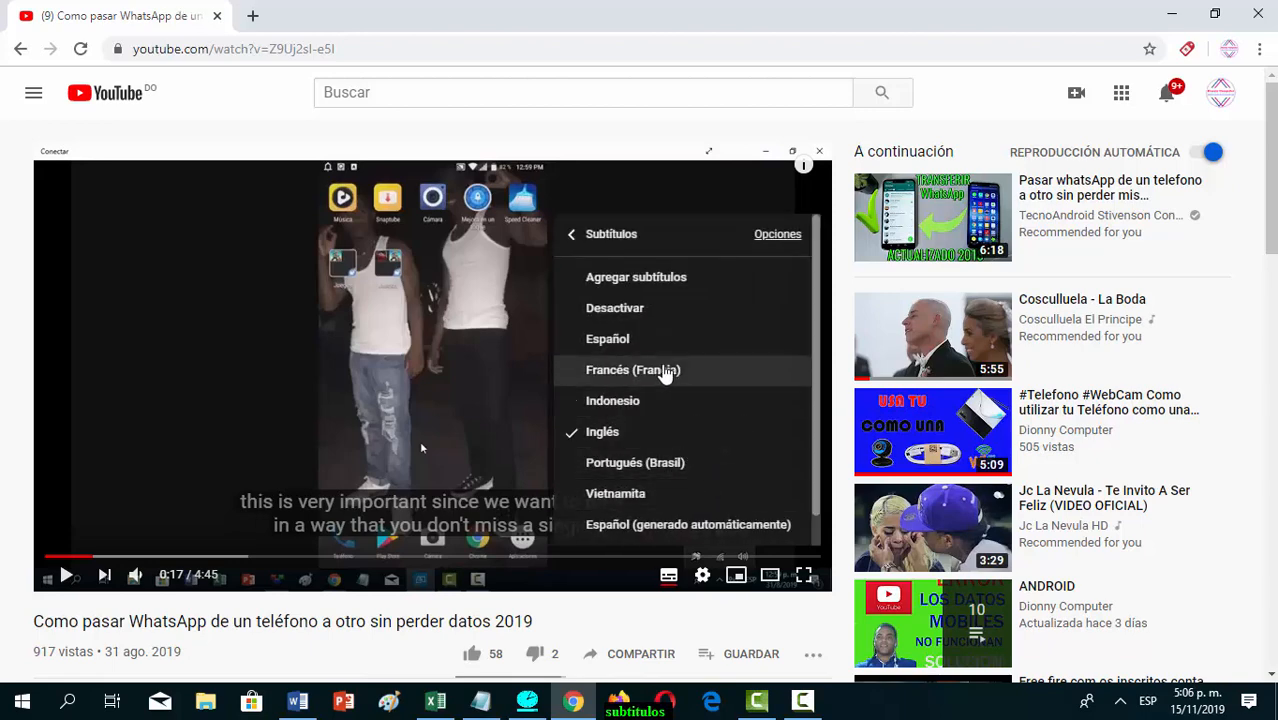
click(581, 370)
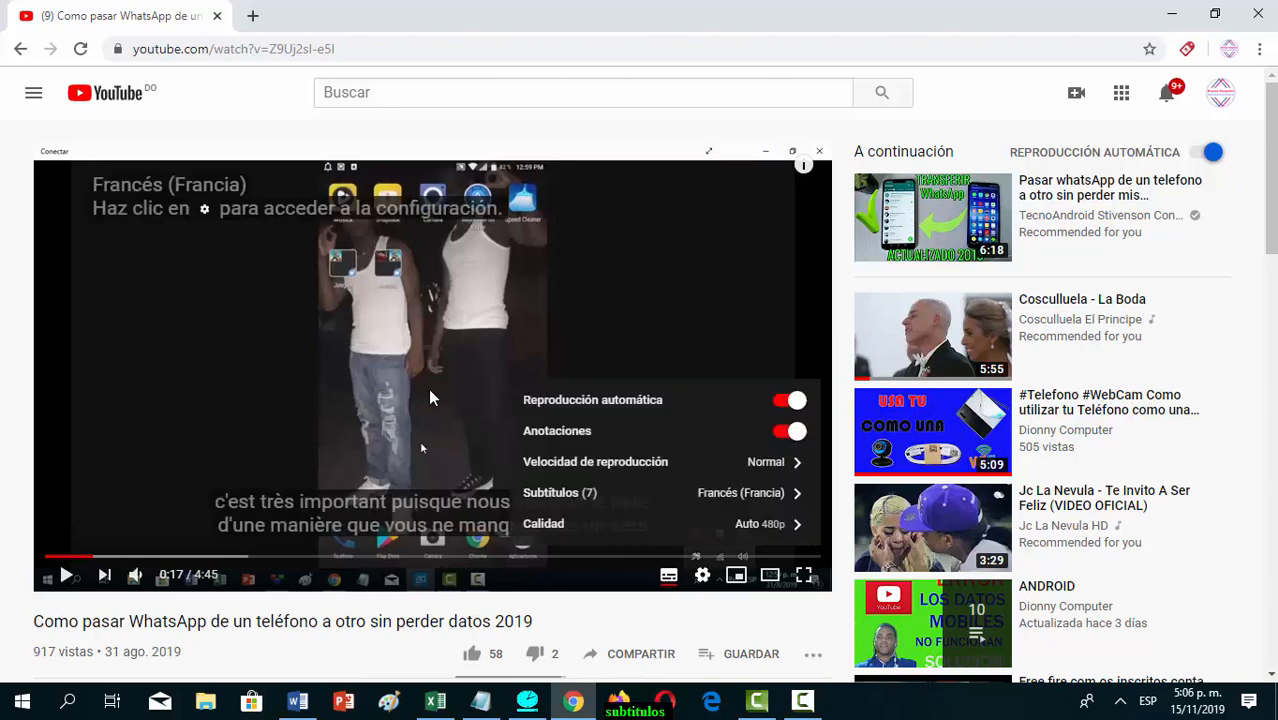
click(376, 425)
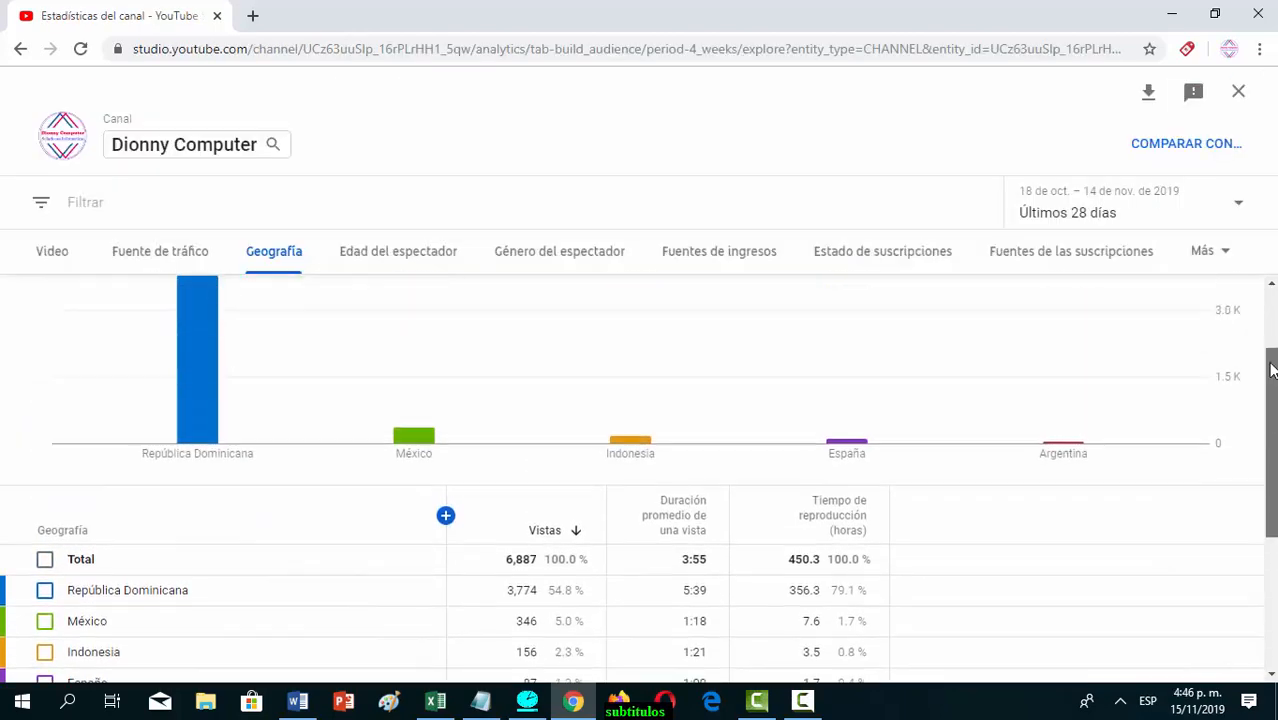
Switch the channel statistics from geography to traffic sources and examine the bar chart and the table of sources
scroll(1272, 370, up, 1)
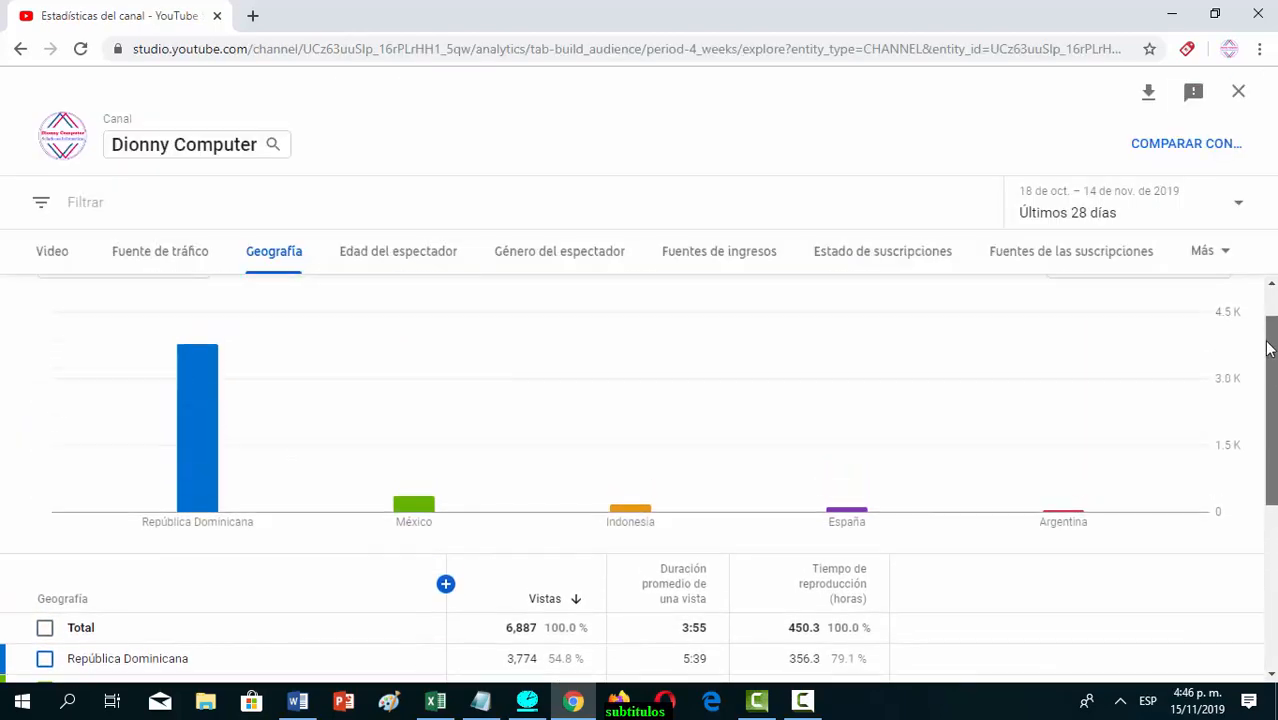
click(140, 258)
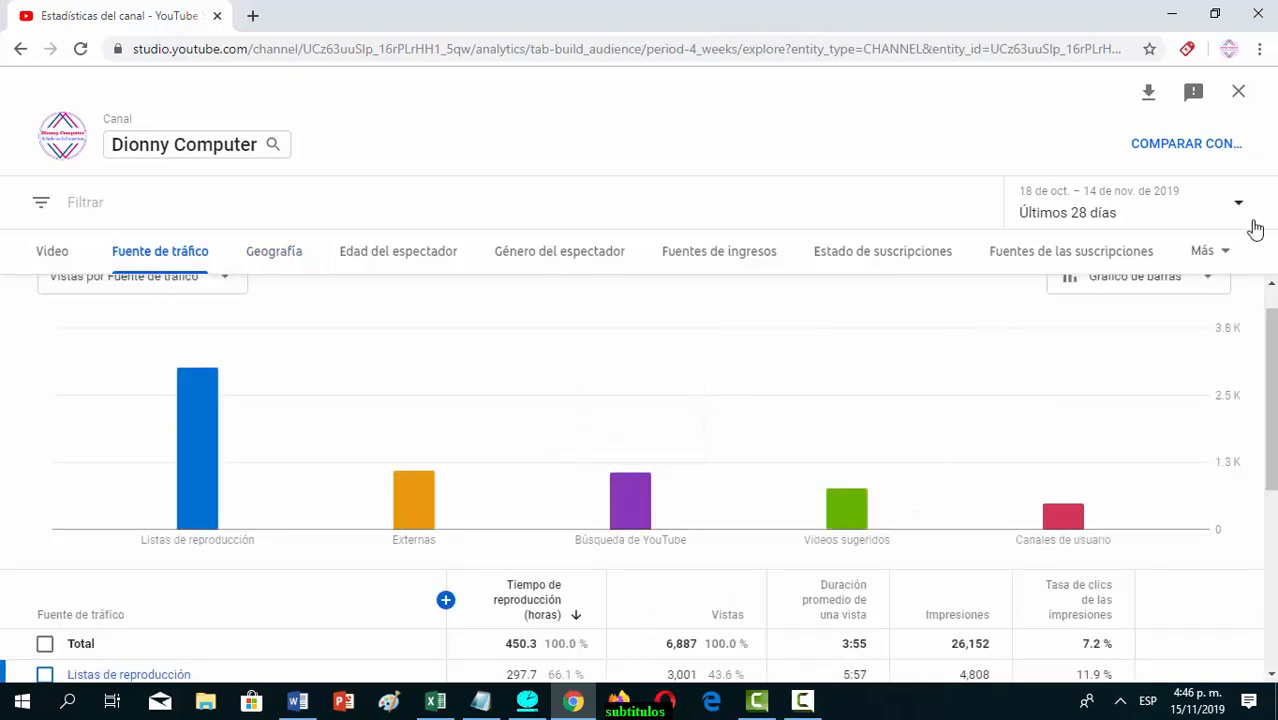
scroll(1274, 440, down, 1)
scroll(1274, 450, down, 3)
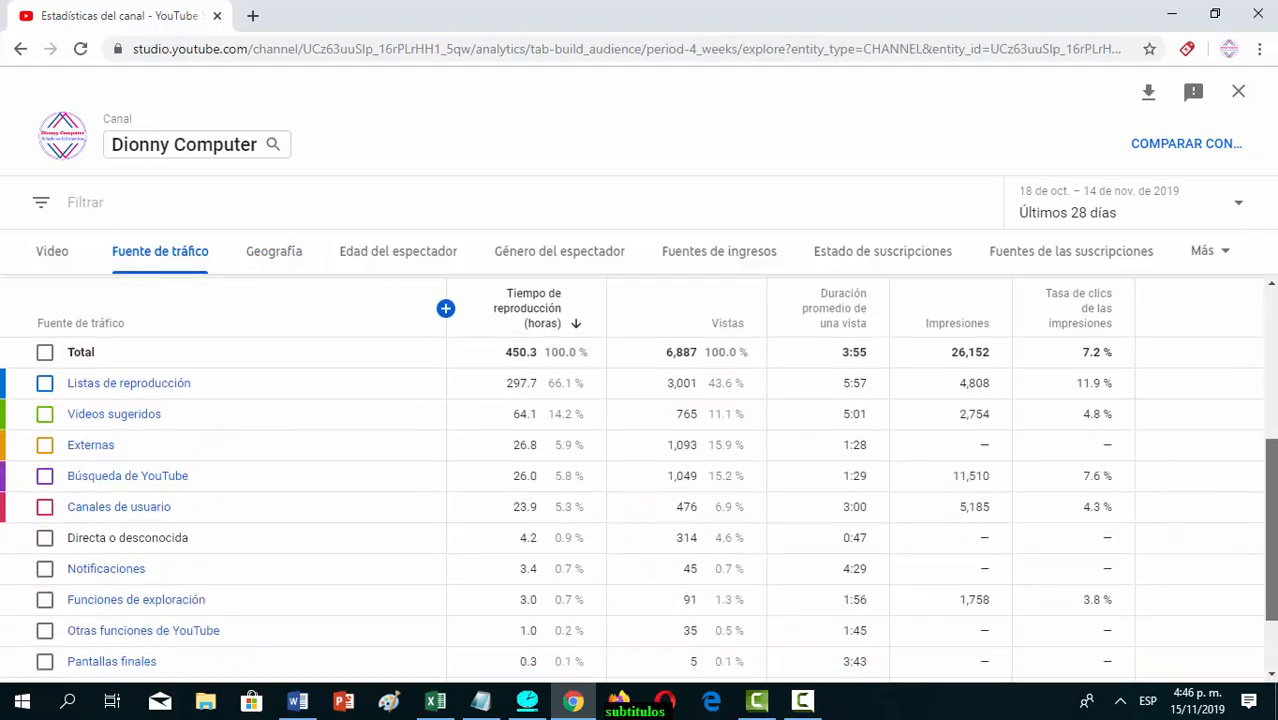
scroll(1270, 400, up, 4)
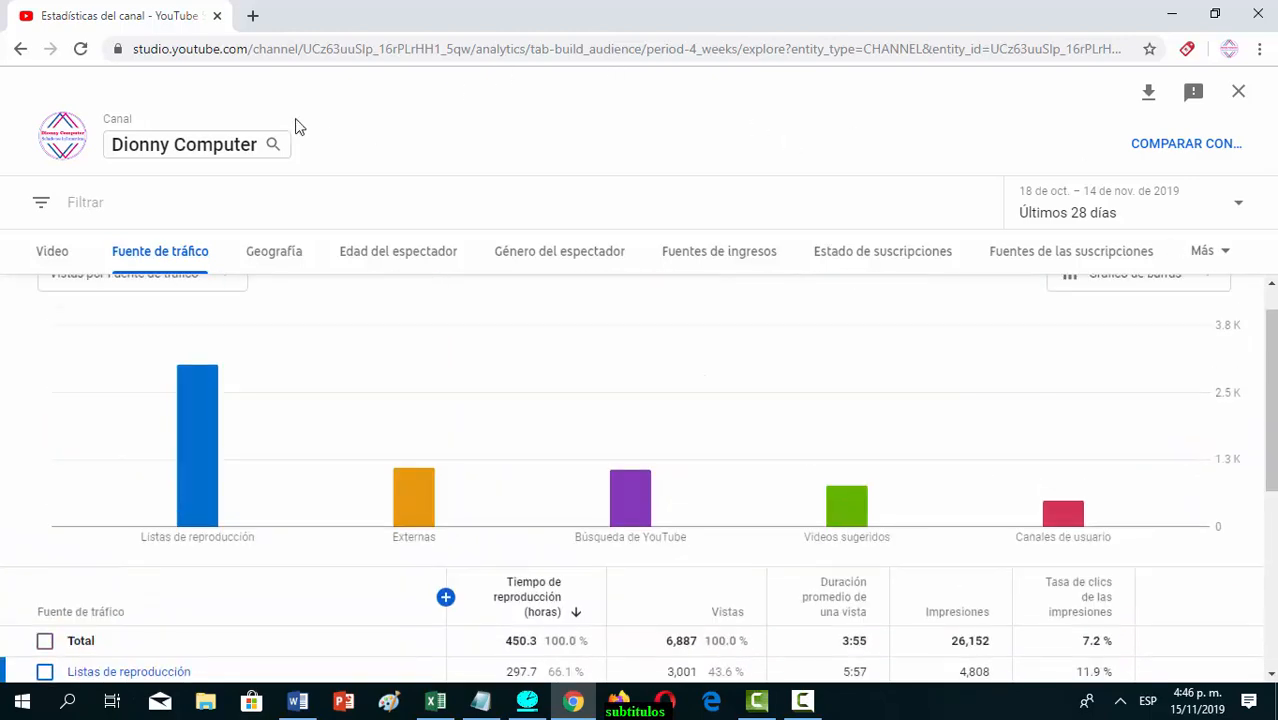
Return to the channel's audience overview and examine the main languages by subtitle use
click(19, 50)
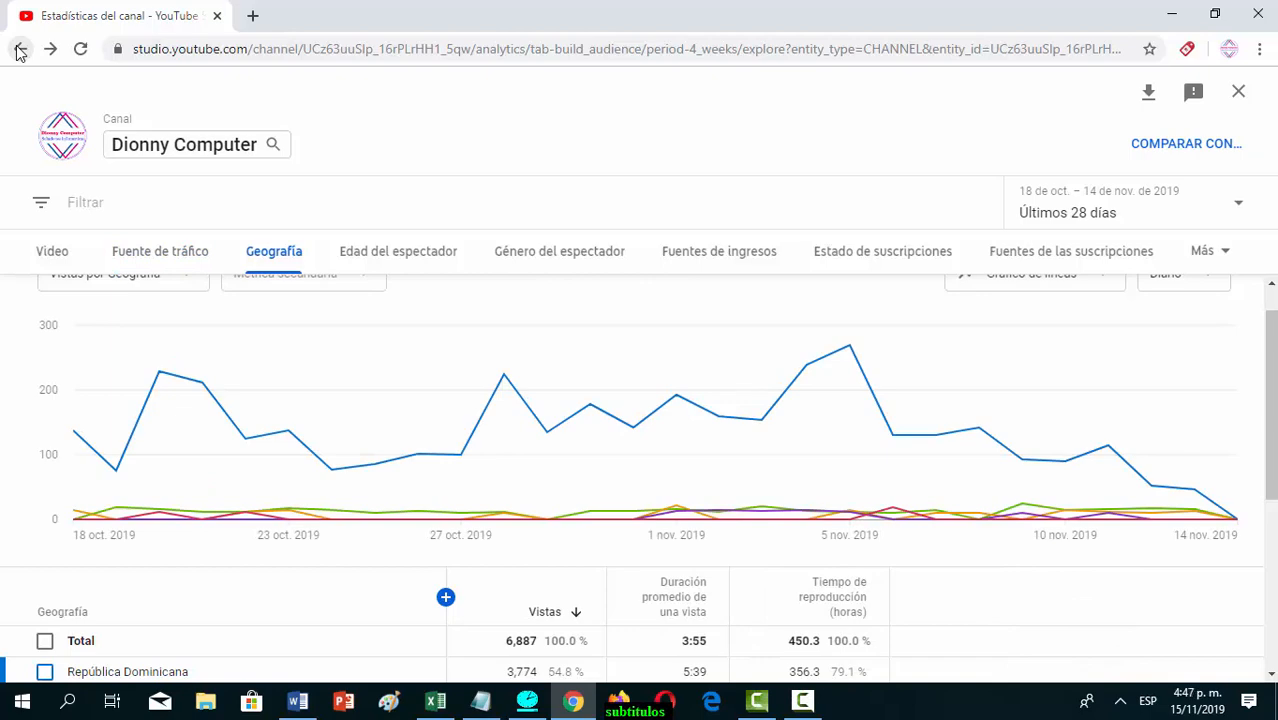
click(19, 50)
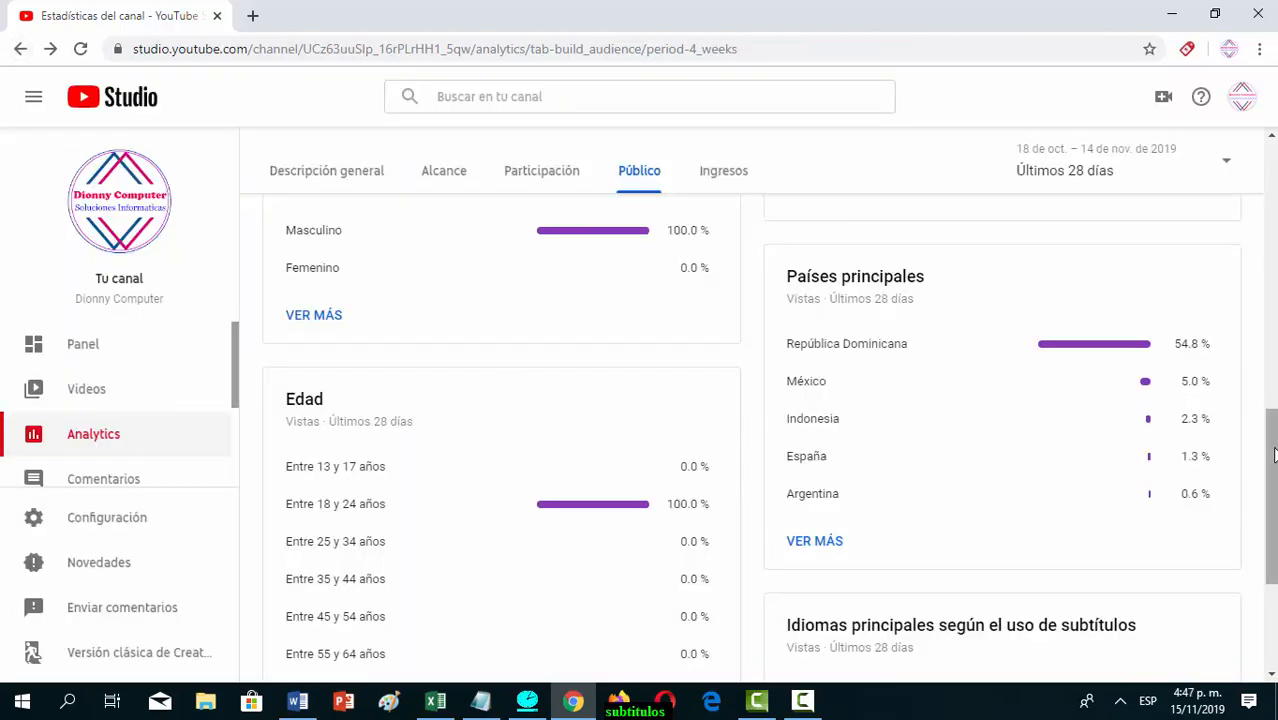
scroll(1270, 470, down, 3)
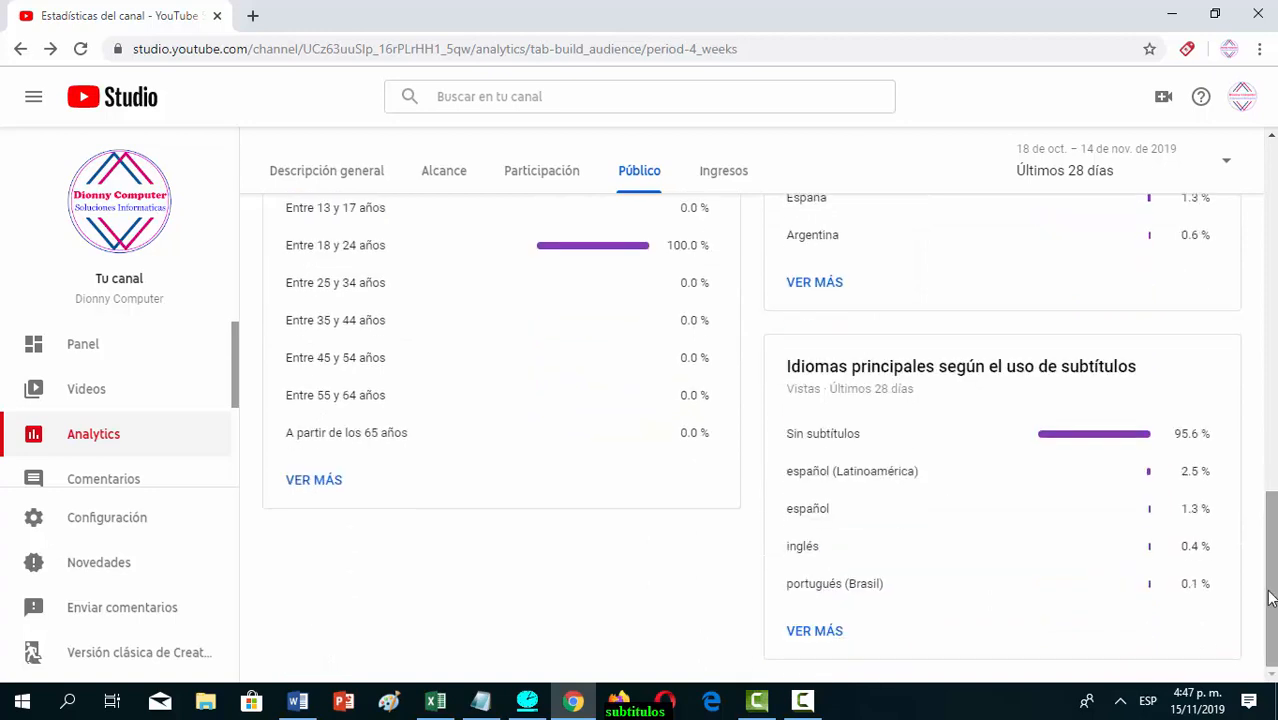
mouse_move(940, 348)
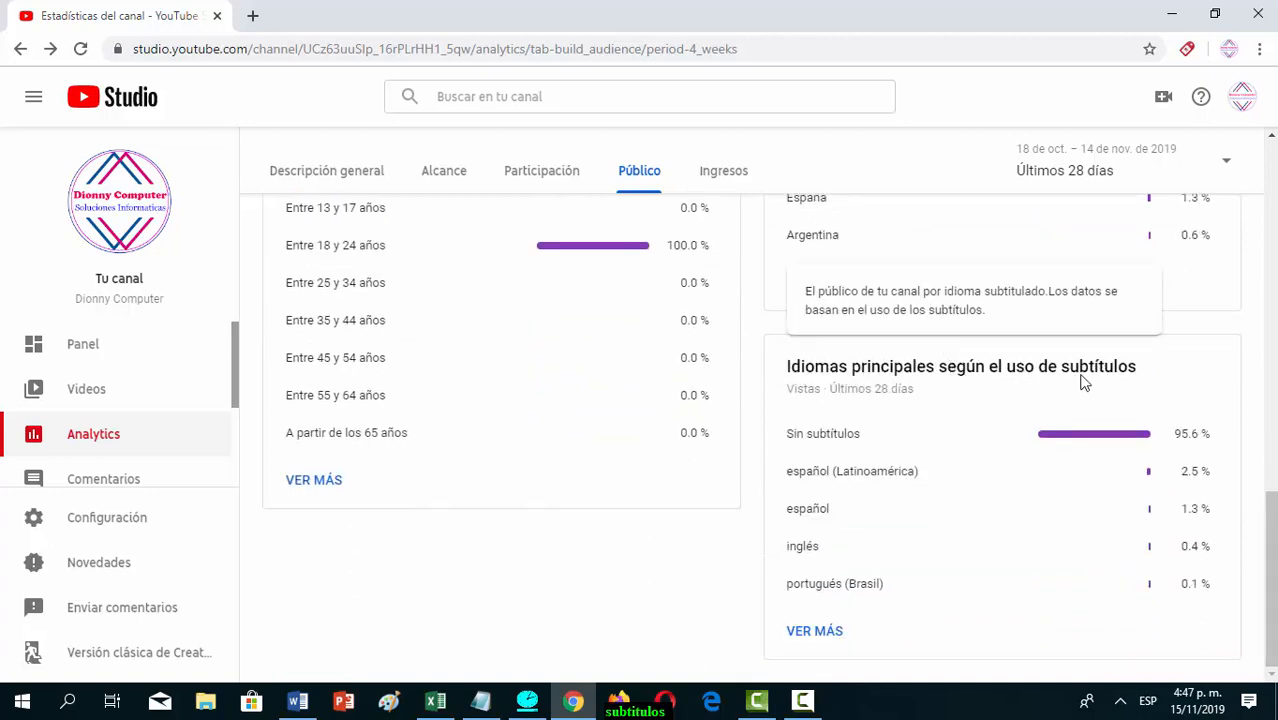
Open the detailed subtitle-use report, display it as a bar chart and review the table of views per subtitle language
click(815, 631)
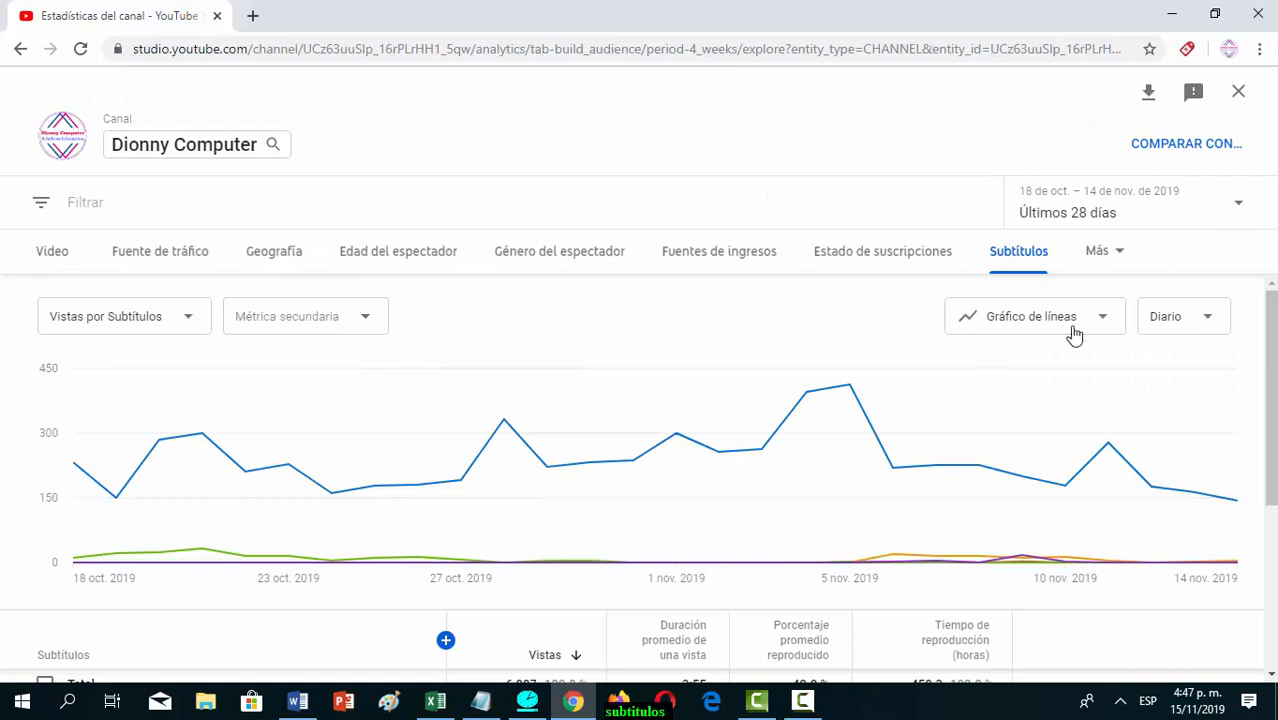
click(1092, 318)
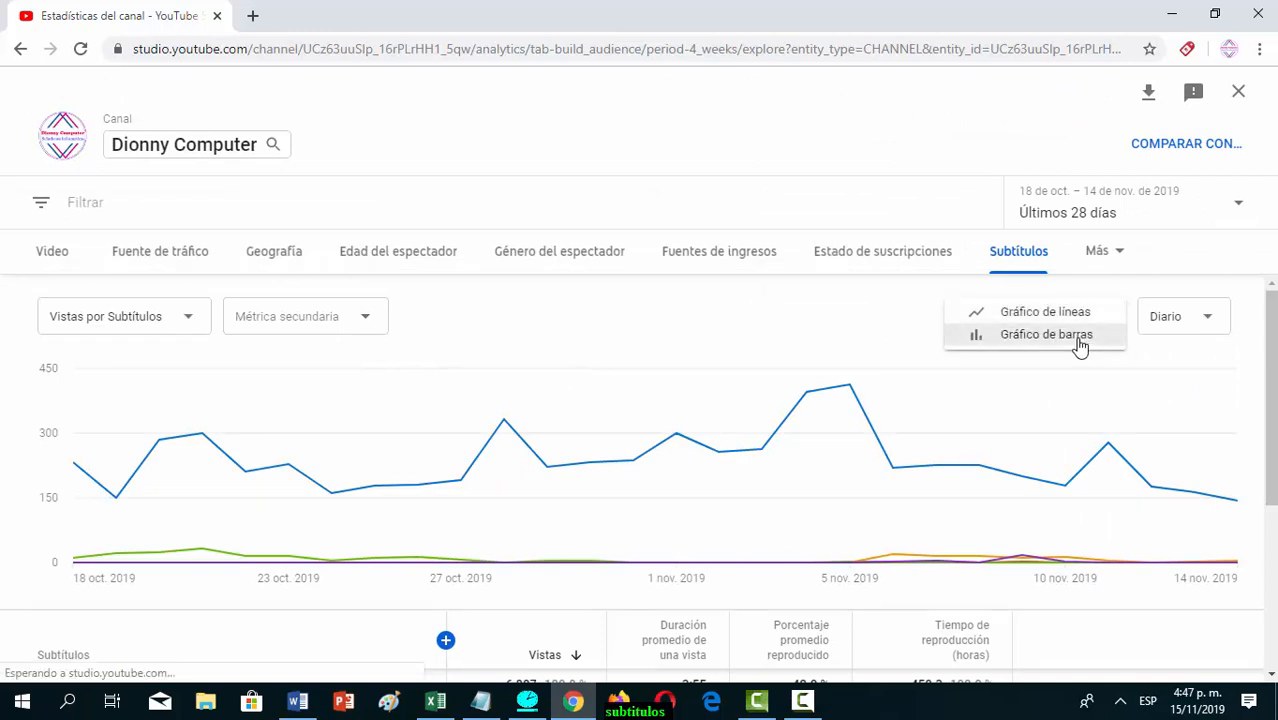
click(1080, 345)
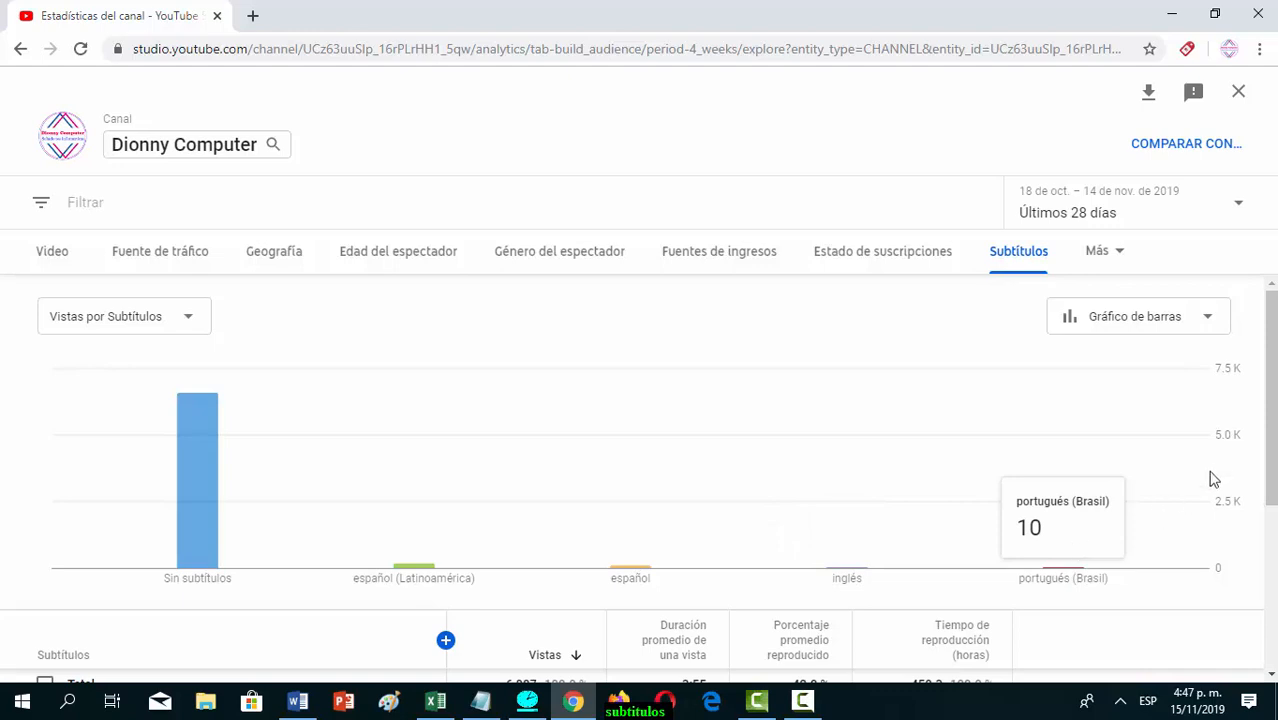
drag(1274, 410, 1274, 585)
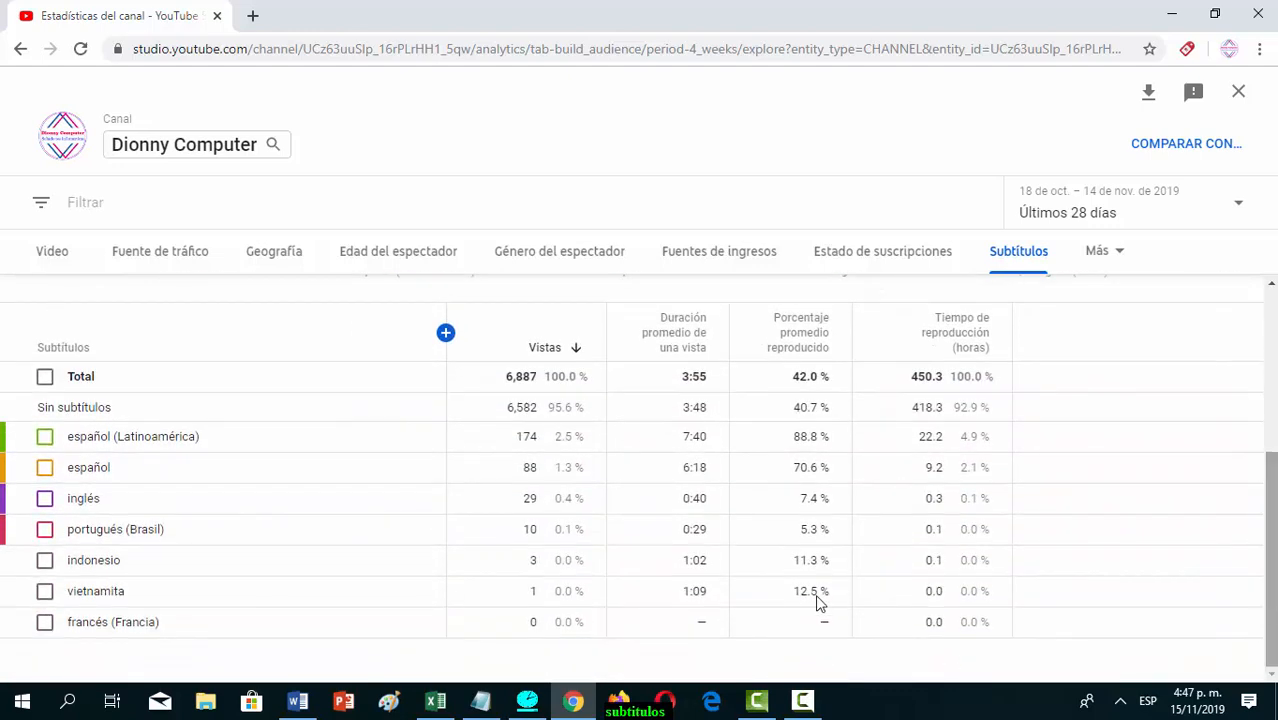